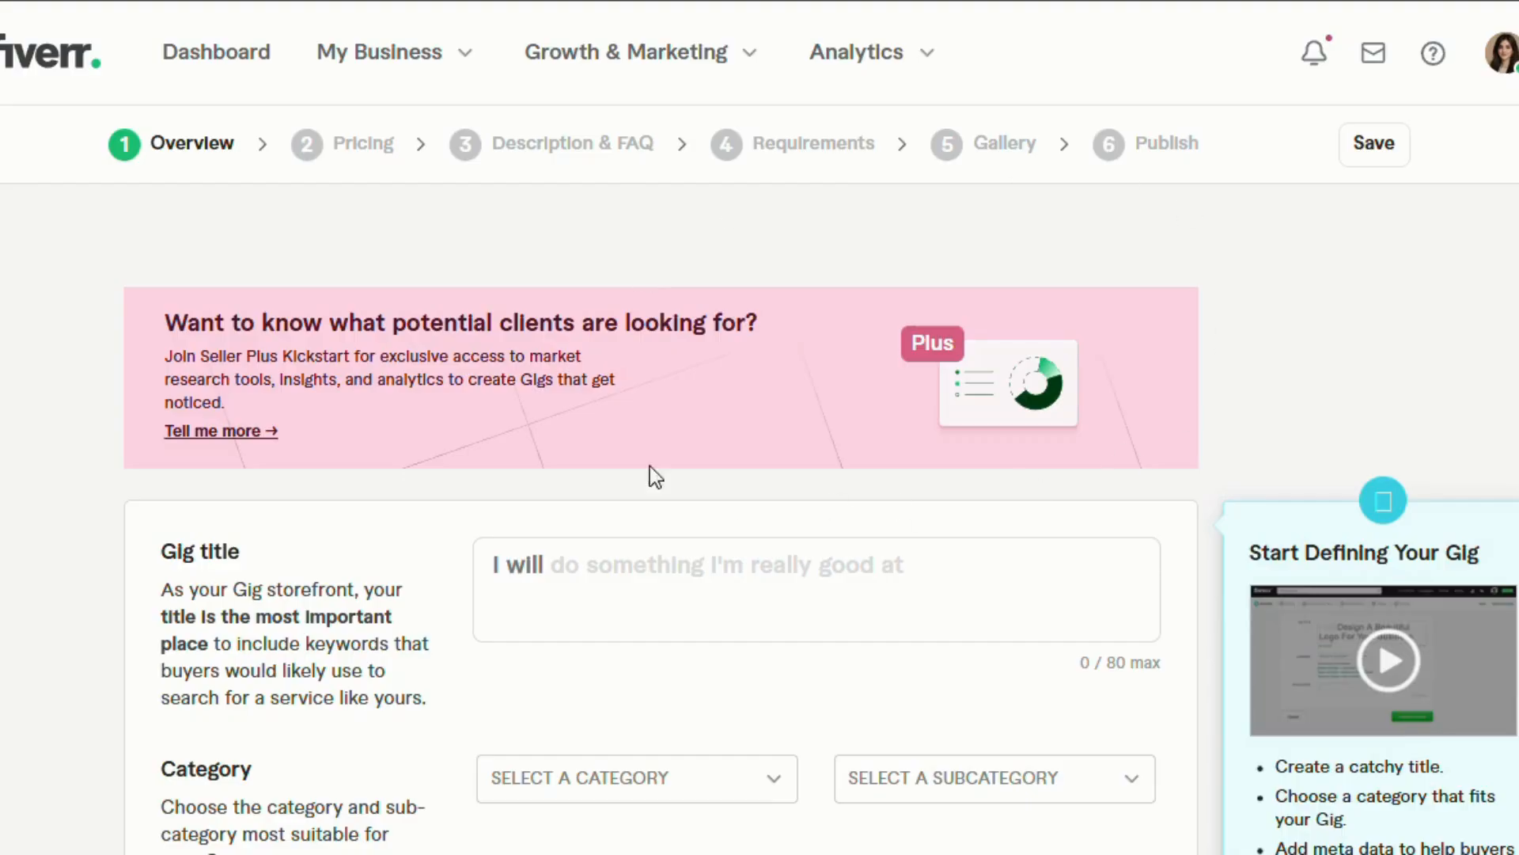
Step: Review the blank gig overview form with its title keyword tips, and look over the existing Canva social media posts gig for reference
scroll(463, 332, down, 5)
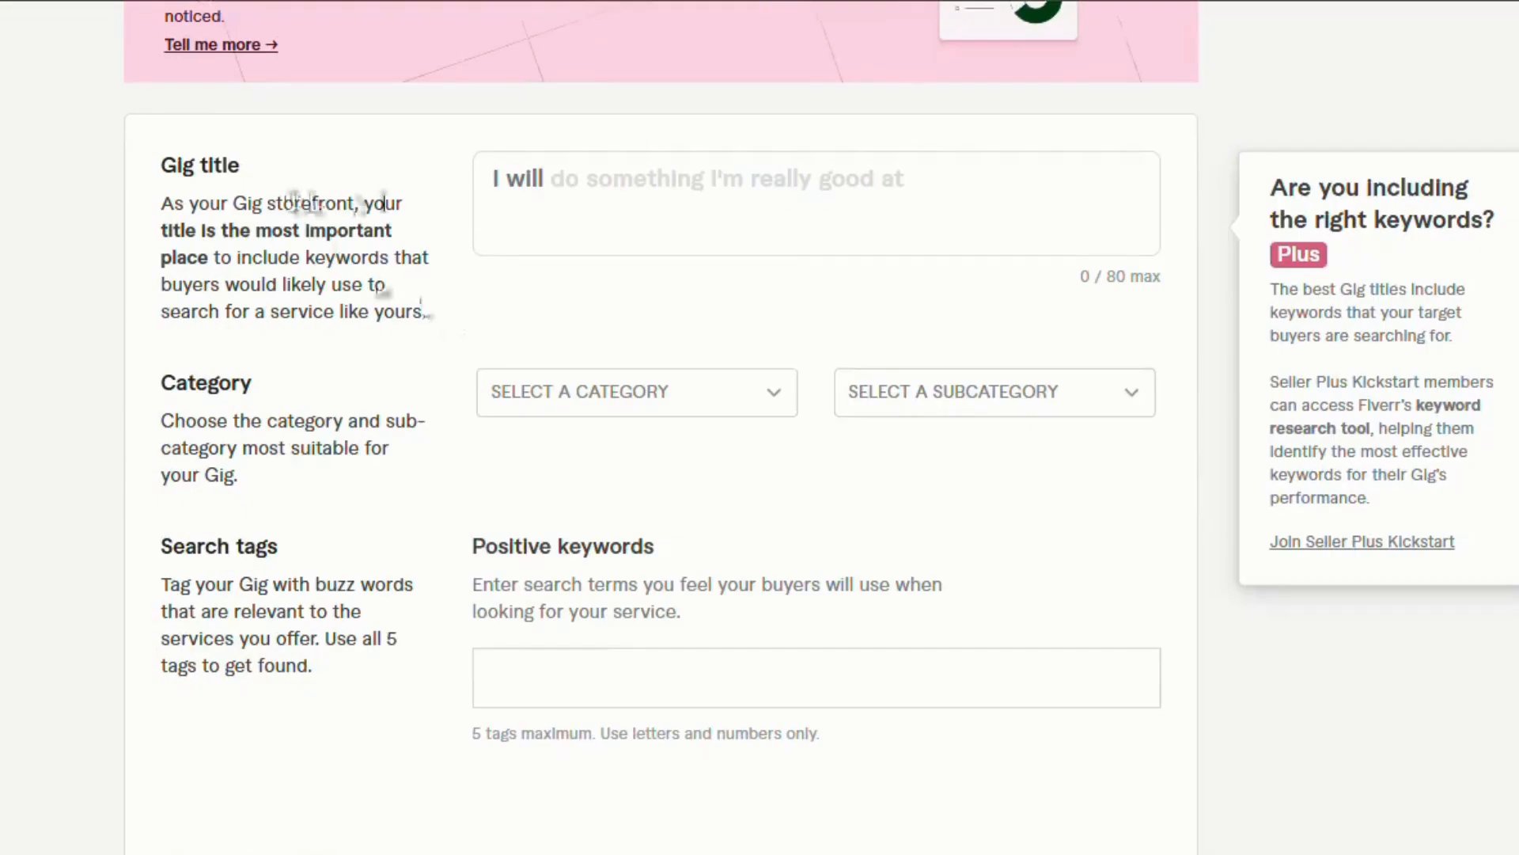
scroll(556, 491, down, 5)
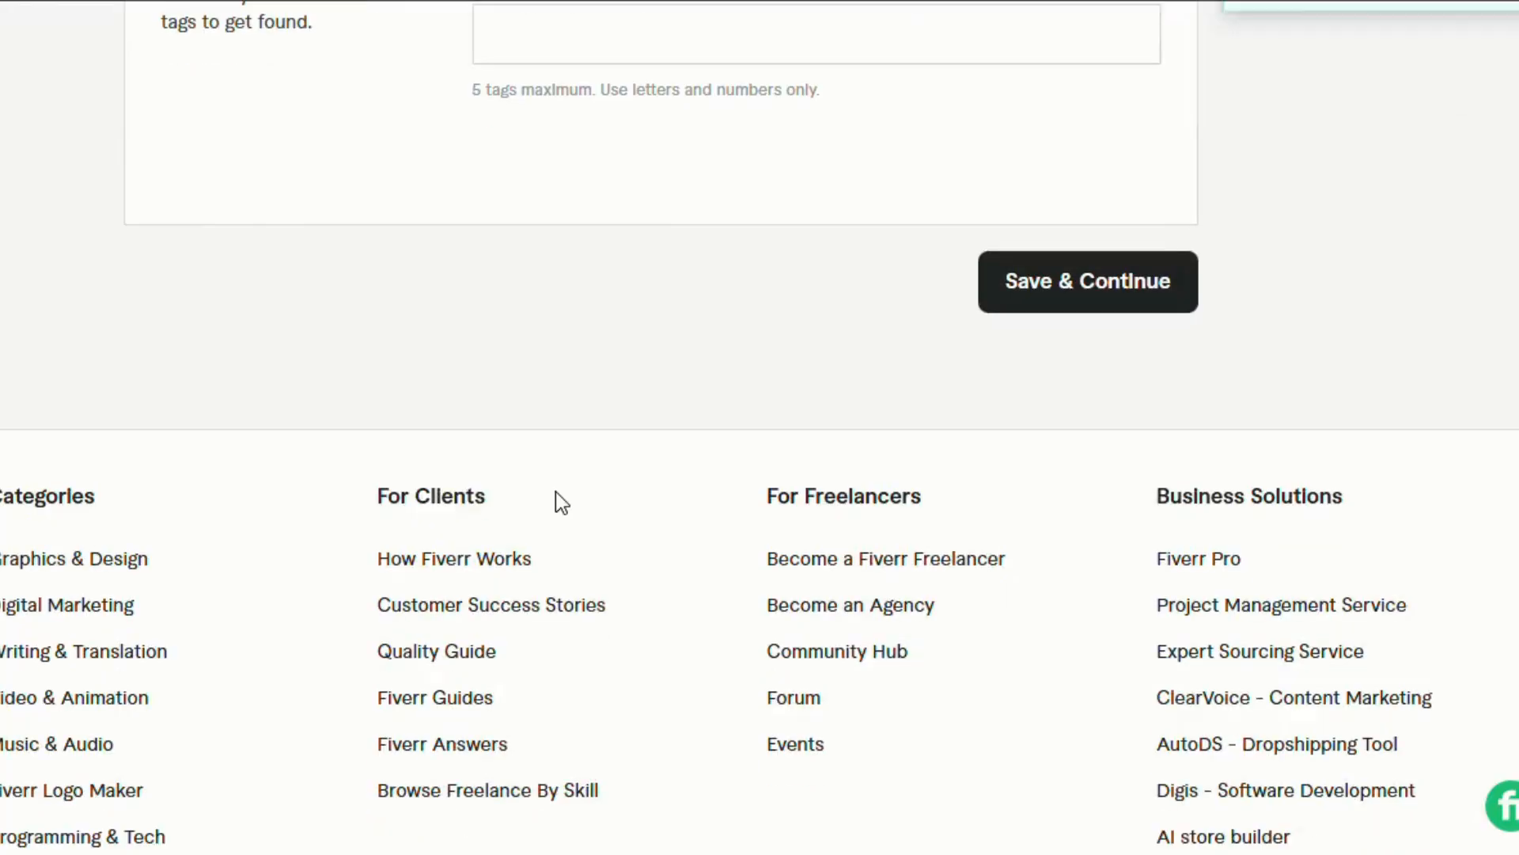
scroll(555, 492, up, 8)
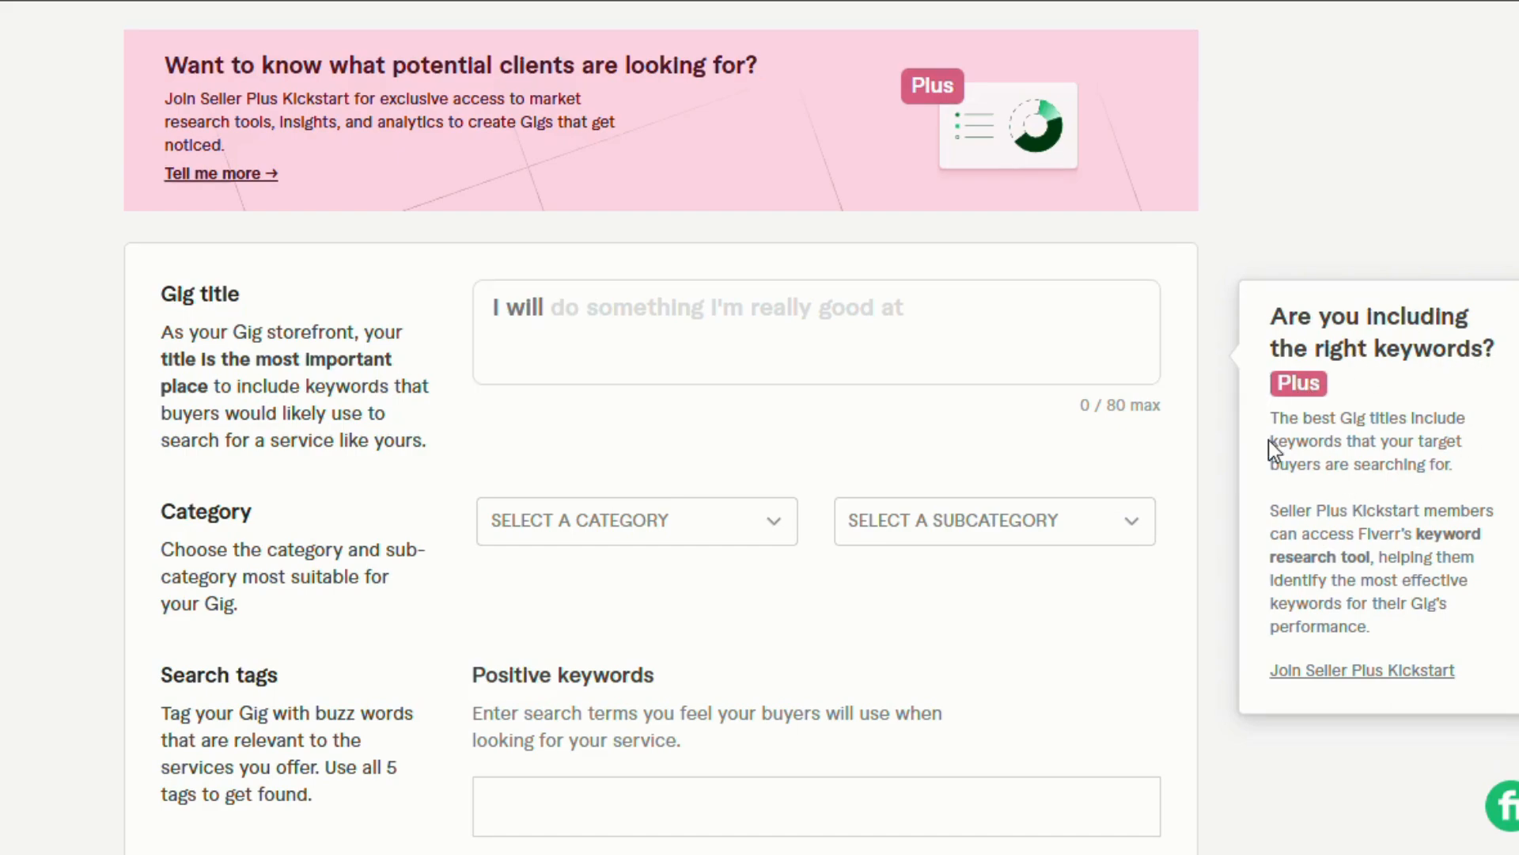
drag(1270, 313, 1344, 474)
click(1373, 475)
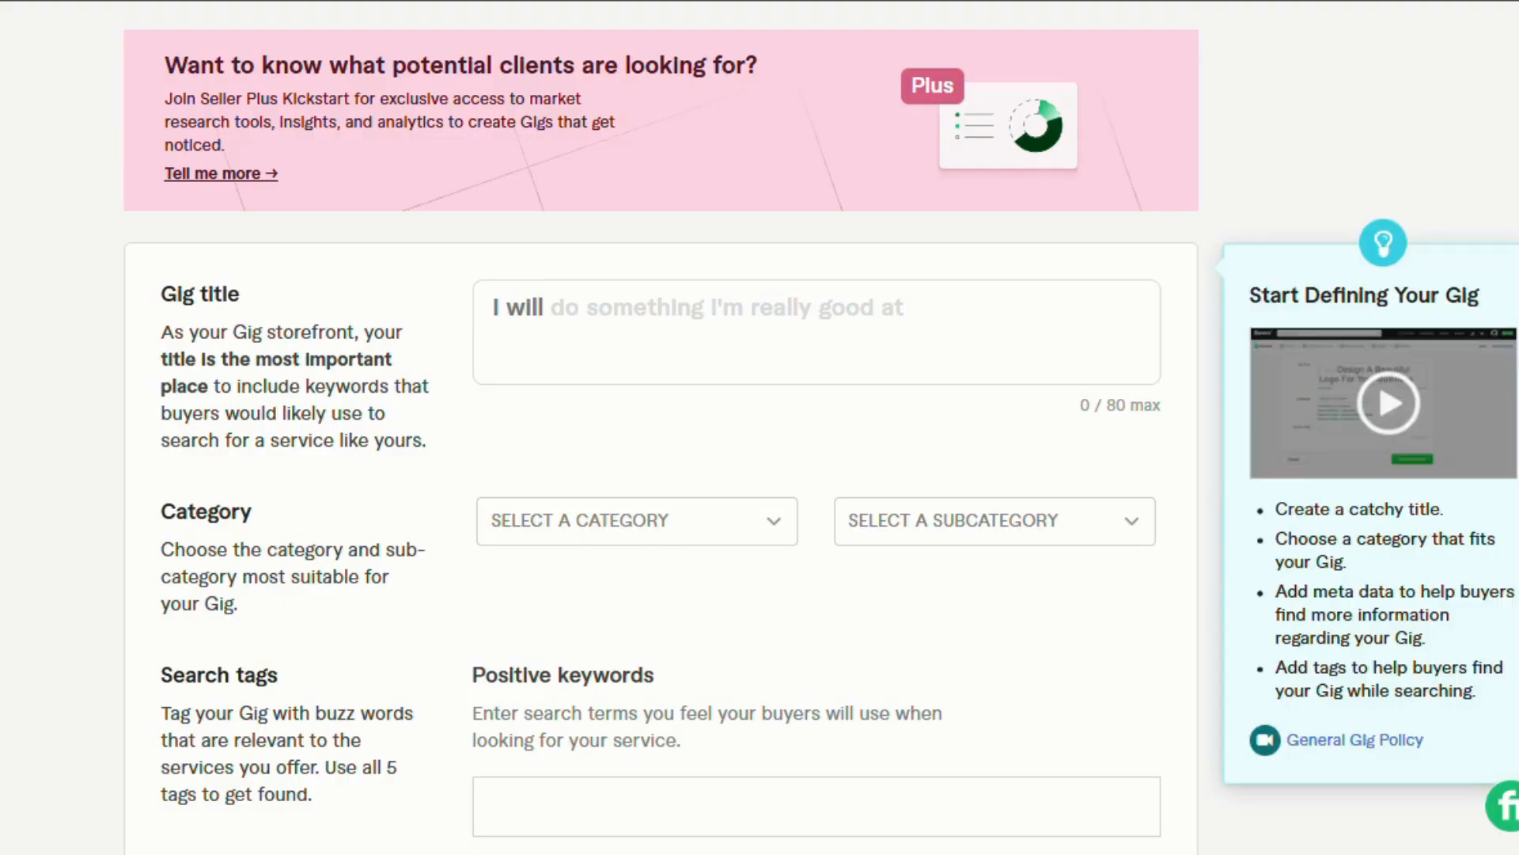
click(341, 1)
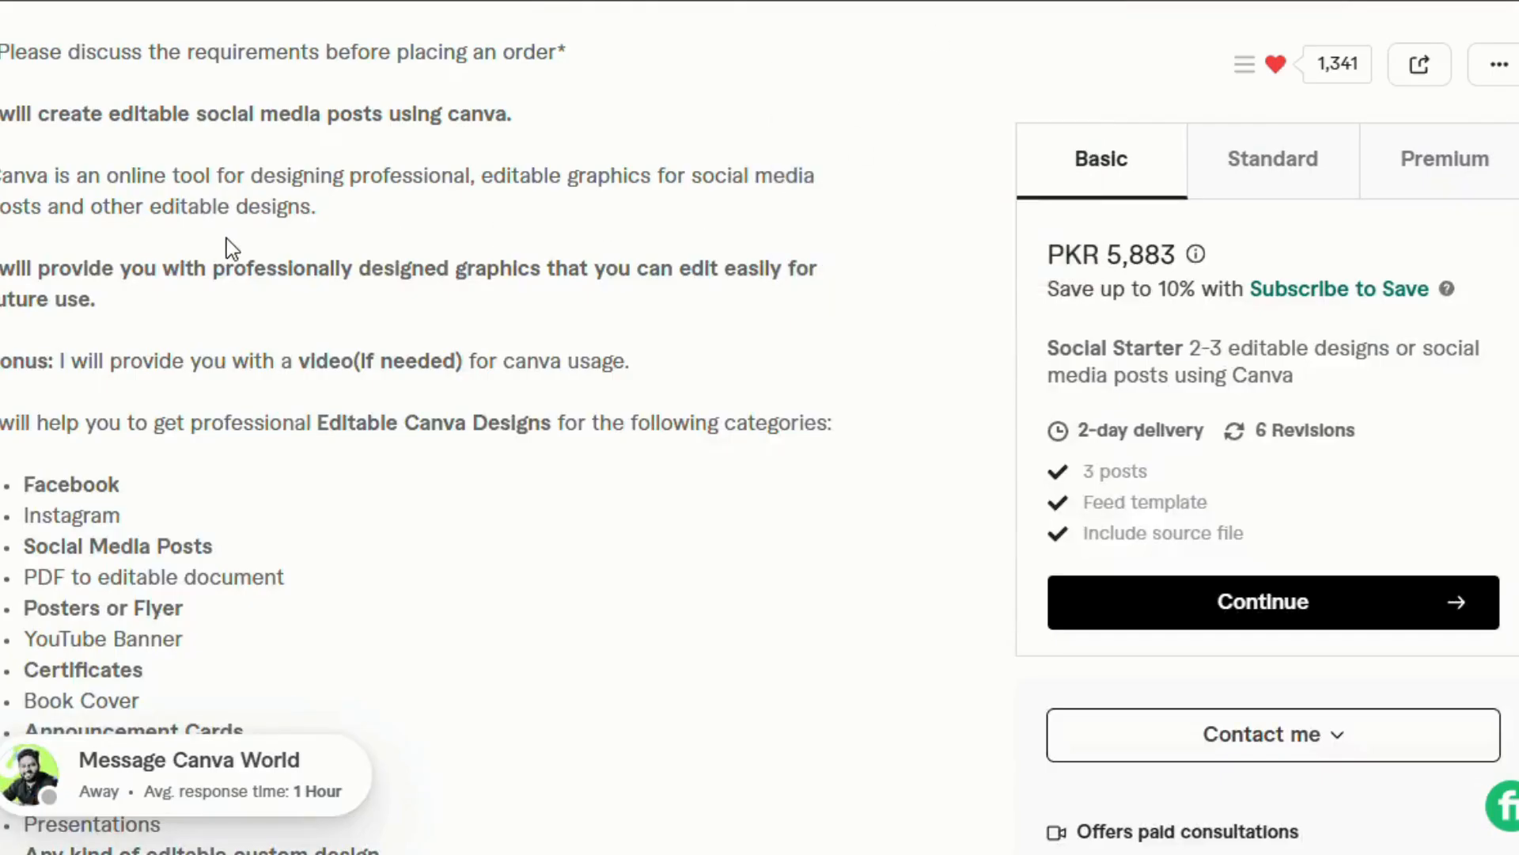
scroll(229, 240, up, 10)
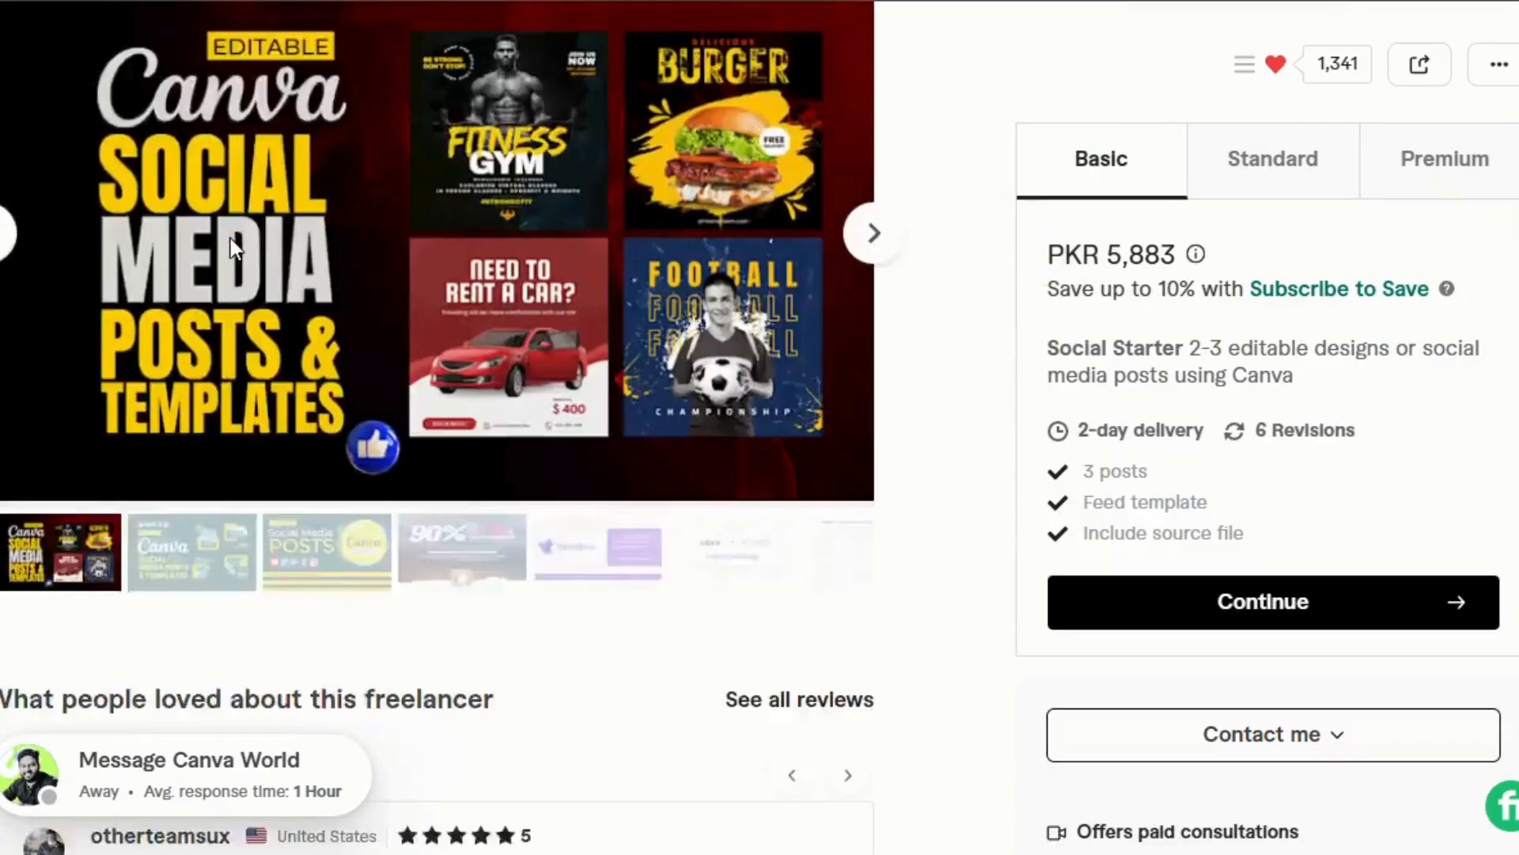
scroll(231, 239, up, 2)
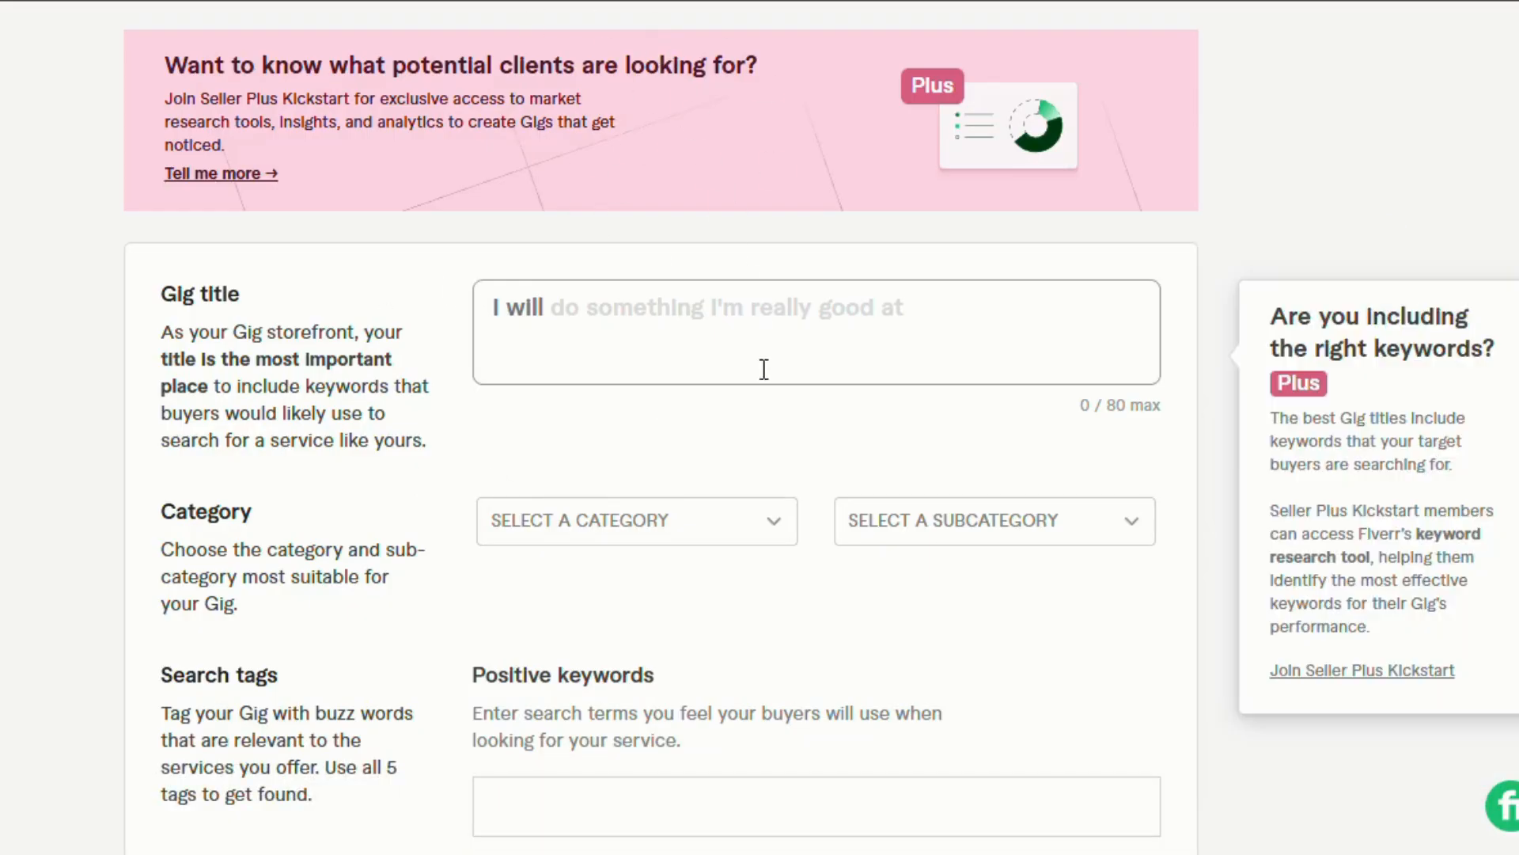
Step: Enter "design social media posts/ads using Canva" as the gig title
click(610, 326)
text(design)
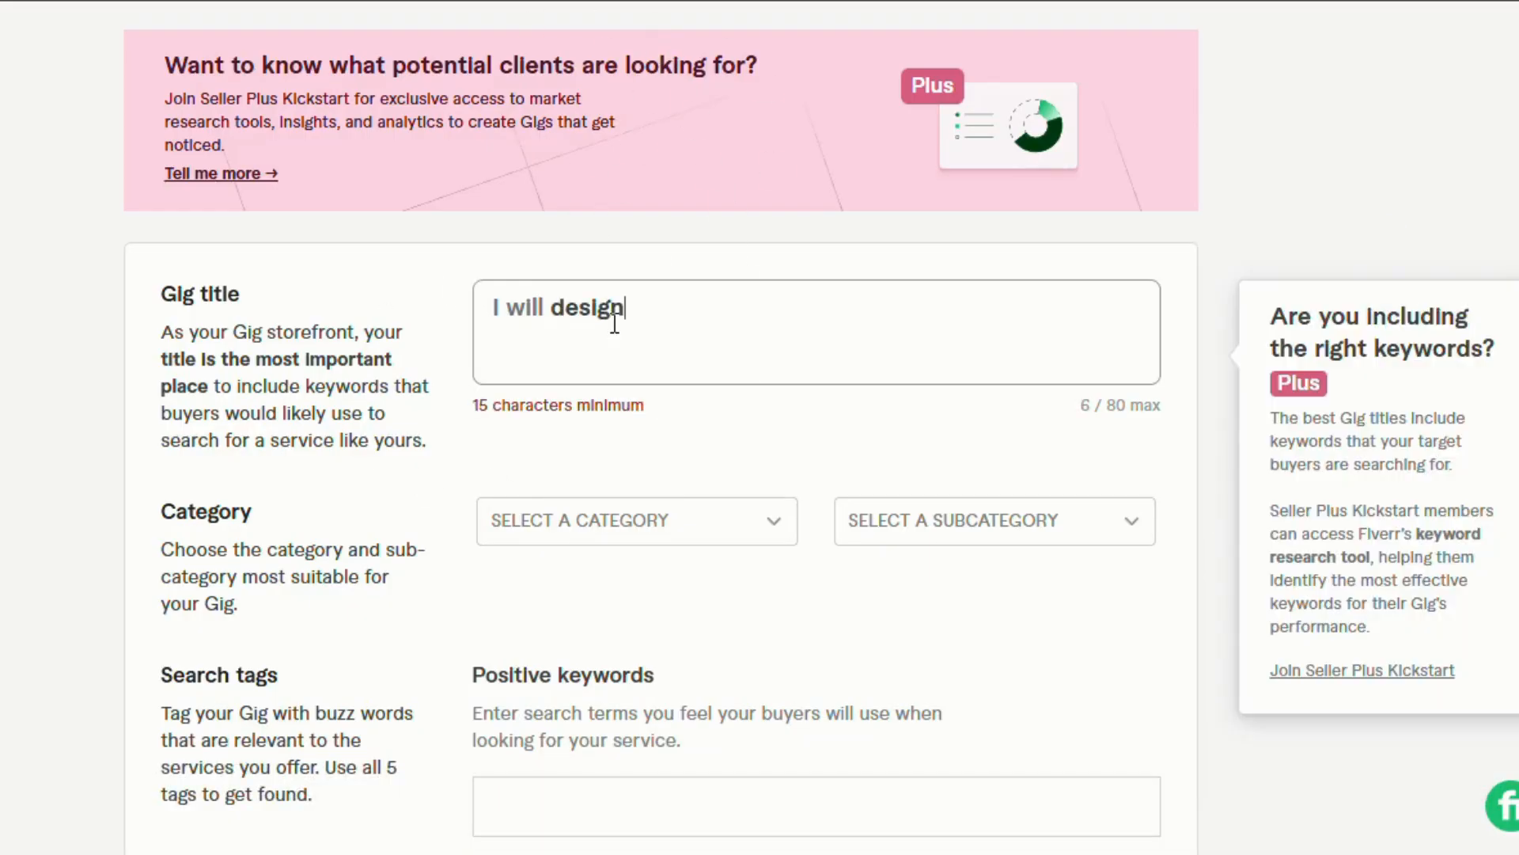
text( social medi)
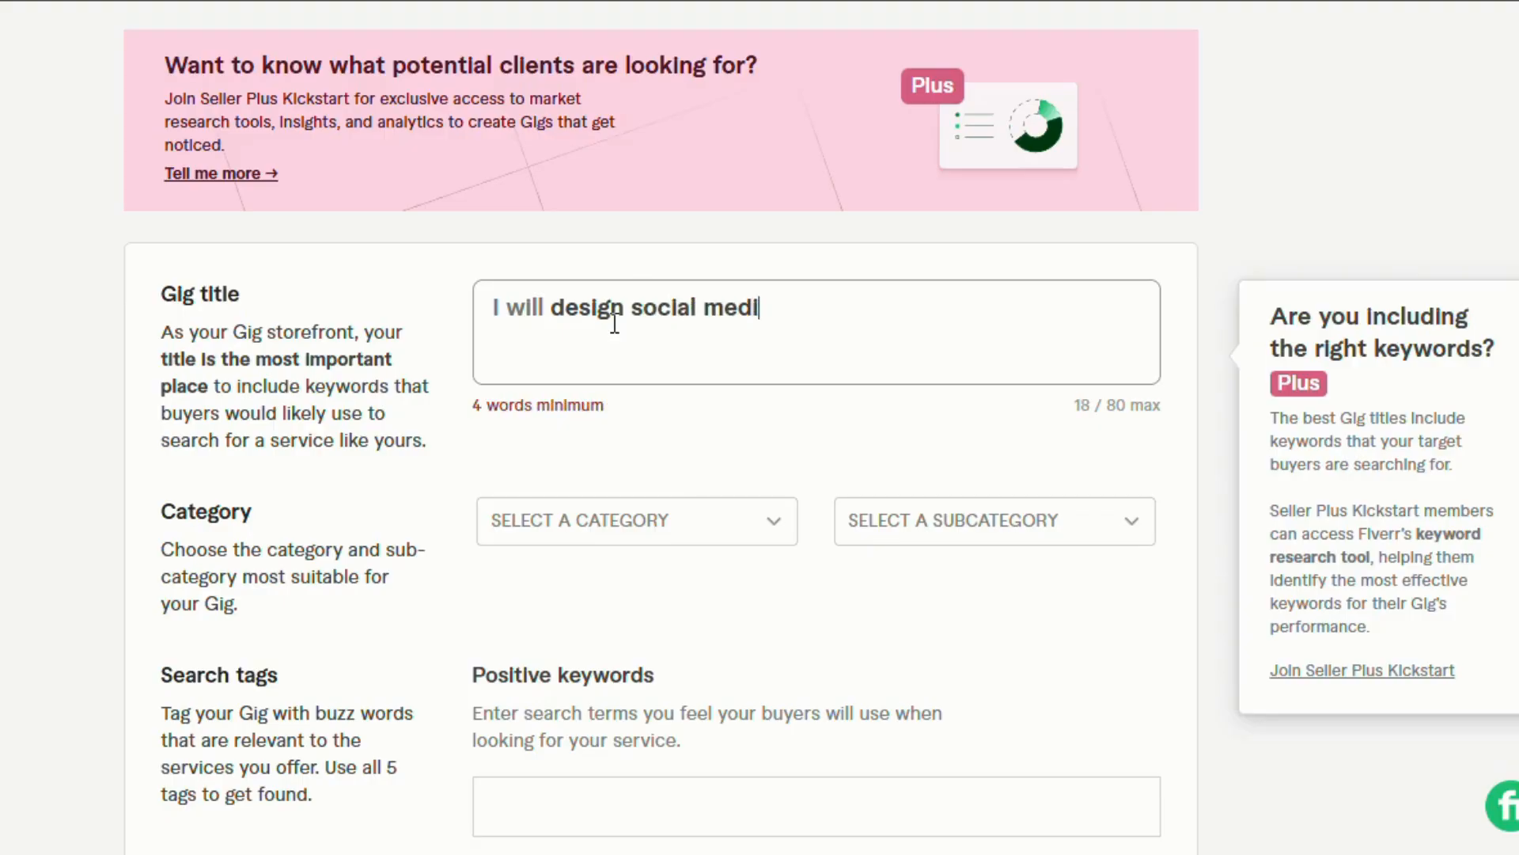
text(a pos)
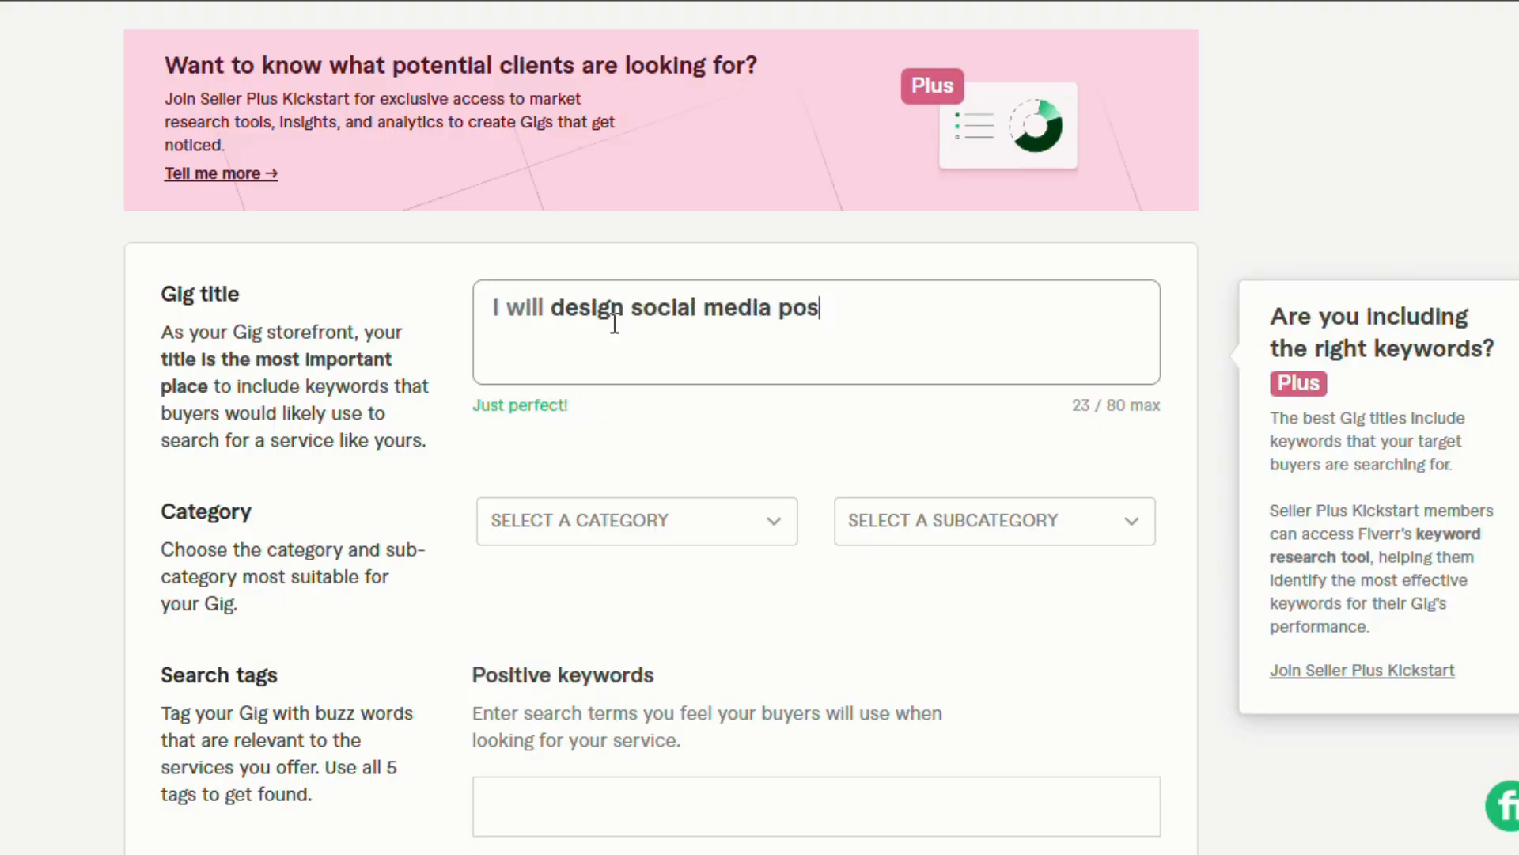
text(ts/)
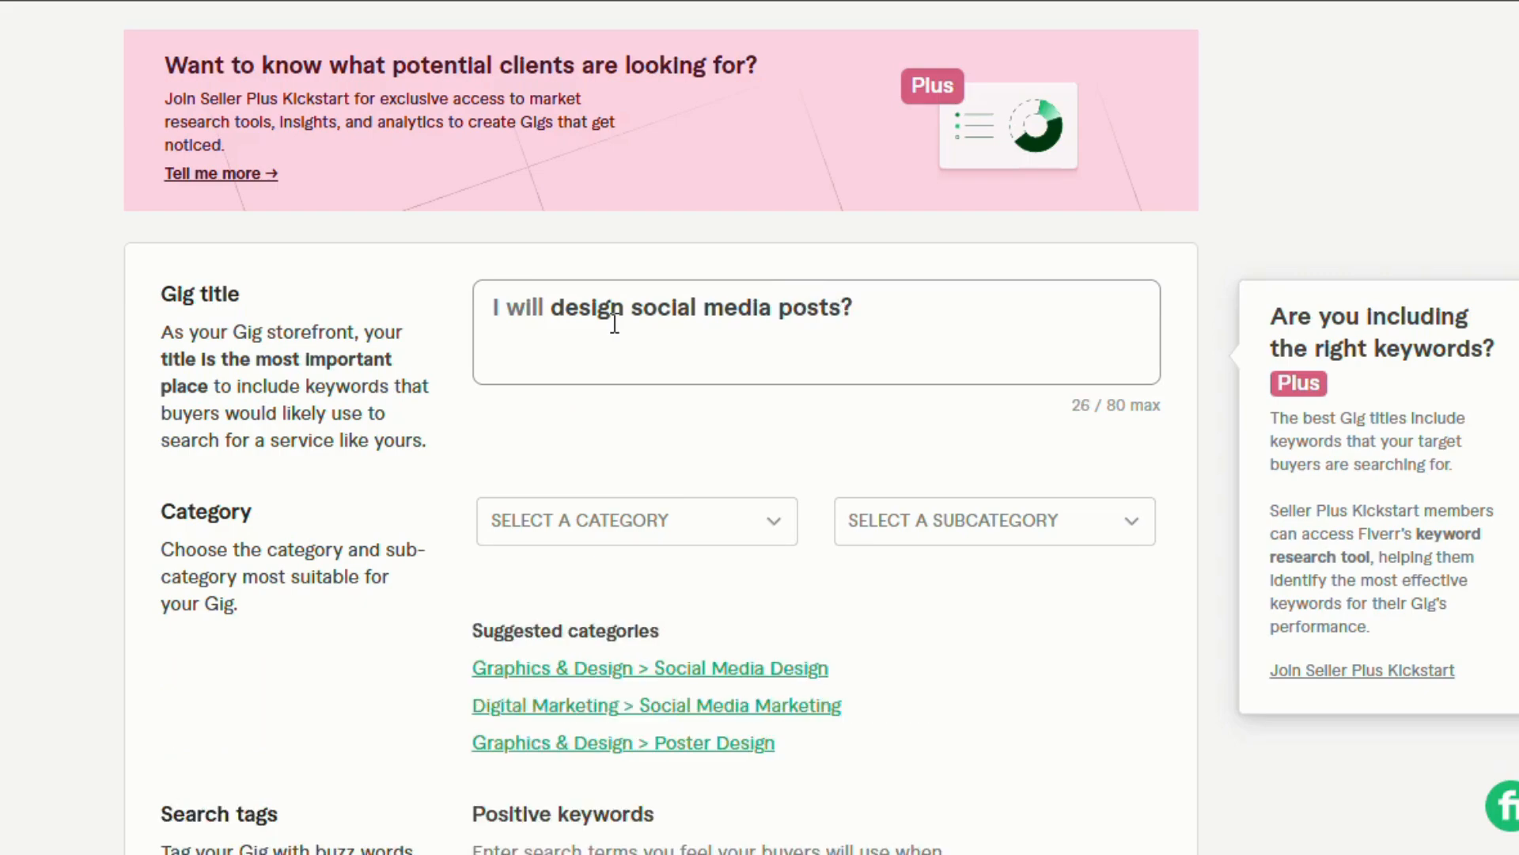
text(ads using)
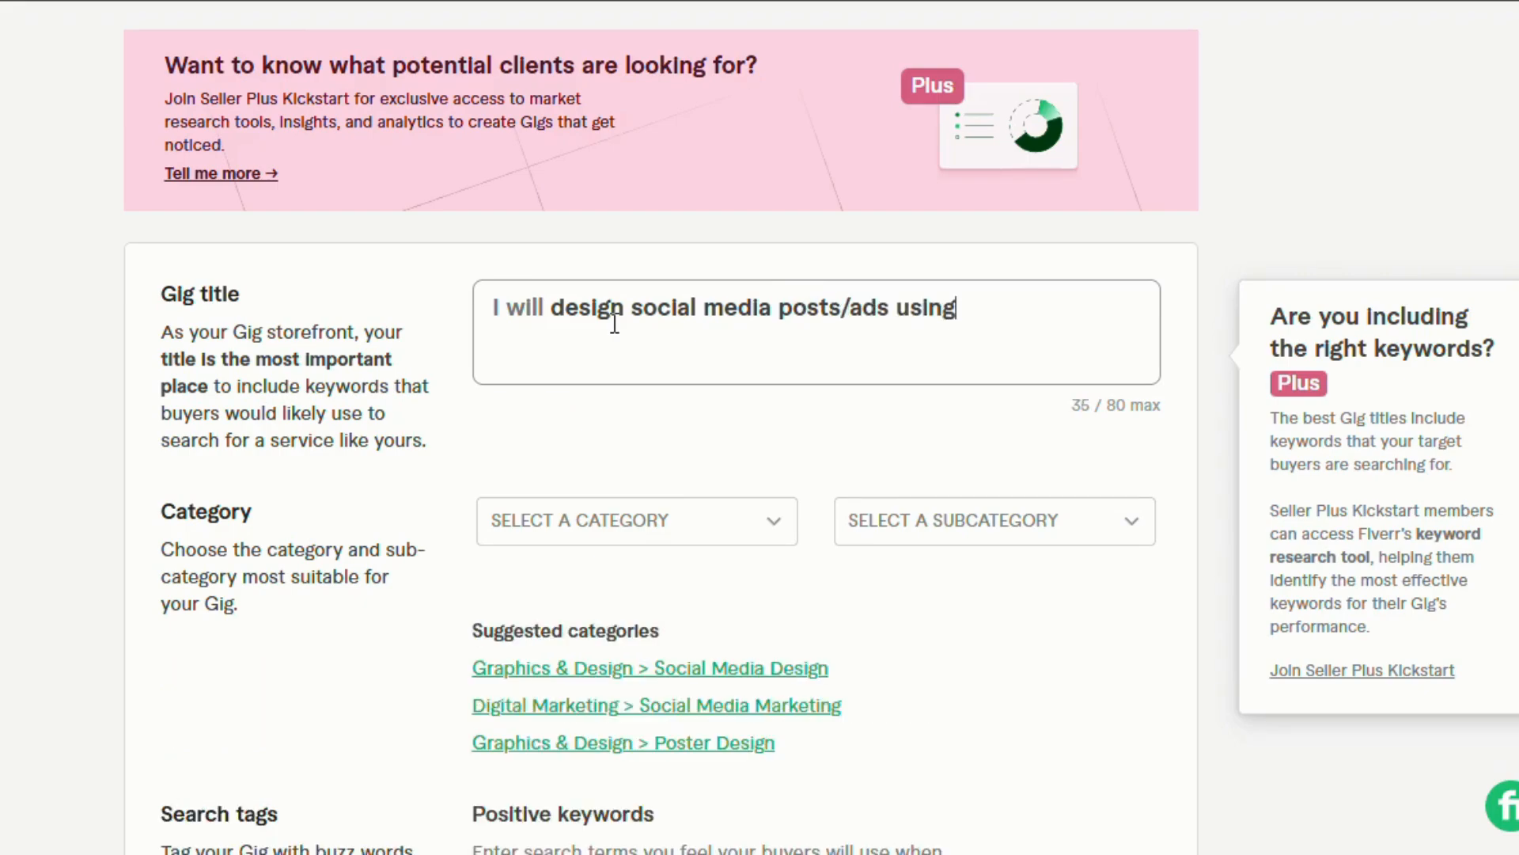
text( Canva)
drag(550, 307, 1095, 315)
click(1069, 347)
Step: Set the gig category to Graphics & Design > Social Media Design and the service type to Social Posts & Banners
scroll(606, 554, down, 2)
click(606, 546)
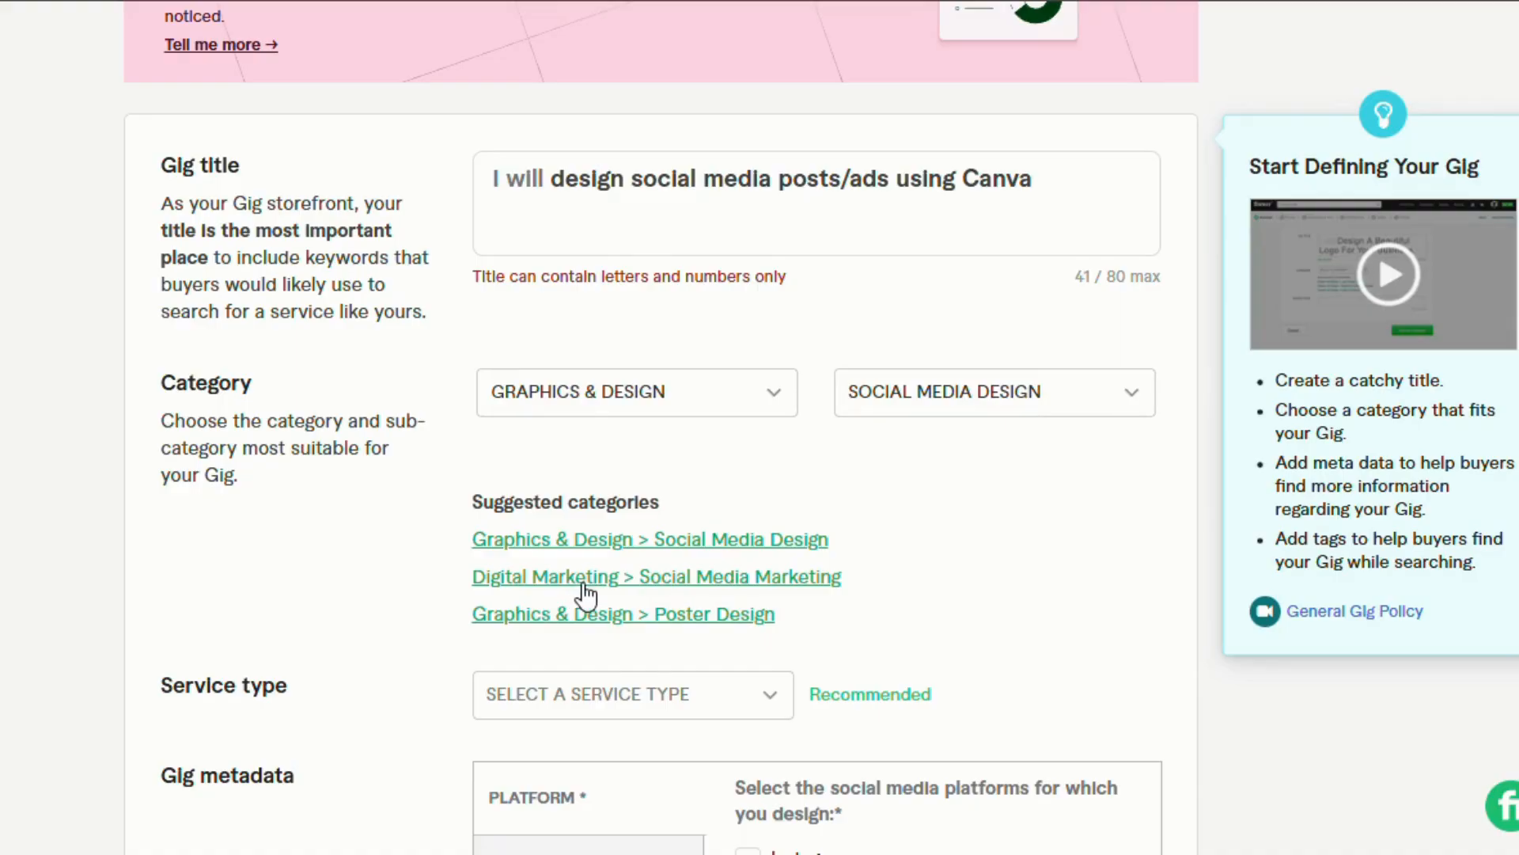
scroll(585, 593, down, 3)
scroll(585, 595, up, 3)
scroll(657, 510, down, 3)
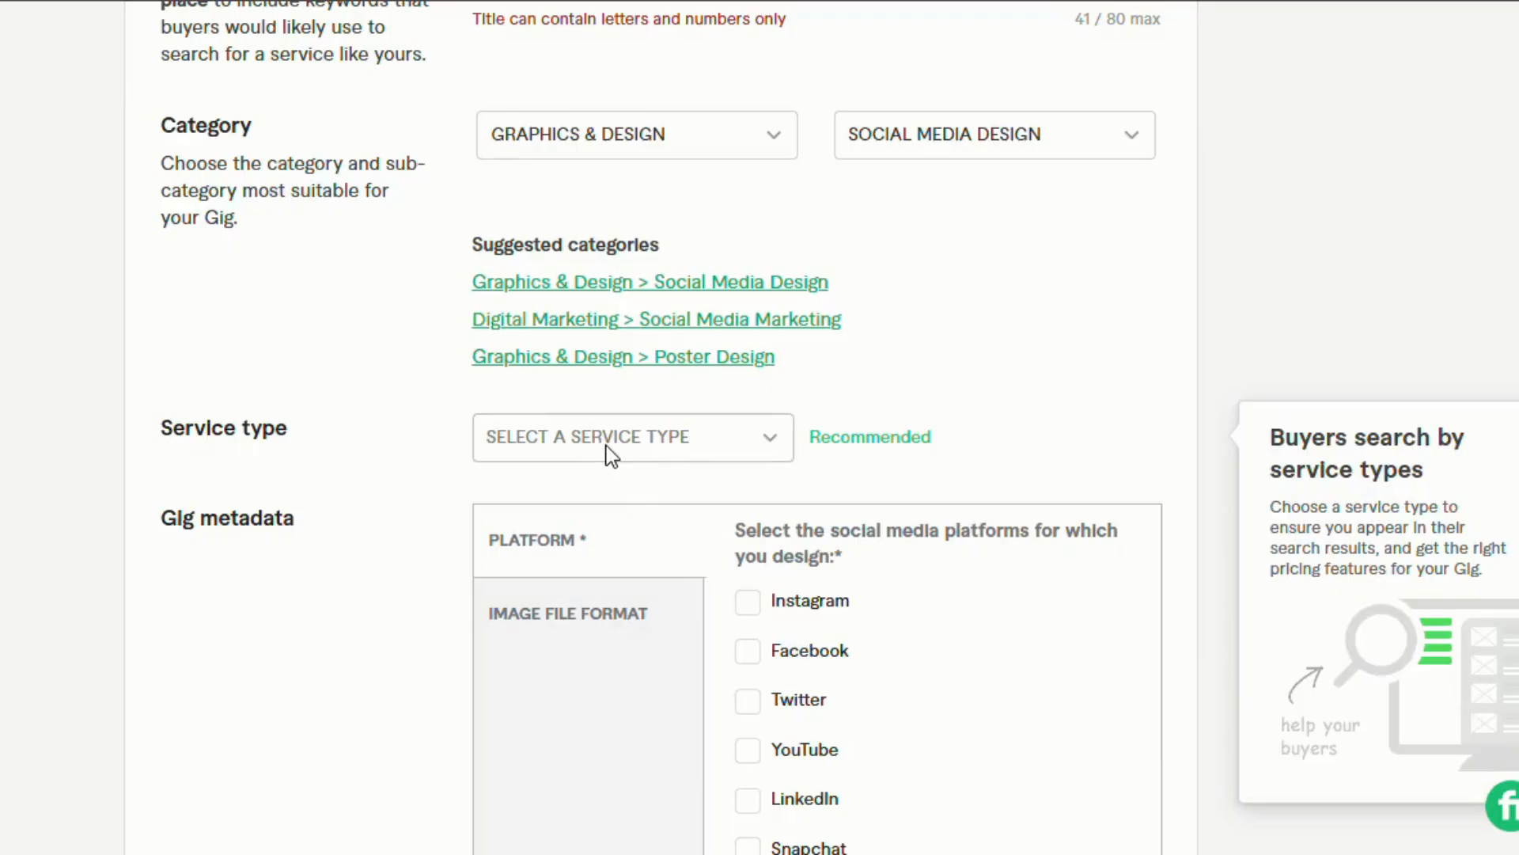
click(779, 452)
click(578, 665)
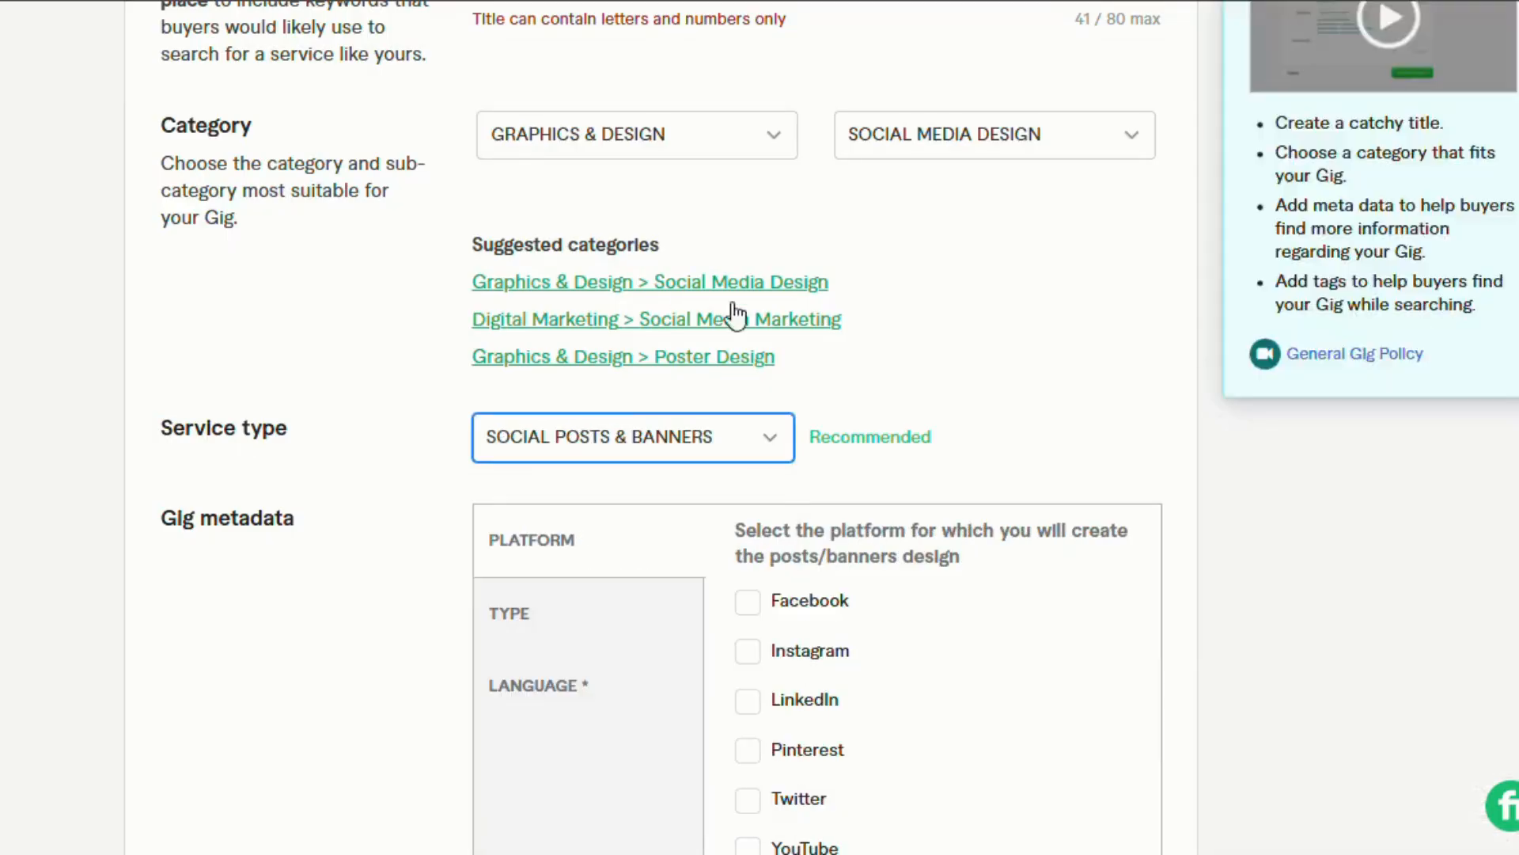
Step: Select Facebook, Instagram, LinkedIn, Pinterest, Twitter, YouTube and TikTok as the platforms in the gig metadata
scroll(866, 481, down, 3)
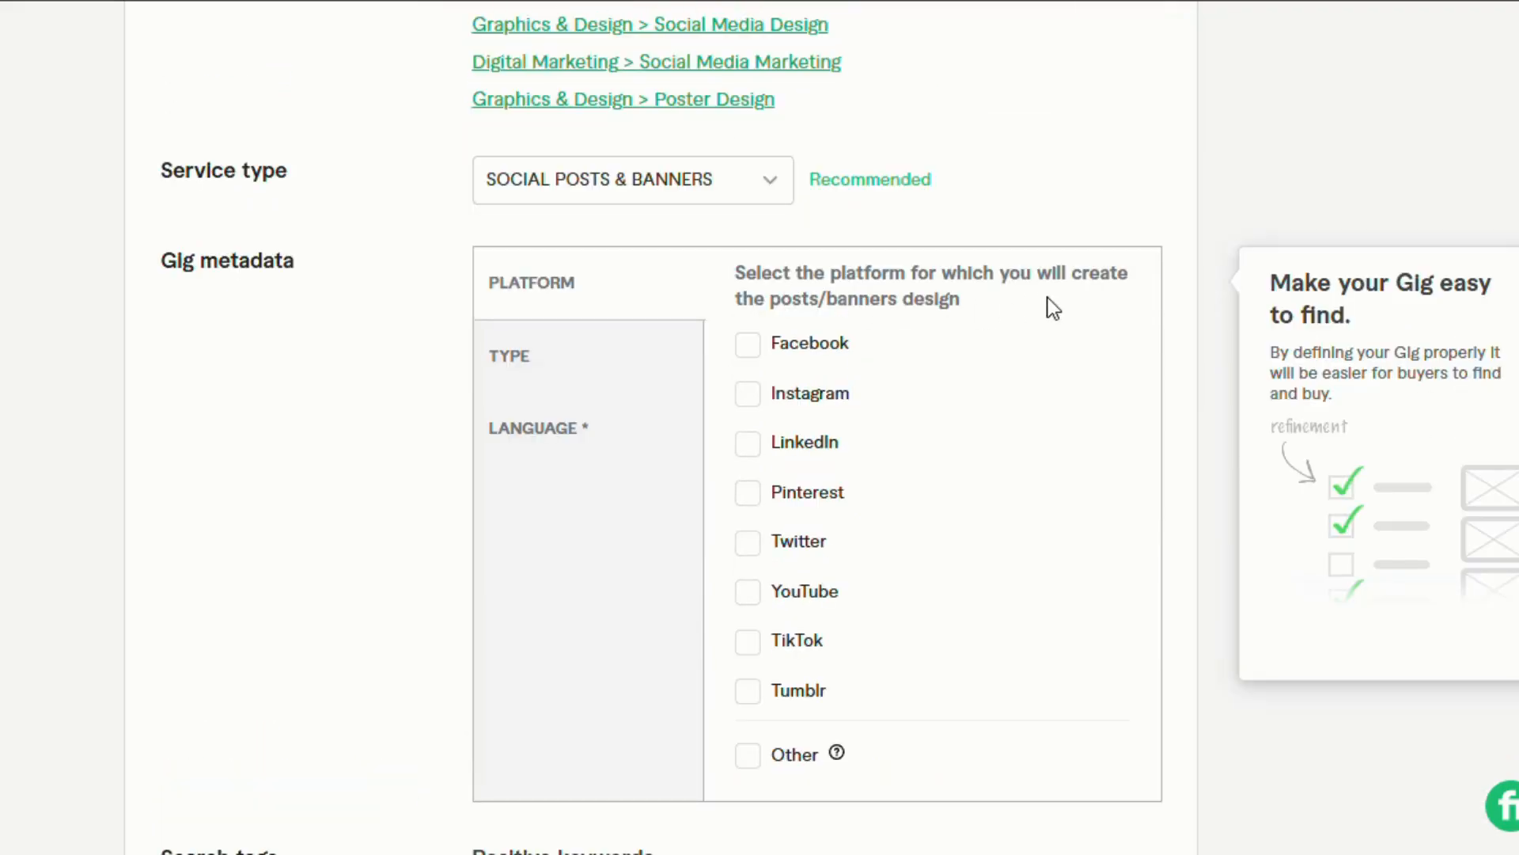
click(751, 355)
click(748, 405)
click(749, 445)
click(747, 493)
click(747, 542)
click(748, 592)
click(747, 641)
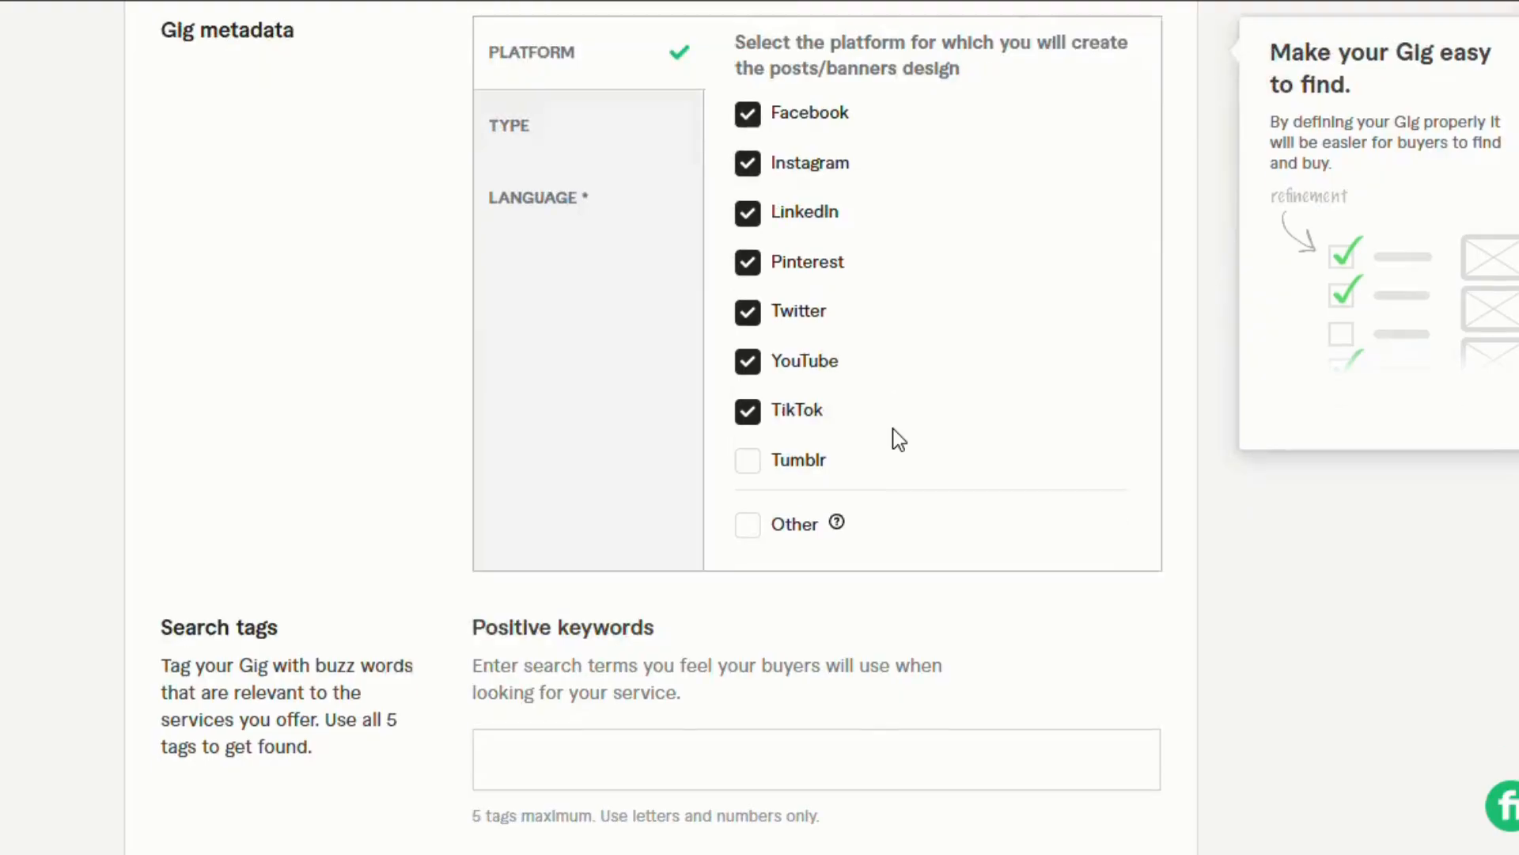
Step: Add the search tags social media posts, social media ads, canva design, social media carousel and digital marketing graphics, and submit the overview
scroll(893, 429, down, 2)
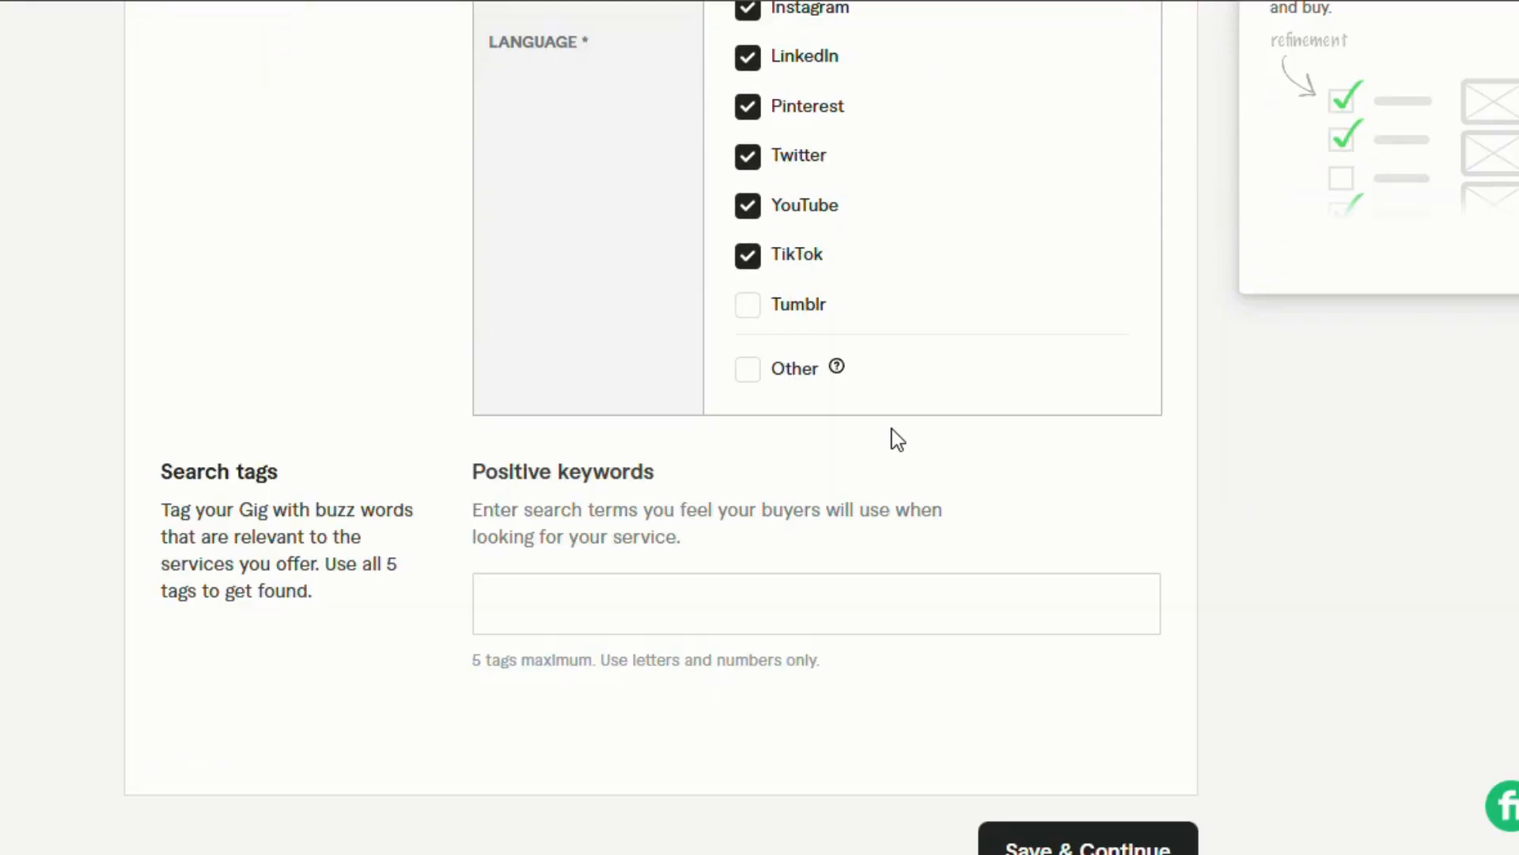
mouse_move(614, 532)
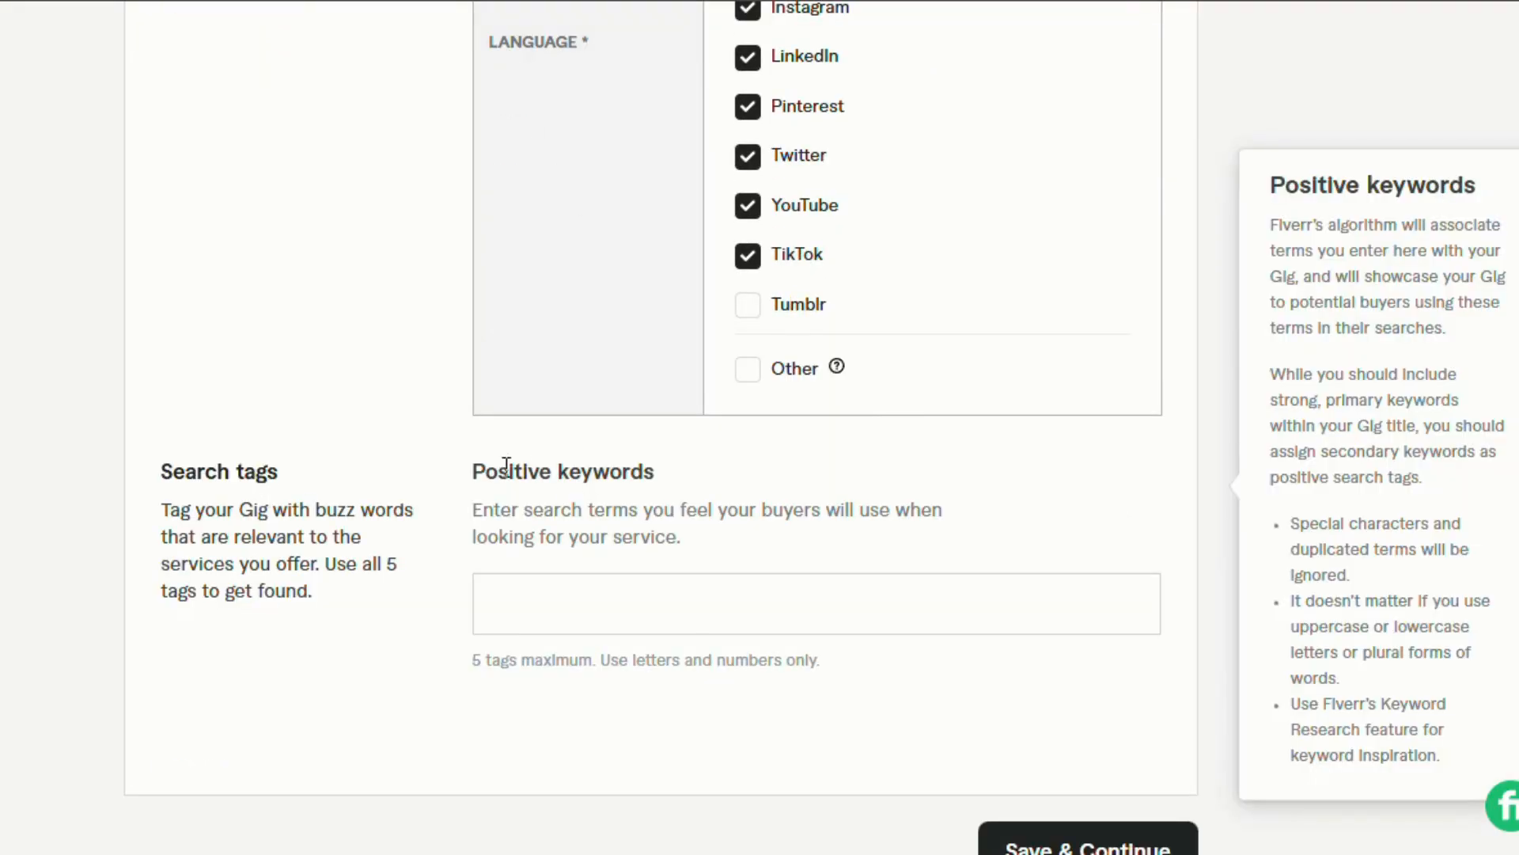
click(516, 614)
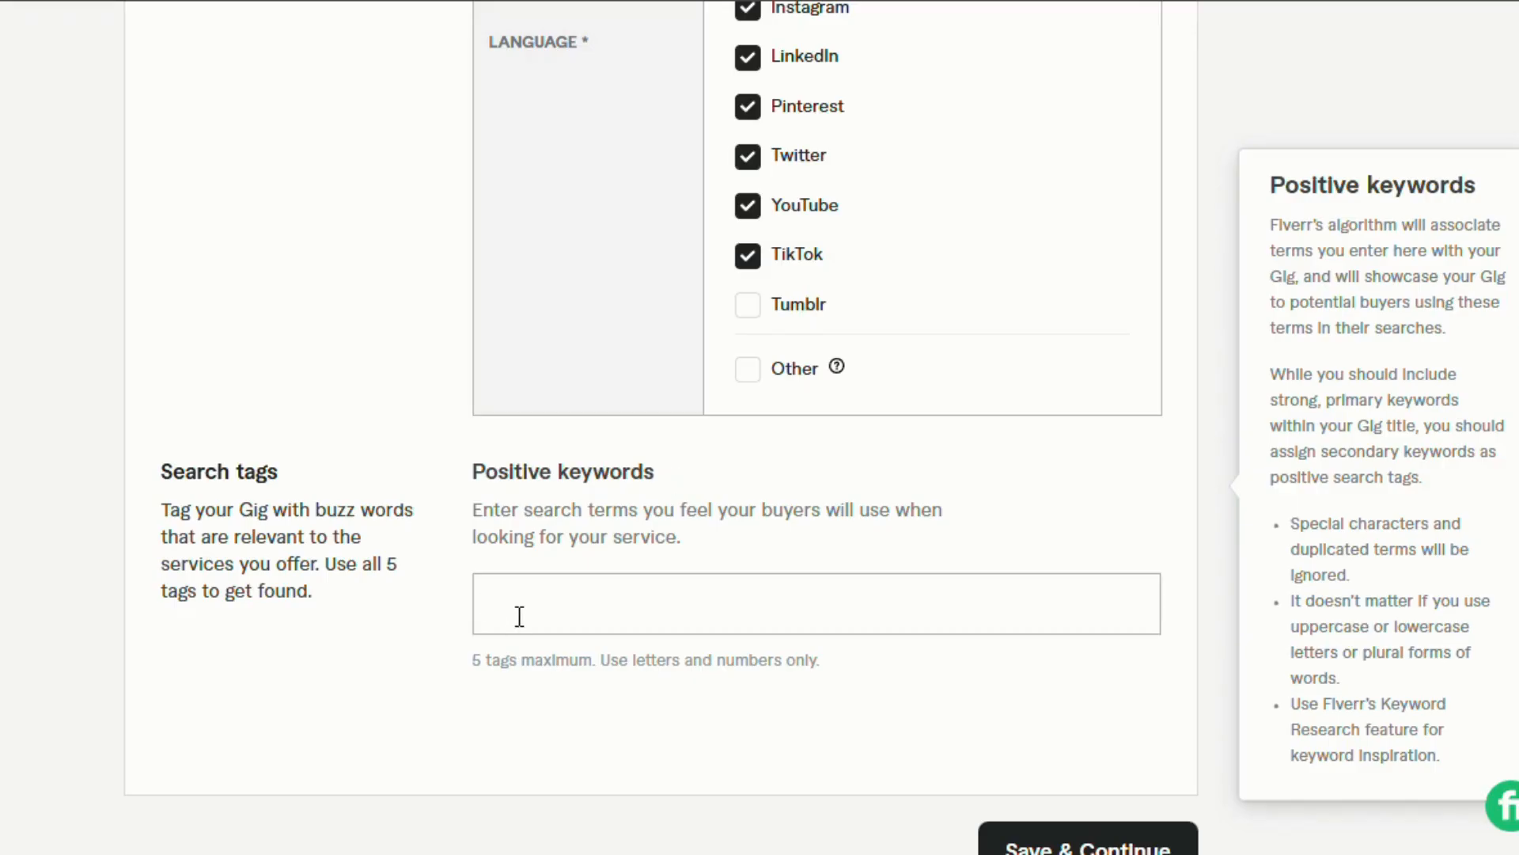
text(so)
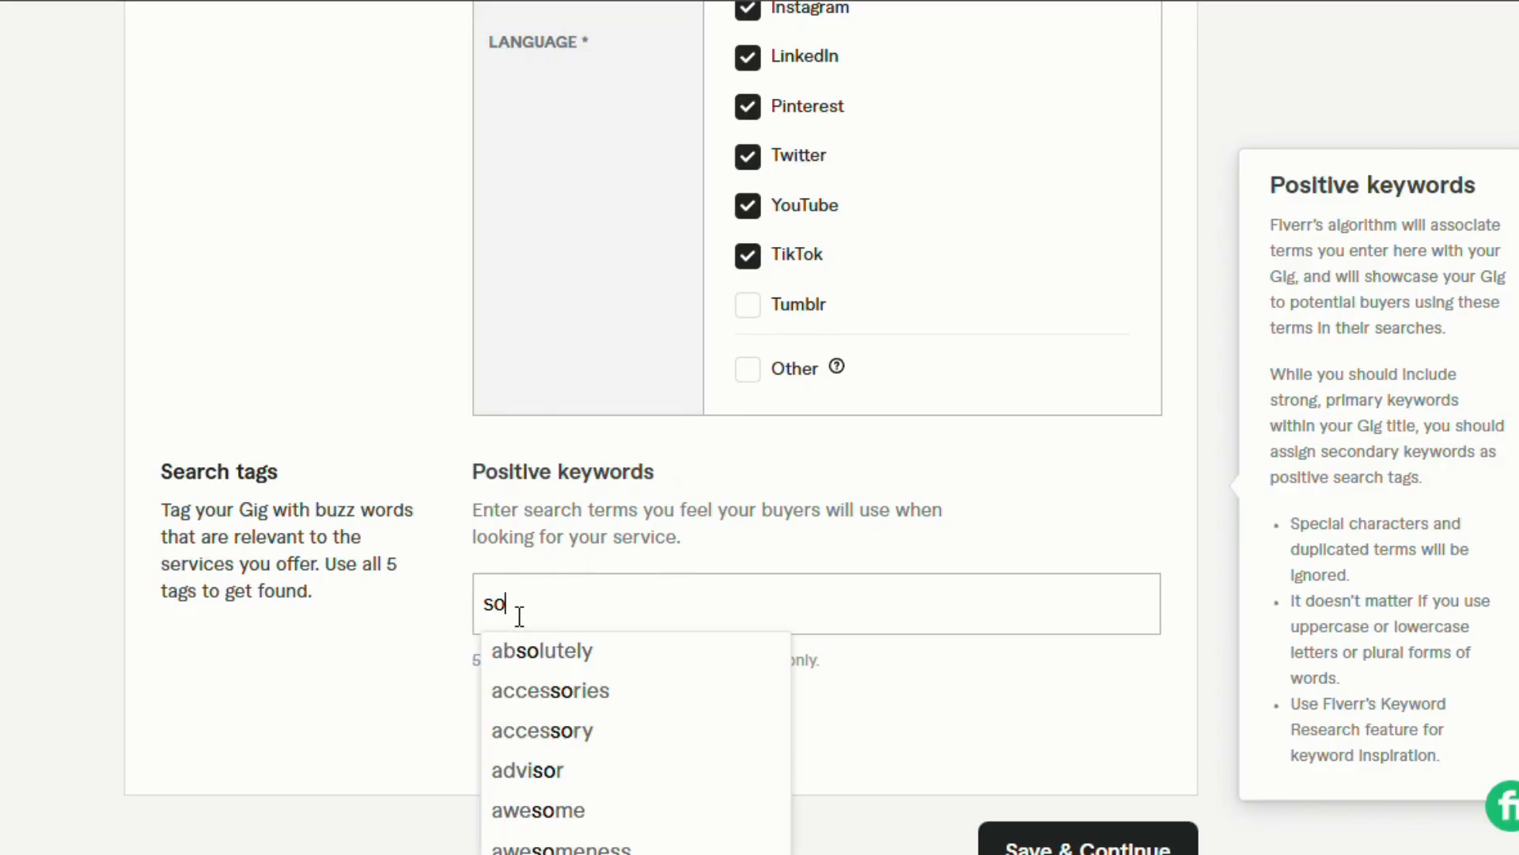
text(cial)
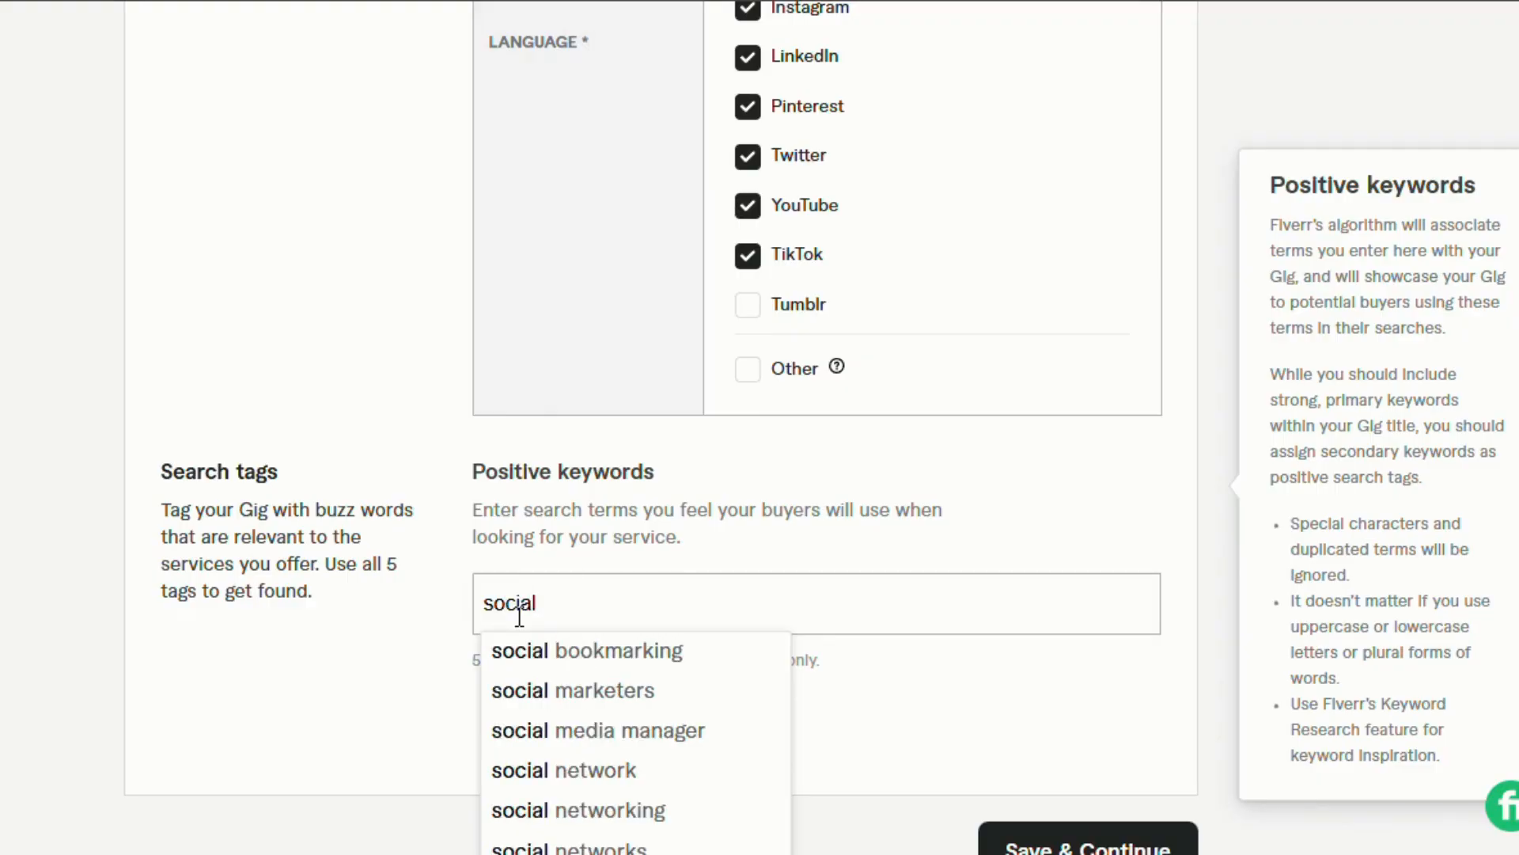
text( media posts)
key(Return)
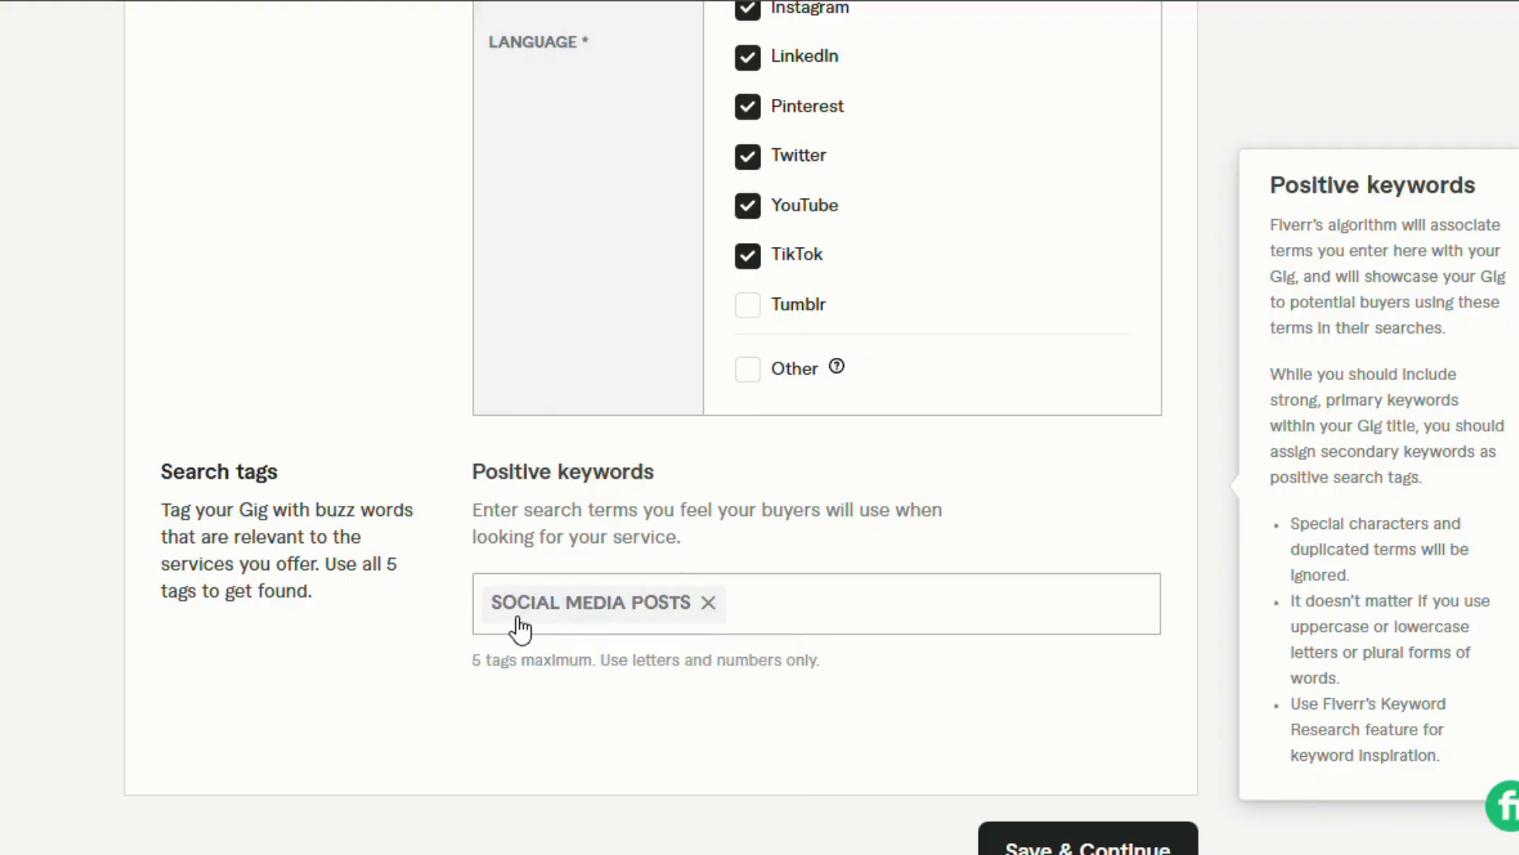
text(socia)
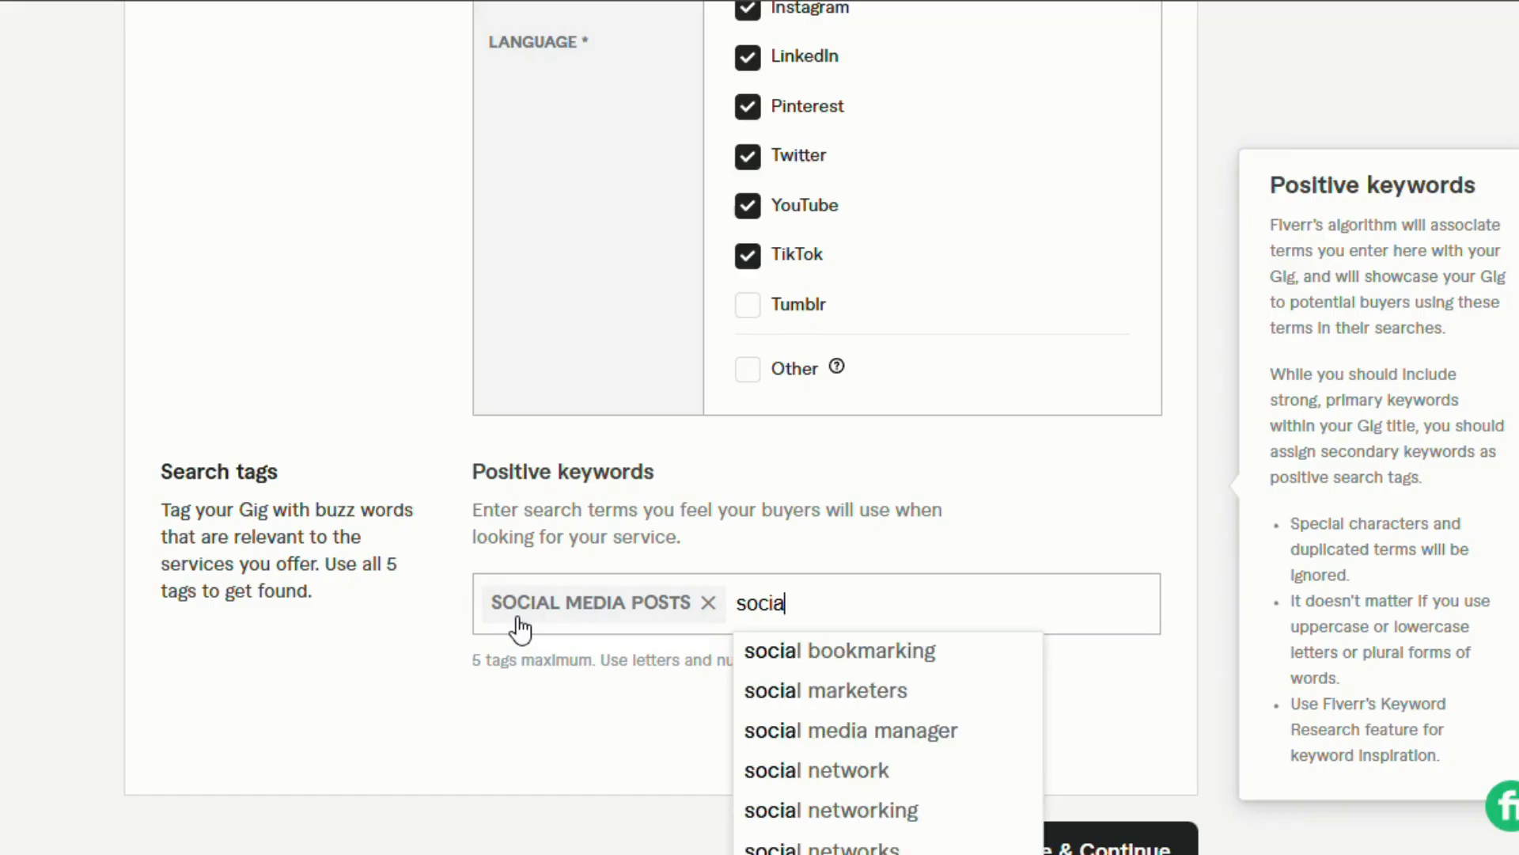
text(l media)
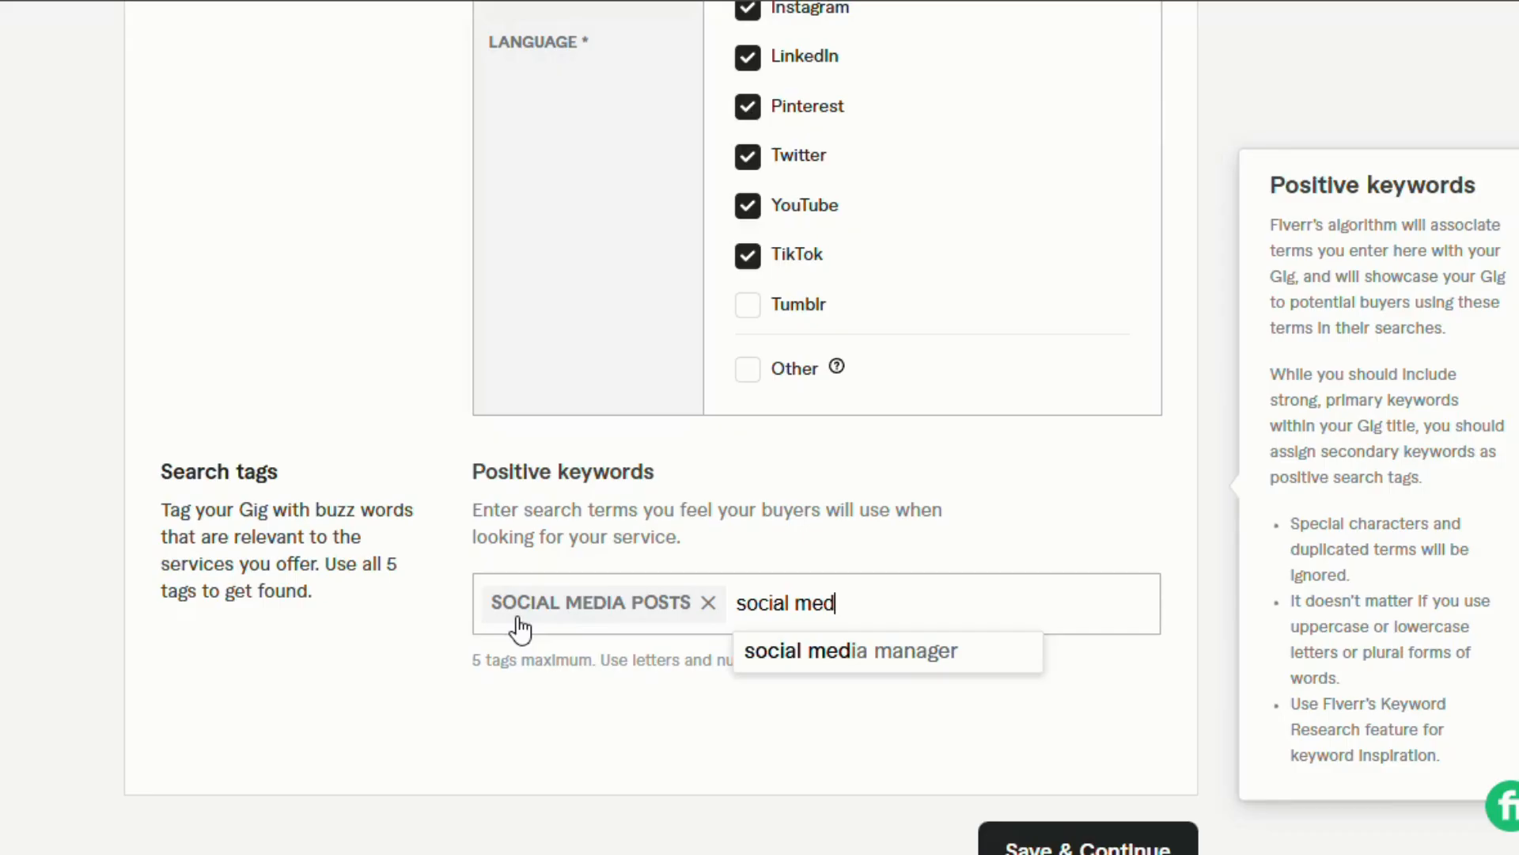
text( ad)
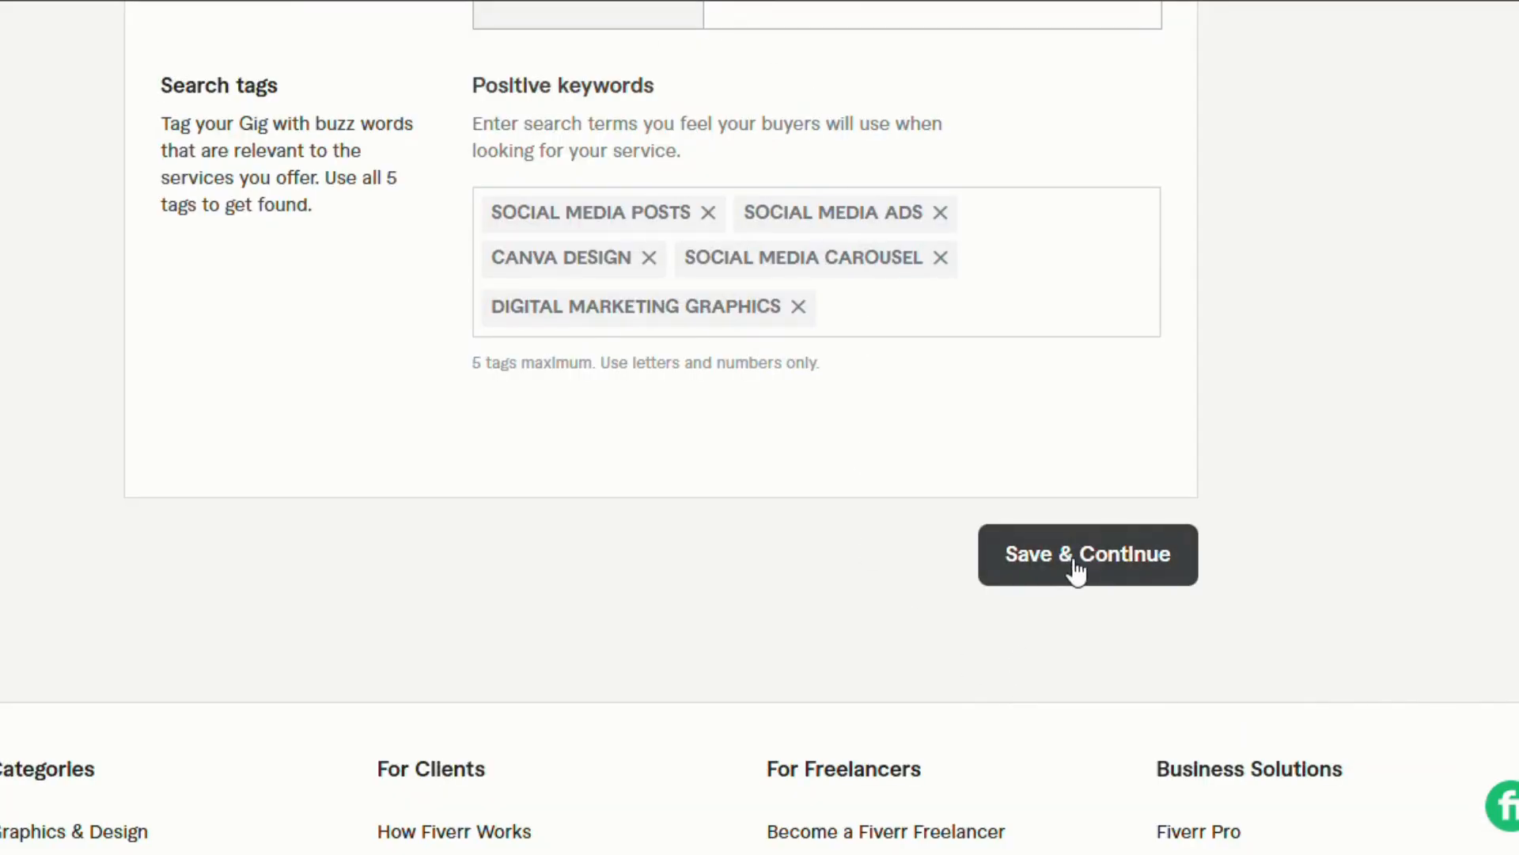
click(1068, 558)
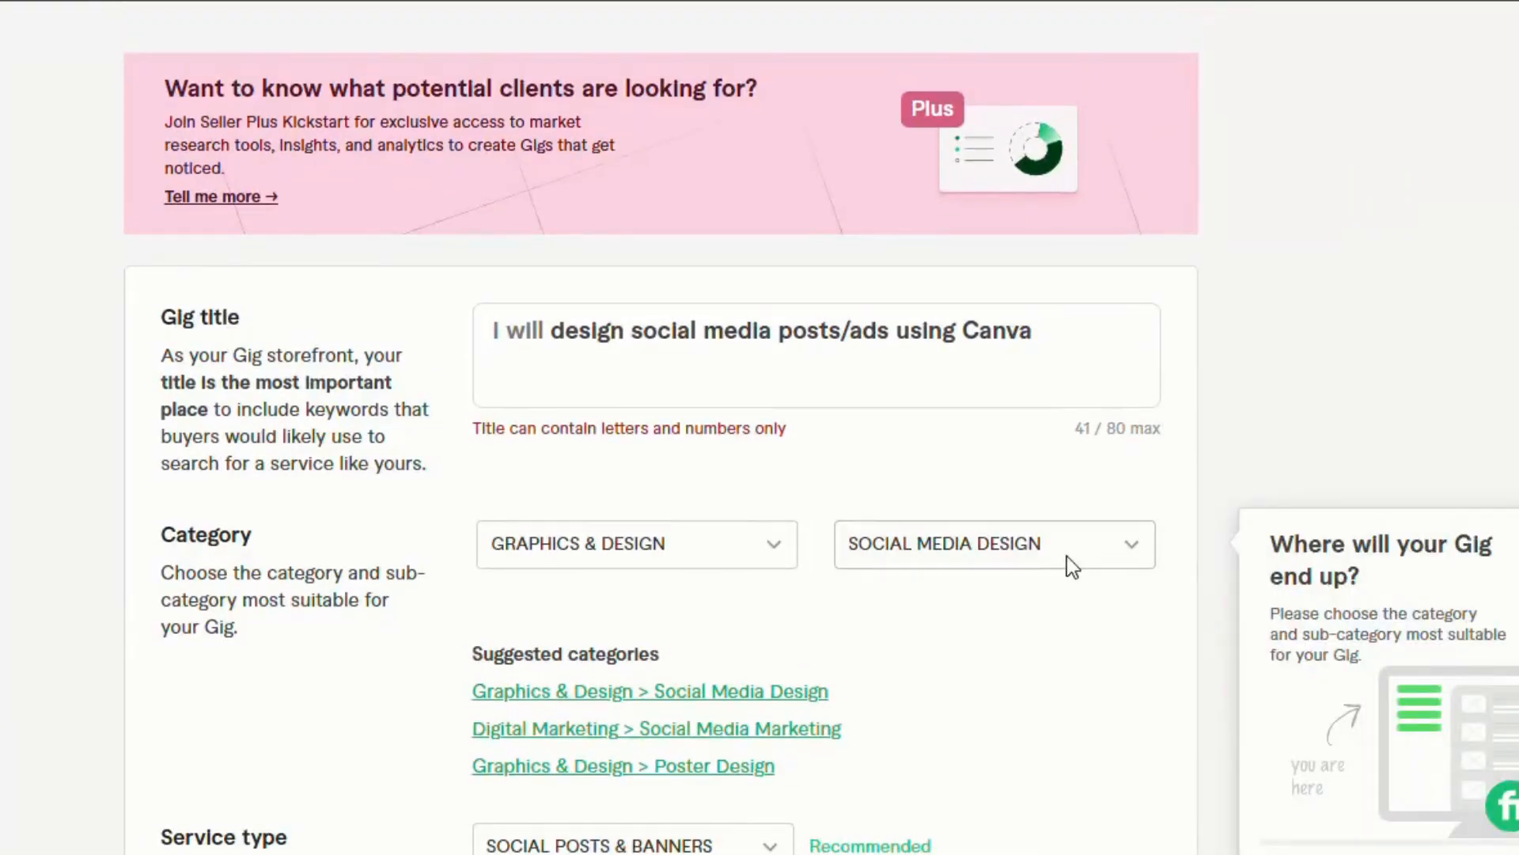
Step: Replace the slash between "posts" and "ads" in the gig title with a comma
click(854, 336)
key(BackSpace)
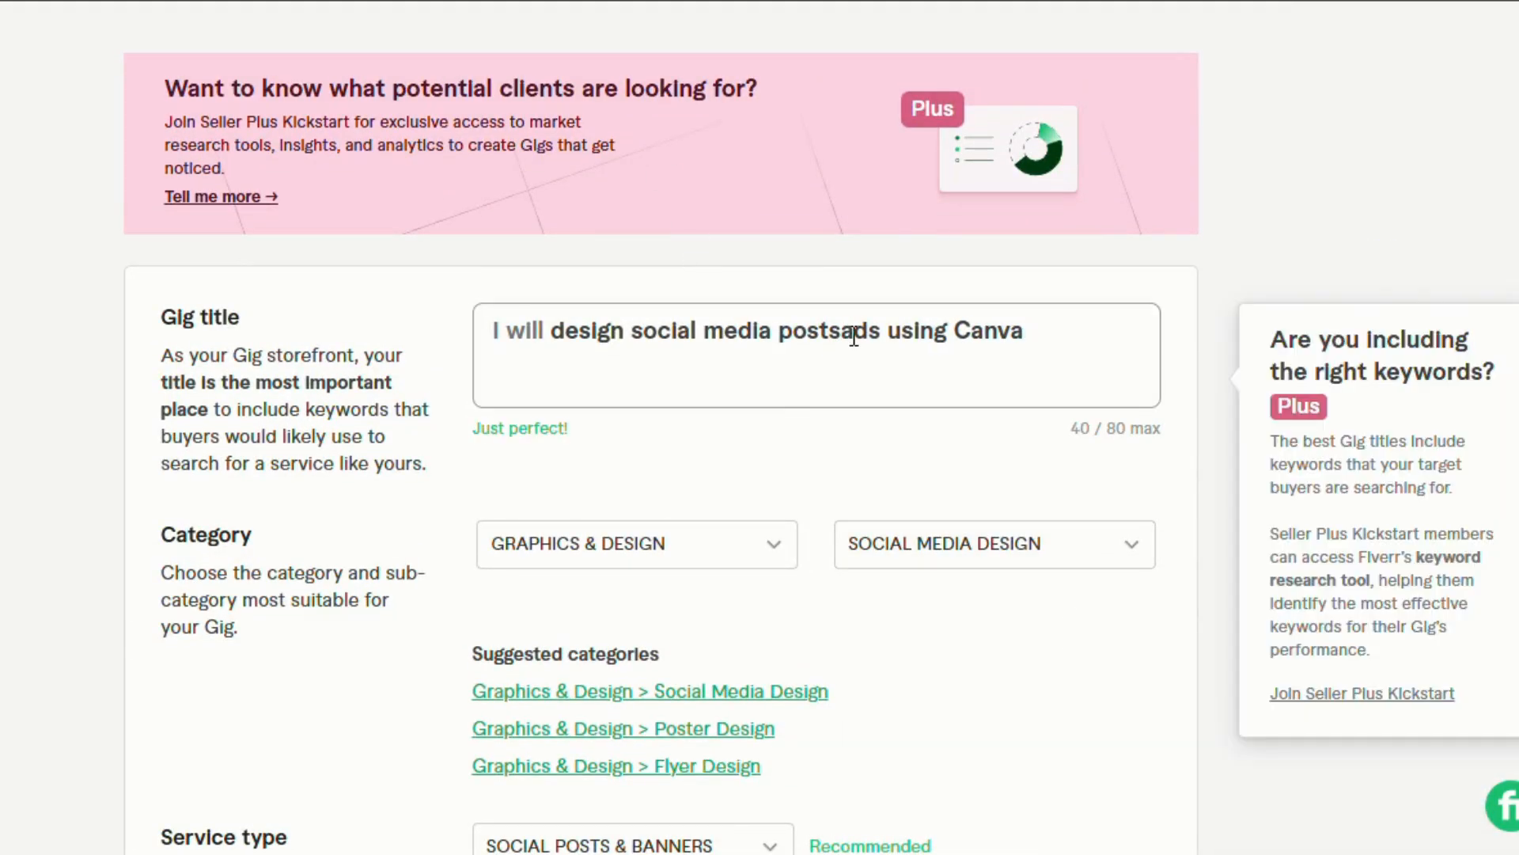
text(,)
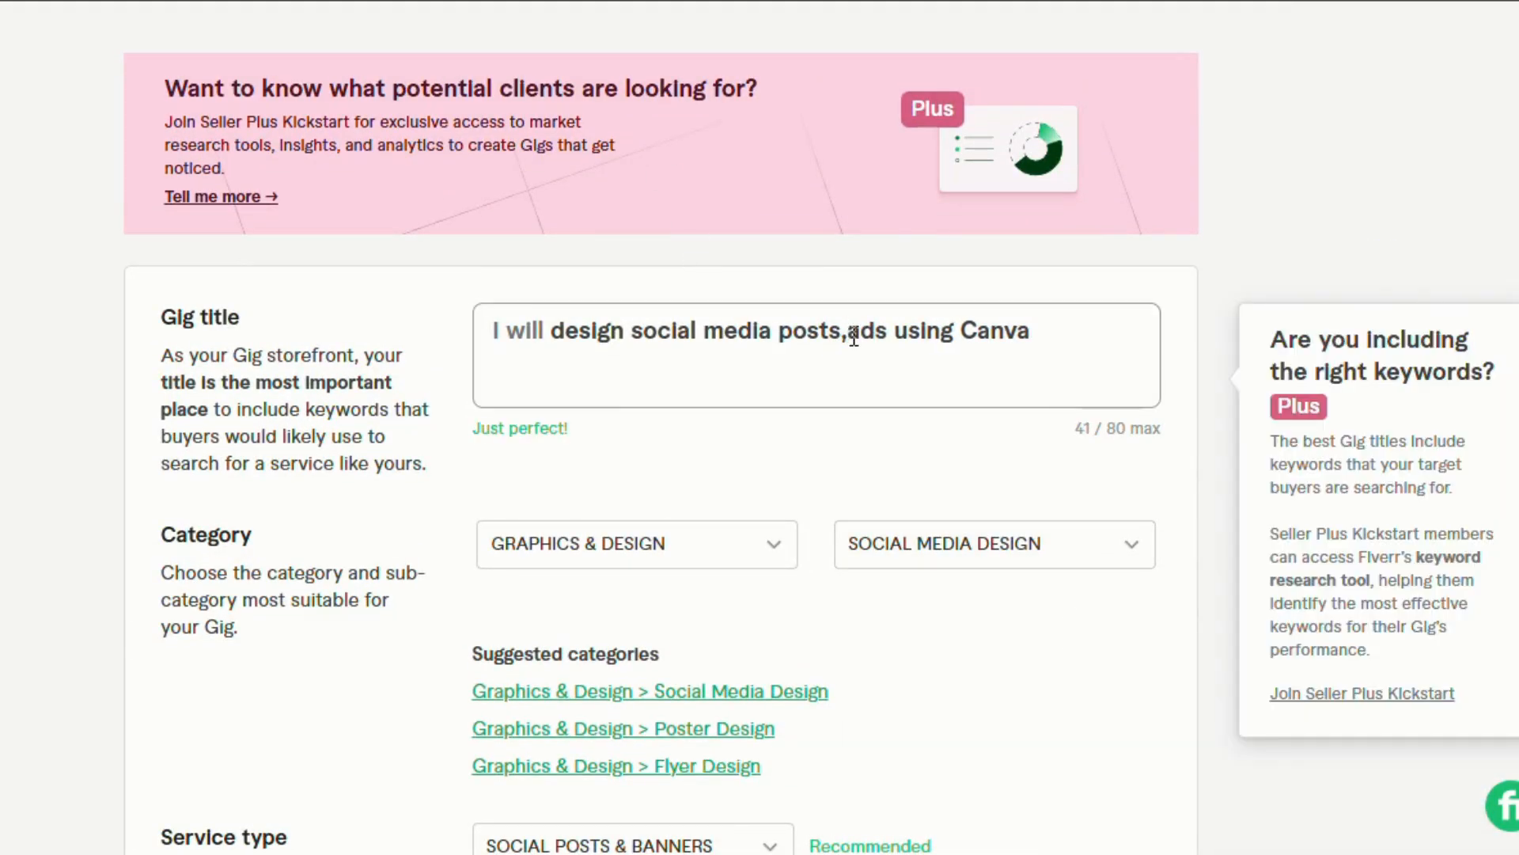
Step: Select English as a language of the posts in the gig metadata
scroll(712, 514, down, 6)
click(554, 610)
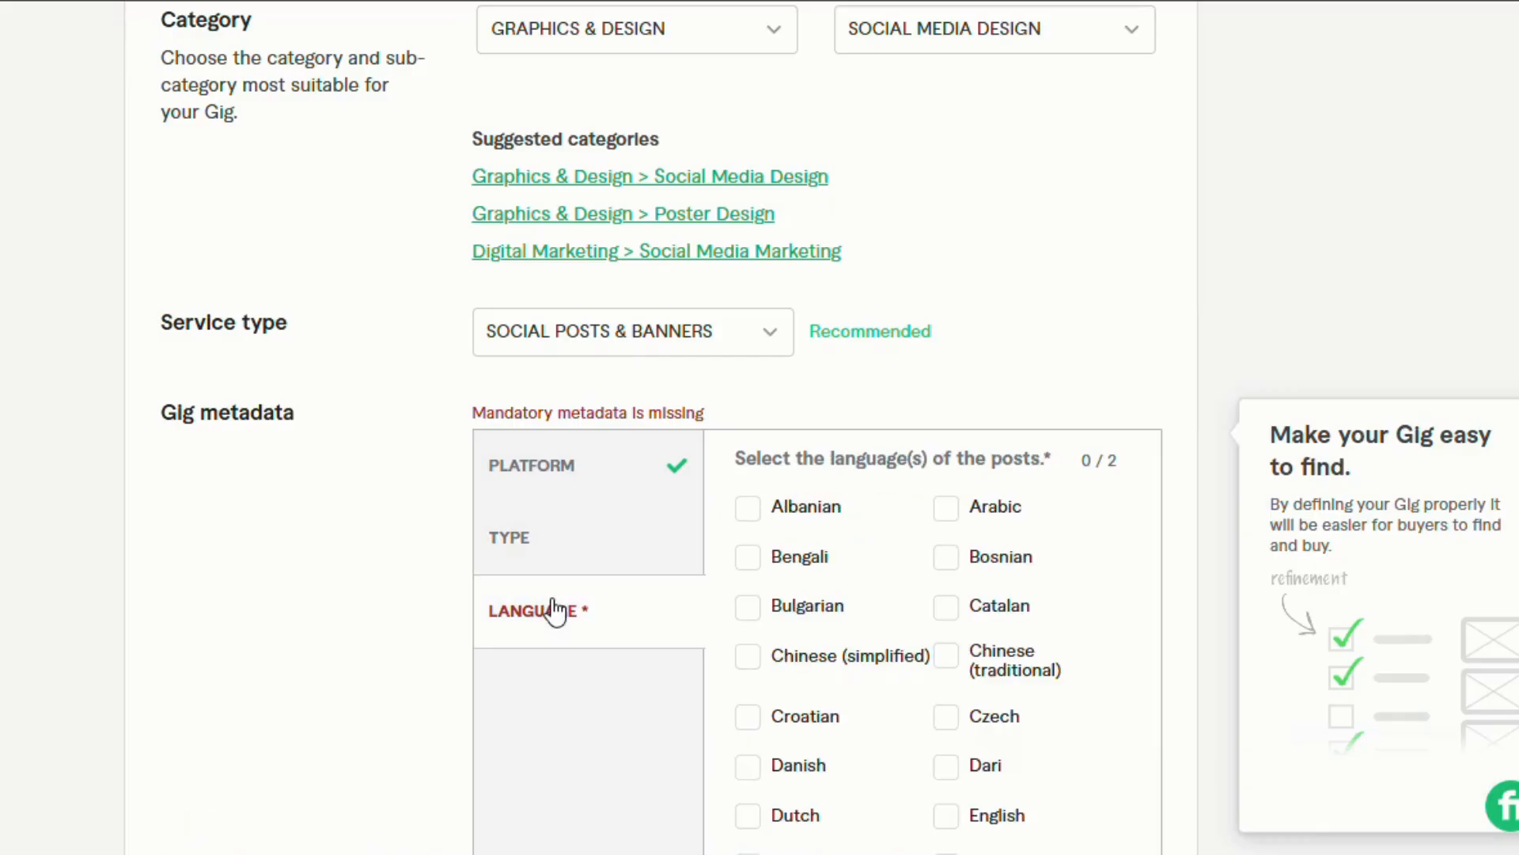
scroll(578, 598, down, 5)
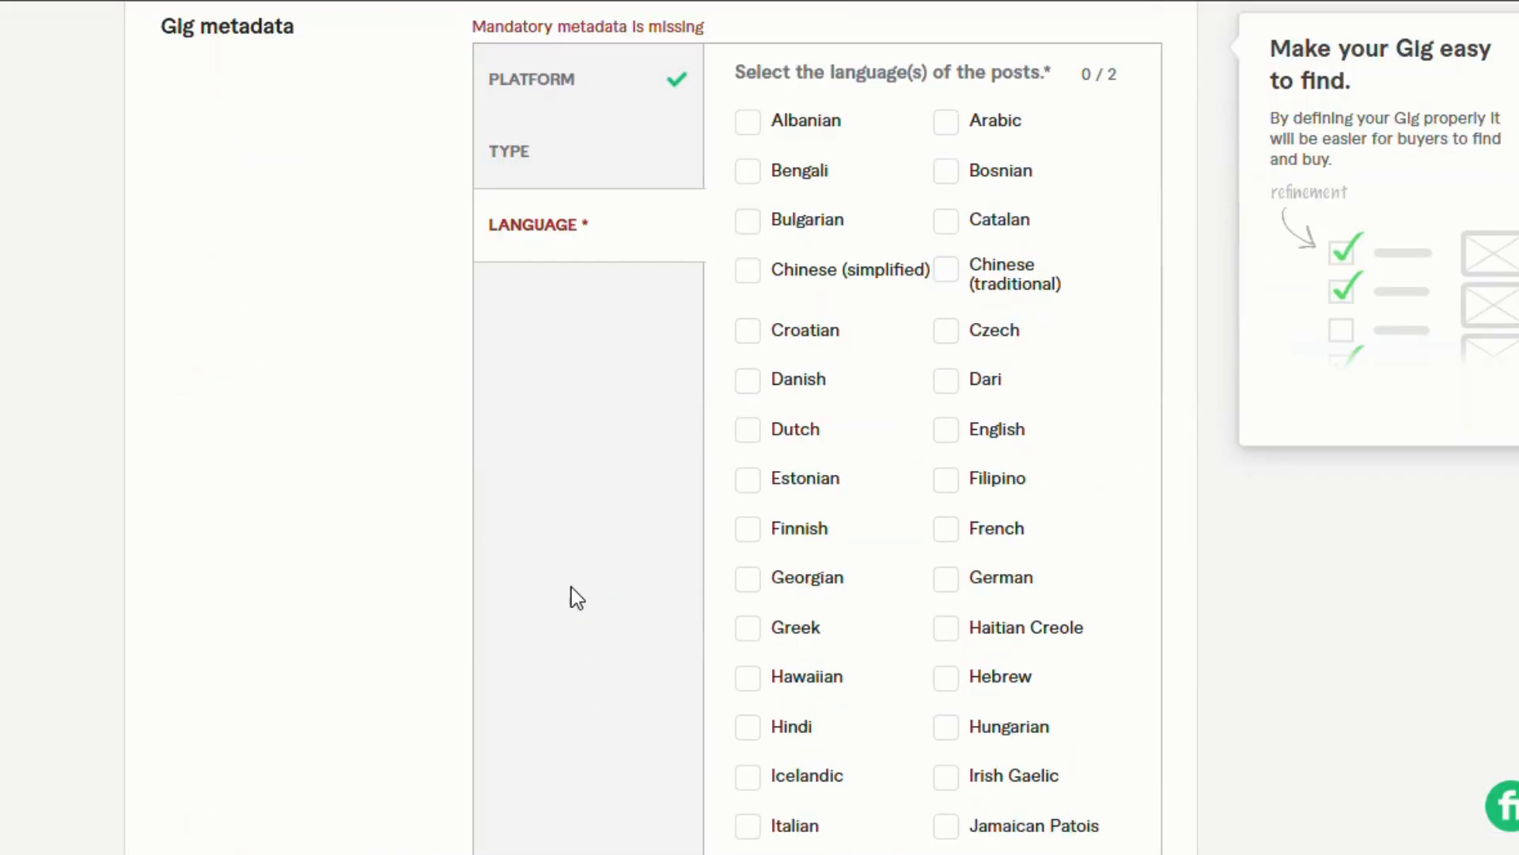
click(946, 428)
scroll(866, 397, up, 2)
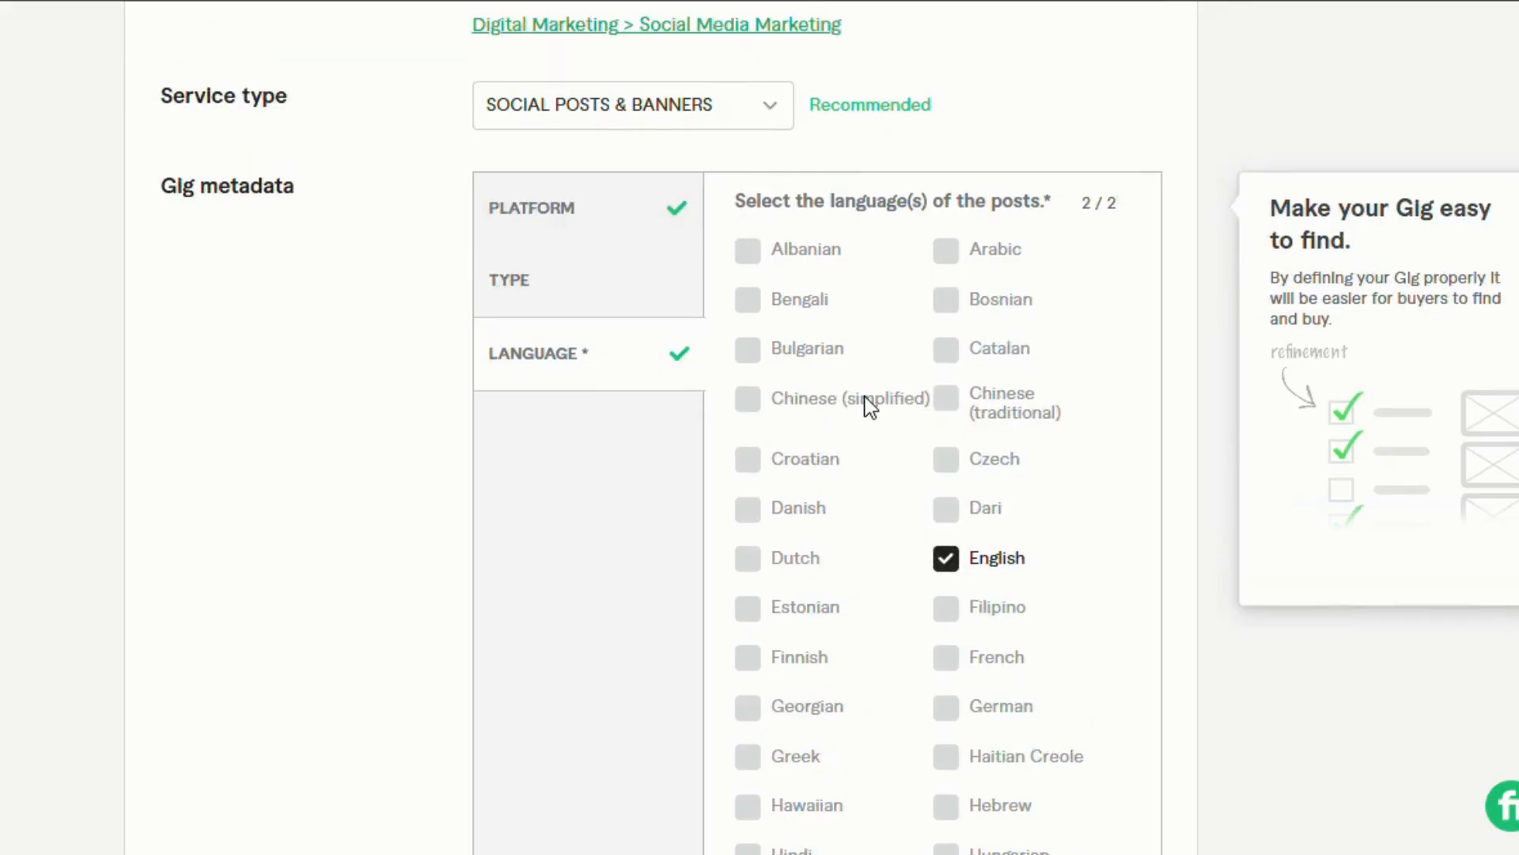
Step: Select Social media carousel and Advertisements as the post types in the gig metadata
click(589, 305)
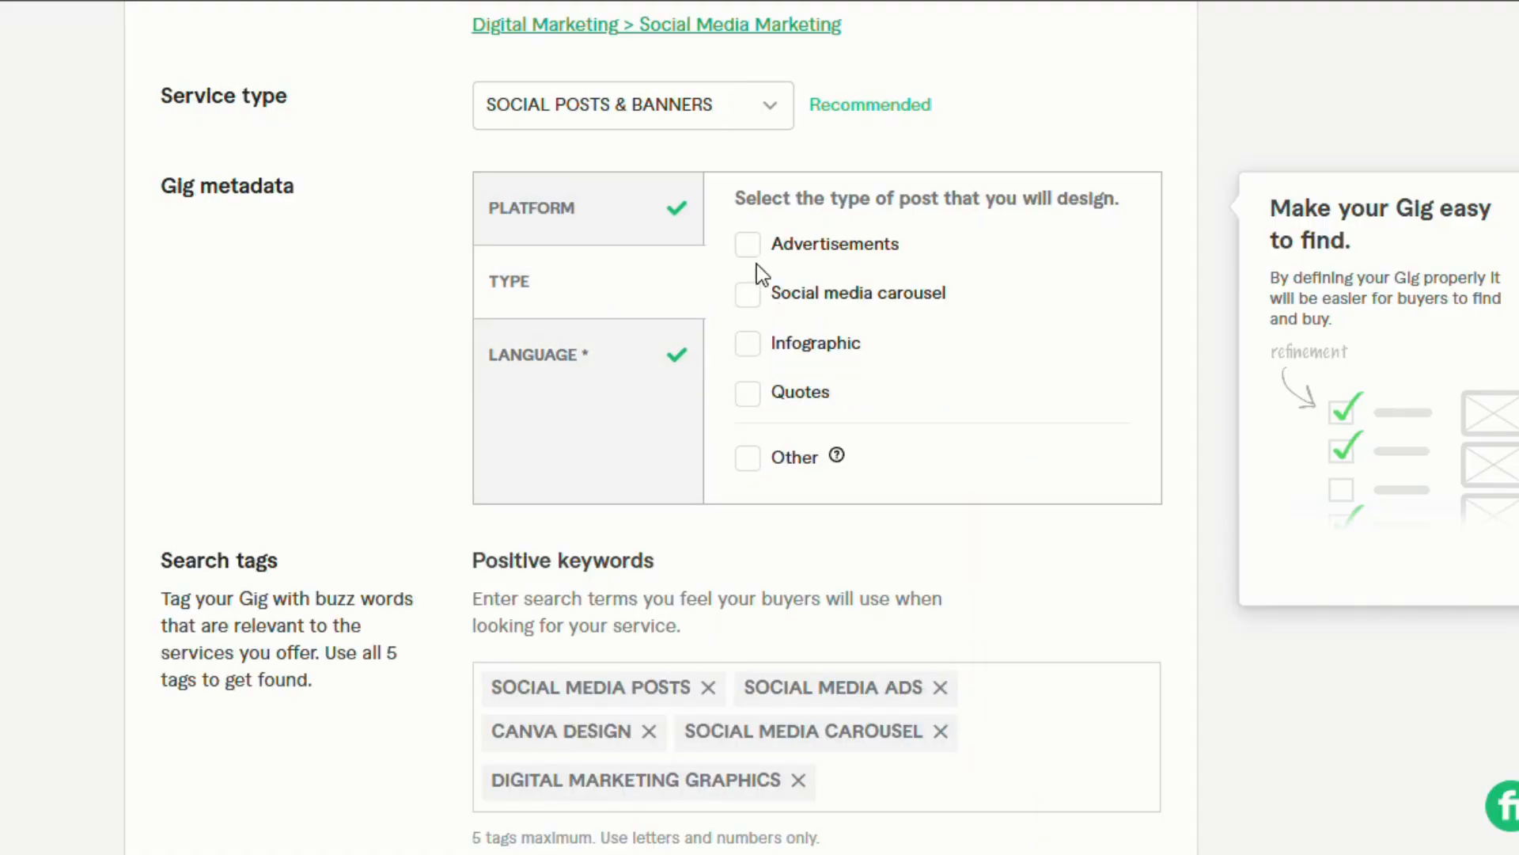
click(754, 297)
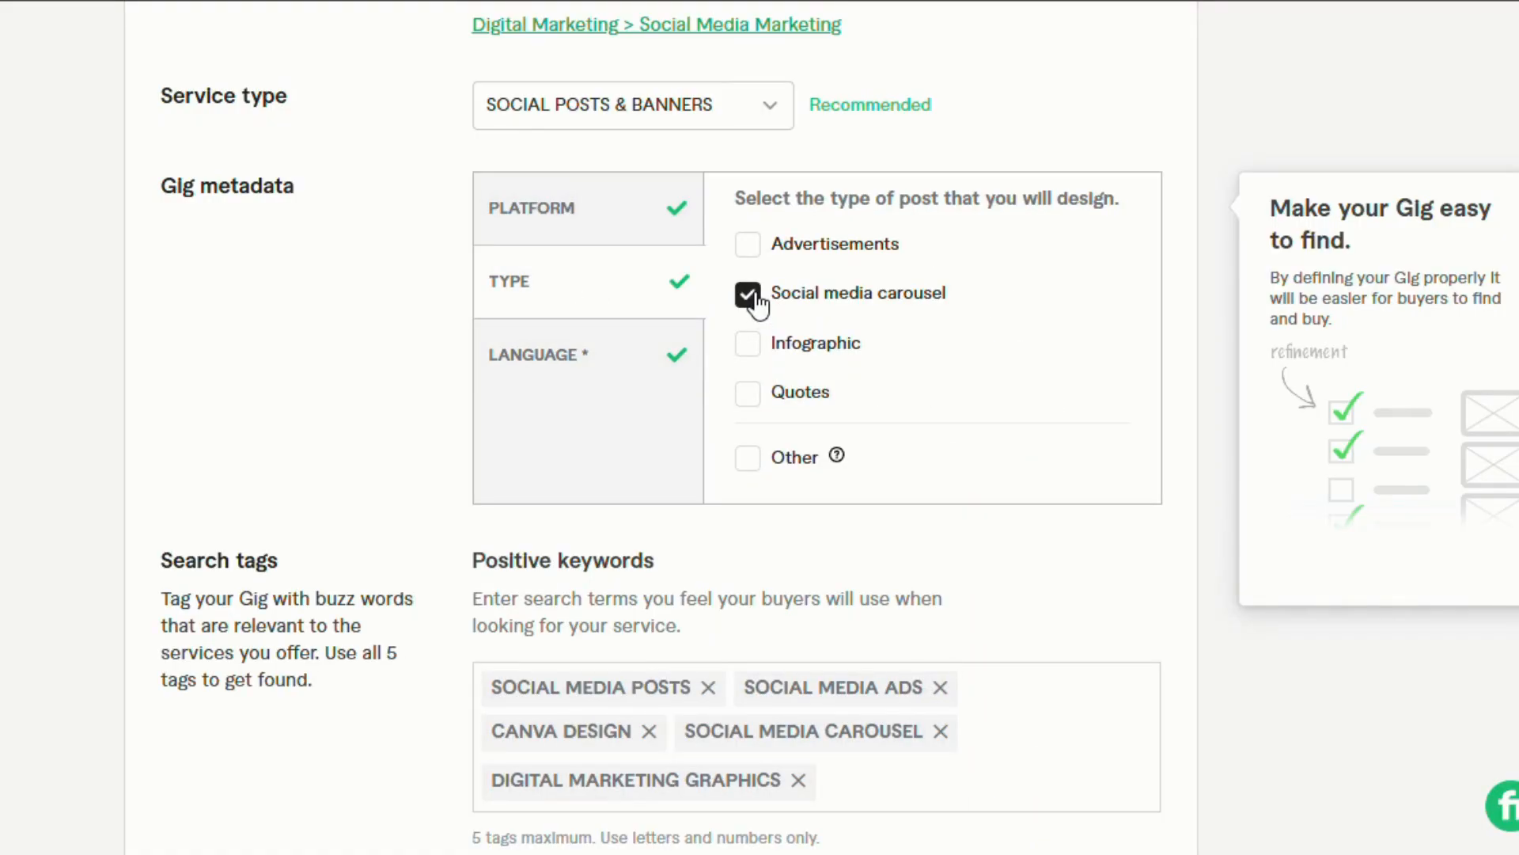
click(747, 247)
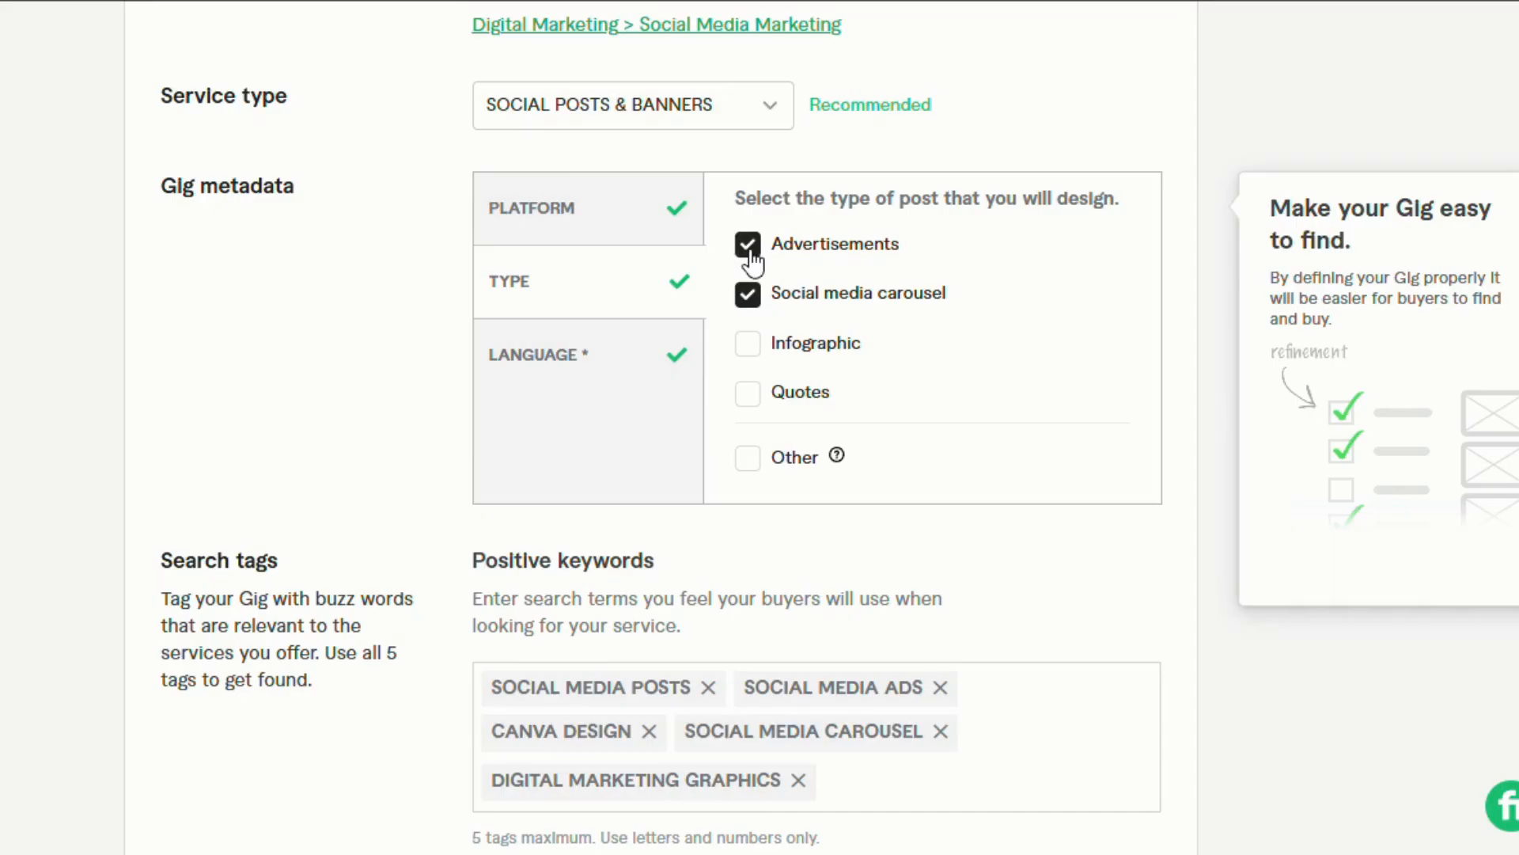
Step: Add Infographic and Quotes to the post types in the gig metadata, and save the overview to continue to pricing
click(754, 358)
click(750, 398)
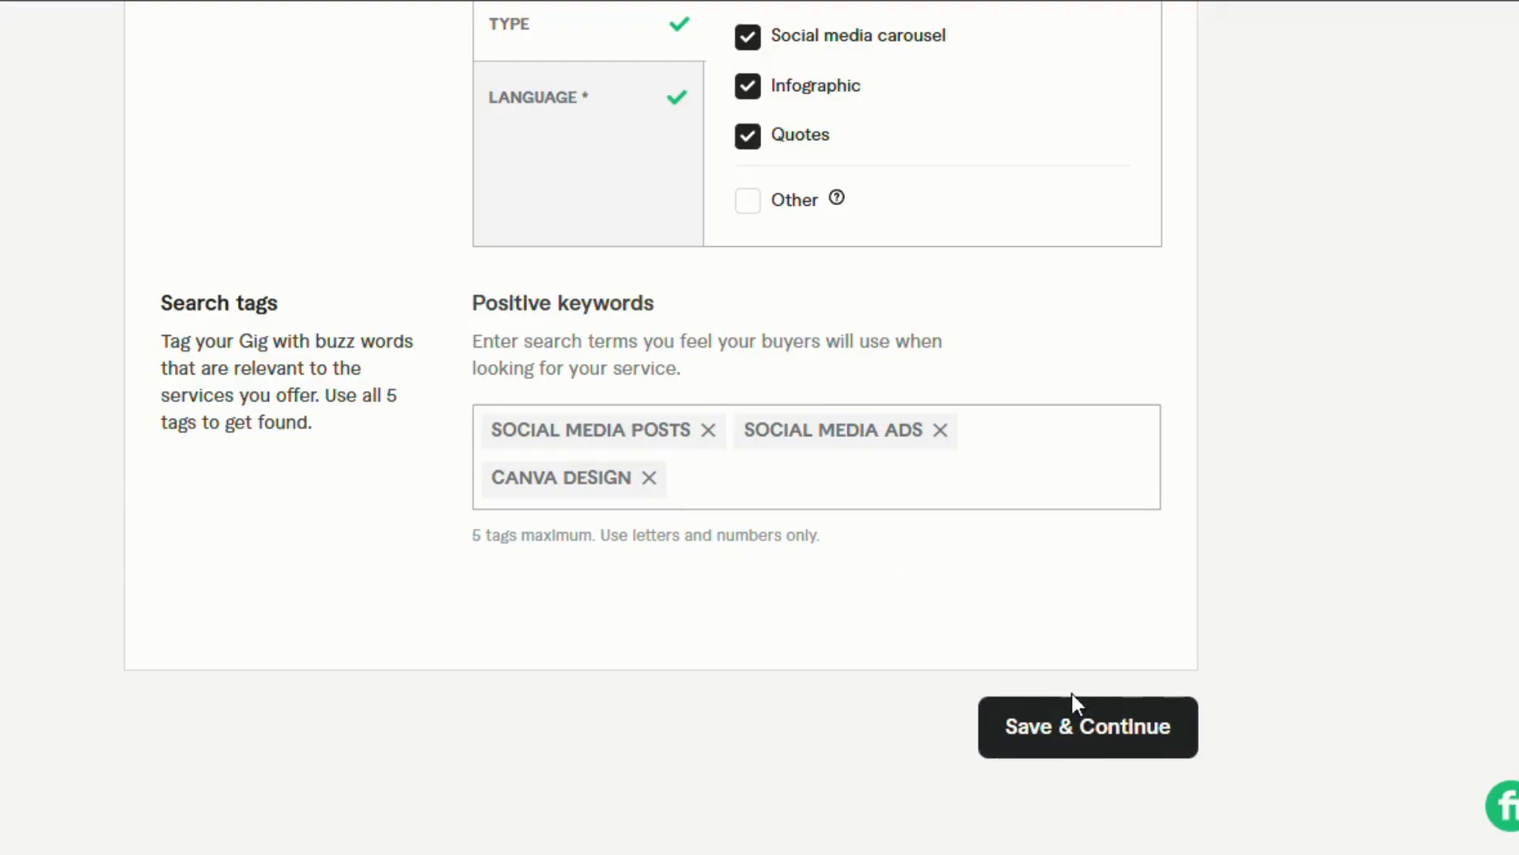
click(1081, 736)
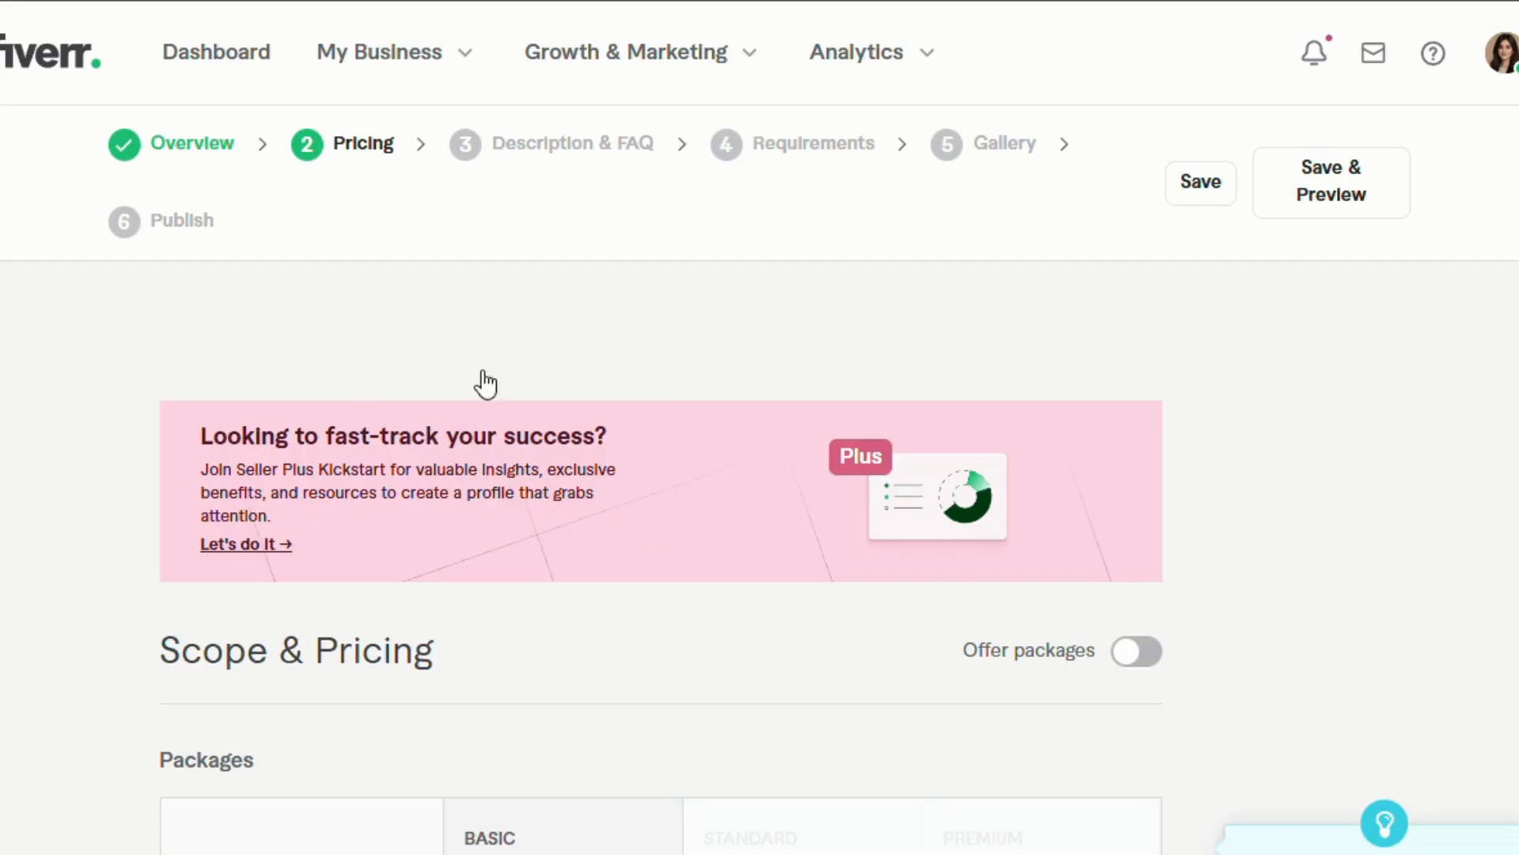
Step: Turn on the three-tier package offering in the gig's Scope & Pricing section
scroll(582, 357, down, 3)
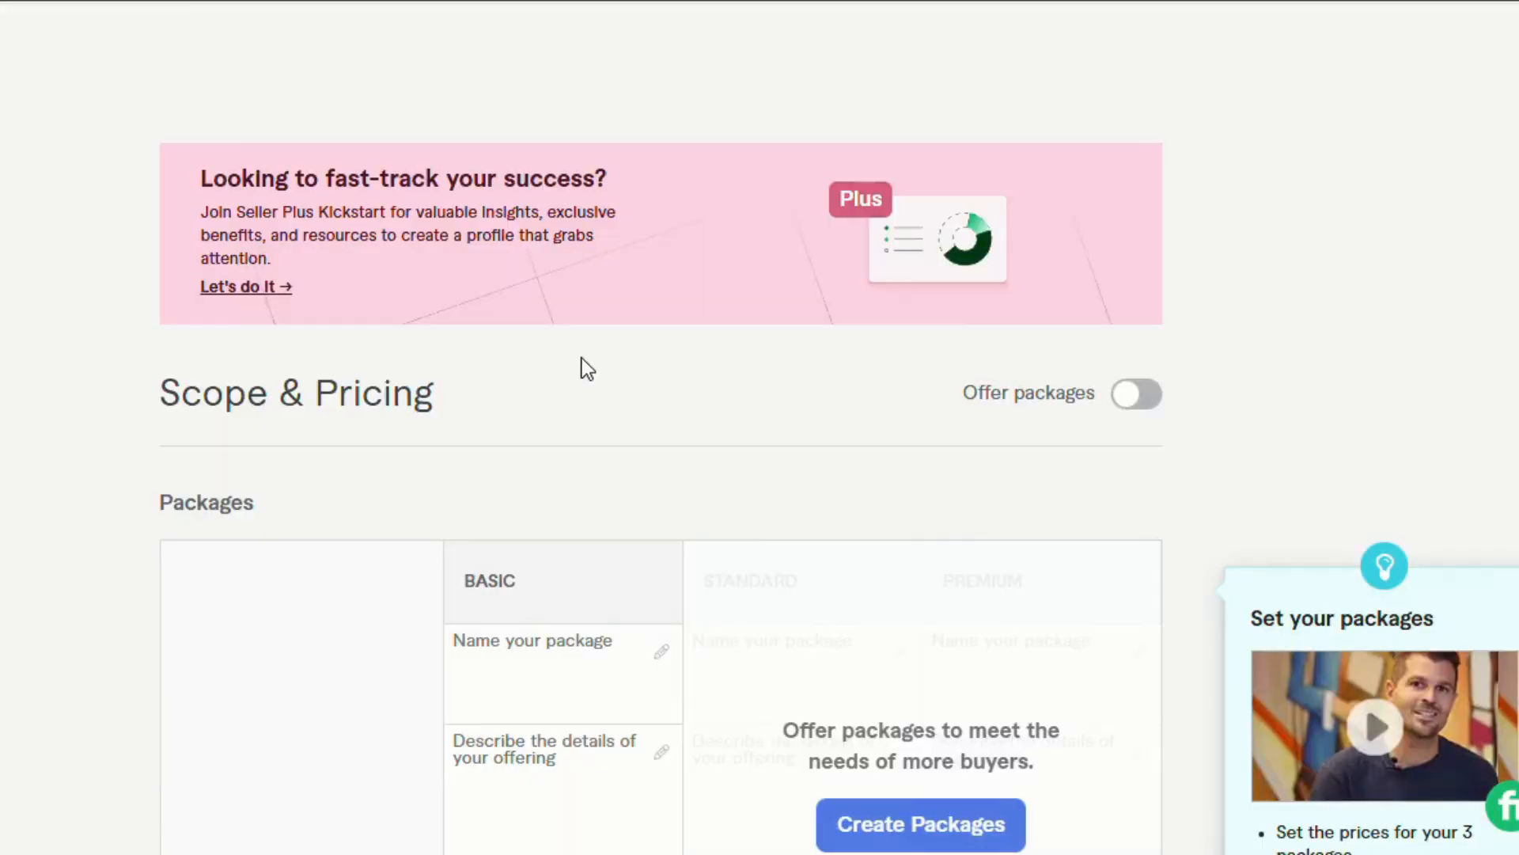
scroll(581, 358, down, 3)
scroll(584, 364, down, 2)
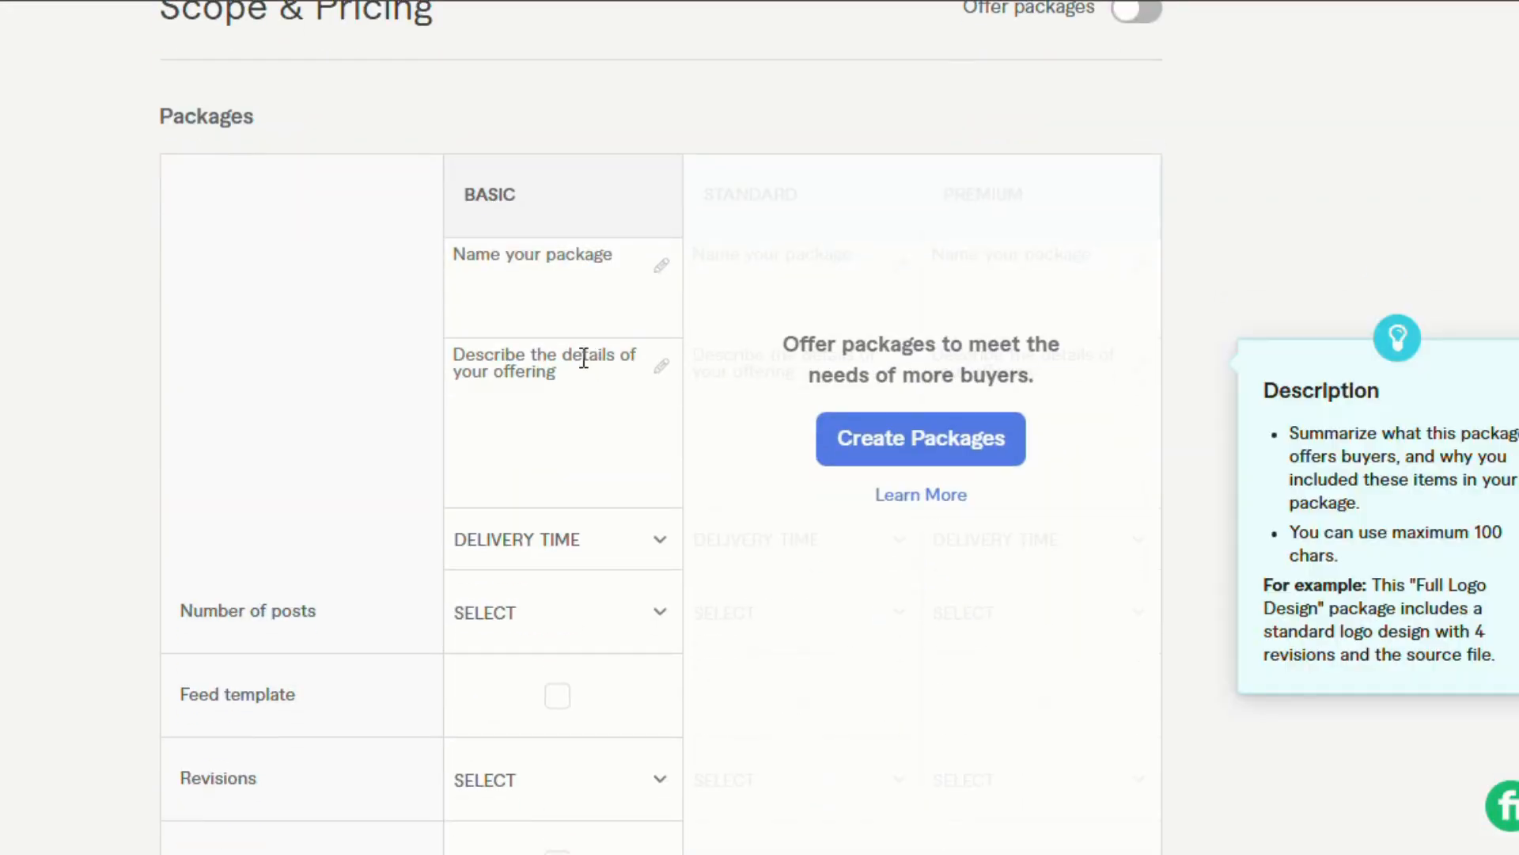
scroll(584, 357, down, 2)
scroll(584, 357, down, 2)
scroll(584, 364, up, 2)
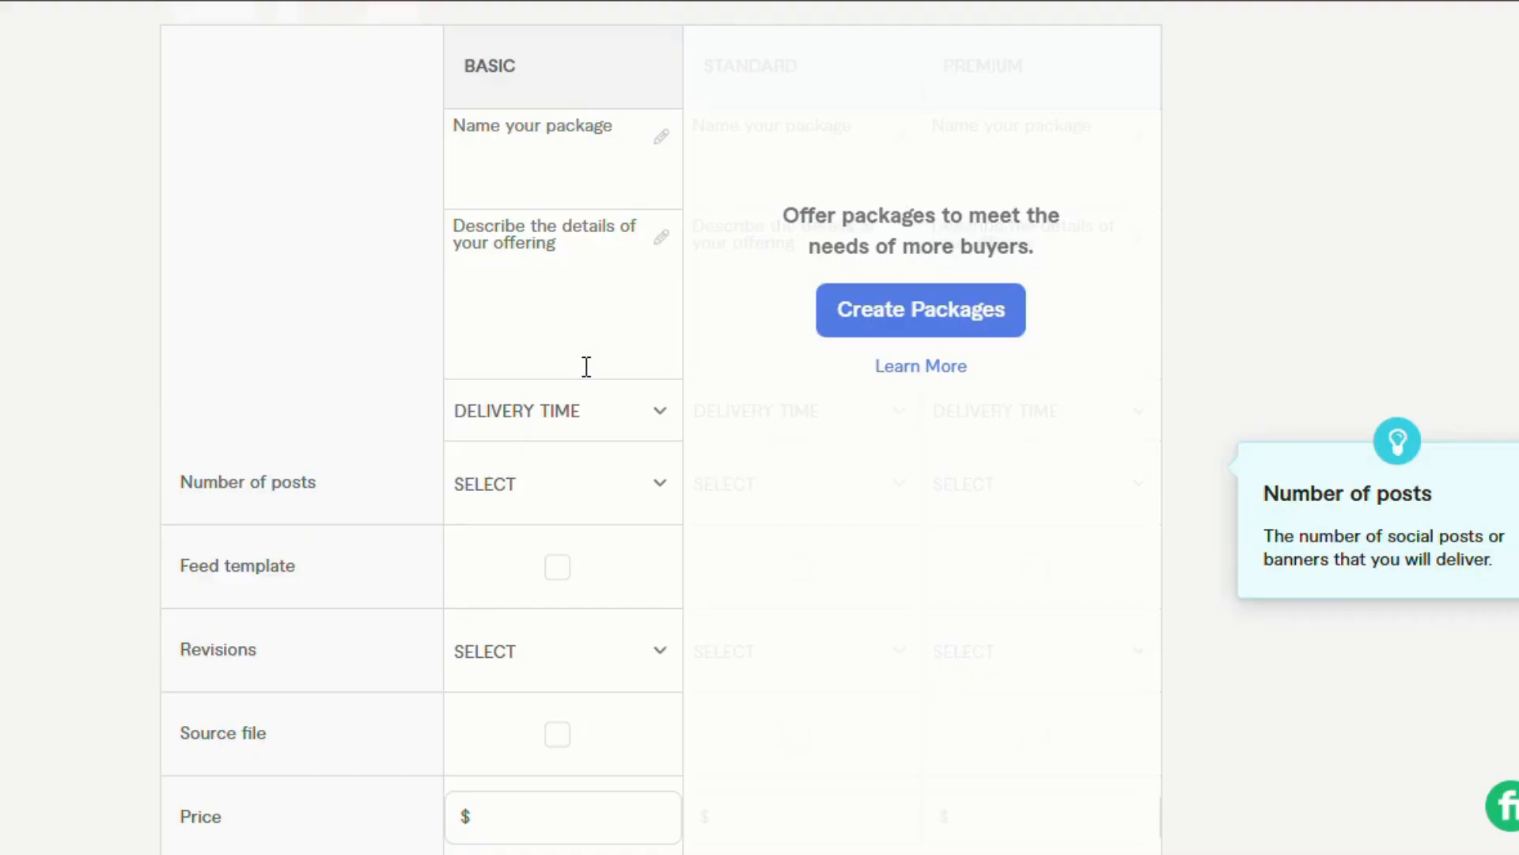
scroll(584, 364, up, 2)
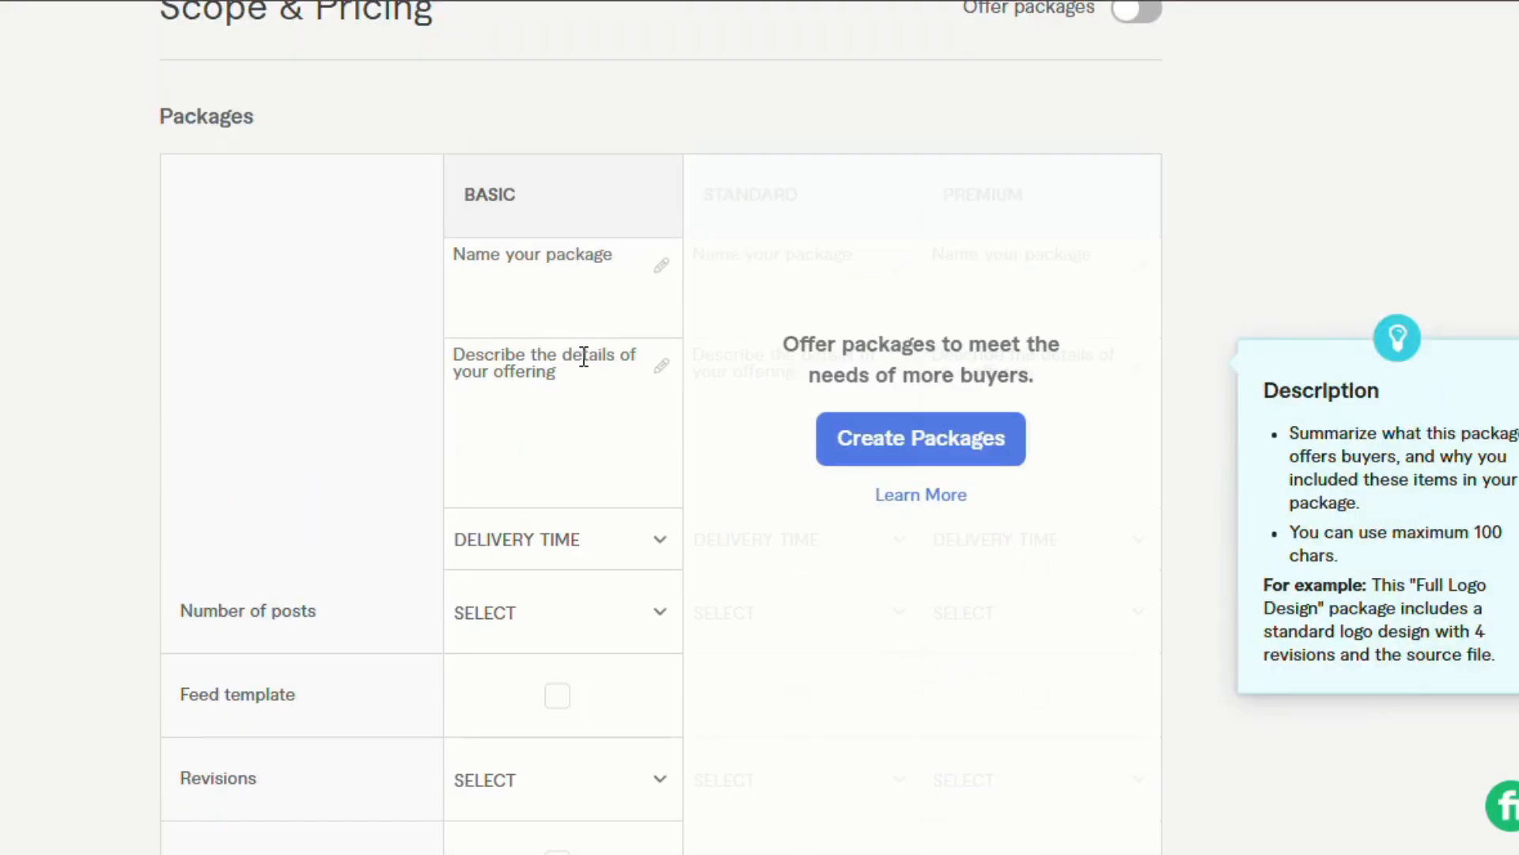
click(896, 452)
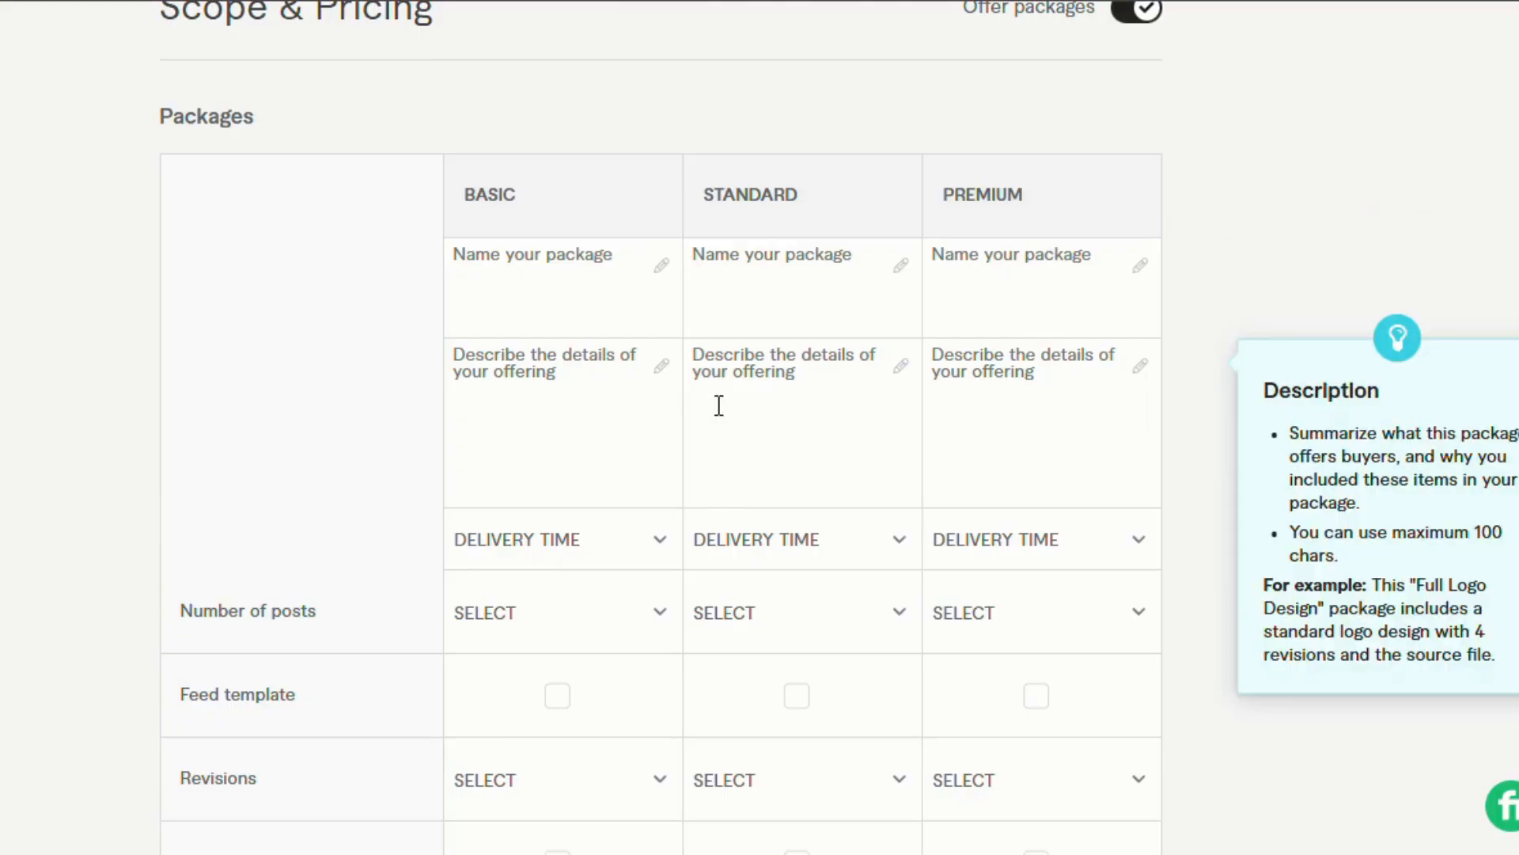
Step: Examine the prices and contents of the Basic packages in competing Canva social media gigs
scroll(712, 406, down, 3)
scroll(719, 415, up, 2)
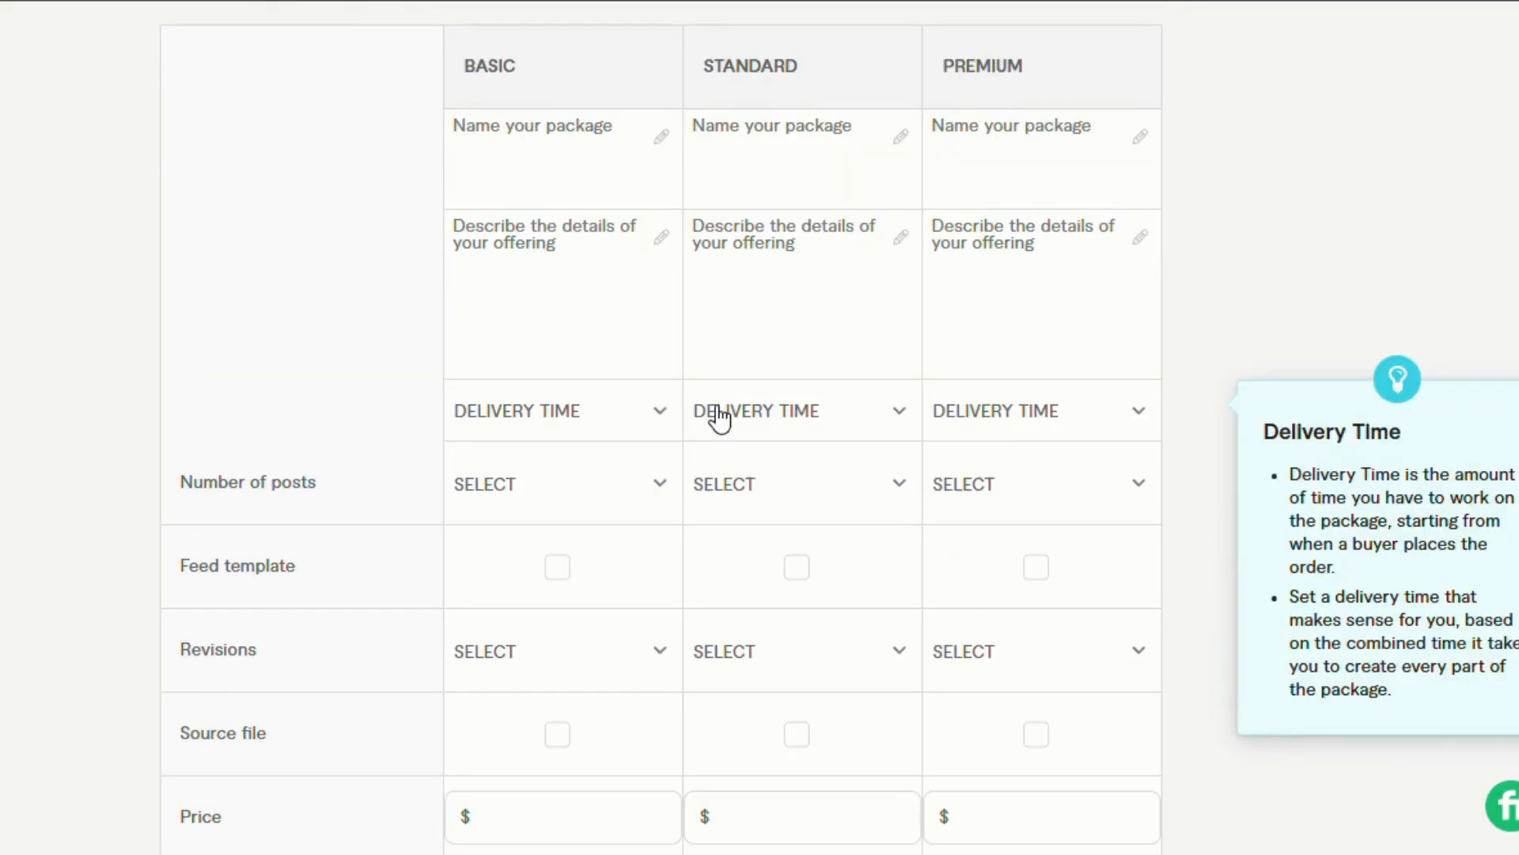
scroll(717, 410, up, 2)
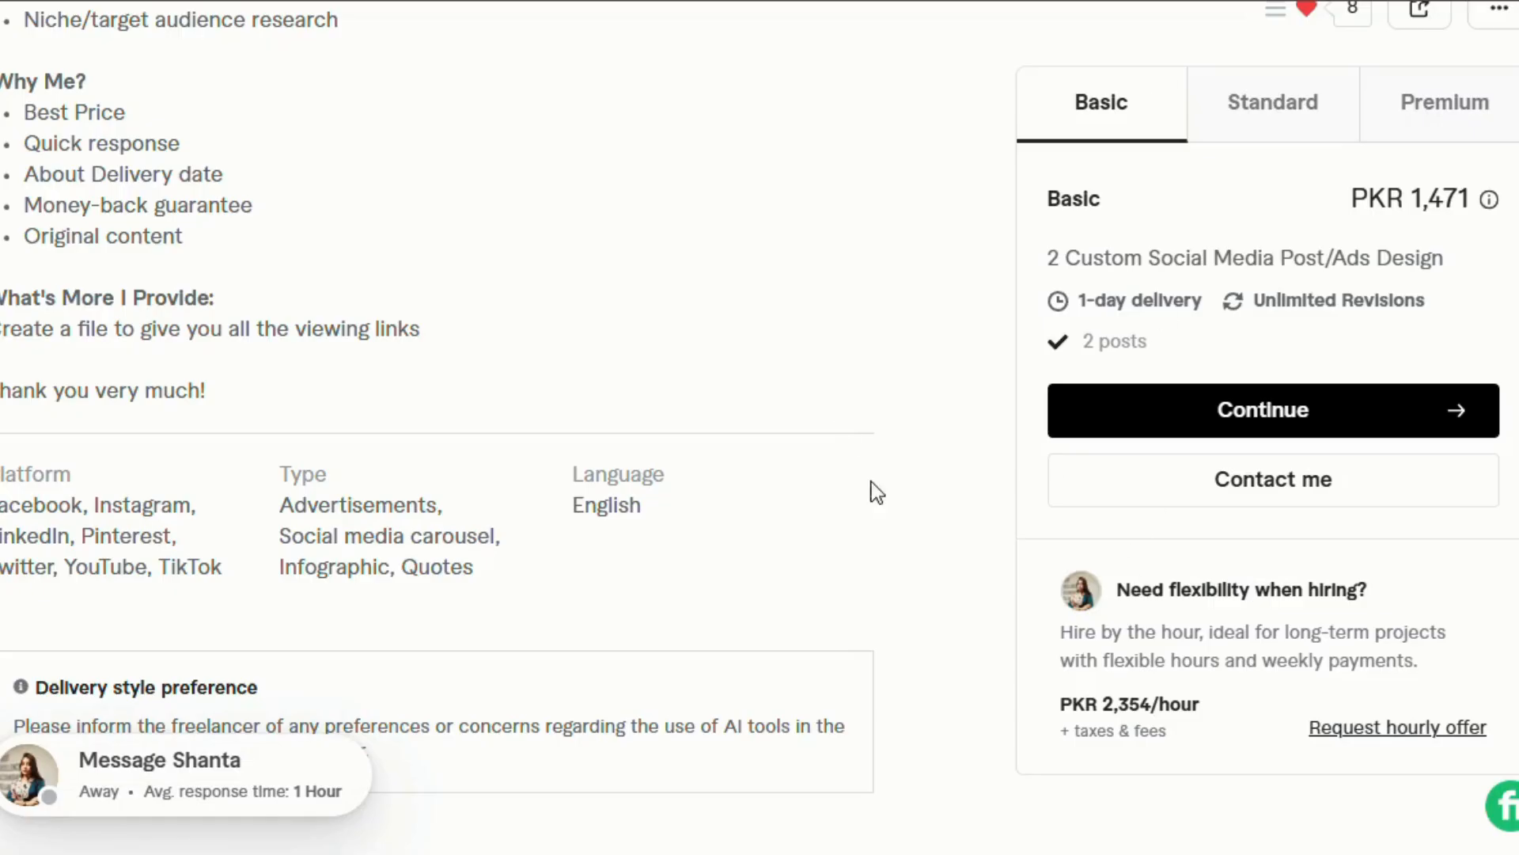
scroll(637, 360, up, 8)
scroll(638, 359, up, 6)
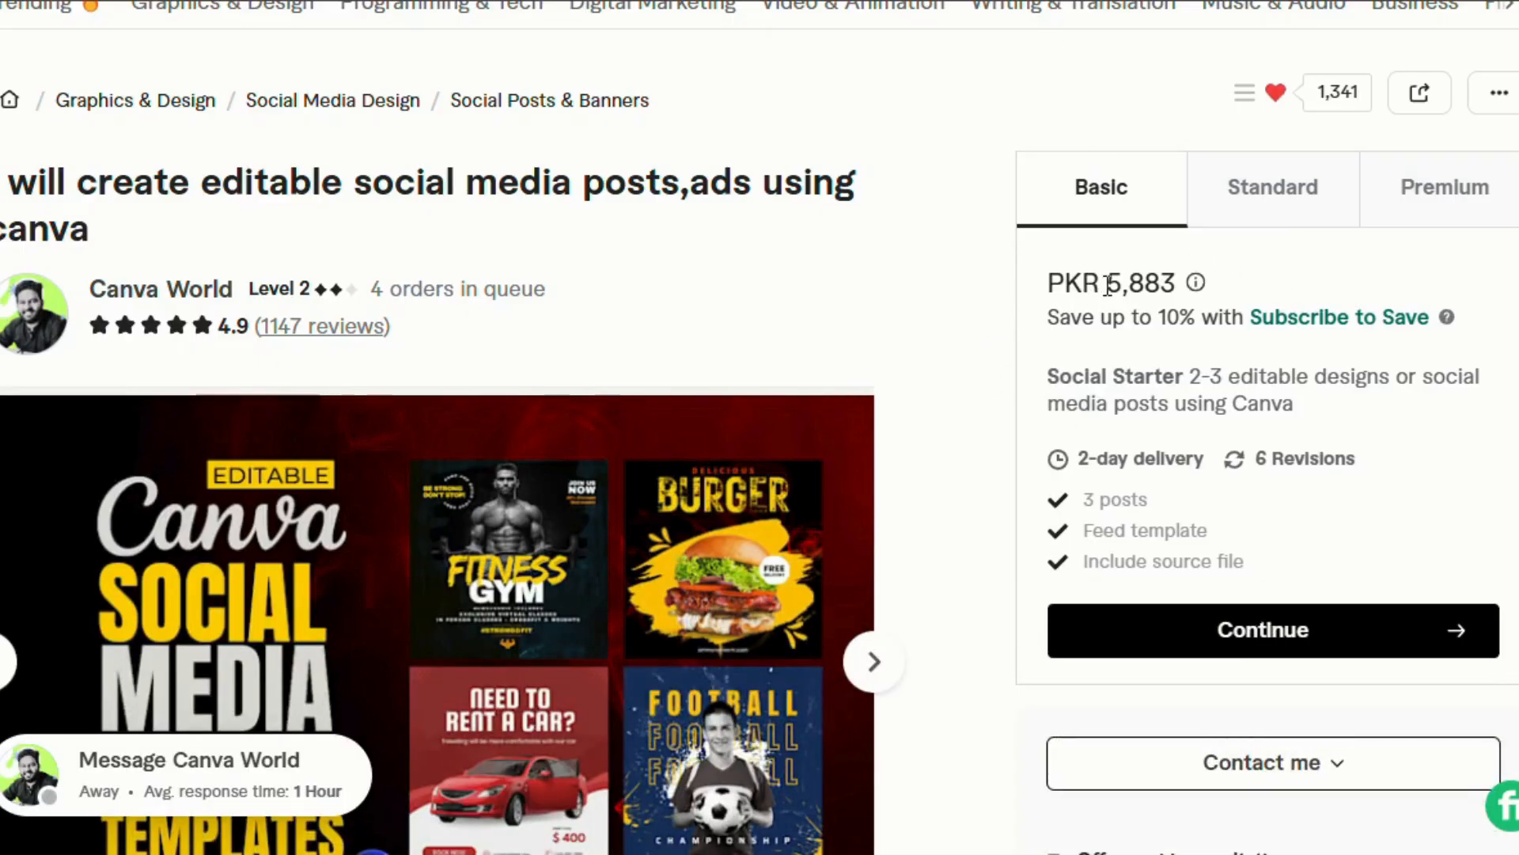
drag(1108, 285, 1180, 290)
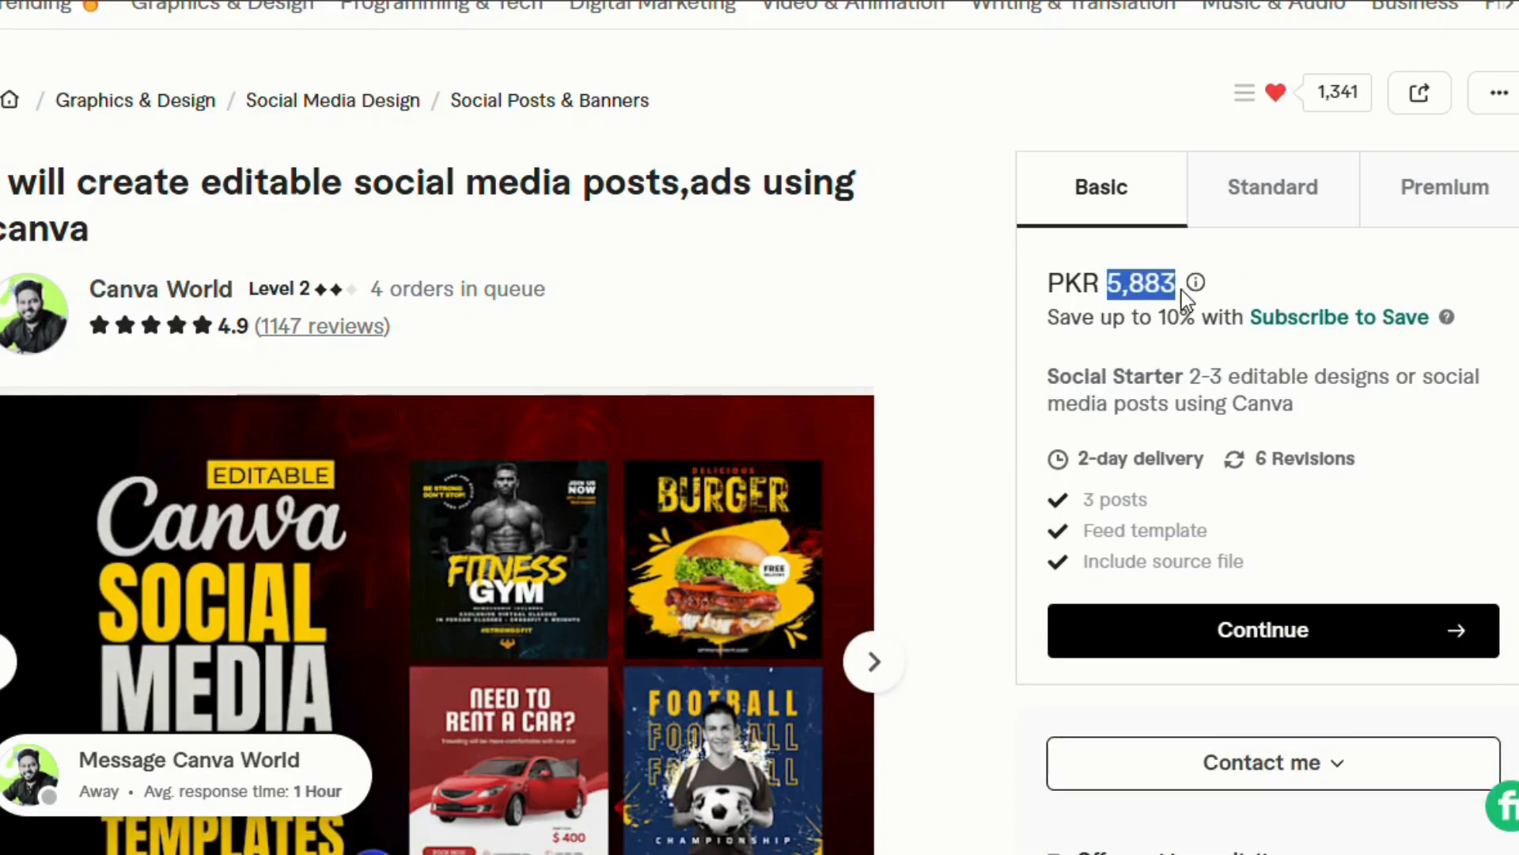
click(1275, 263)
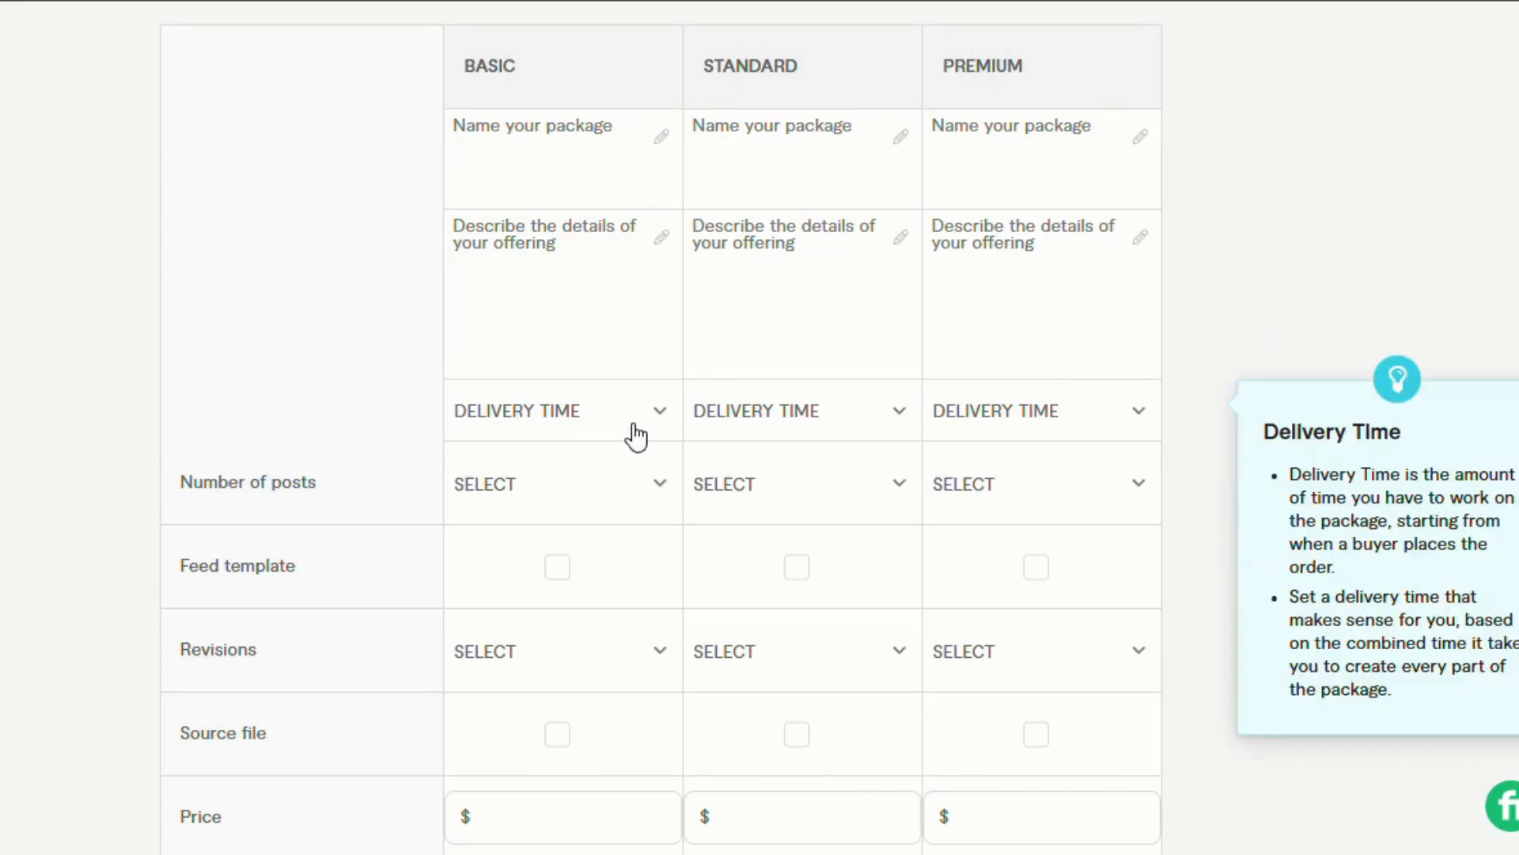
Step: Name the Basic package "2 Custom Social Media Posts Design" and set its delivery time to 1 day
click(611, 135)
text(2)
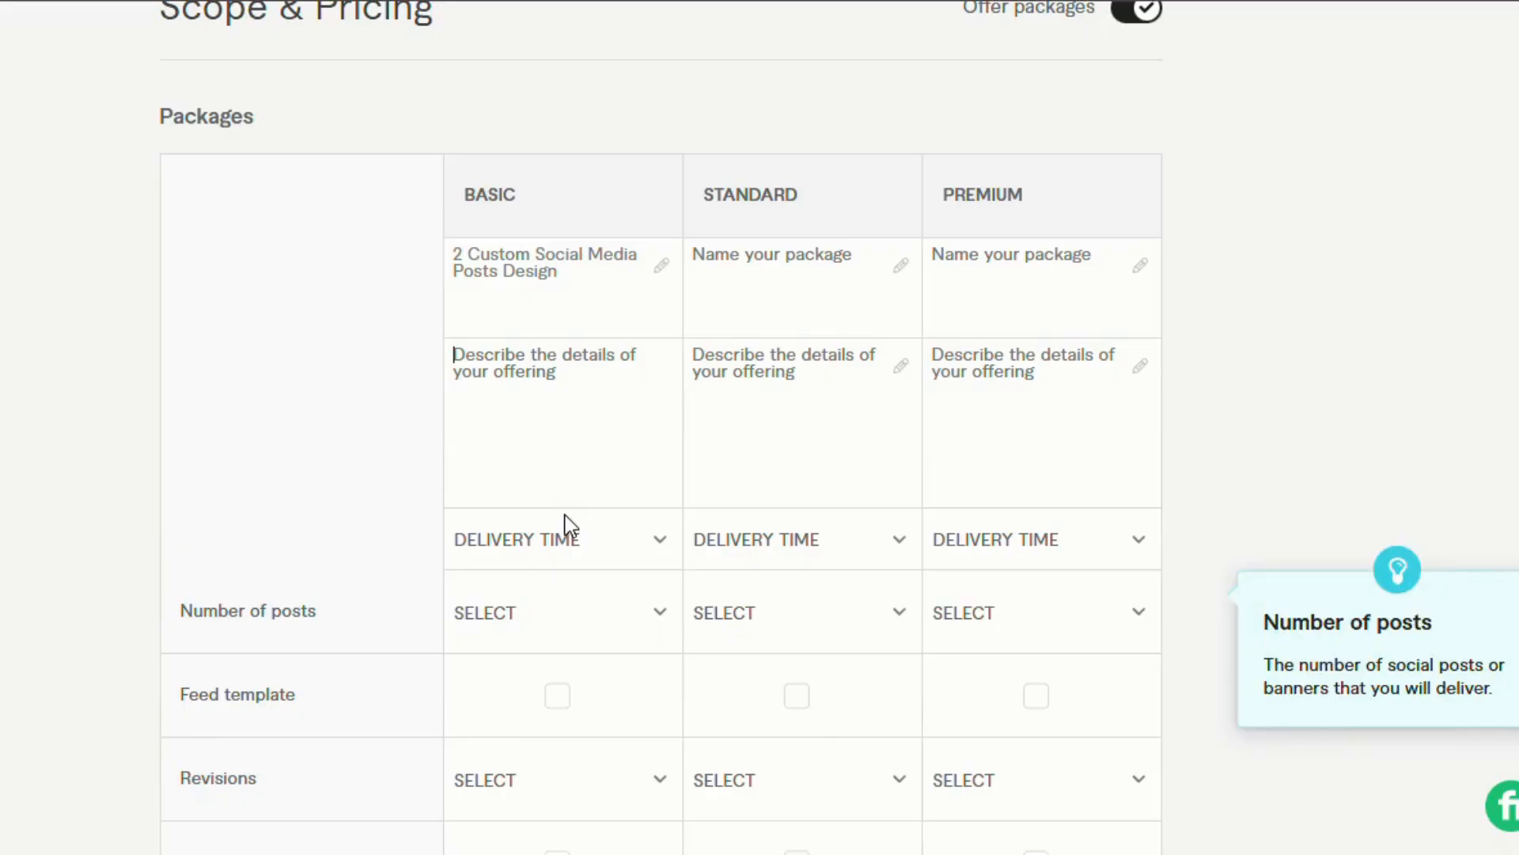
click(566, 424)
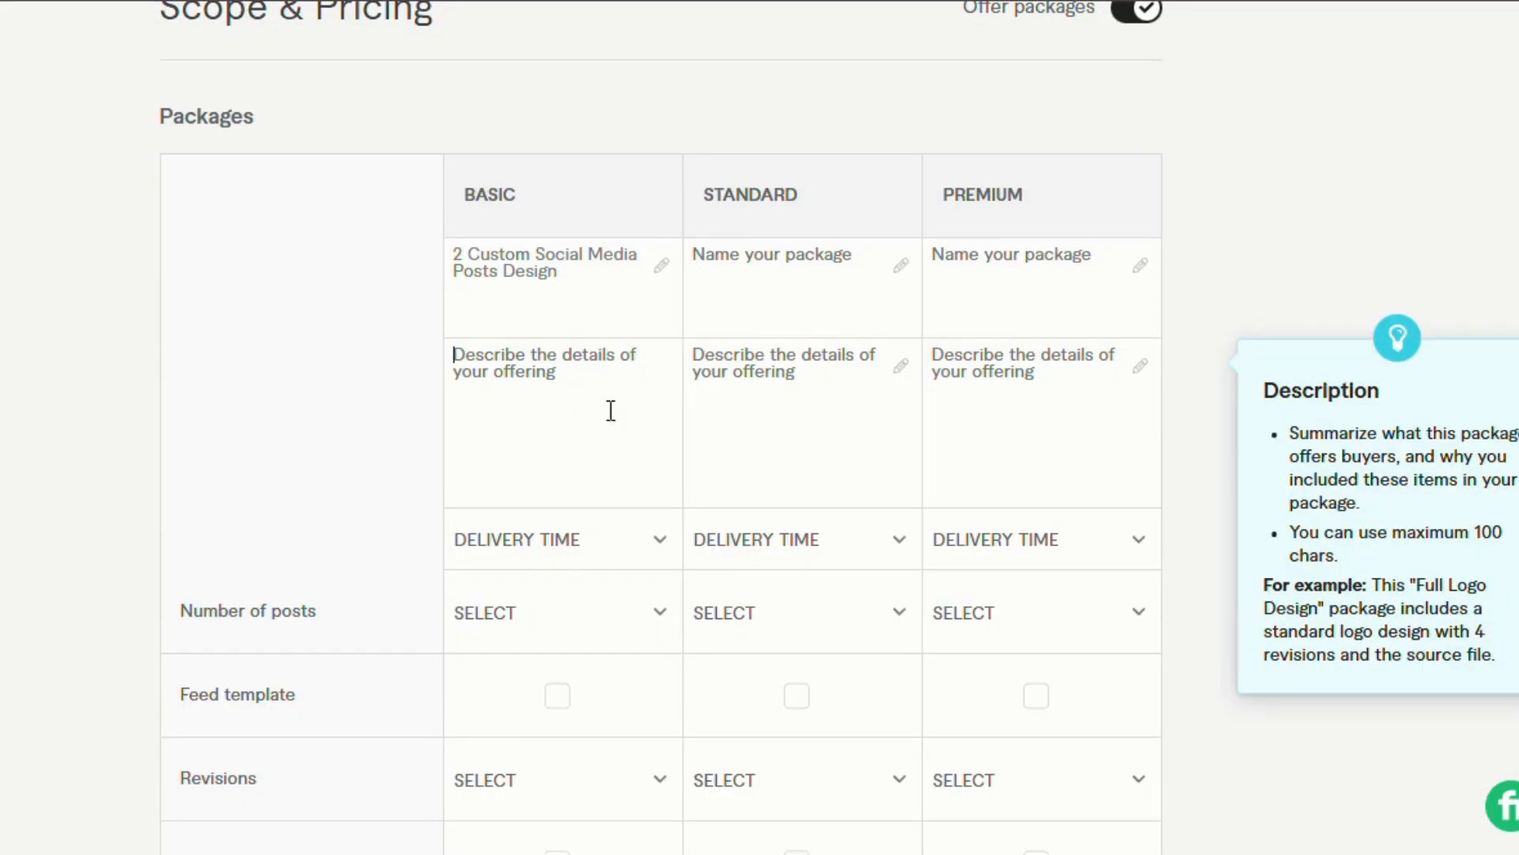
click(665, 546)
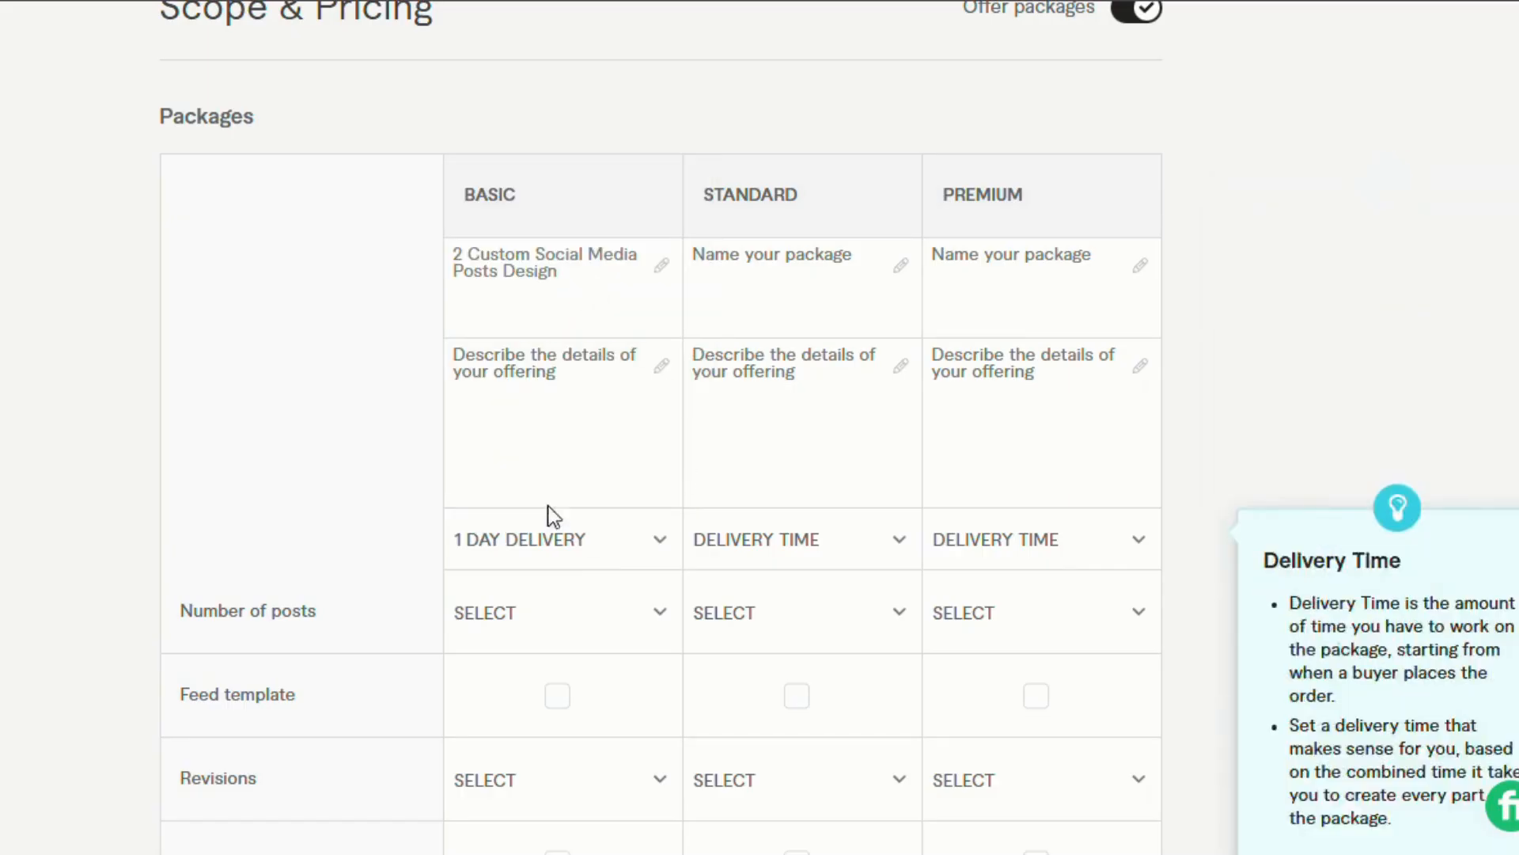
Step: Set the Basic package's number of posts to 2 and its revisions to unlimited
scroll(570, 485, down, 3)
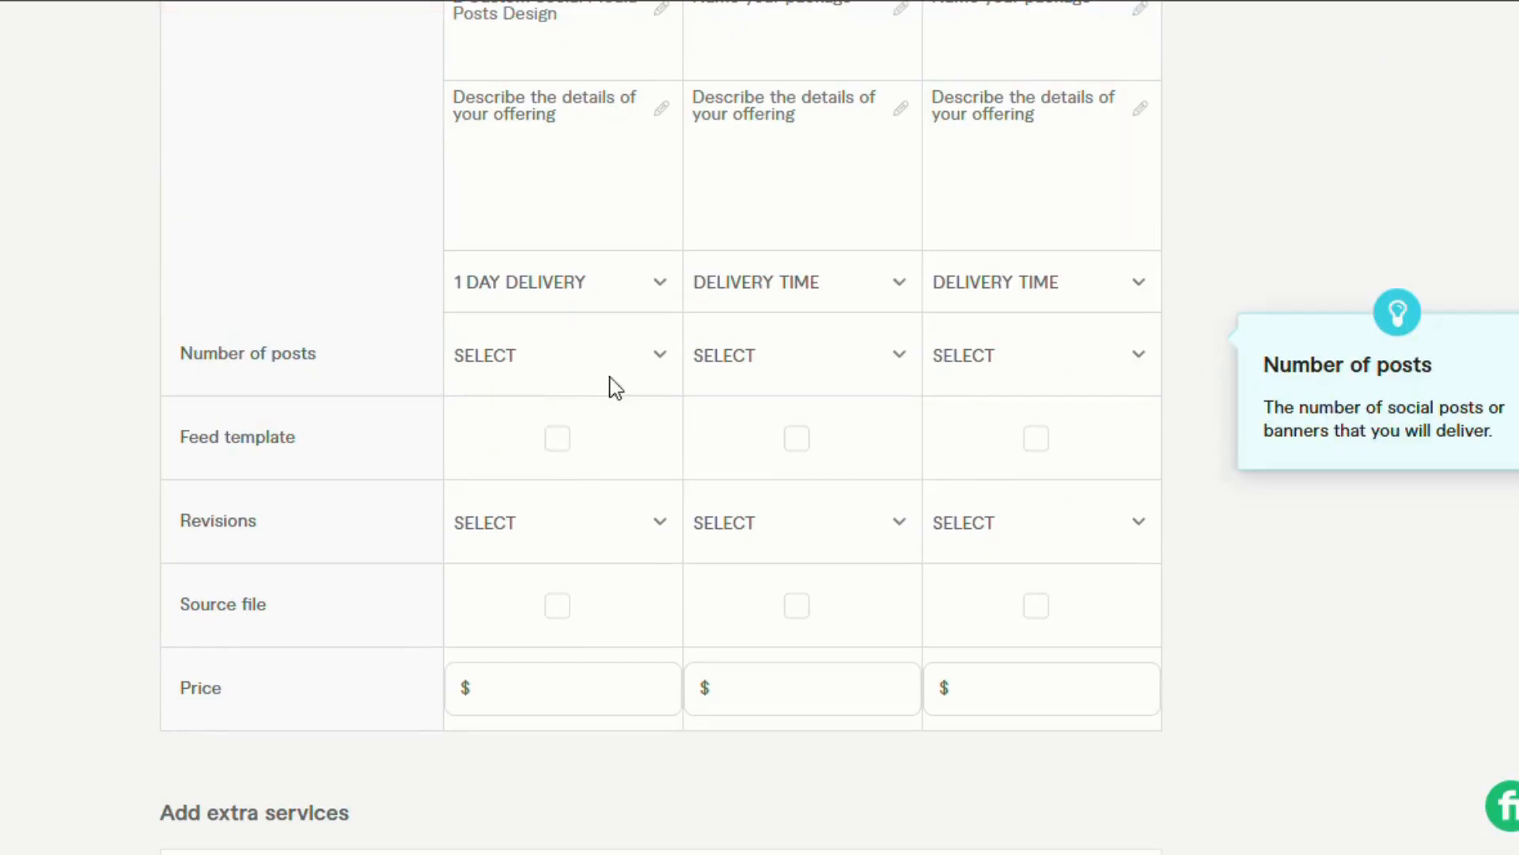
click(654, 358)
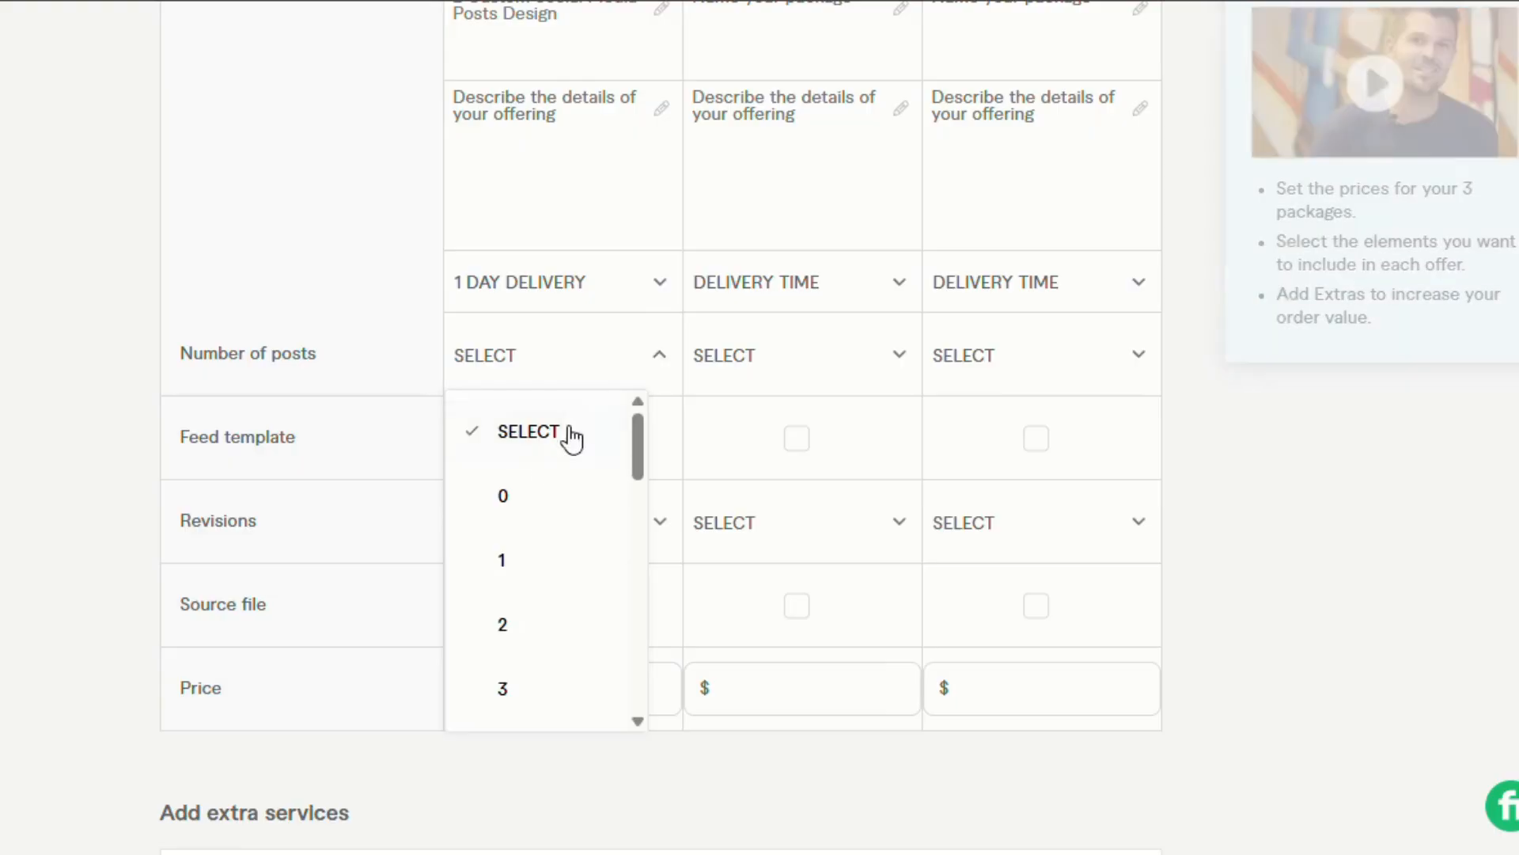
click(538, 631)
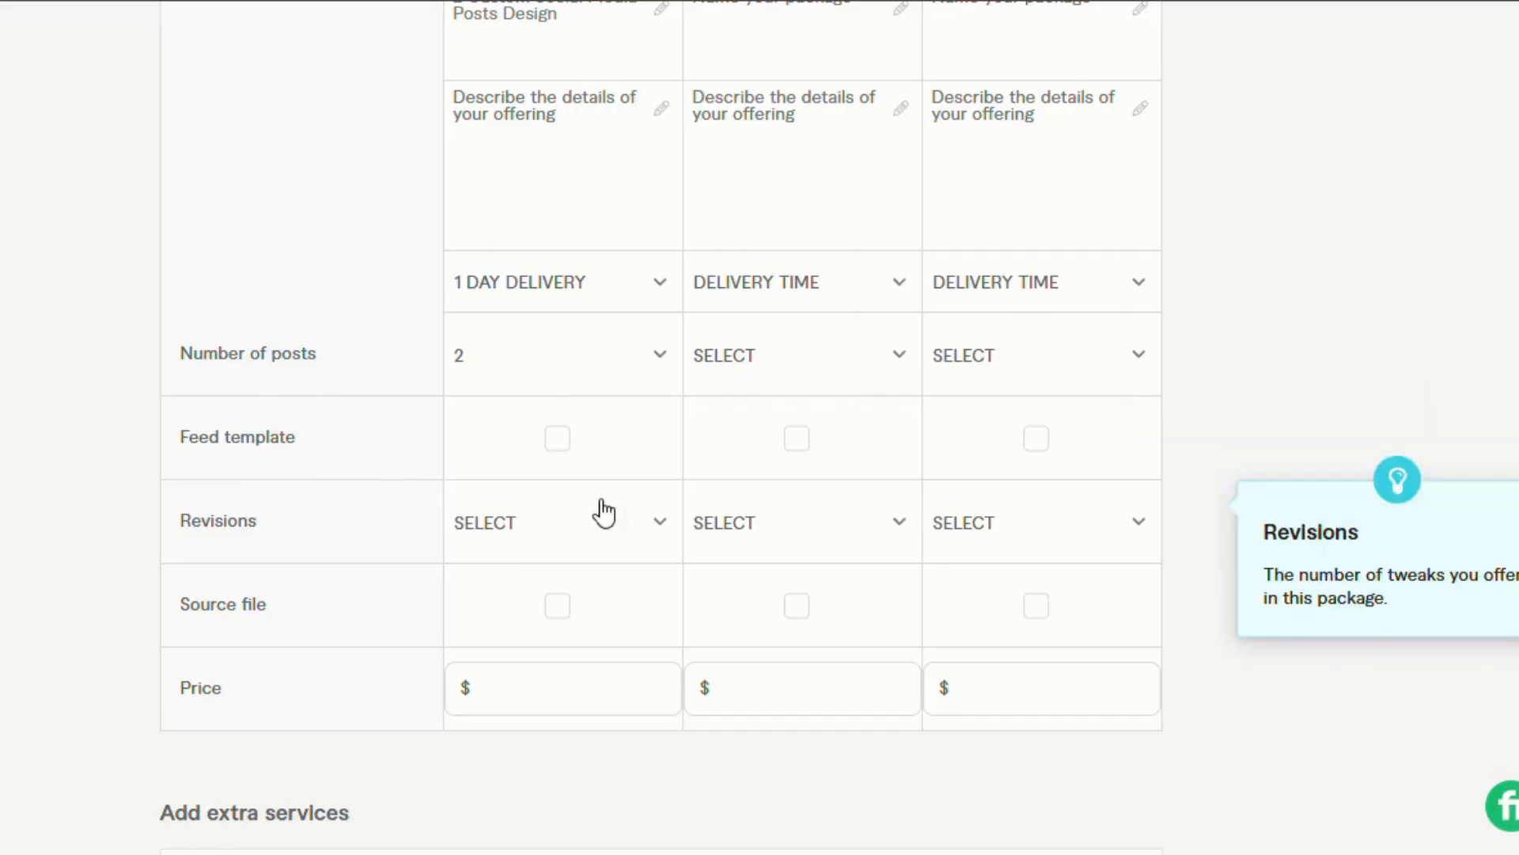
click(662, 536)
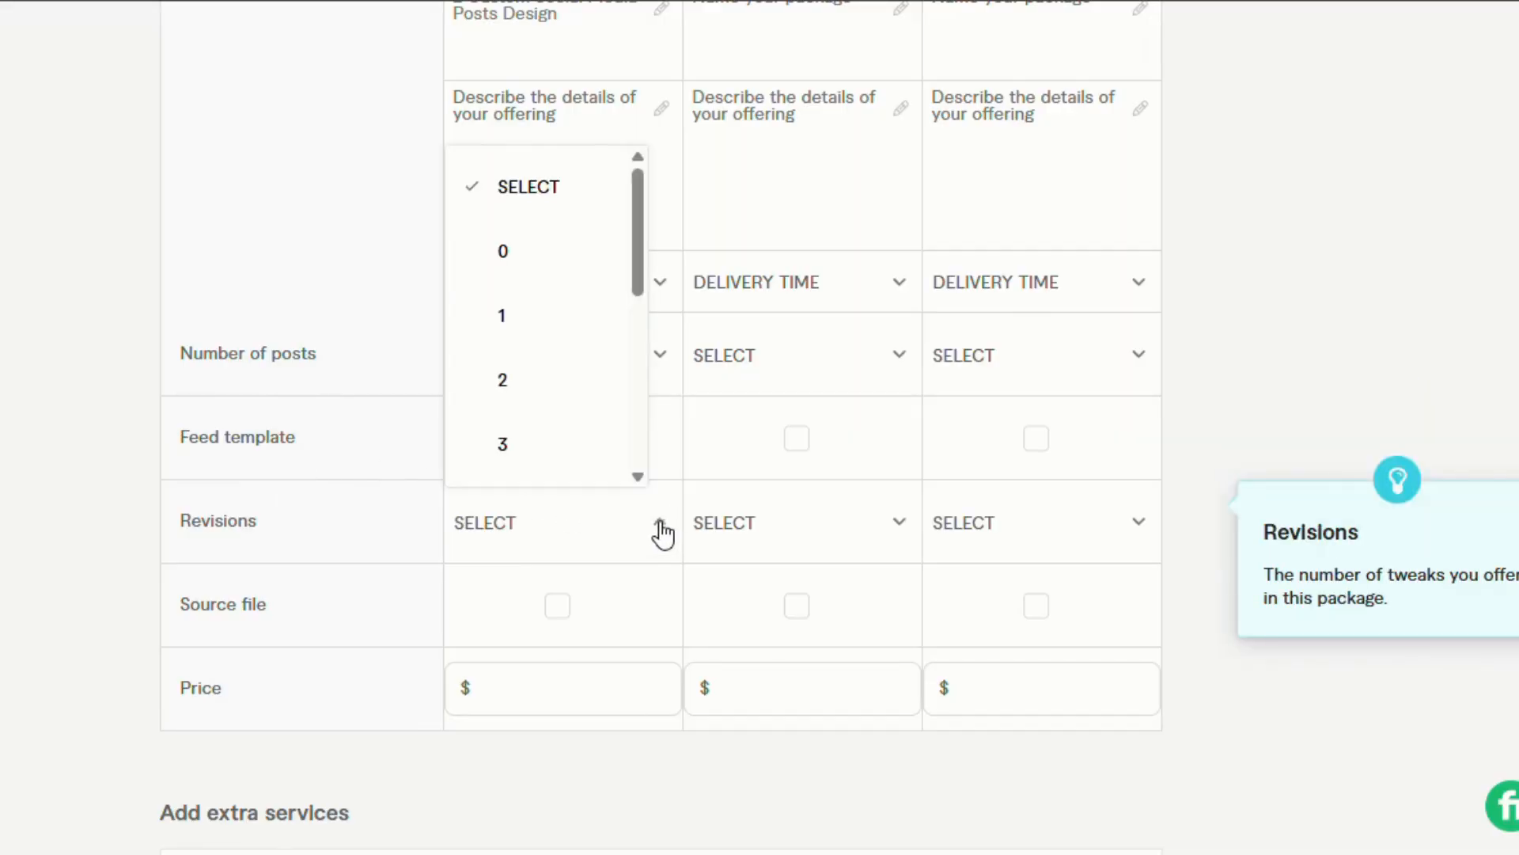
scroll(617, 443, down, 5)
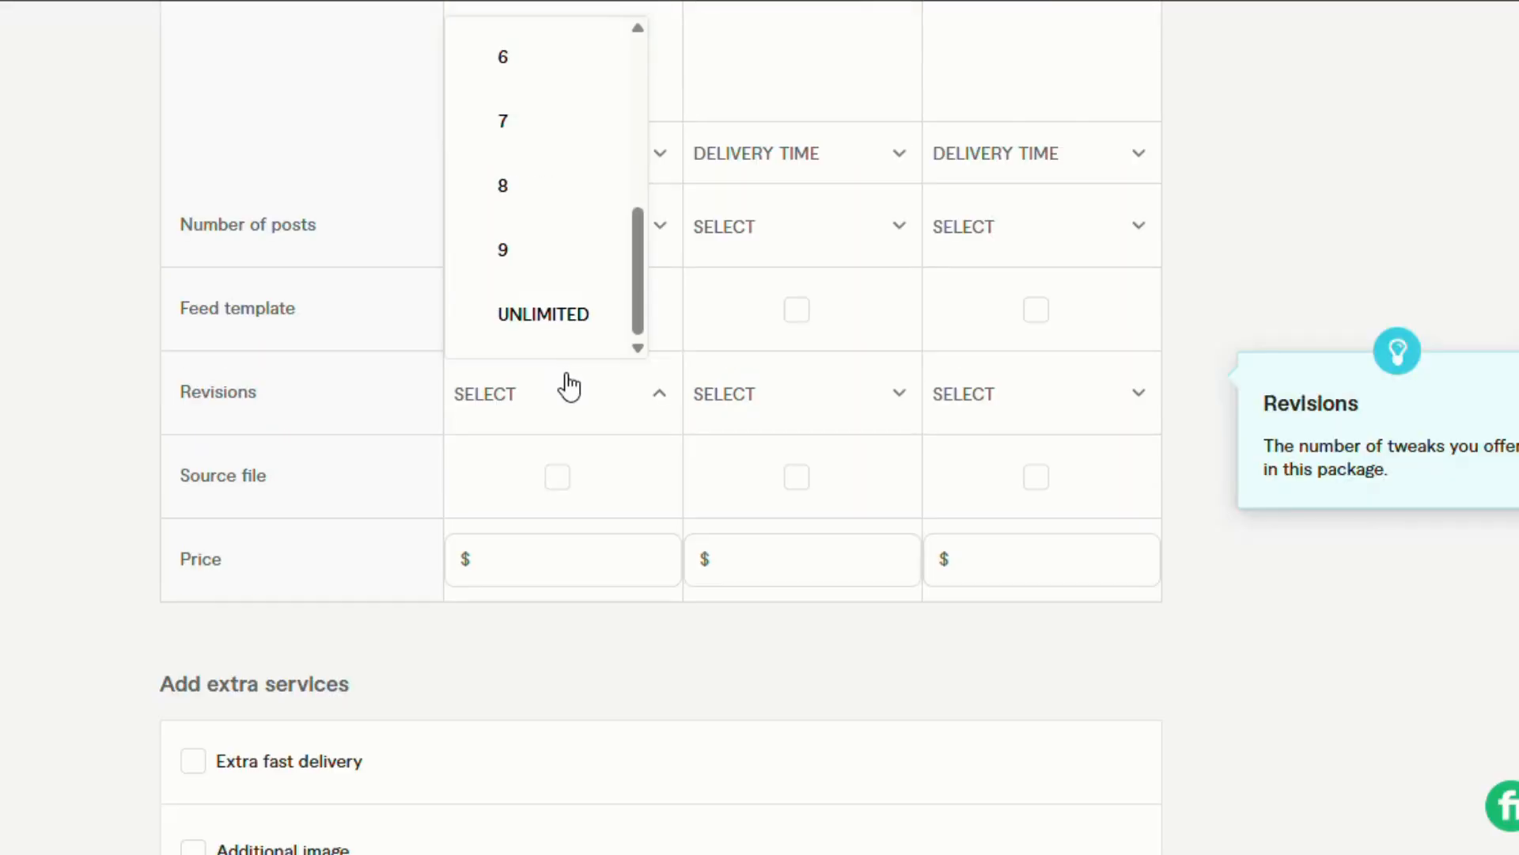
click(567, 316)
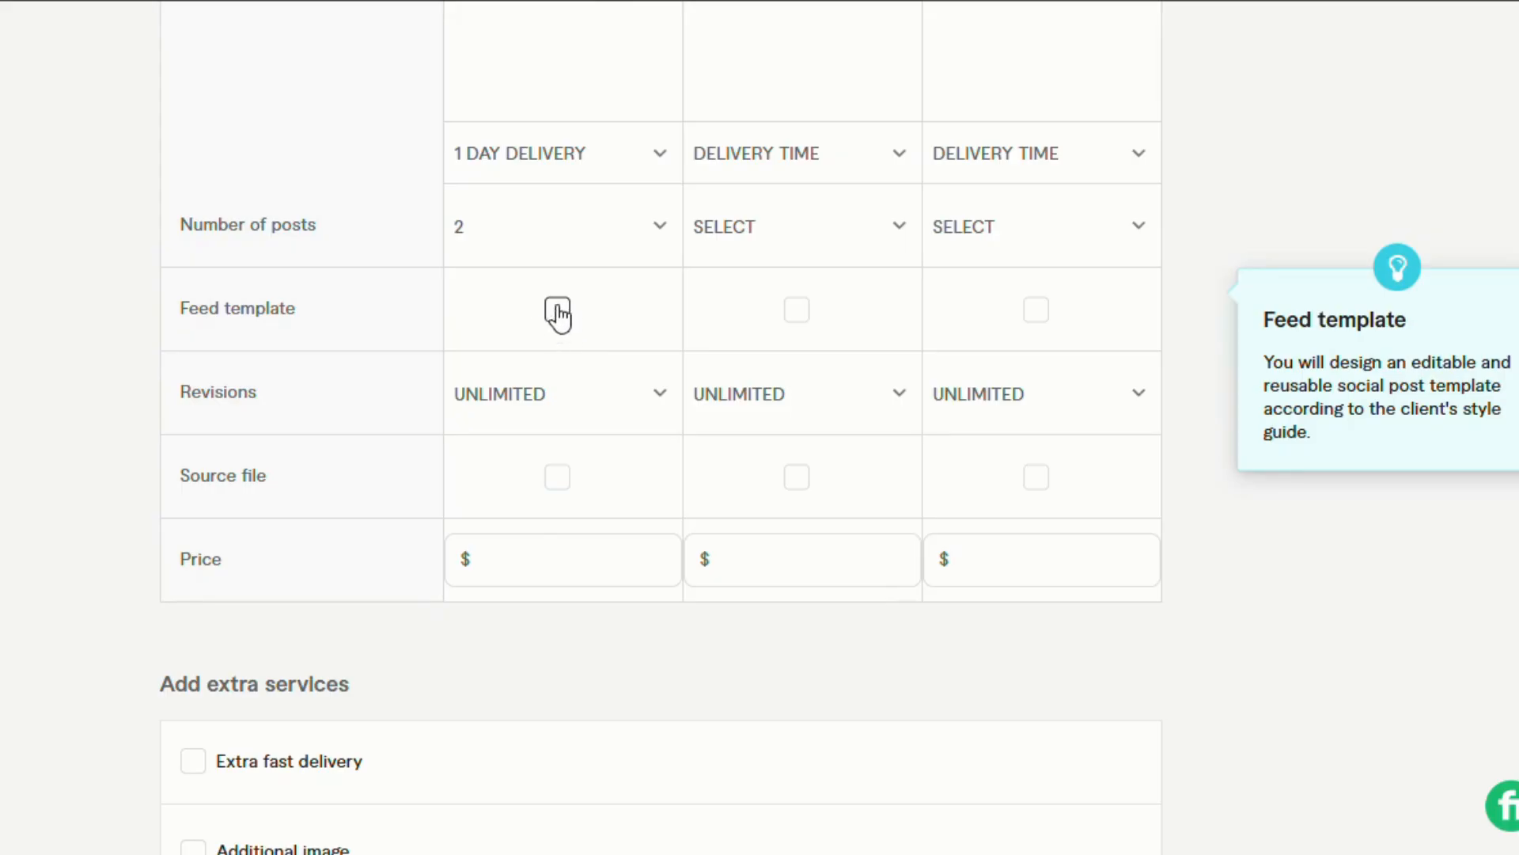
click(559, 477)
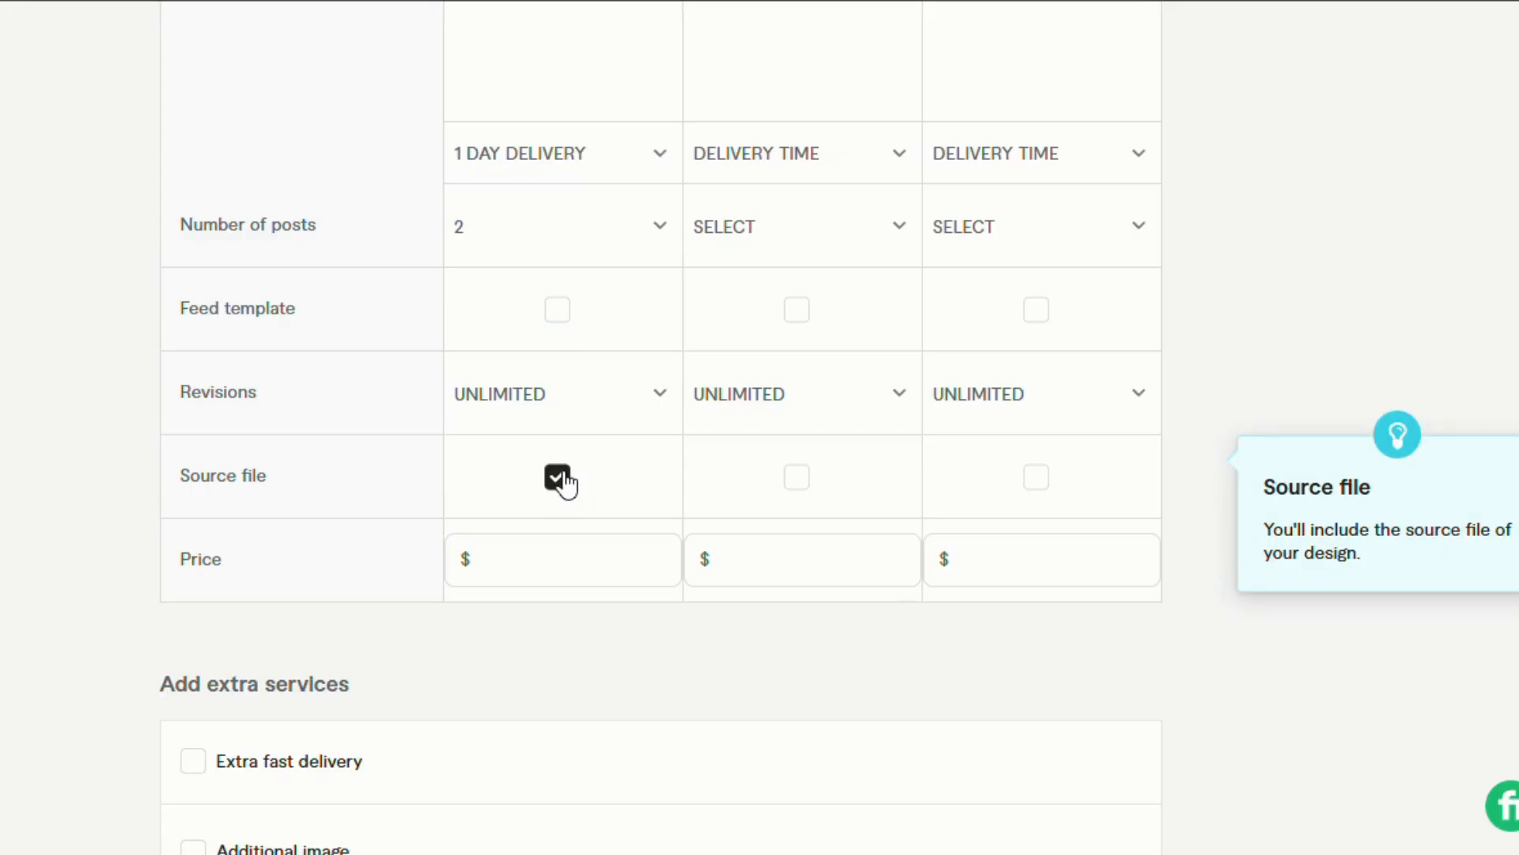
click(559, 477)
scroll(592, 425, up, 1)
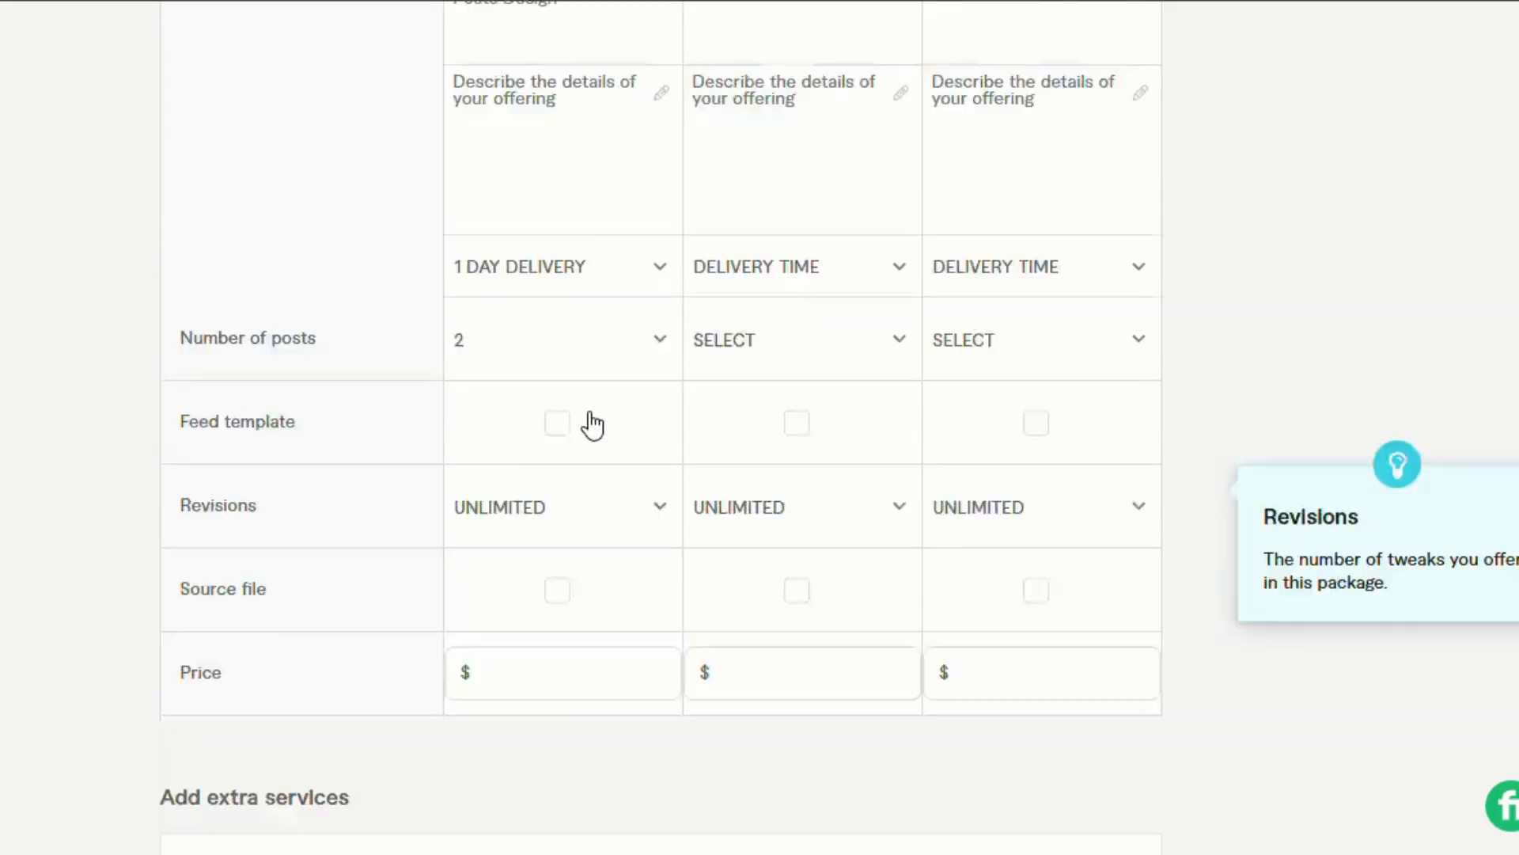
scroll(591, 425, up, 1)
scroll(561, 662, down, 3)
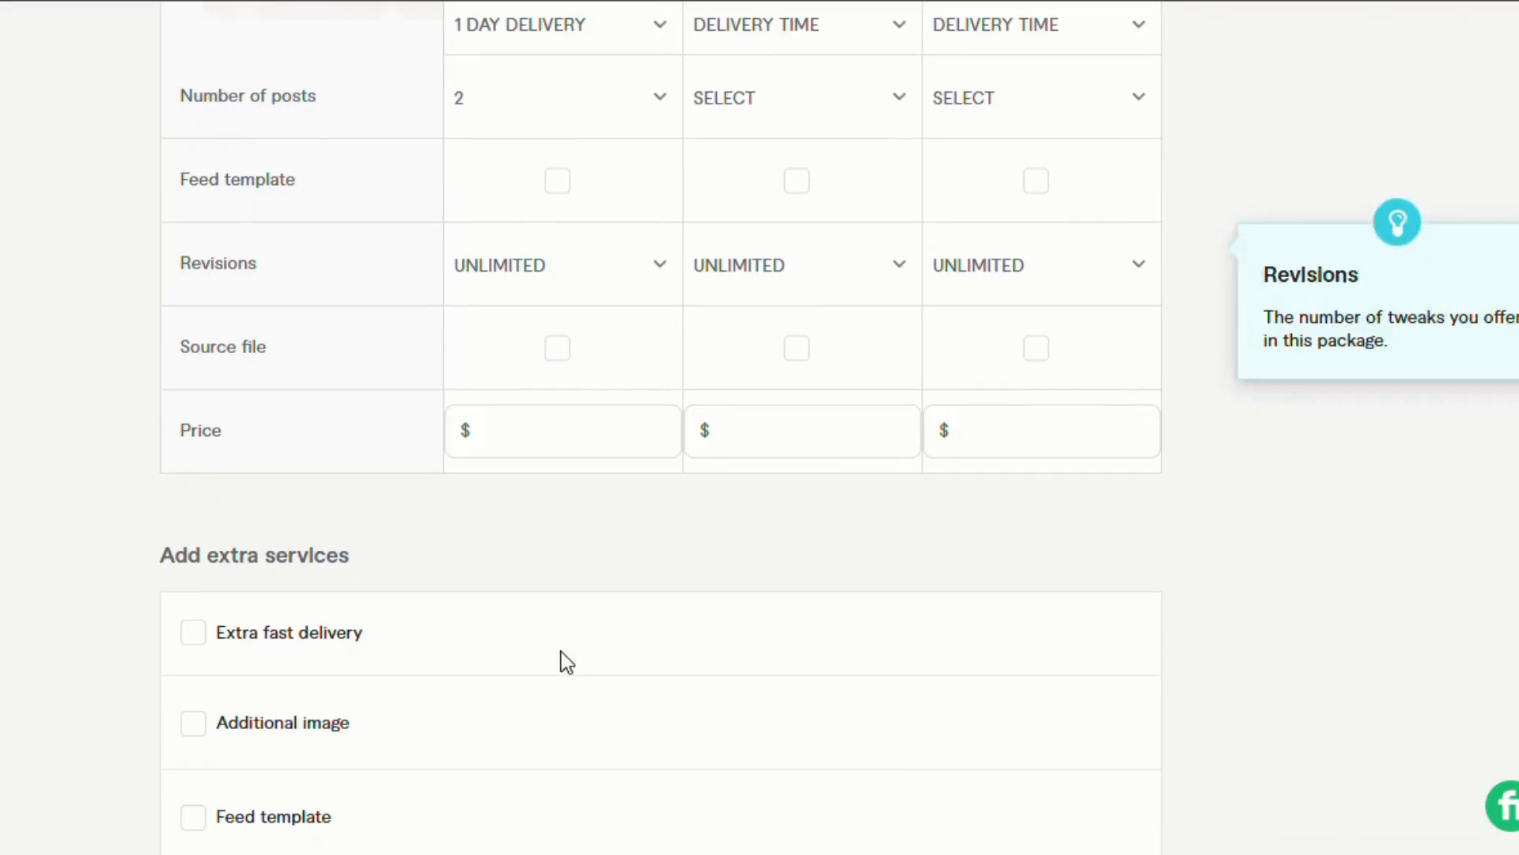
Step: Set the Basic price to $4 and its description to "I will design 2 custom social media post designs using Canva, tailored to your brand style."
click(531, 440)
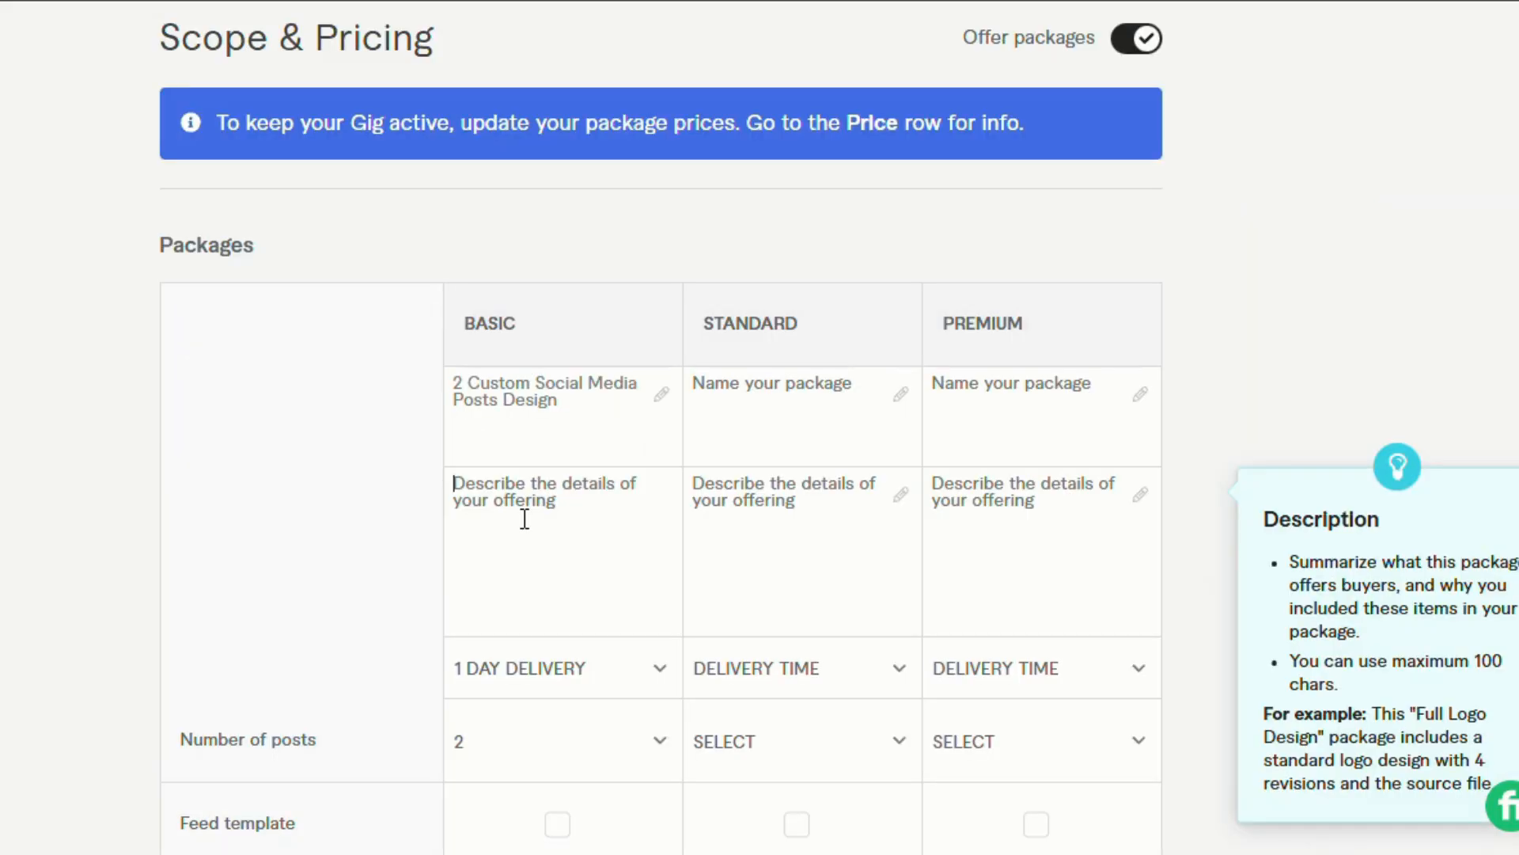
text(I wi)
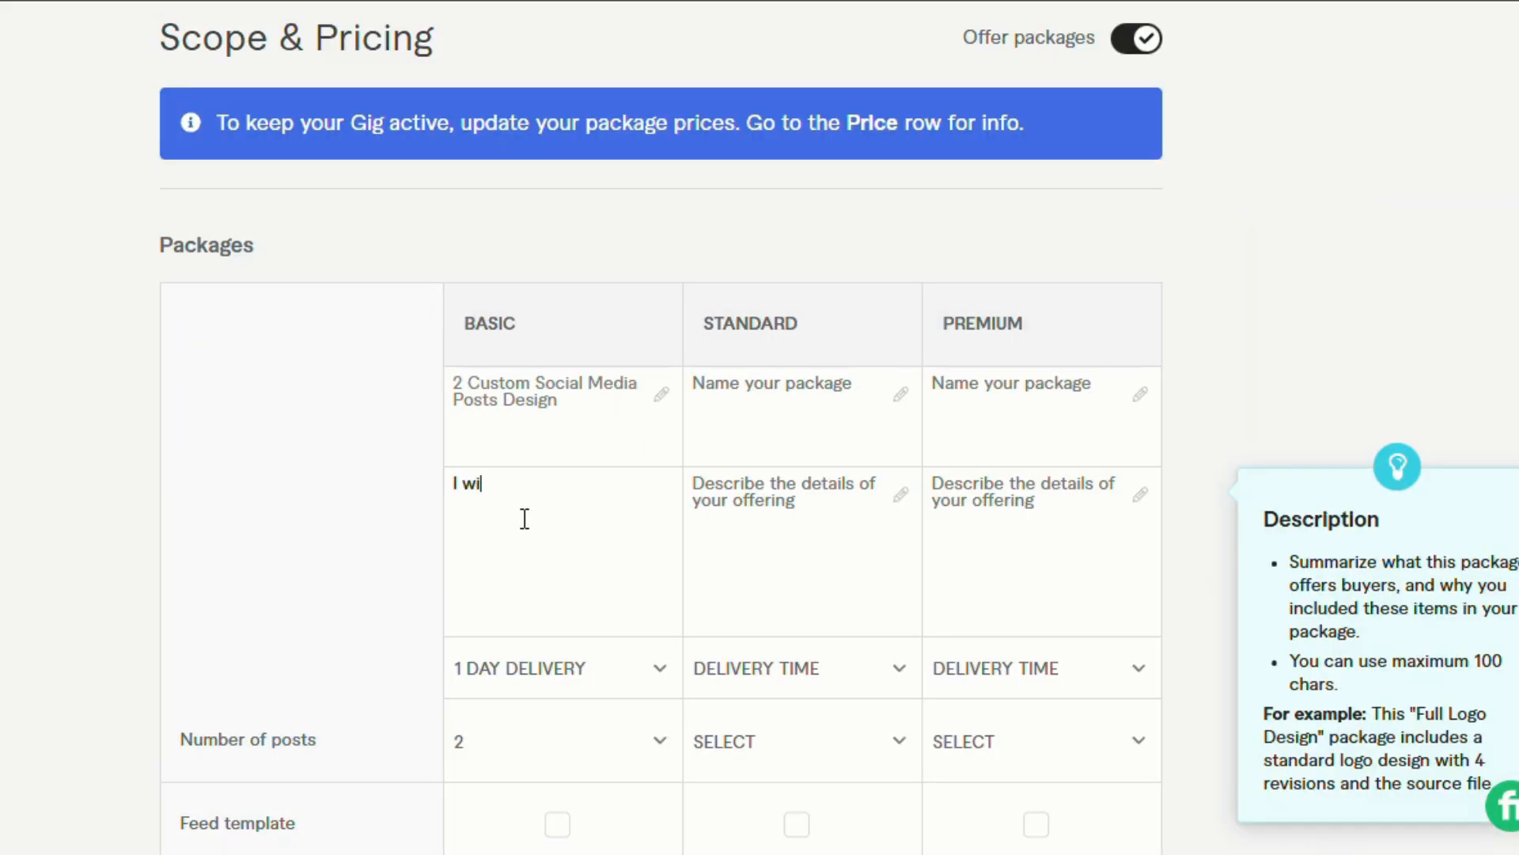
text(ll)
text(design 2 custom social media post designs using Canva, tailored to your brand style.)
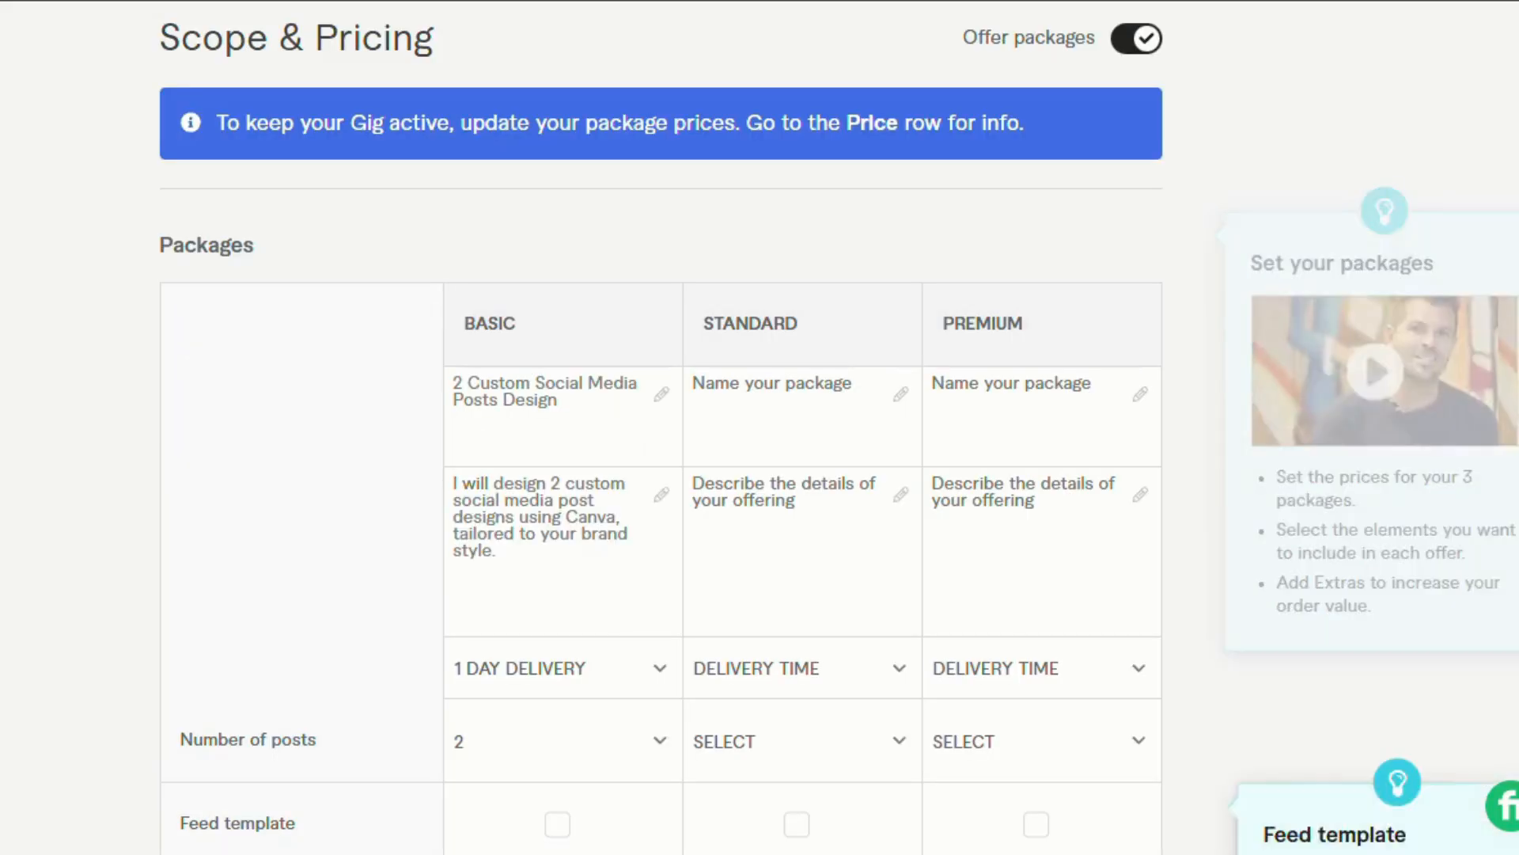
click(586, 598)
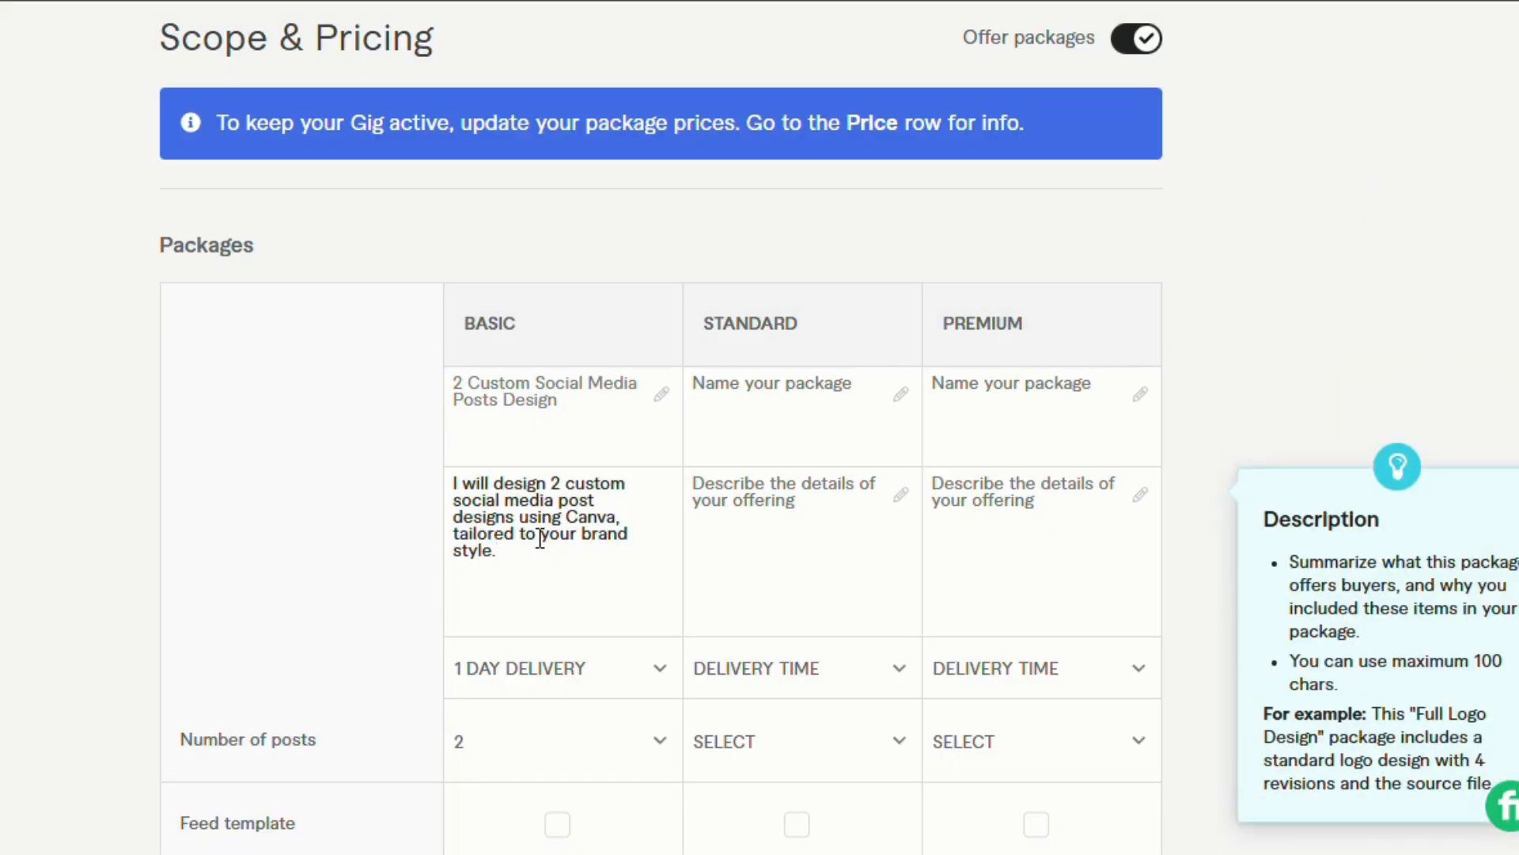
Step: Copy the Basic package's name to the Standard package and change it to "4 Custom Social Media Posts Design"
scroll(586, 396, down, 2)
click(572, 274)
drag(573, 275, 435, 254)
key(ctrl+c)
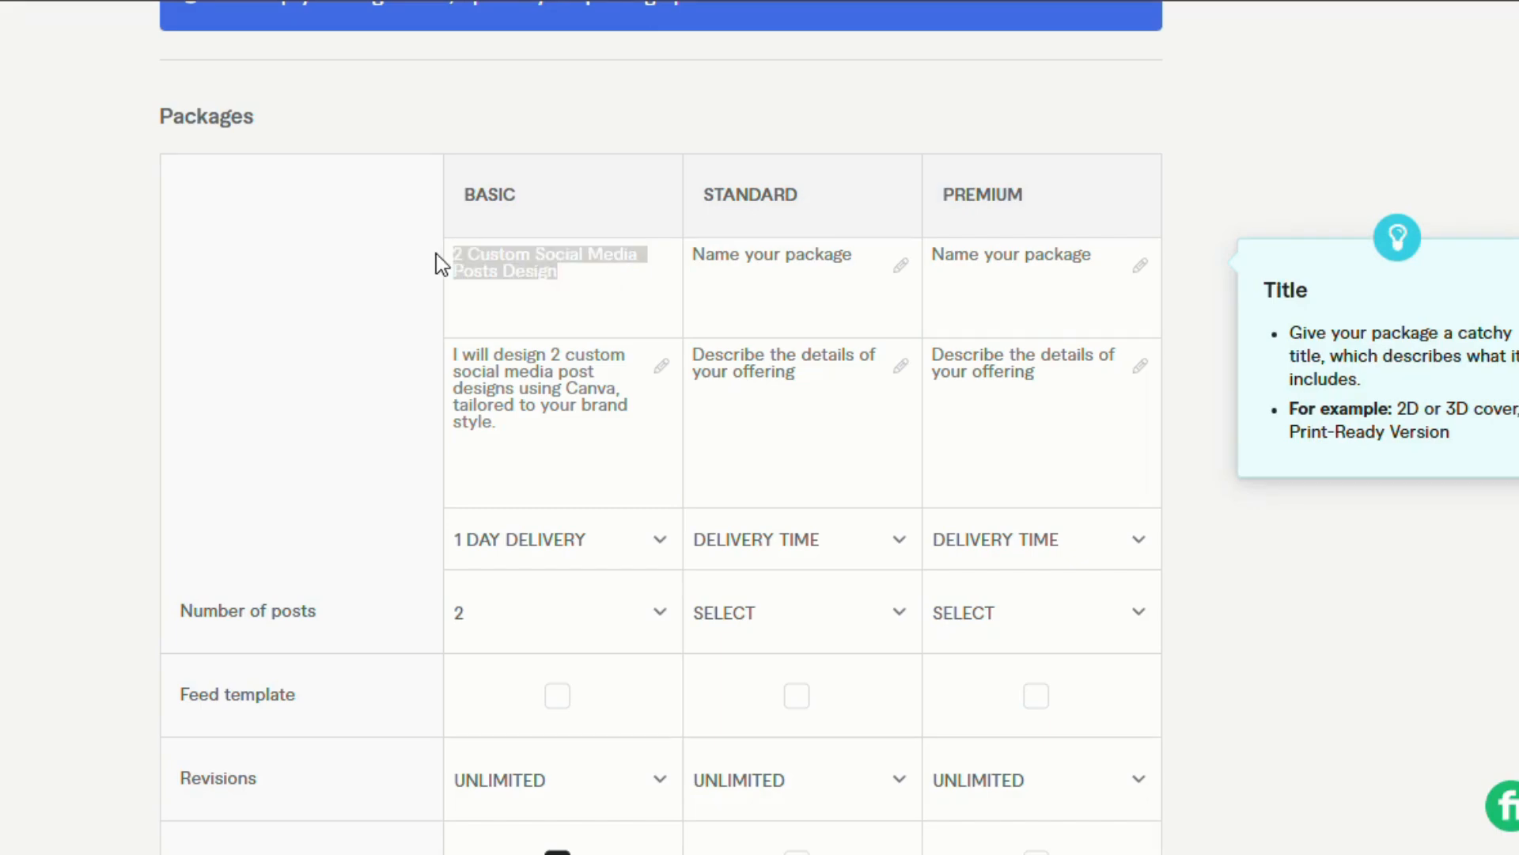
click(740, 290)
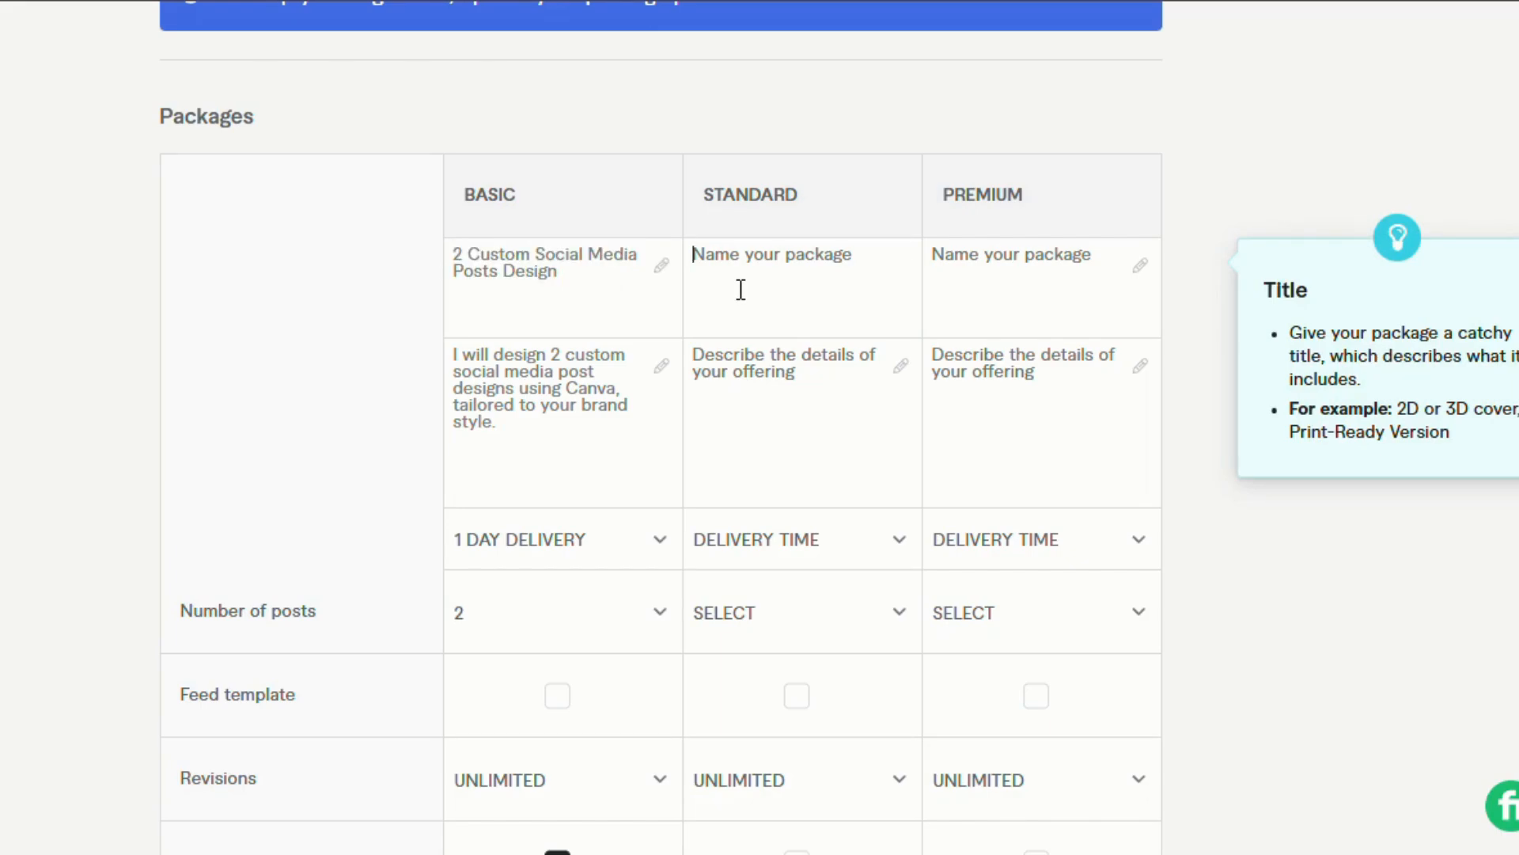
key(ctrl+v)
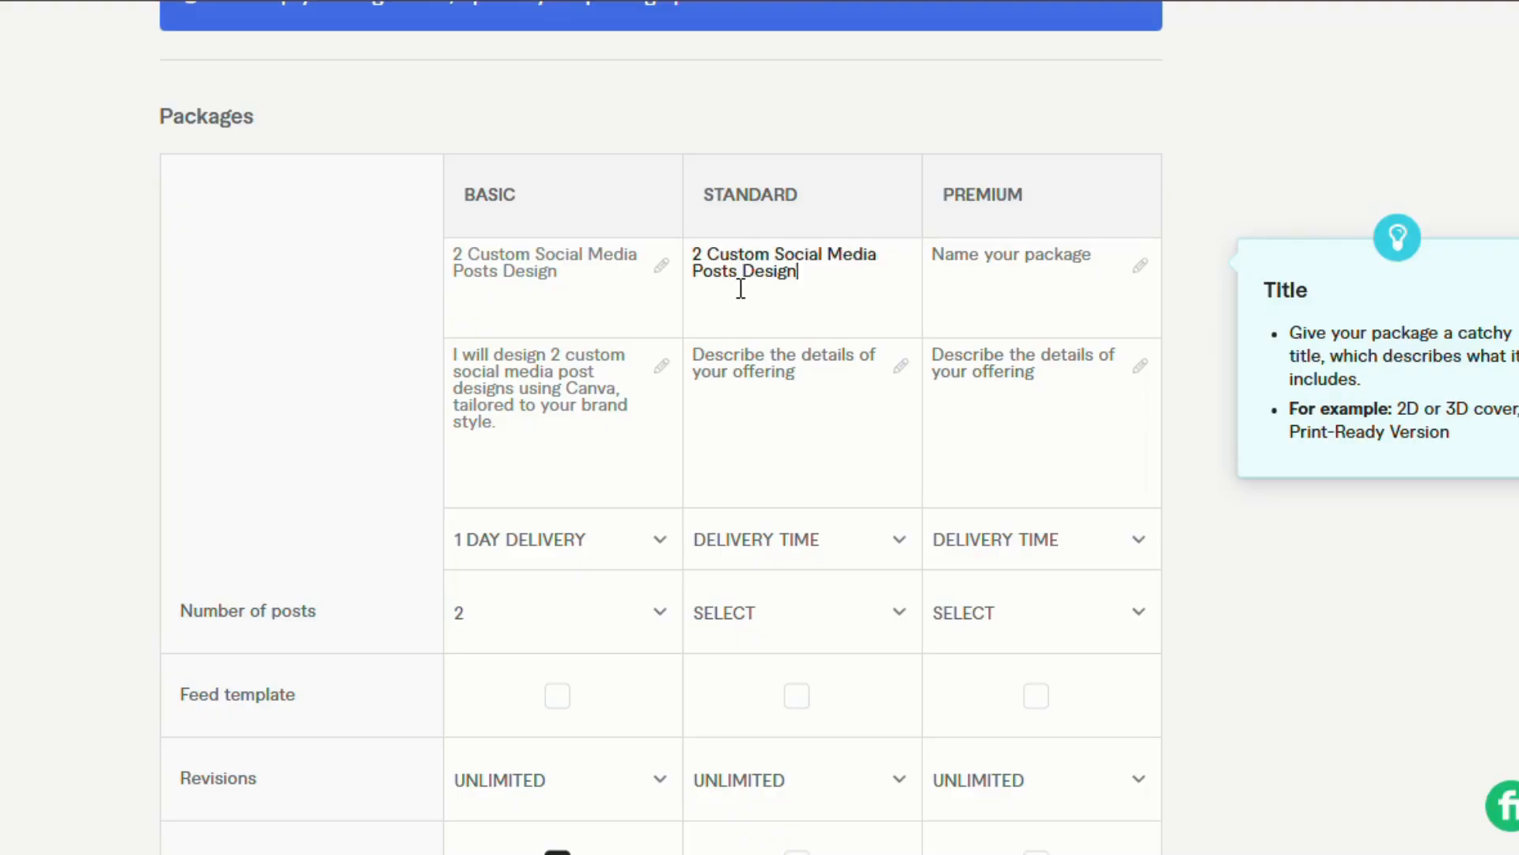
click(704, 258)
key(BackSpace)
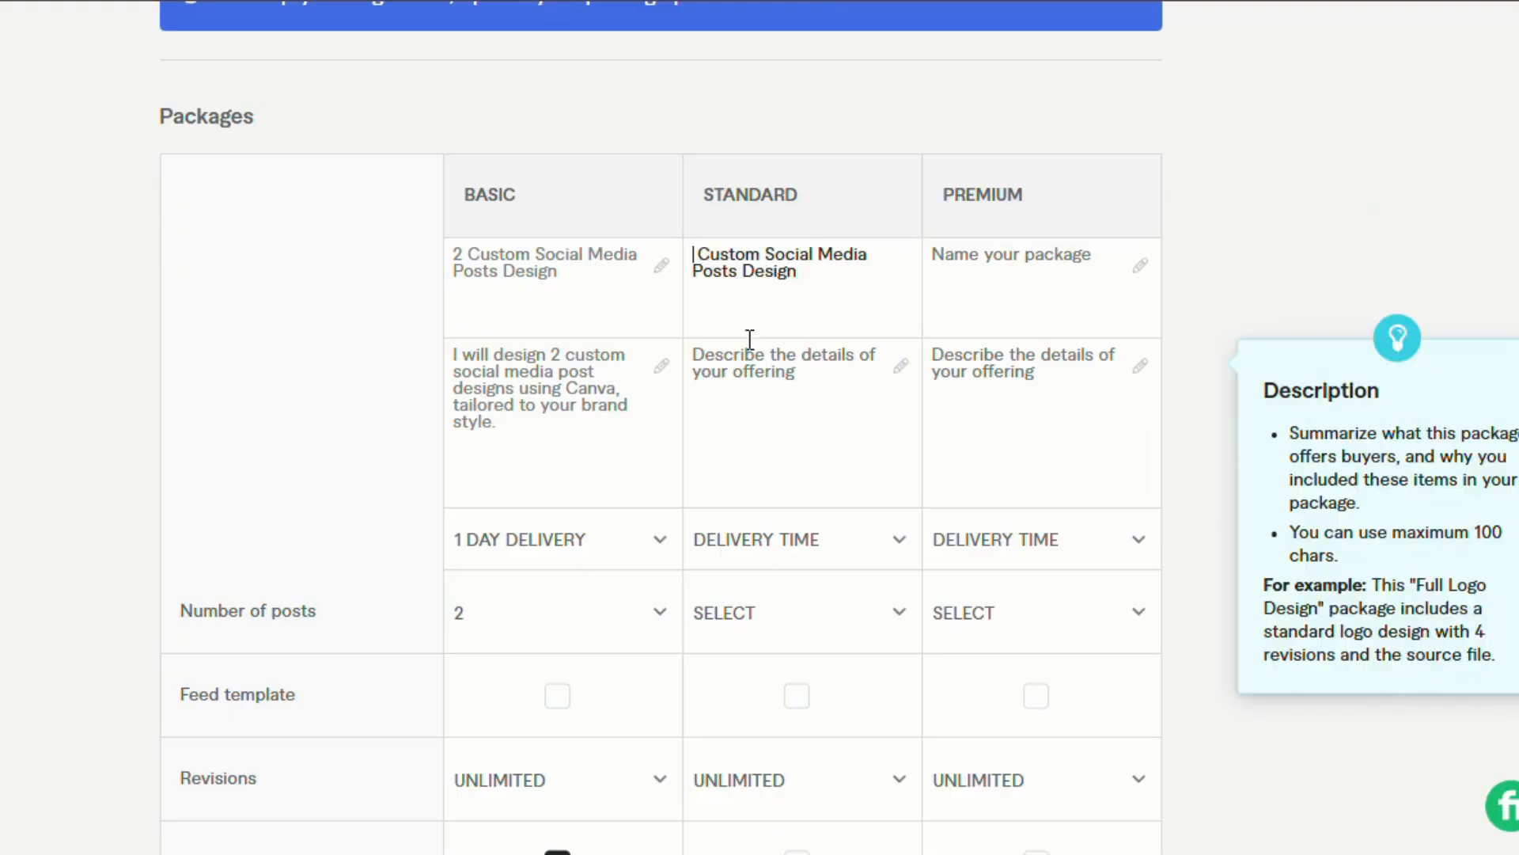
text(4)
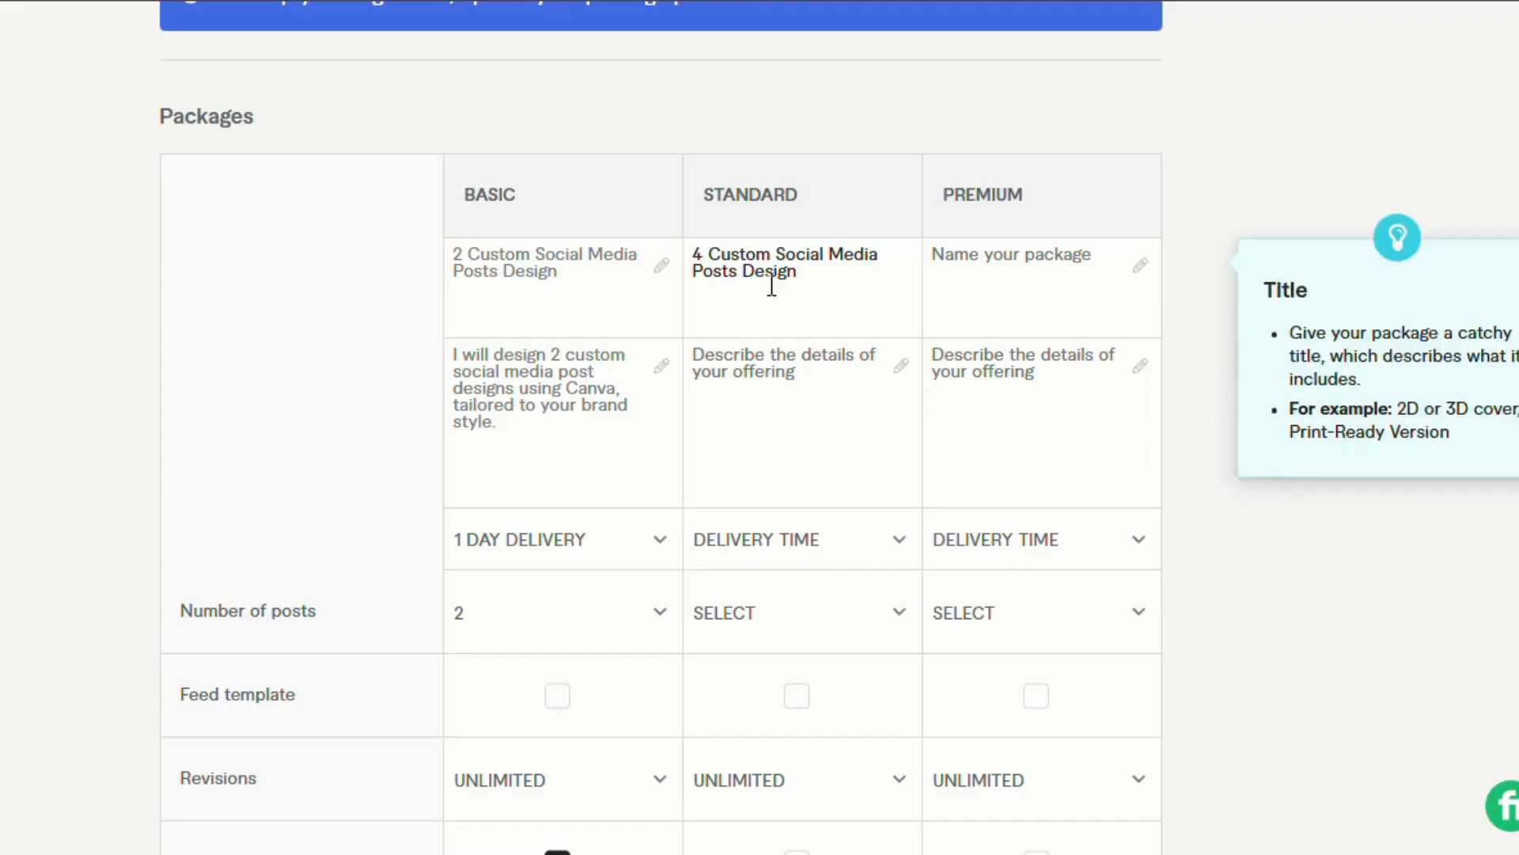
Step: Describe the Standard package as "I will design 4 custom social media post designs using Canva, tailored to your brand style."
click(744, 396)
text(I will design 2 custom social media post designs using Canva, tailored to your brand style.)
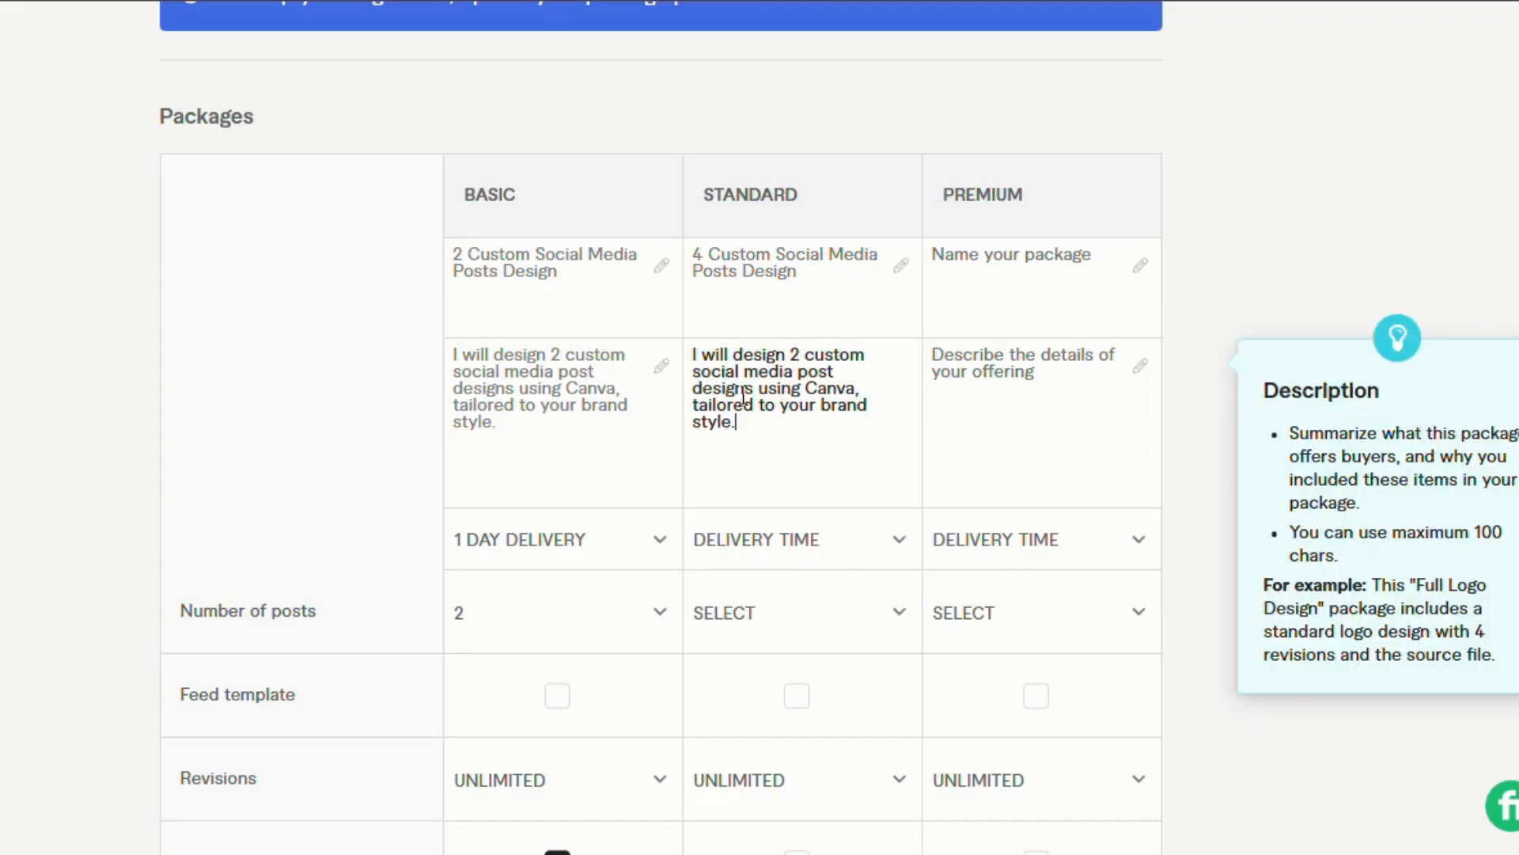
click(802, 356)
key(BackSpace)
text(4)
scroll(856, 408, down, 2)
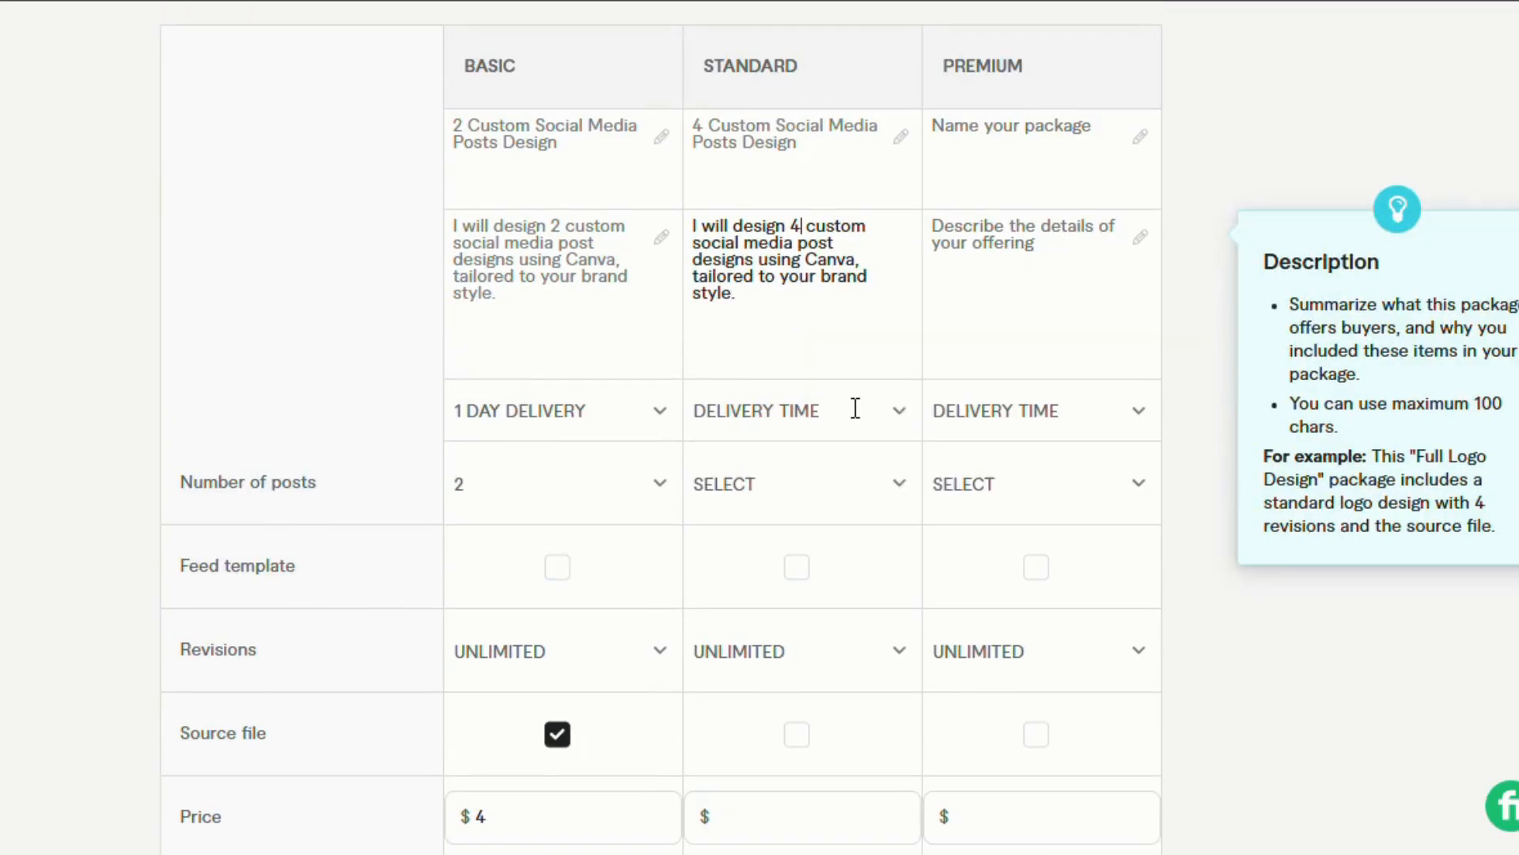
Step: Set the Standard package's delivery time to 2 days and include the source file
click(904, 421)
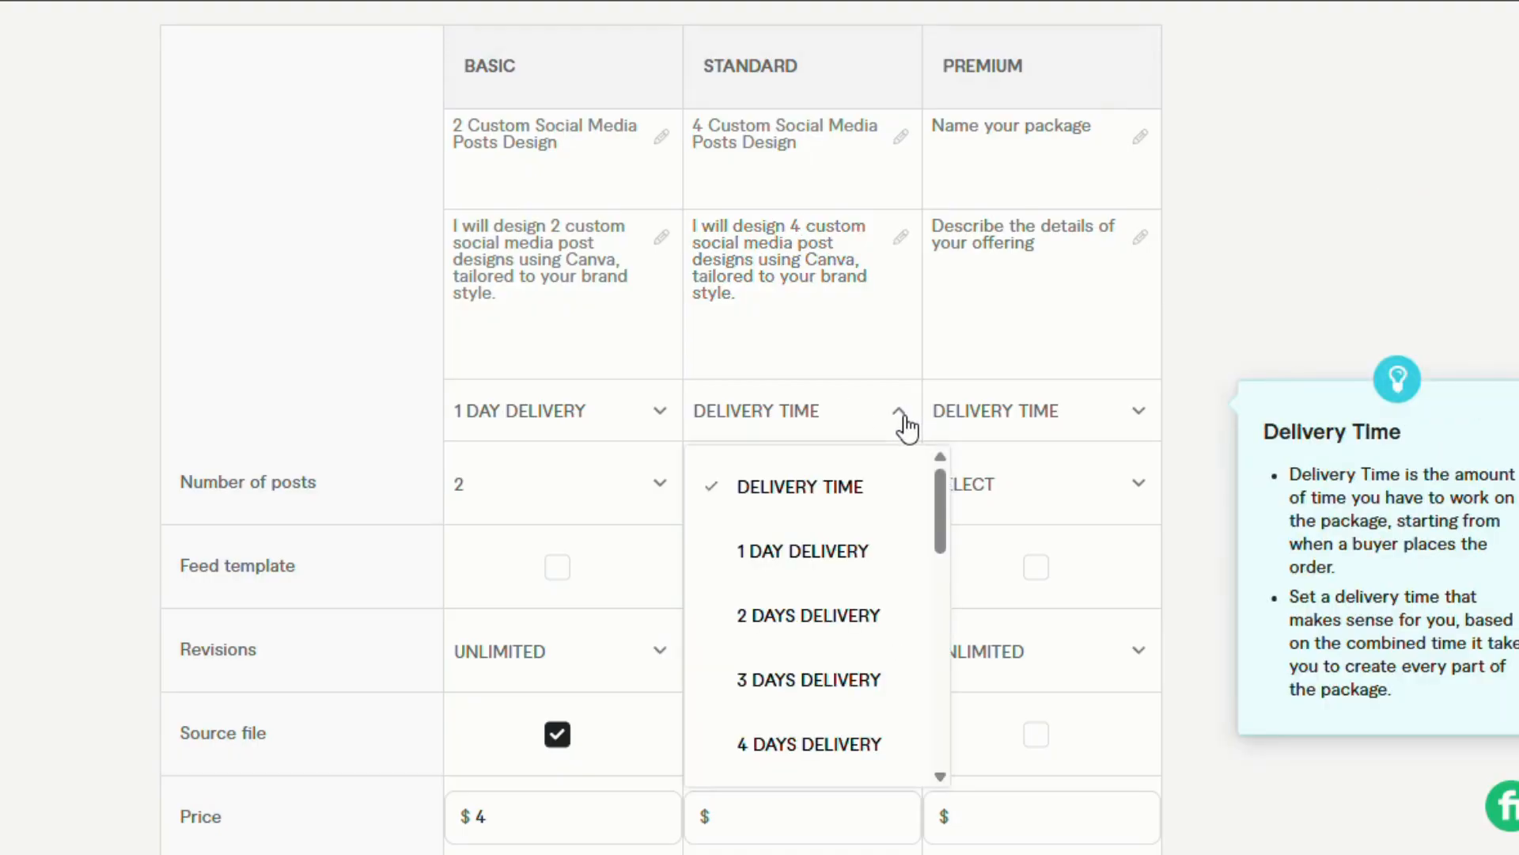
click(835, 625)
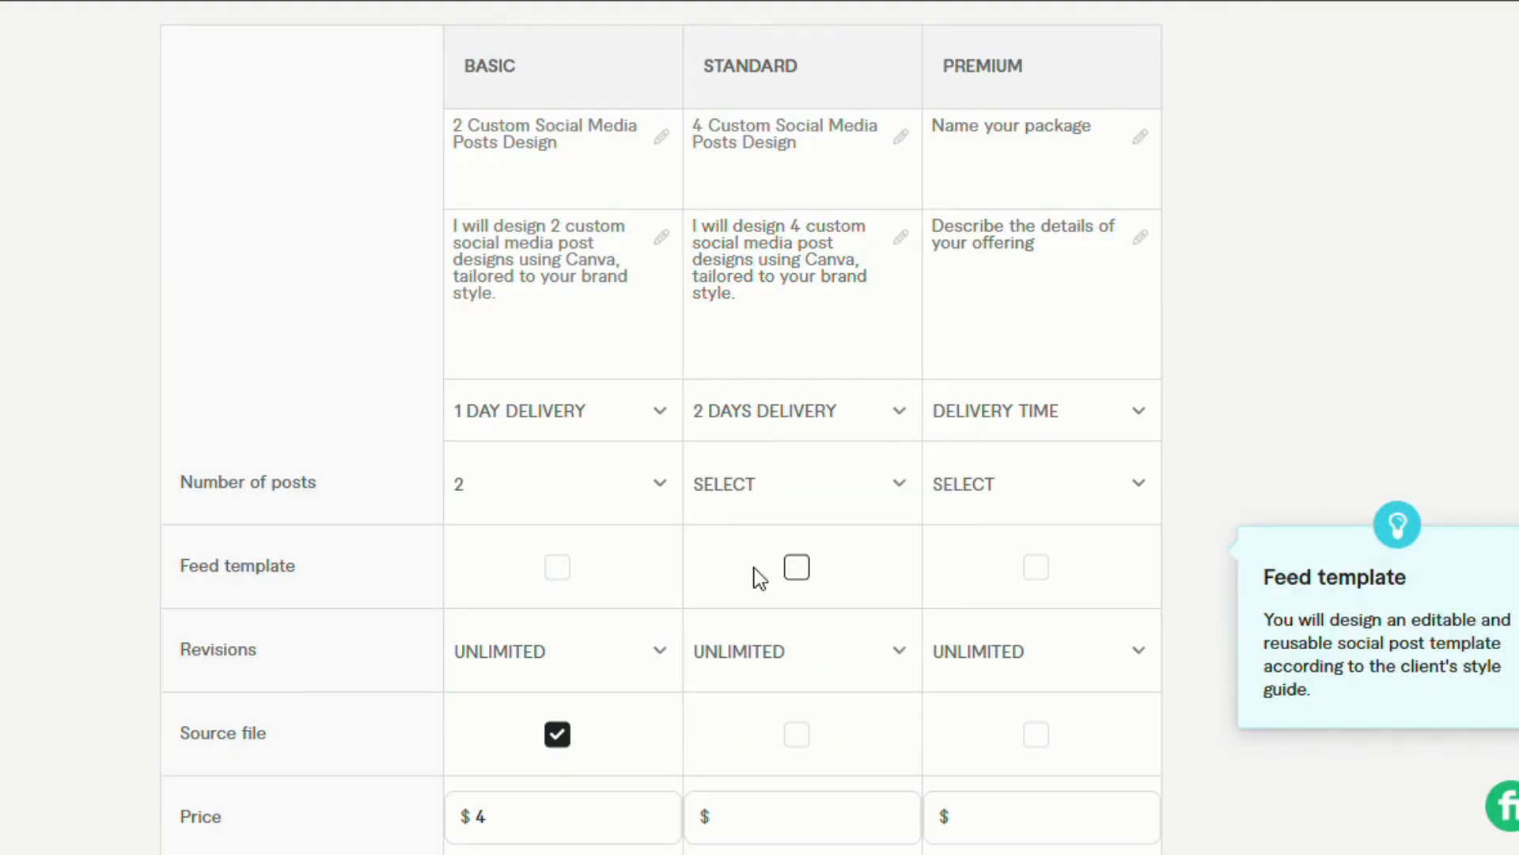
scroll(754, 570, down, 3)
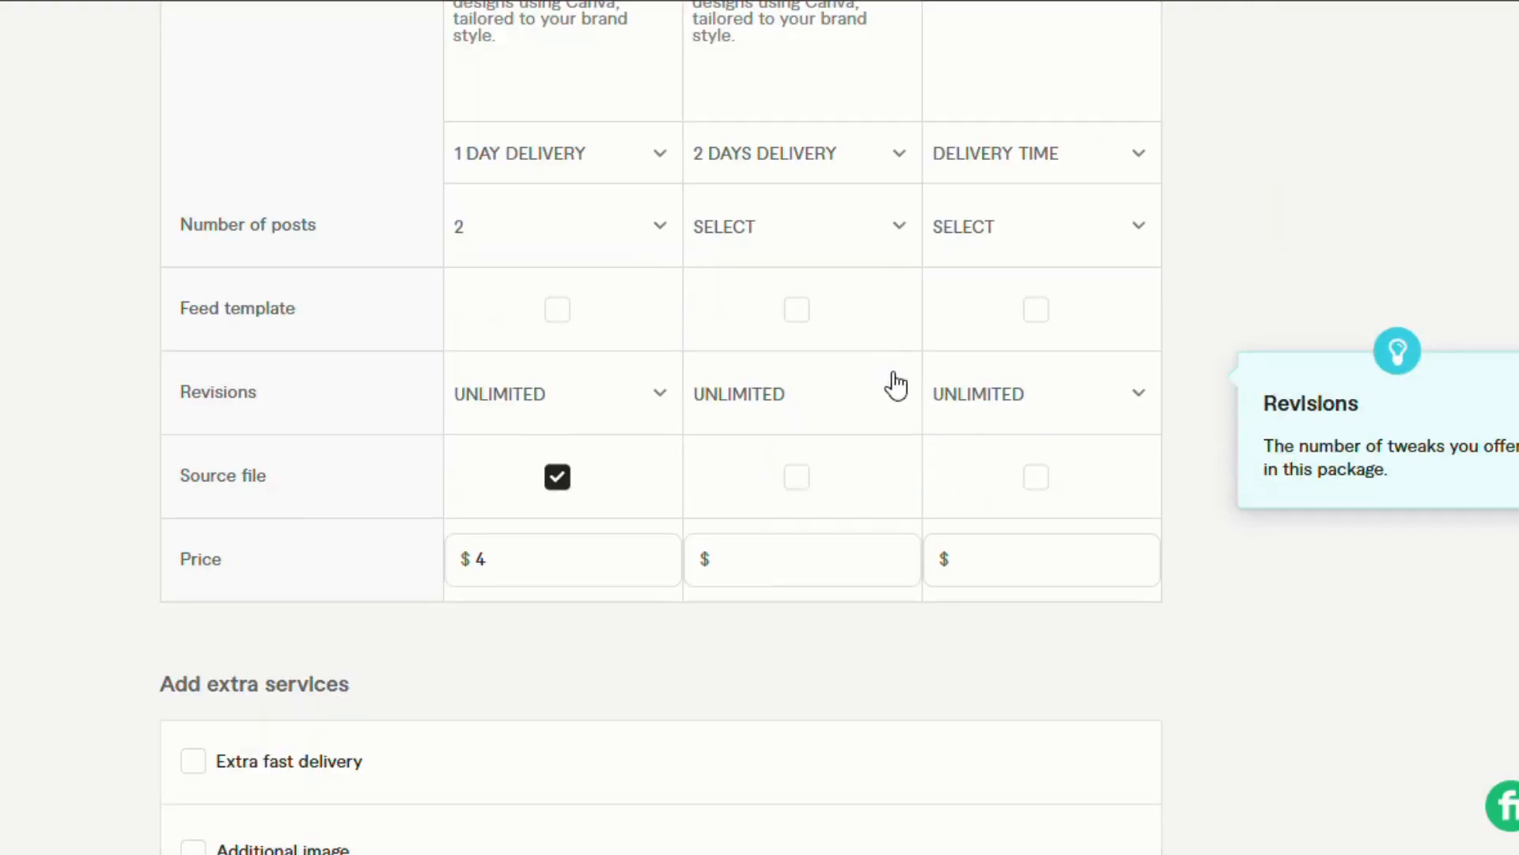
click(799, 483)
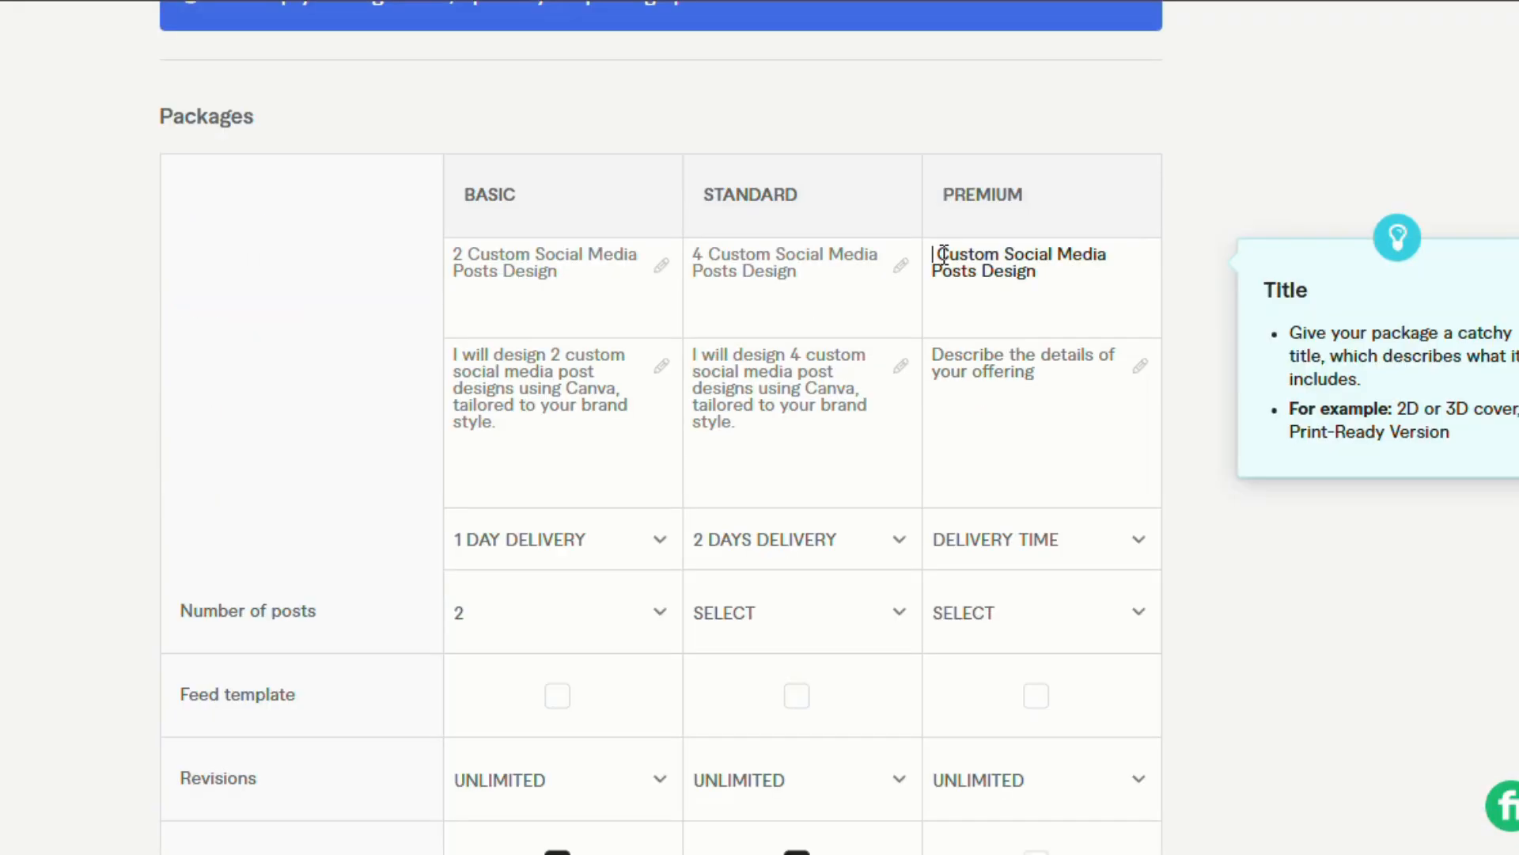
Step: Name the Premium package "6 Custom Social Media Posts Design" and reuse the Standard description for it with 6 custom designs instead of 4
text(6)
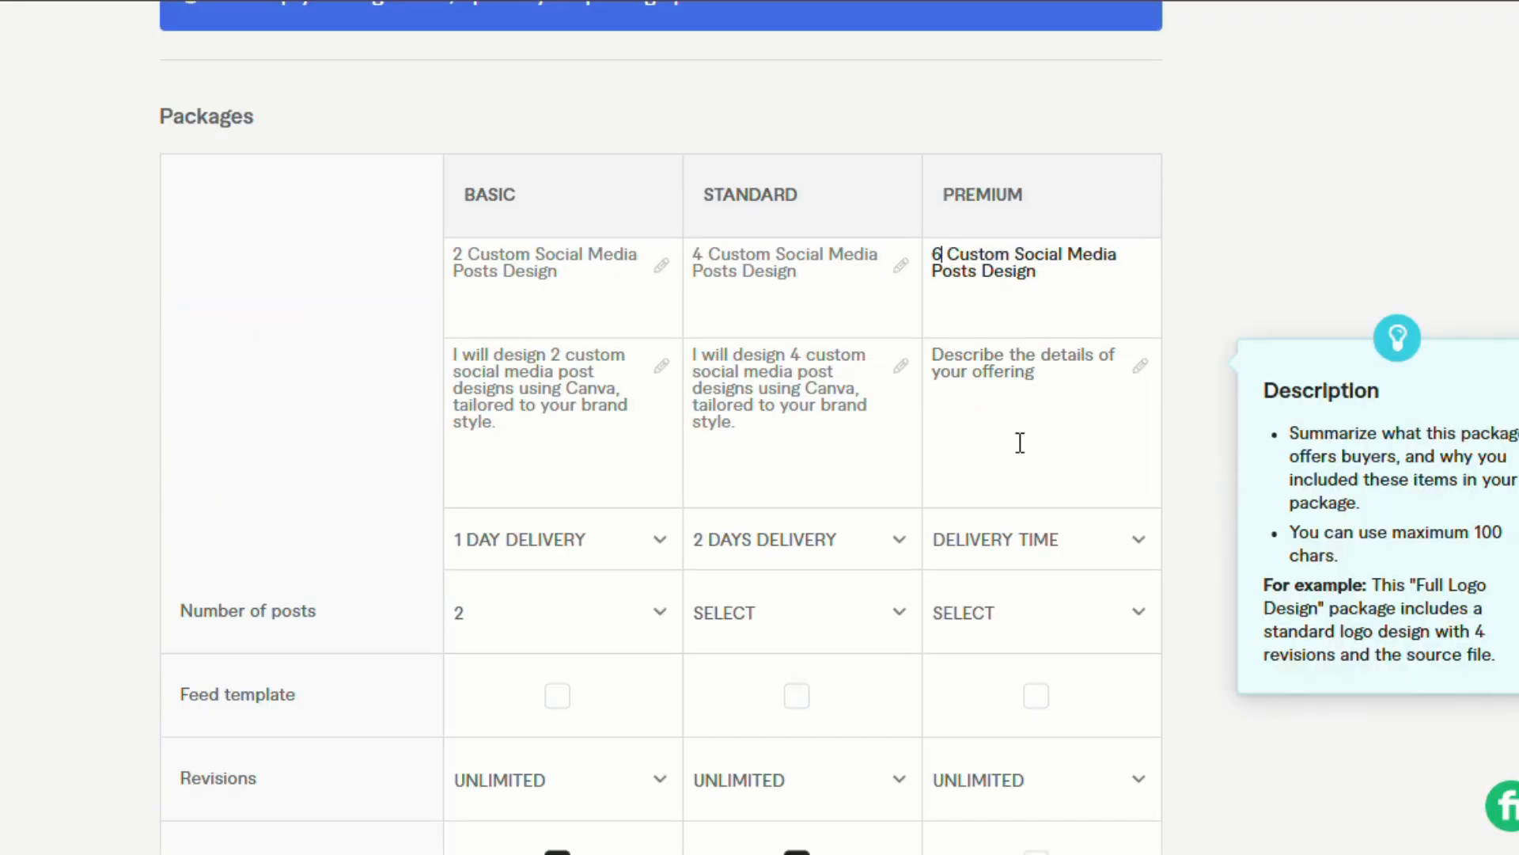
click(1024, 390)
text(I will design 4 custom social media post designs using Canva, tailored to your brand style.)
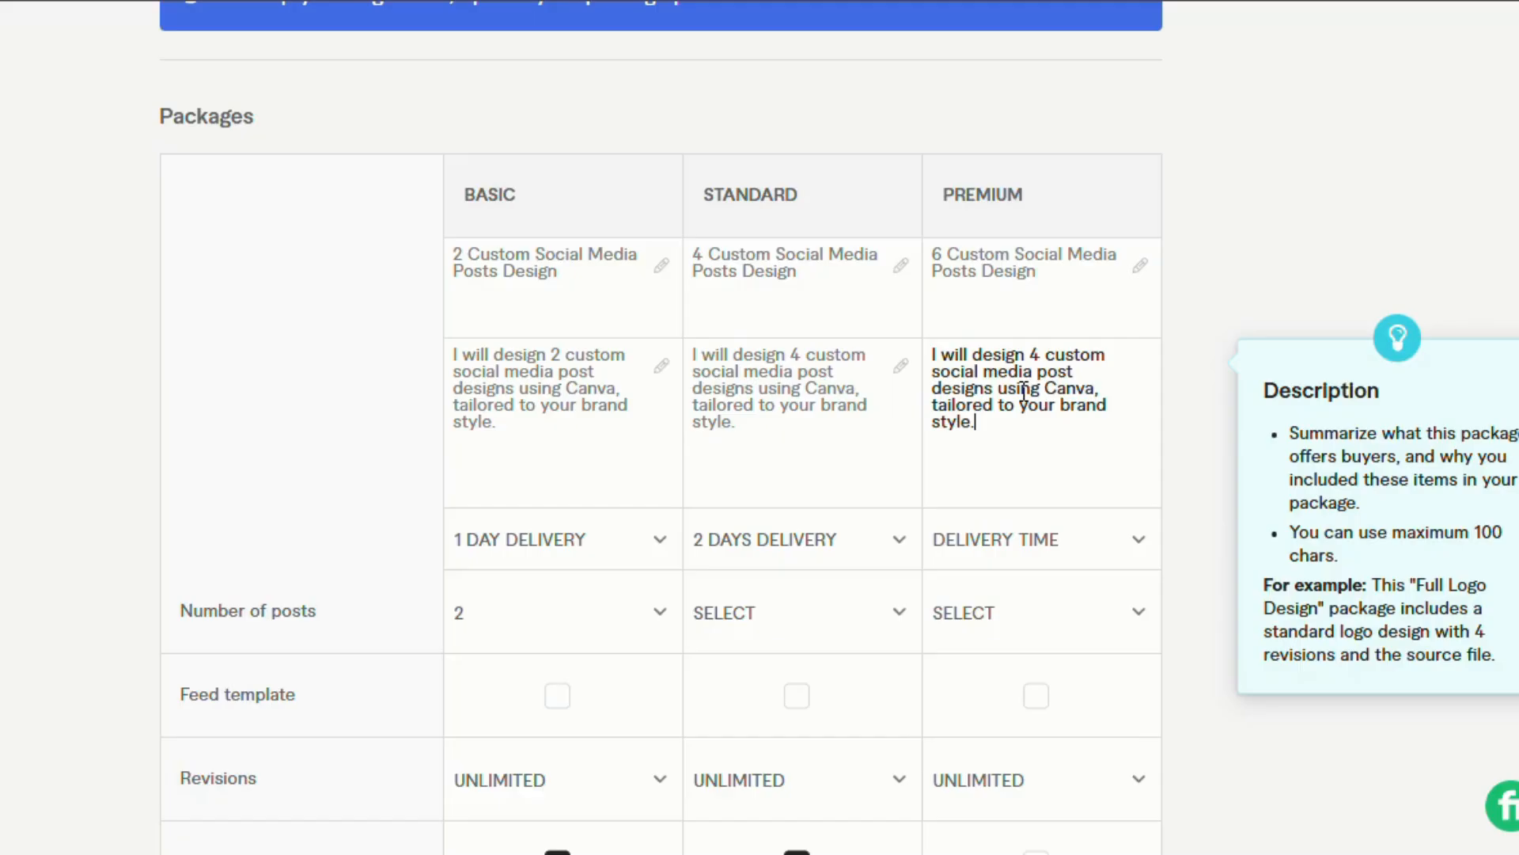
key(BackSpace)
text(6)
Step: Set the Premium package's delivery time to 3 days
scroll(1005, 532, down, 2)
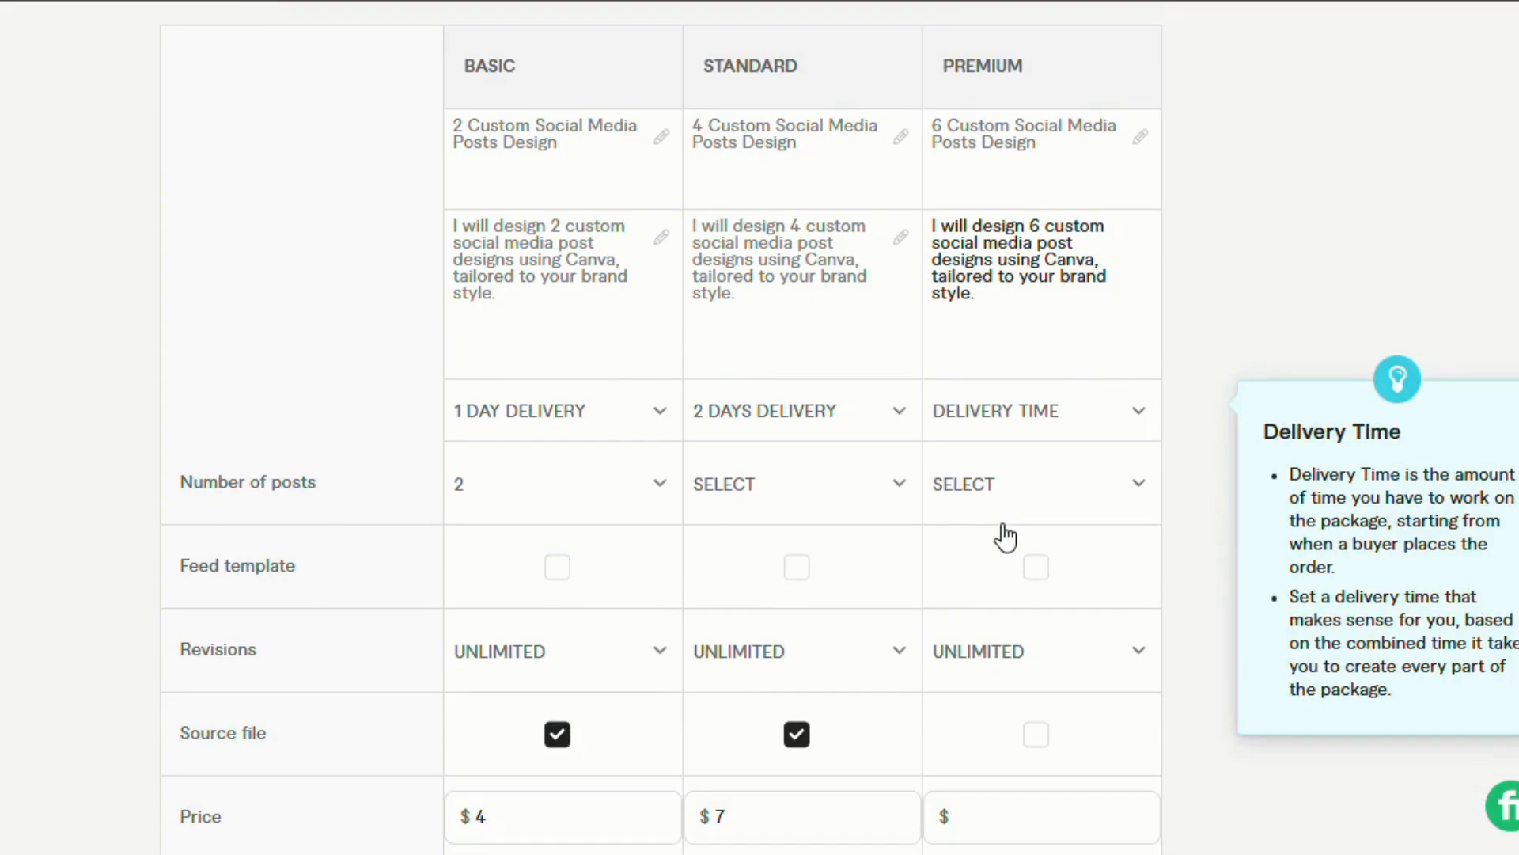
click(1123, 419)
click(1047, 685)
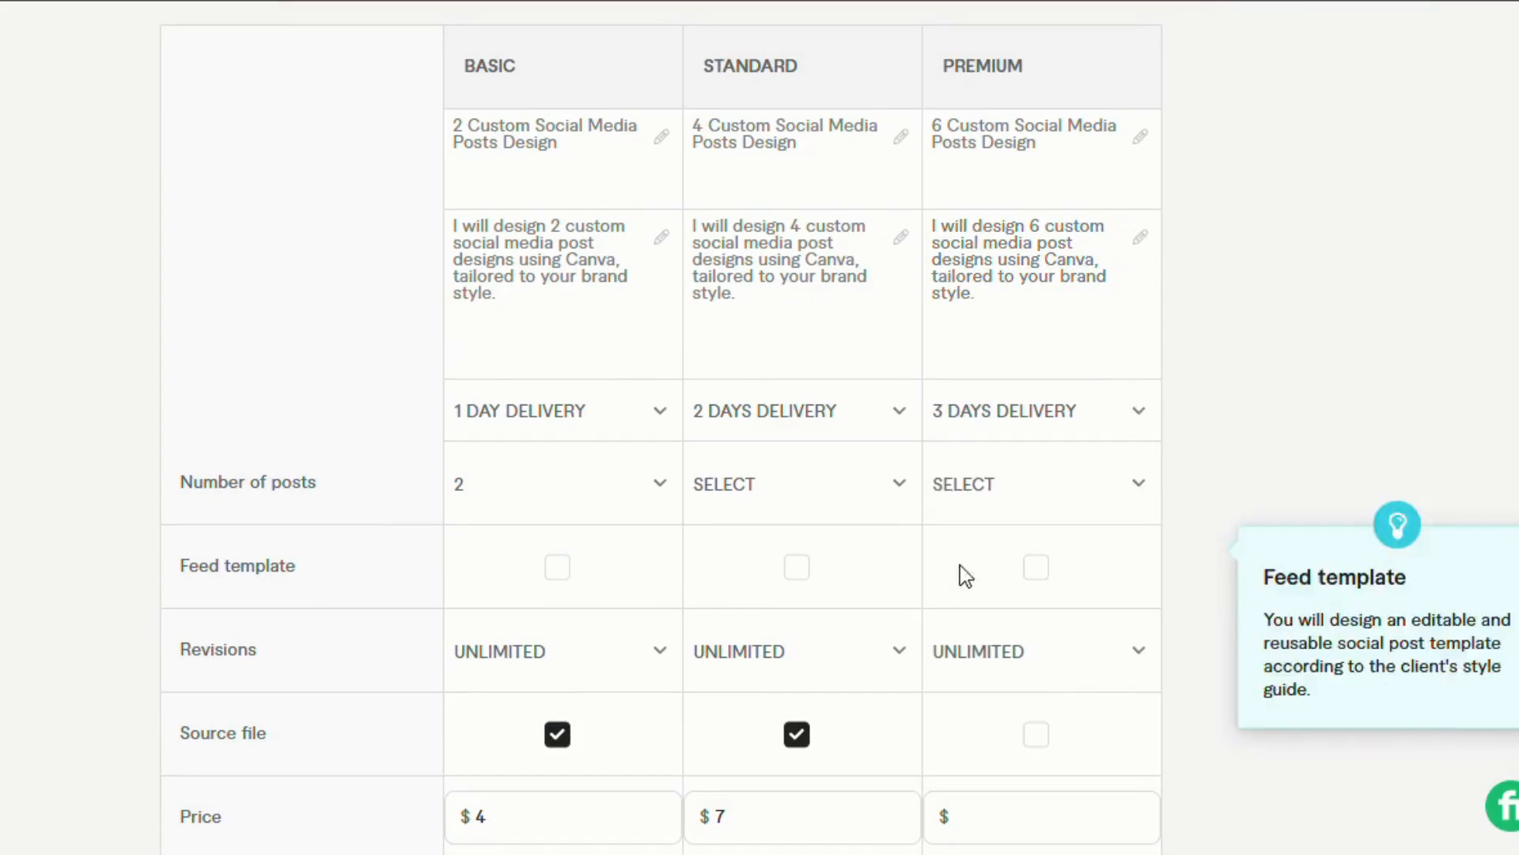
Step: Set the number of posts to 4 for the Standard package and 6 for the Premium package
click(902, 488)
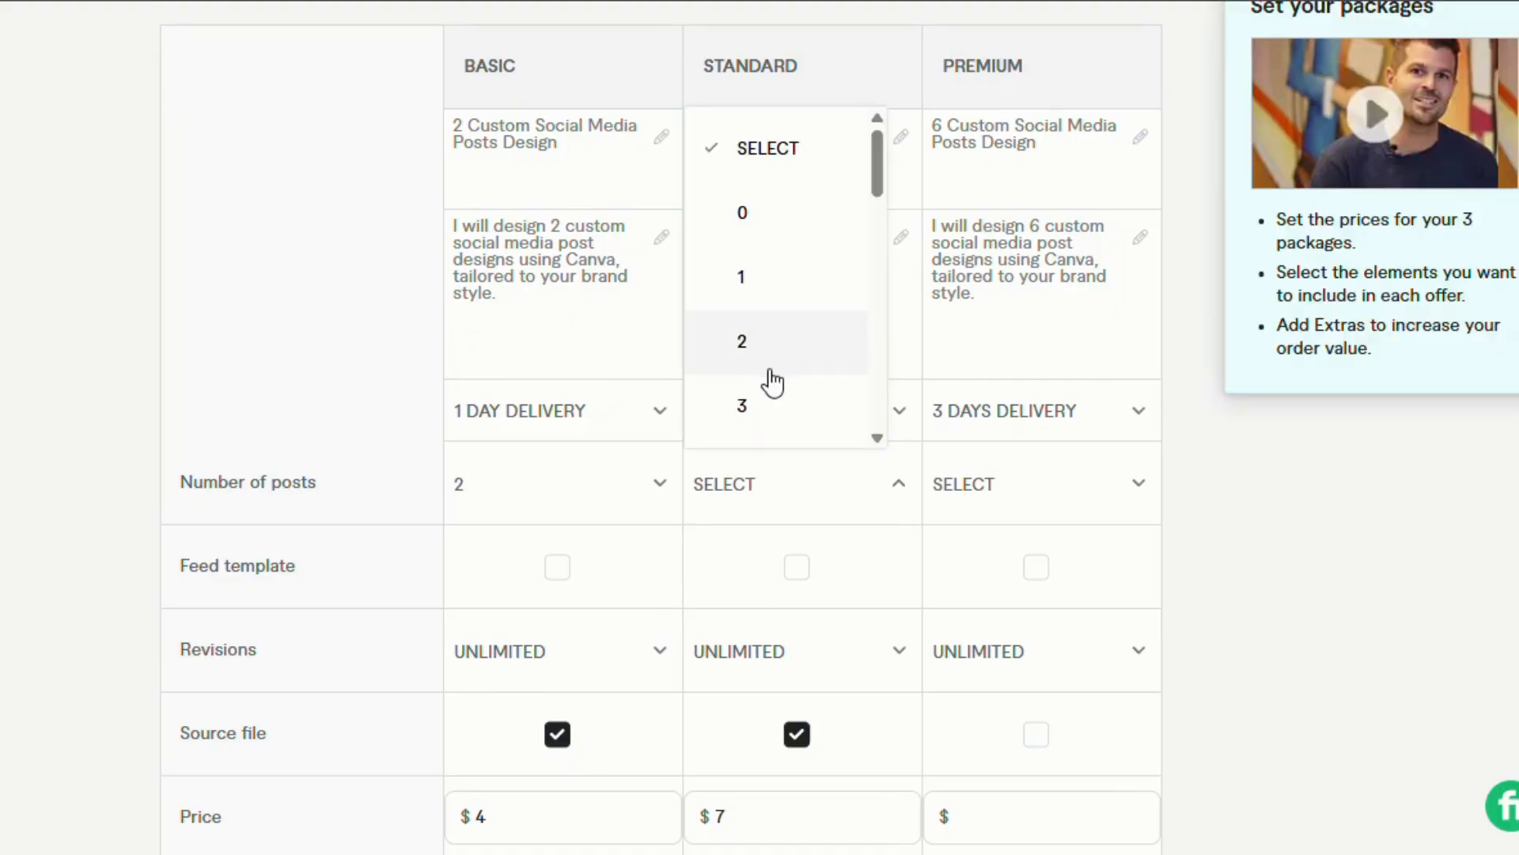
scroll(776, 422, down, 2)
scroll(776, 422, up, 1)
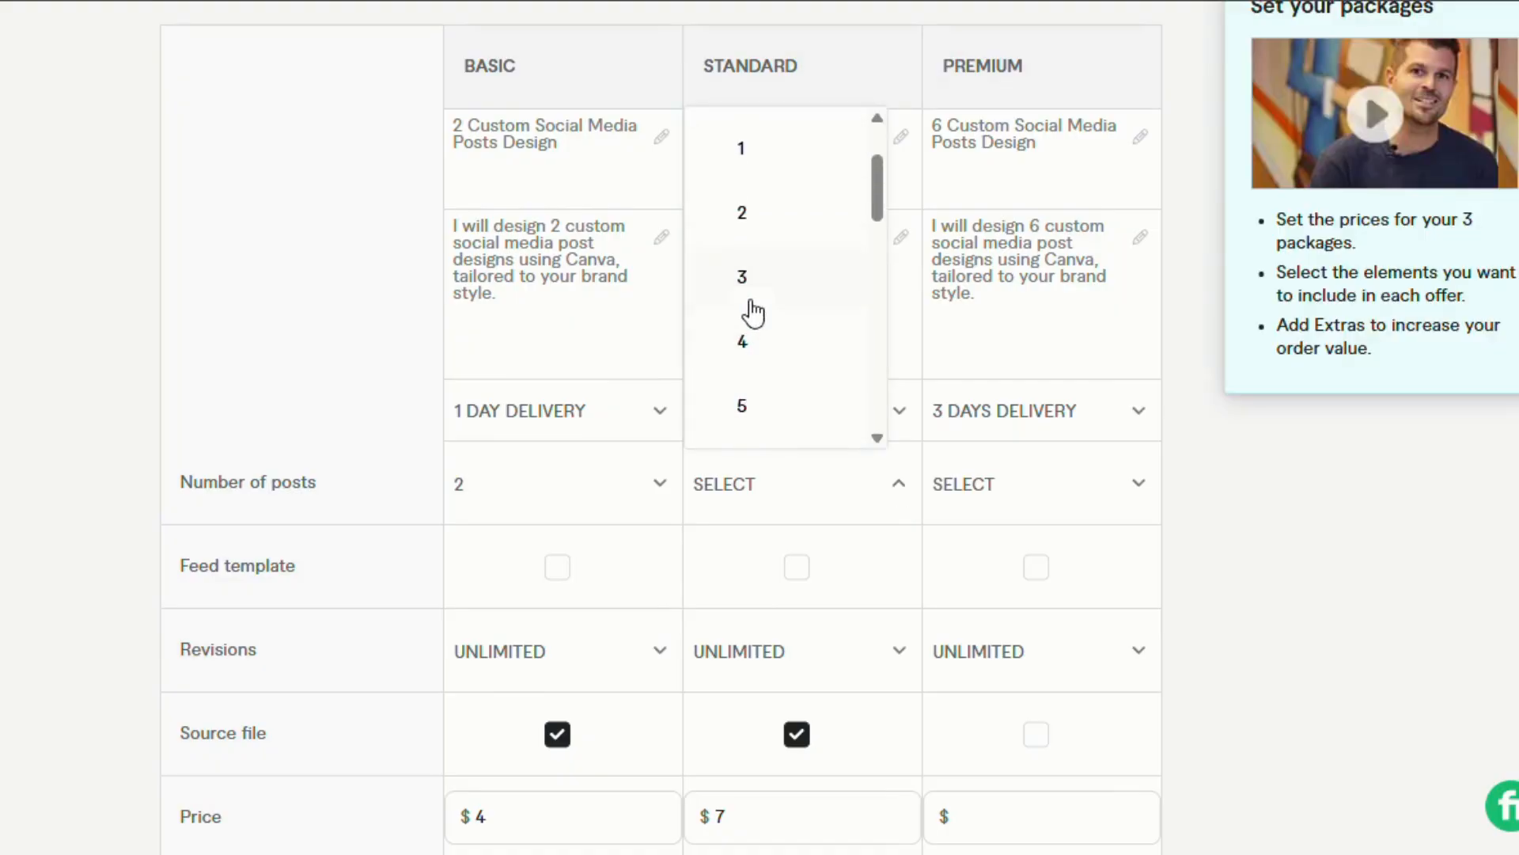
click(752, 353)
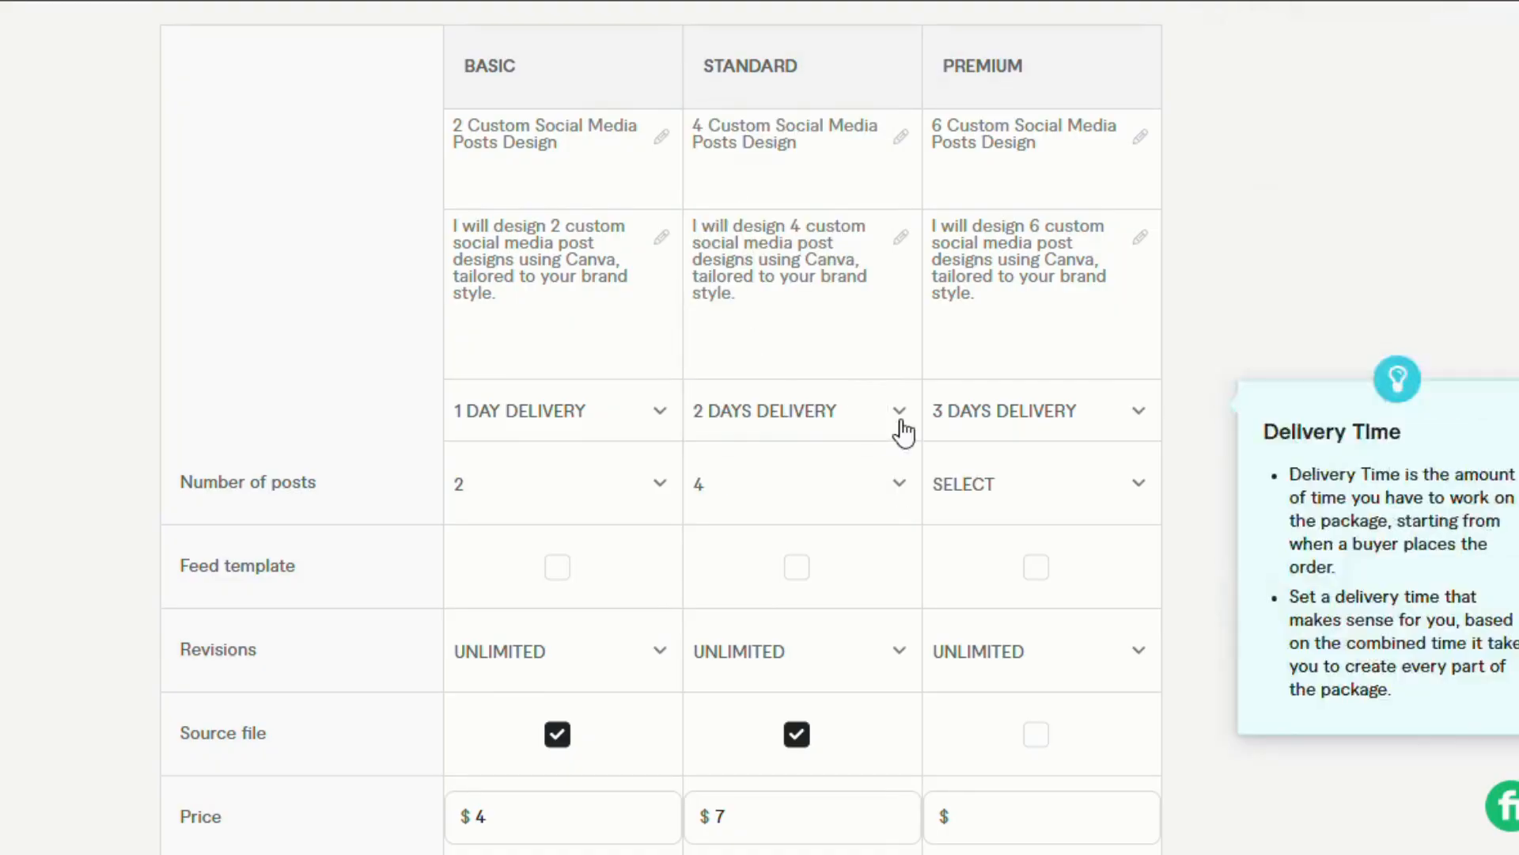
click(1133, 487)
scroll(984, 278, down, 3)
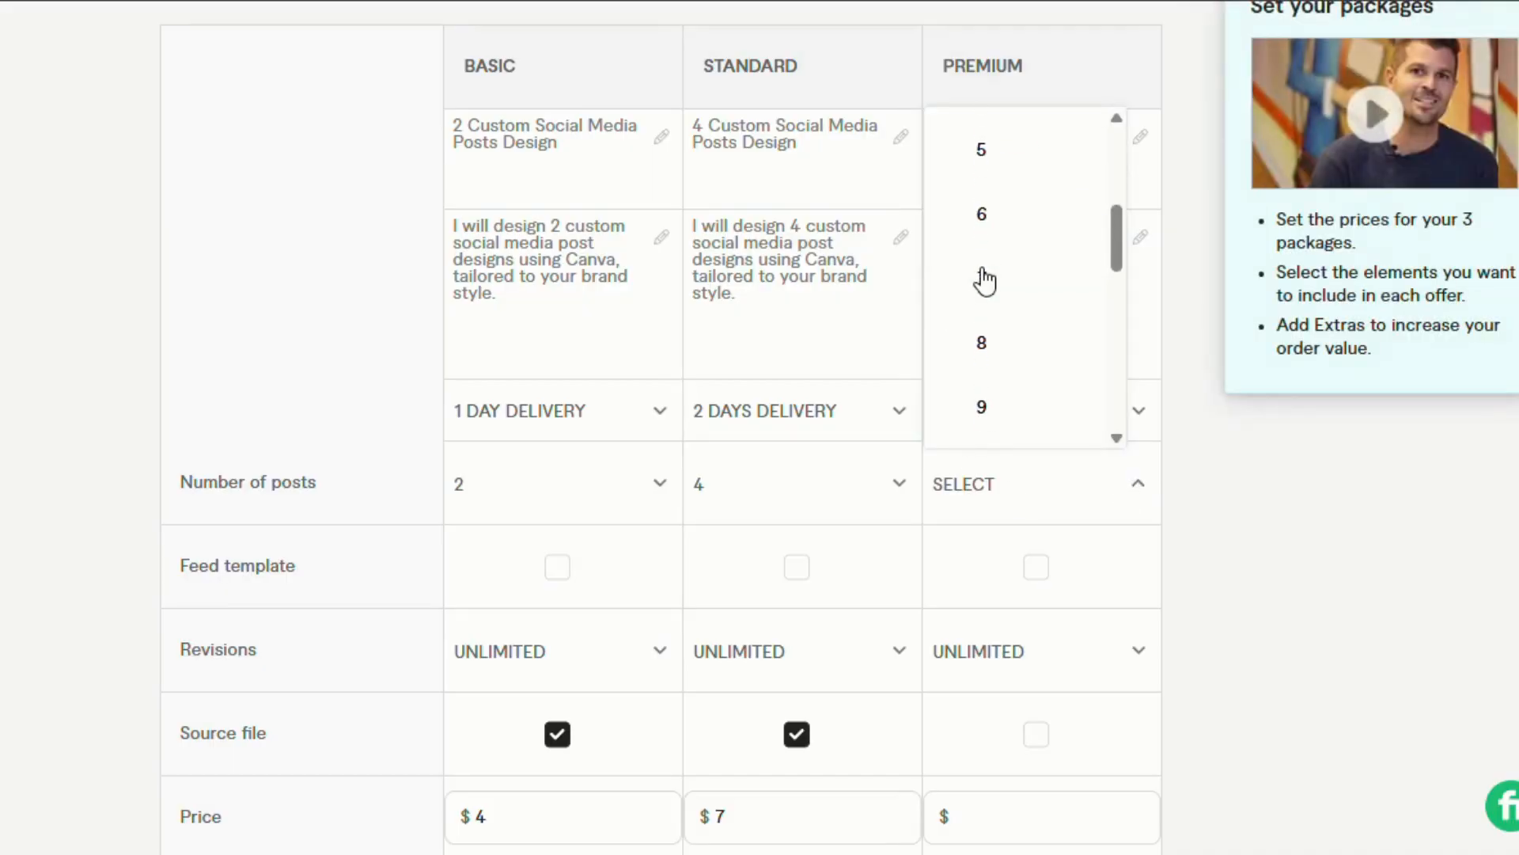
click(988, 222)
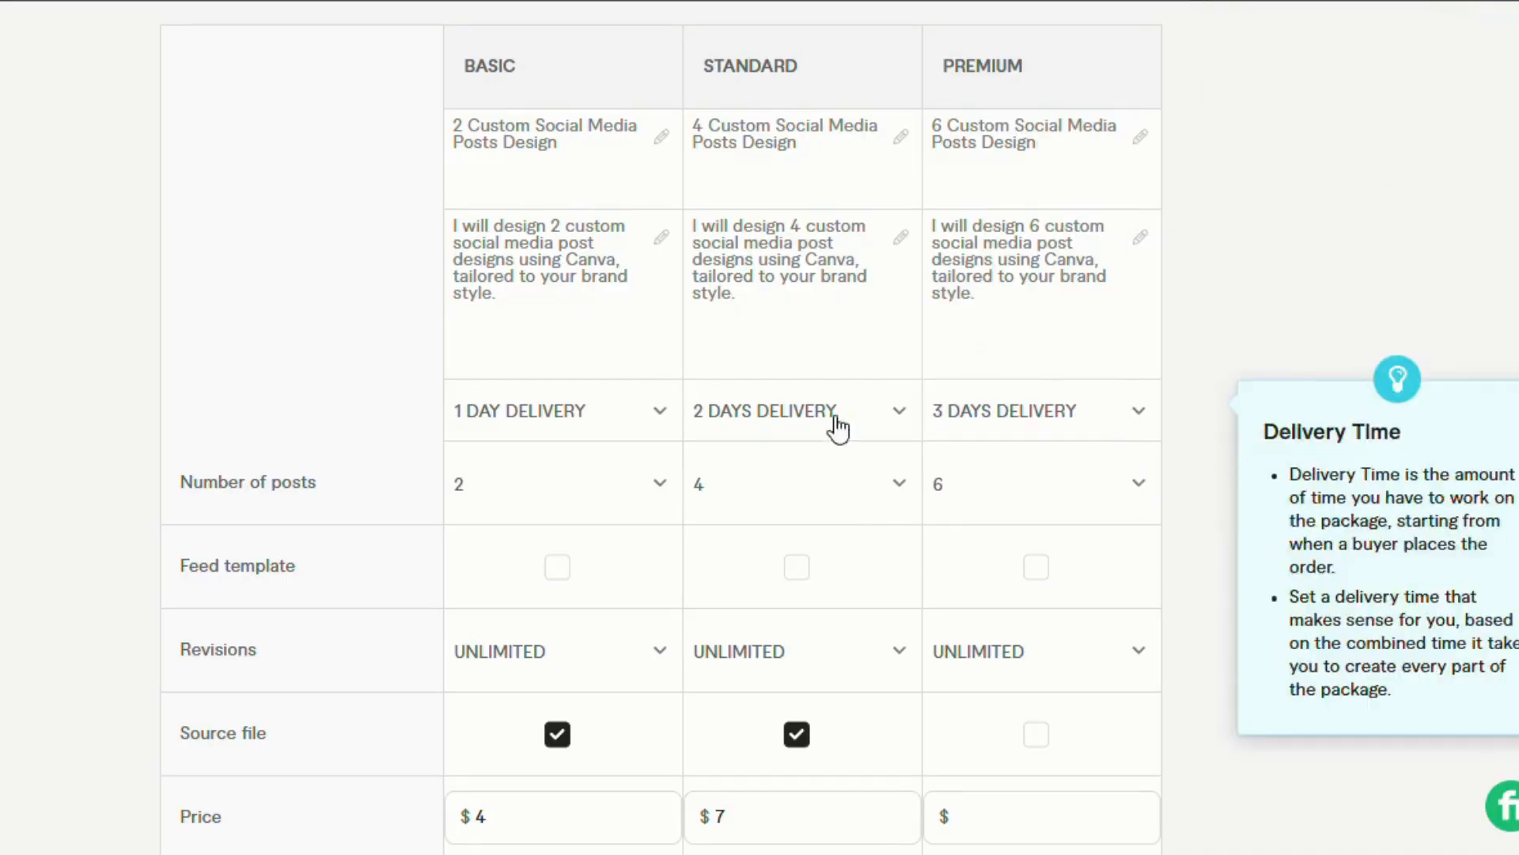
Step: Include the source file in the Premium package and price Basic at $5, Standard at $10 and Premium at $15
scroll(890, 353, up, 2)
scroll(891, 354, down, 3)
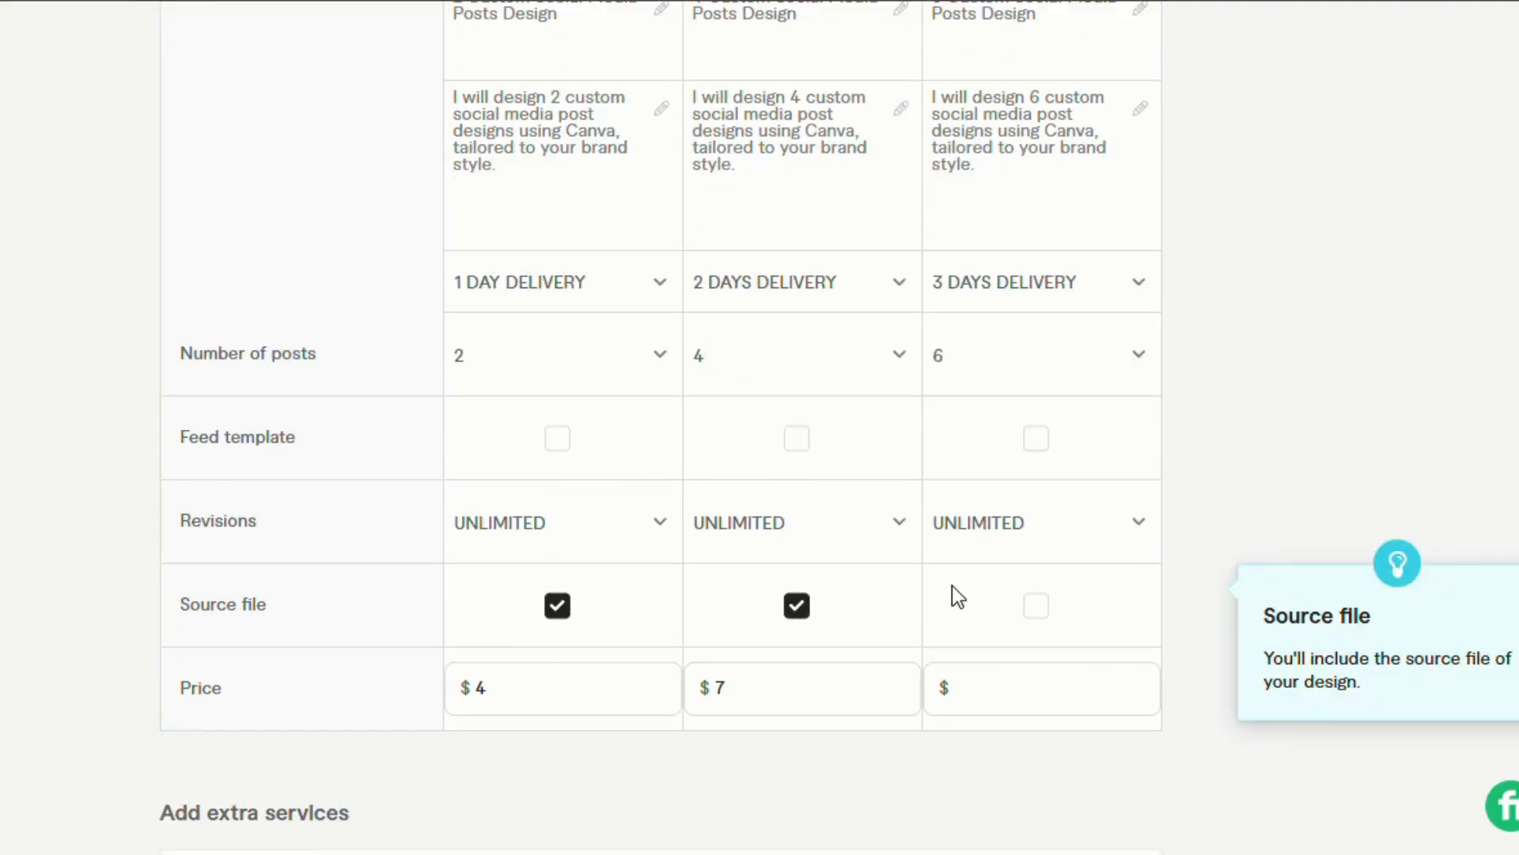
click(1034, 609)
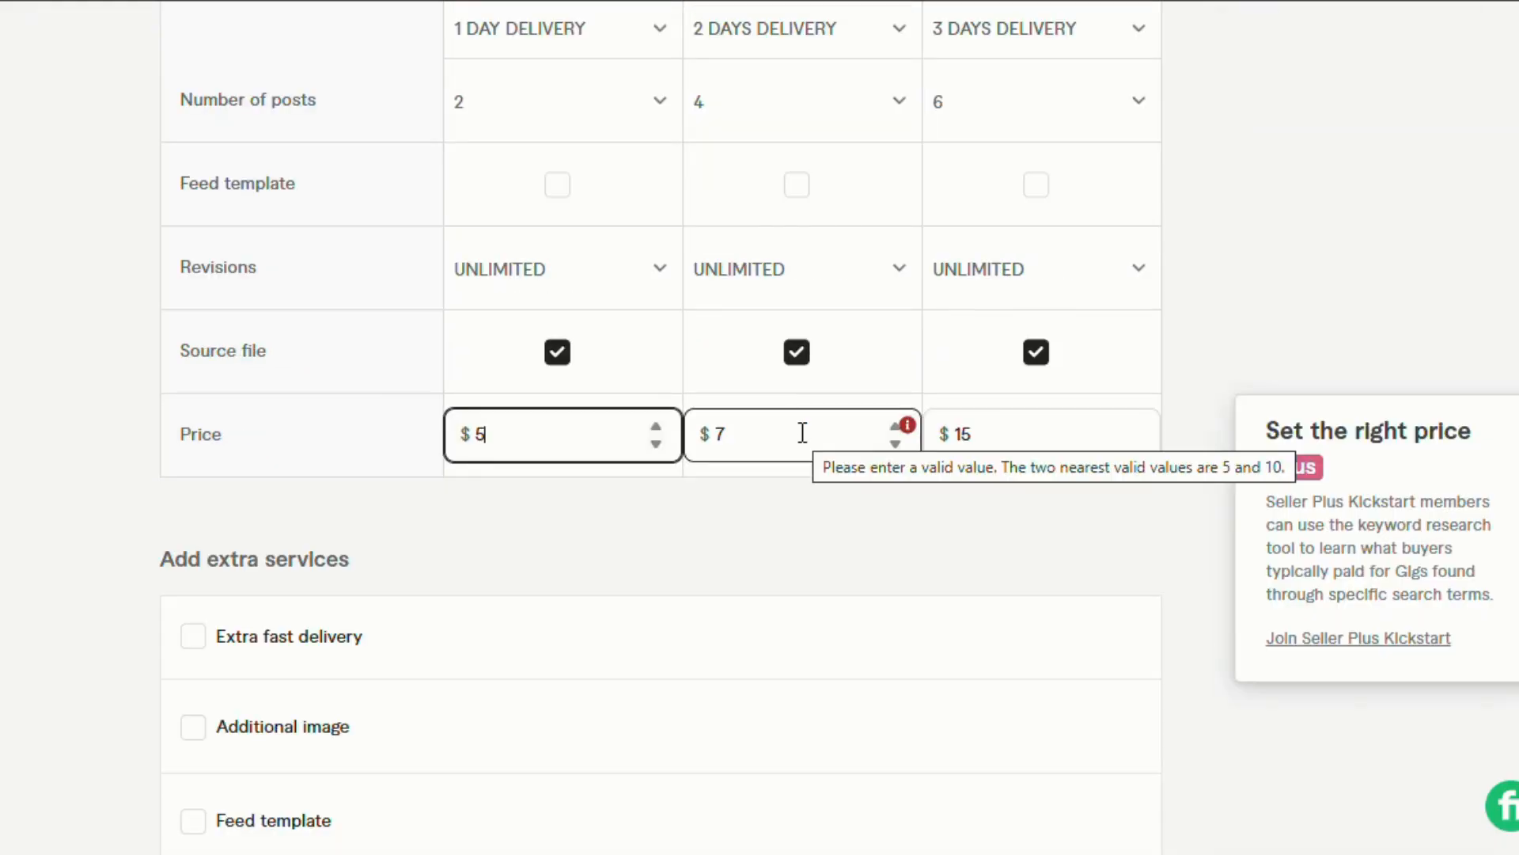
click(802, 433)
key(BackSpace)
text(10)
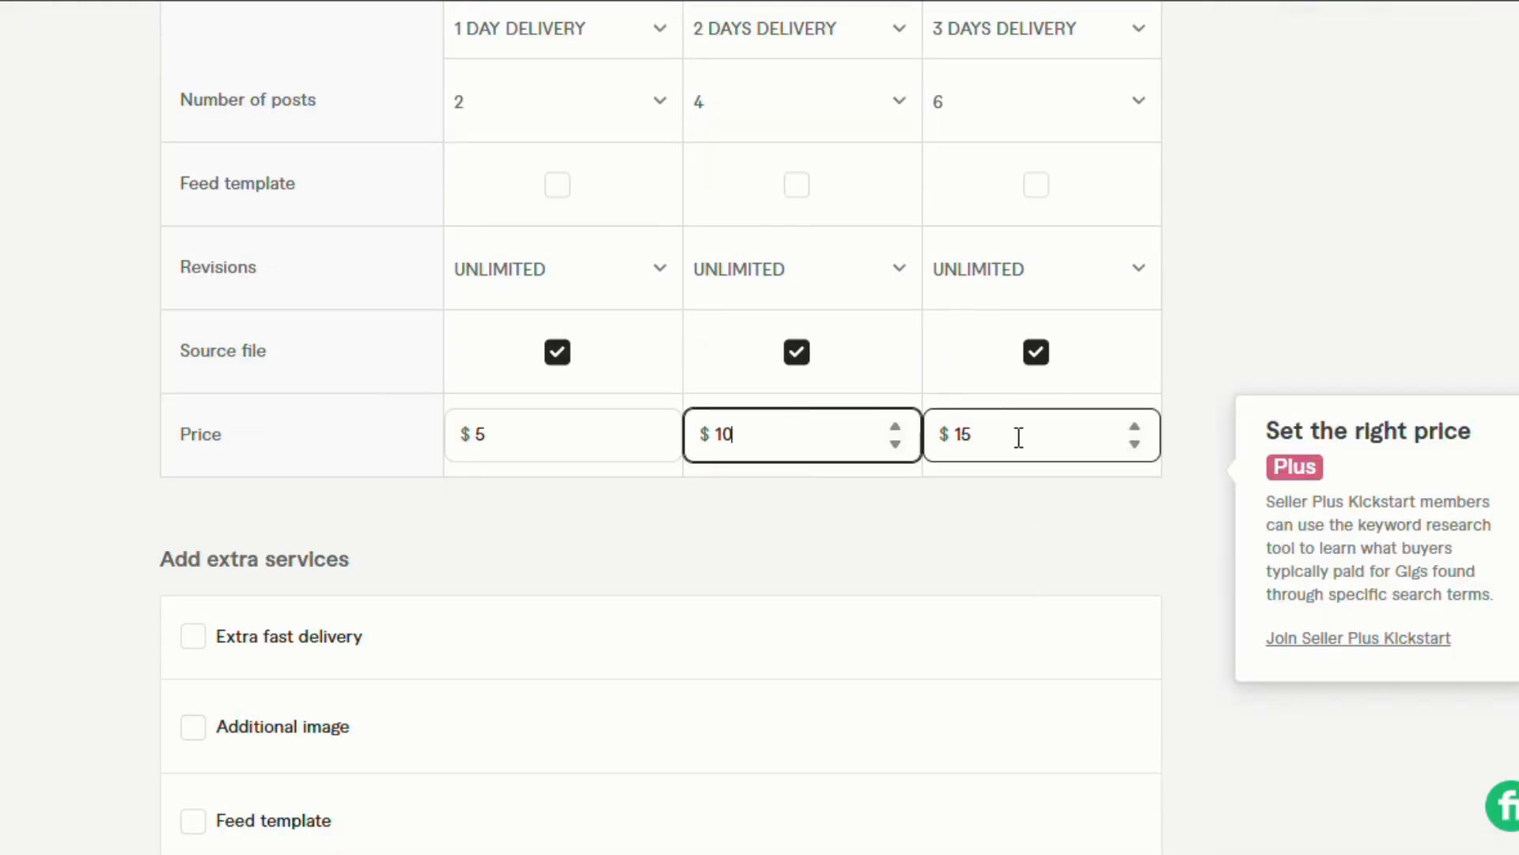
click(1019, 437)
scroll(980, 443, down, 3)
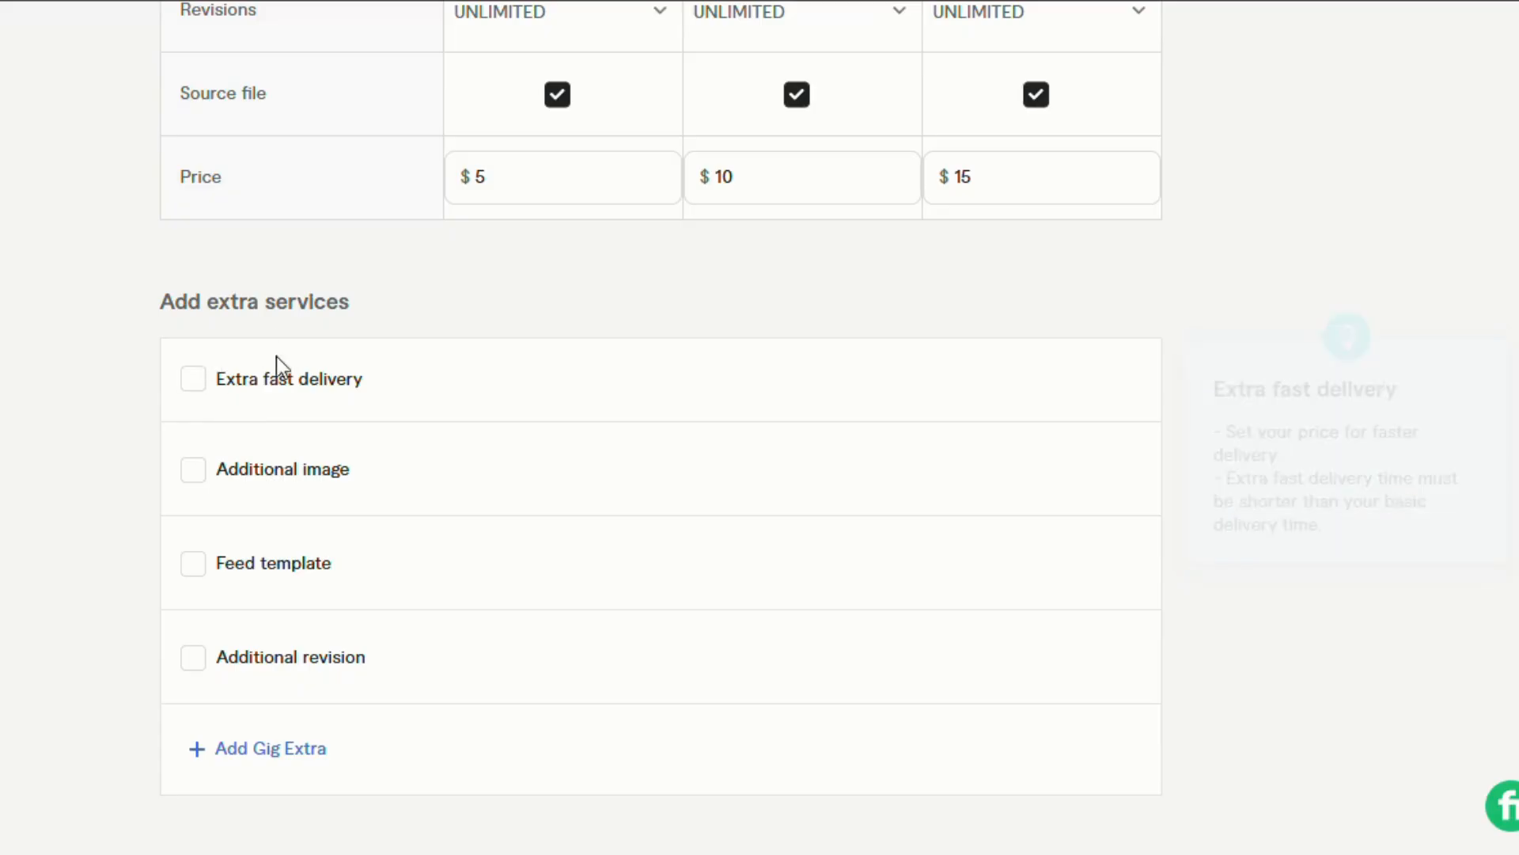
Step: Enable the extra fast delivery service and offer the Standard package in 1 day for an extra $5
click(206, 386)
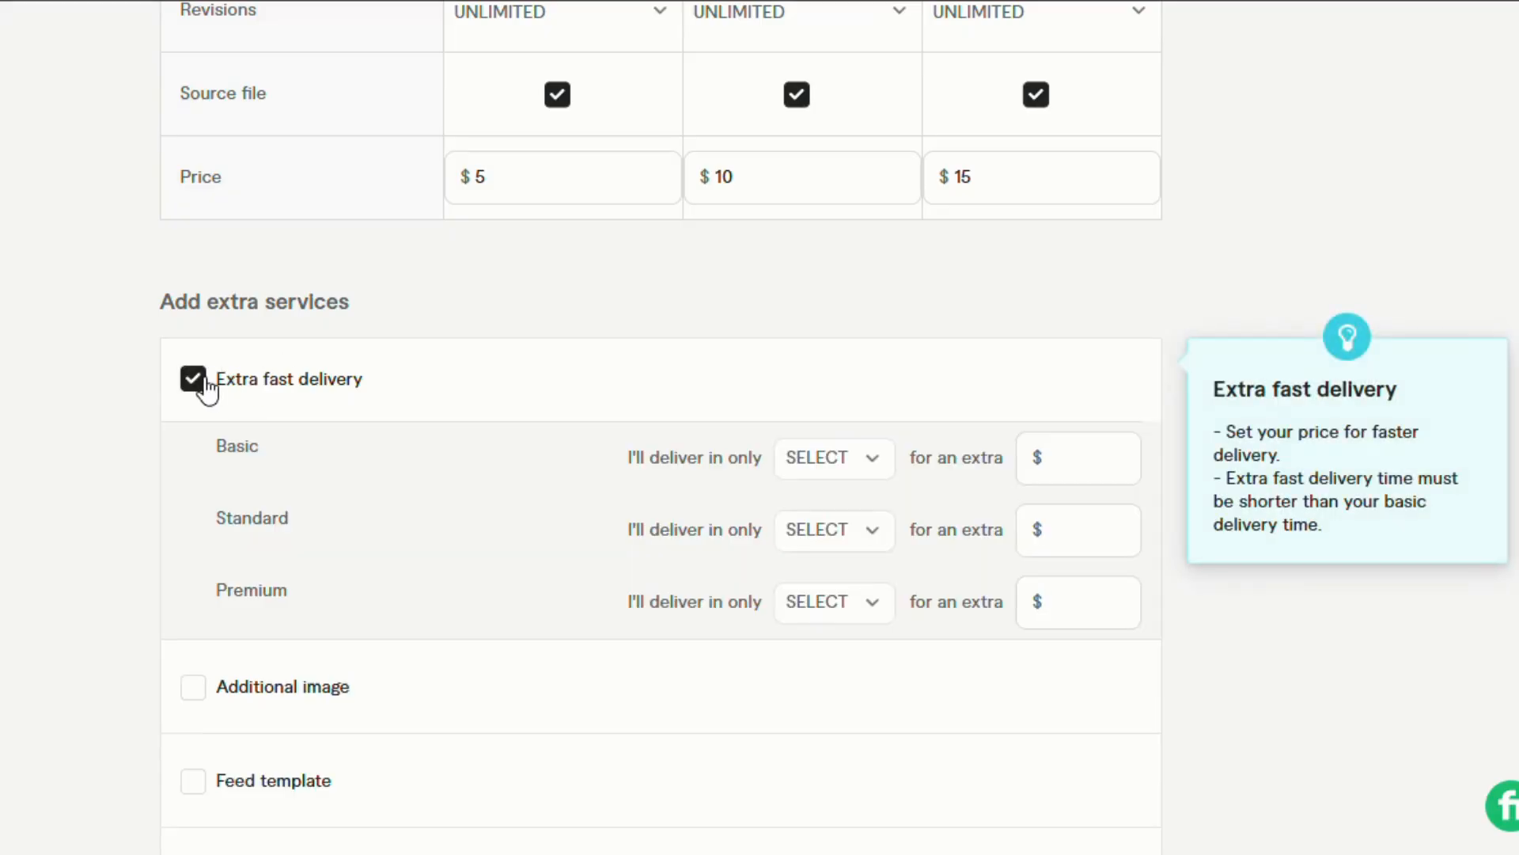
click(878, 479)
click(875, 534)
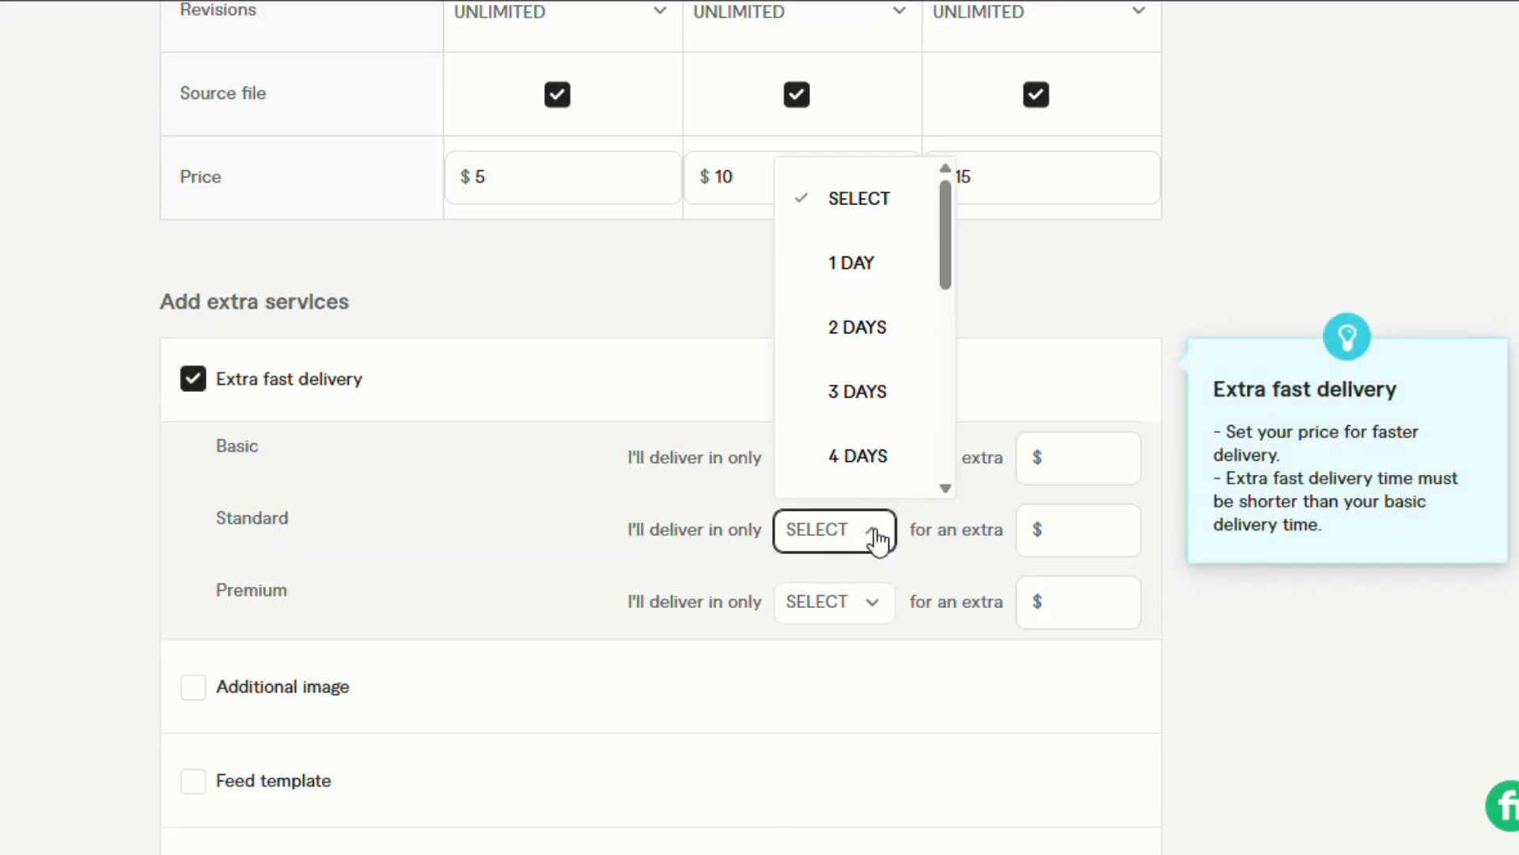
click(887, 291)
click(1064, 542)
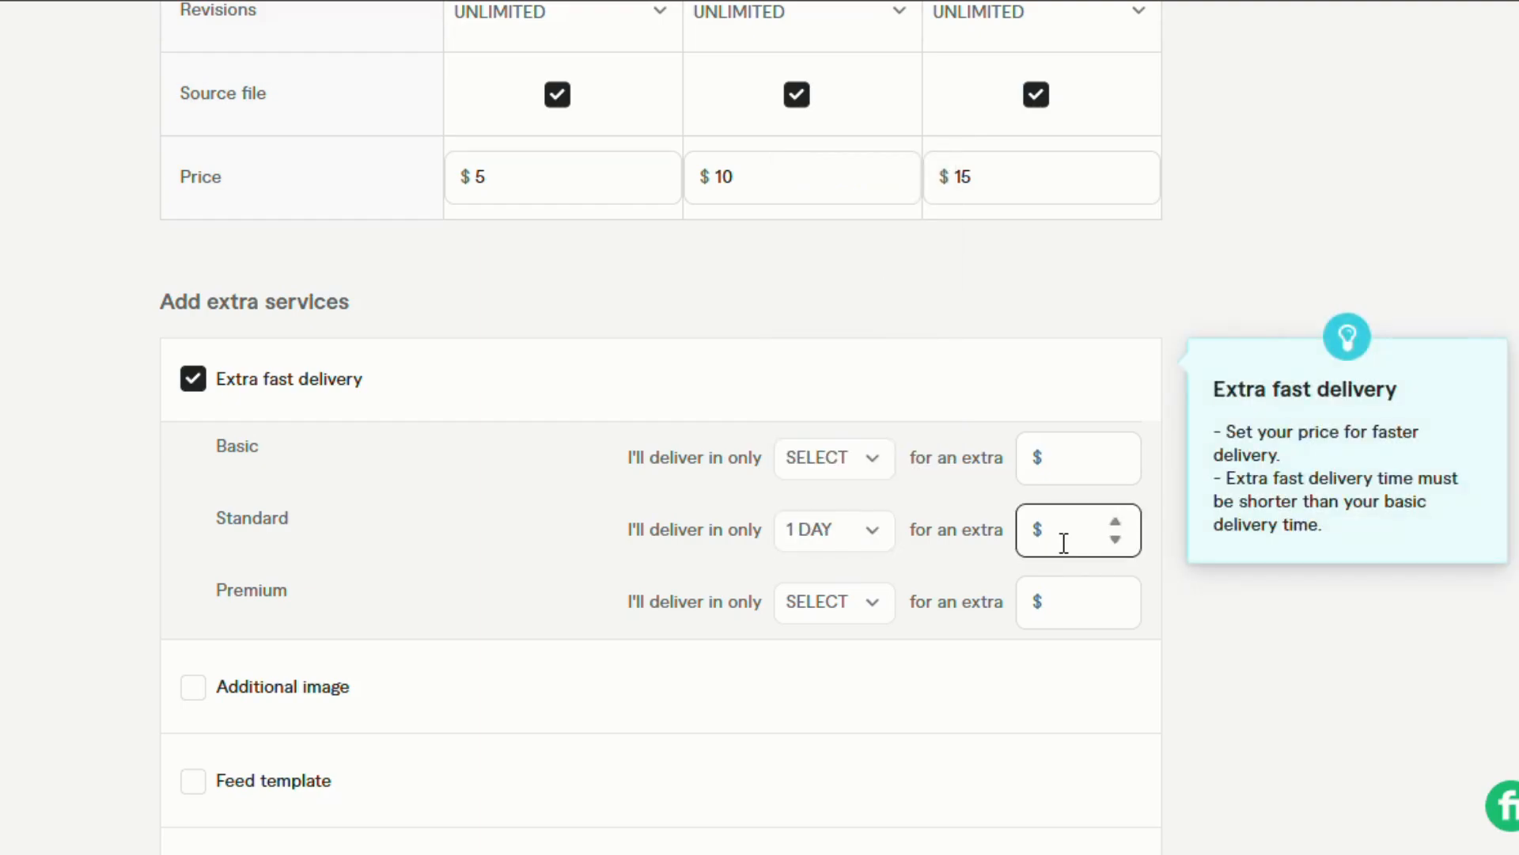
click(1064, 542)
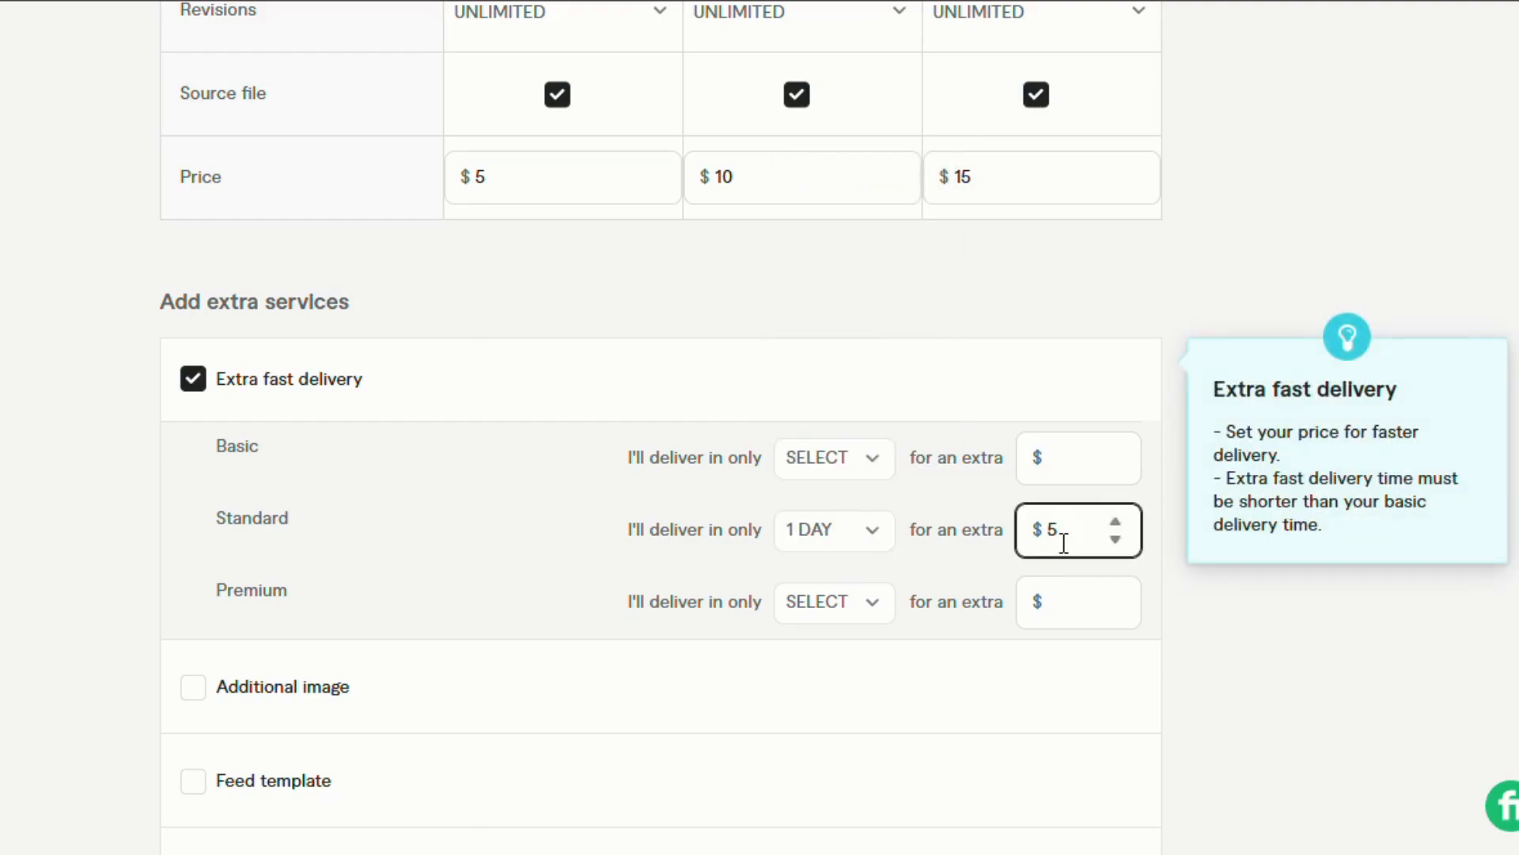
text(5)
Step: Offer extra fast delivery of the Premium package in 2 days for an extra $10
click(874, 606)
click(870, 417)
click(1104, 599)
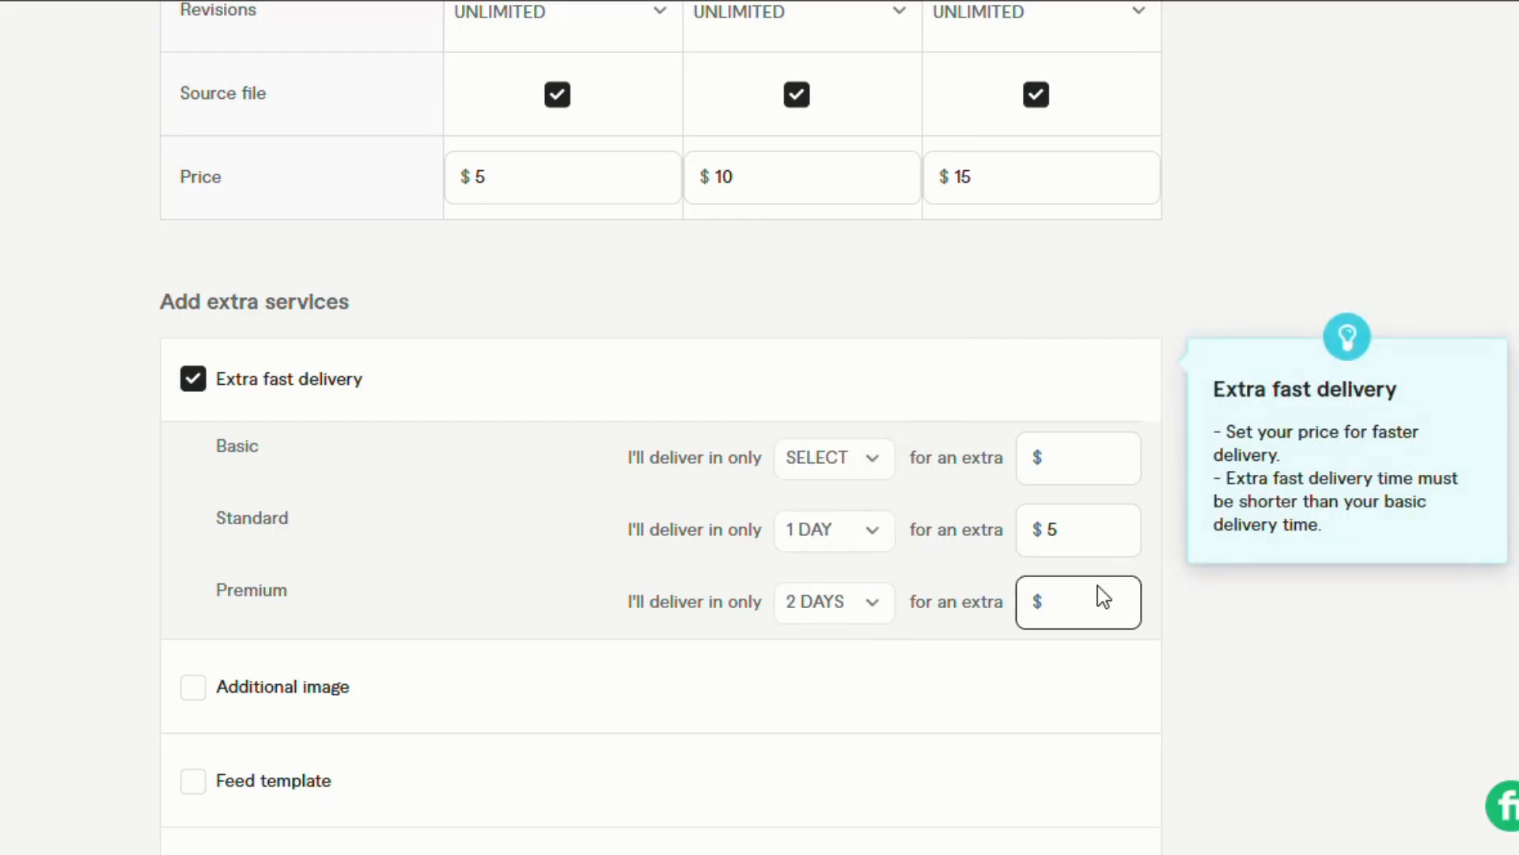
text(10)
click(1198, 524)
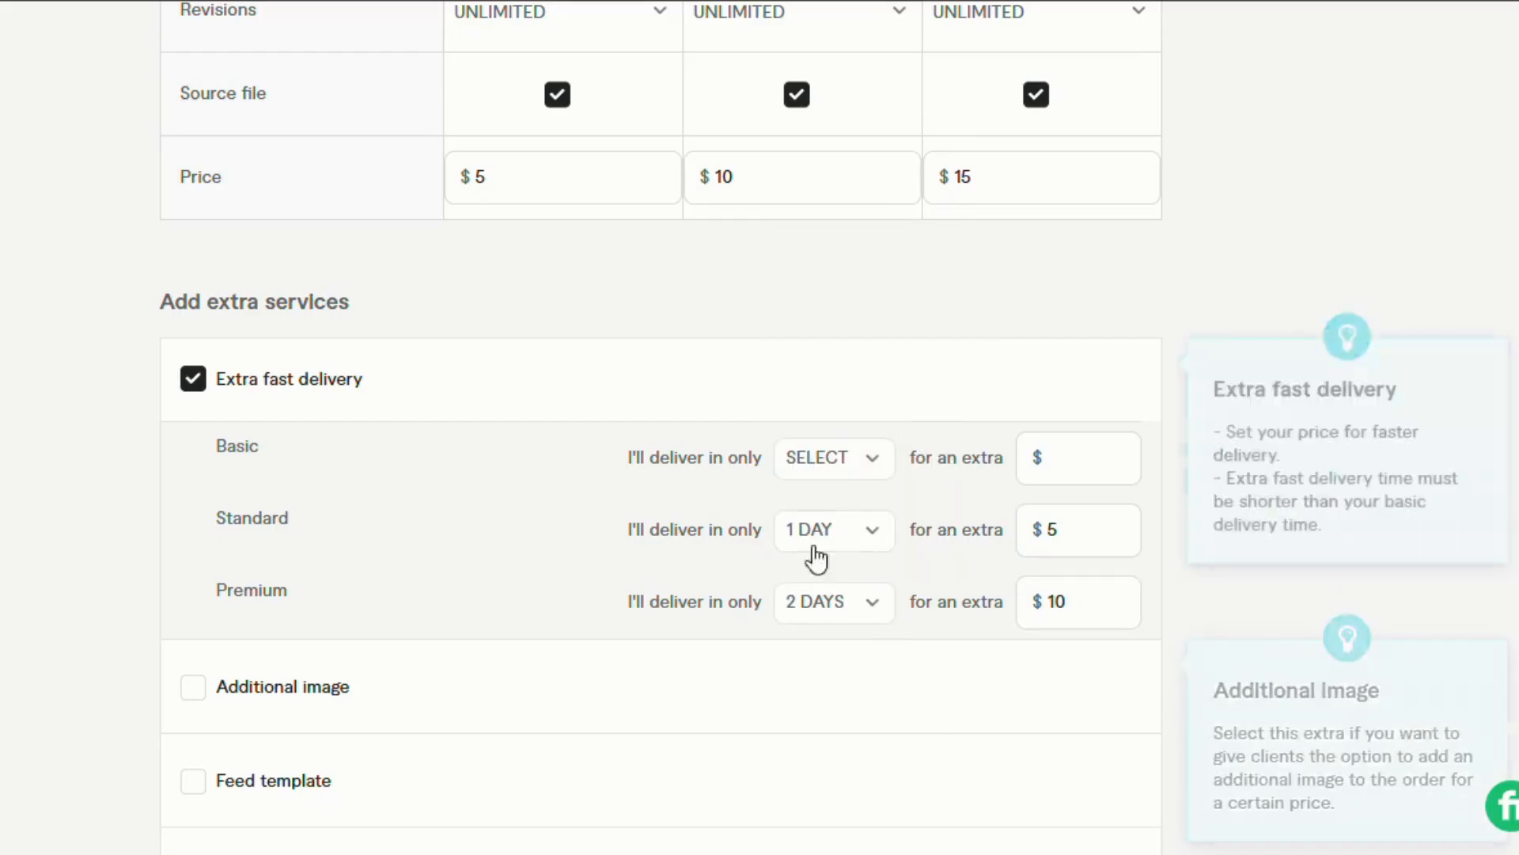
Step: Save the pricing and continue to the gig's Description & FAQ stage
scroll(797, 501, down, 10)
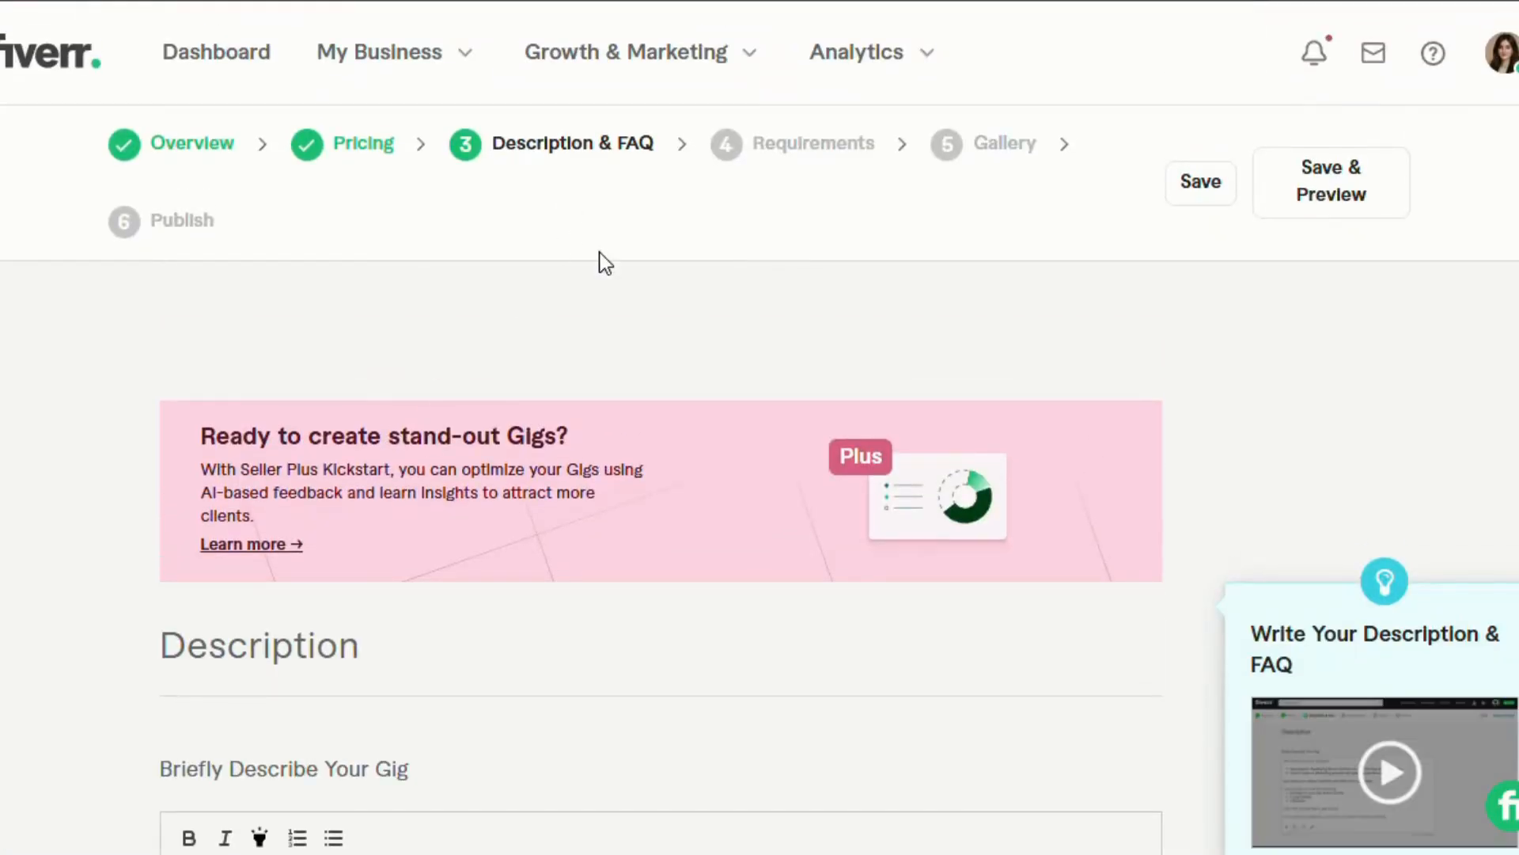
scroll(601, 261, down, 10)
scroll(601, 261, up, 2)
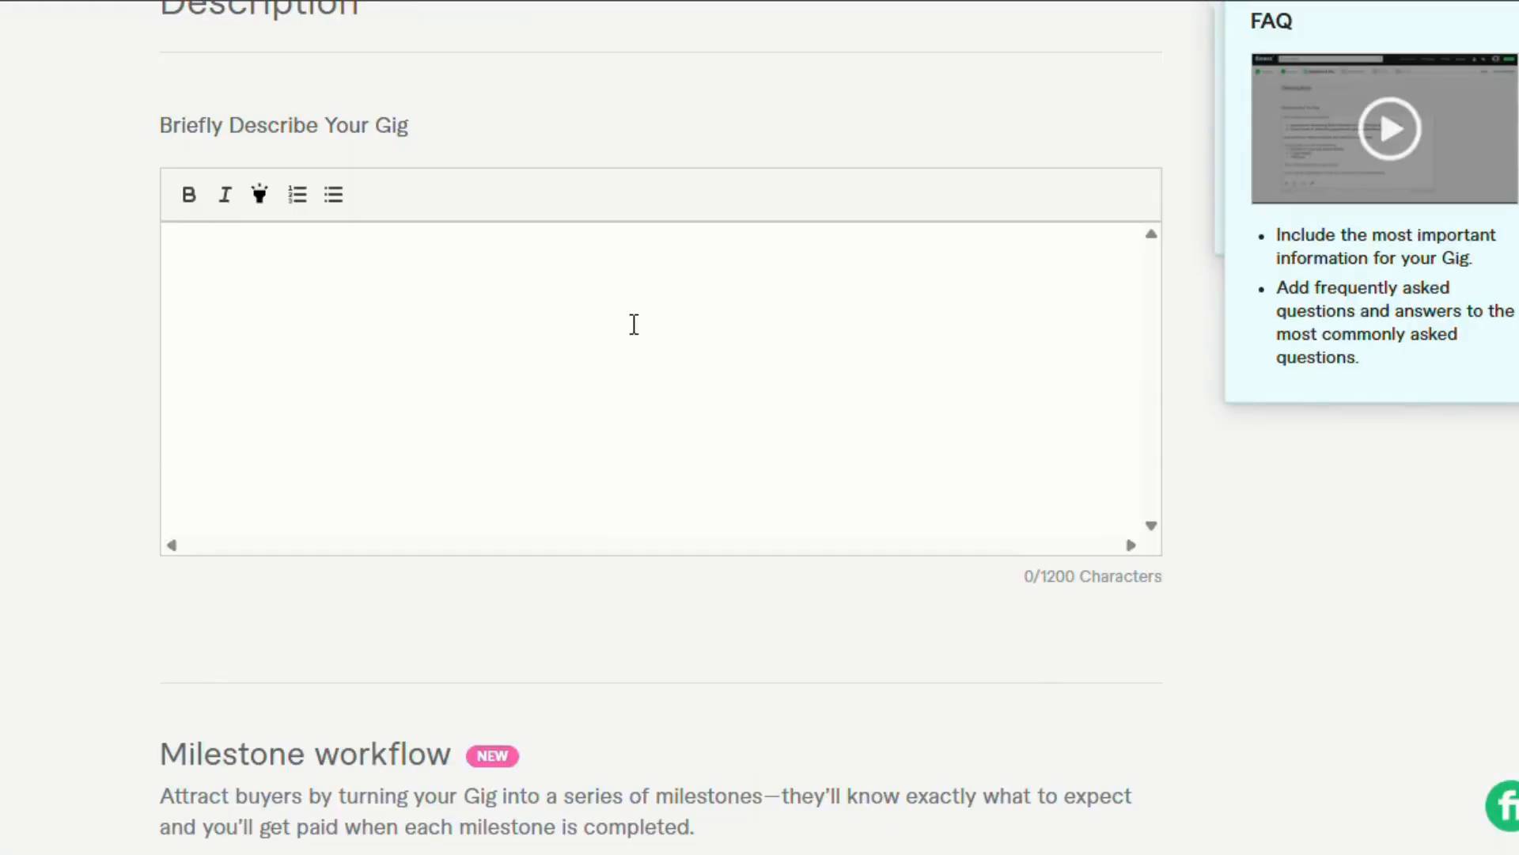
Step: Examine the "About this gig" text of the reference social media post design gig
scroll(611, 430, up, 8)
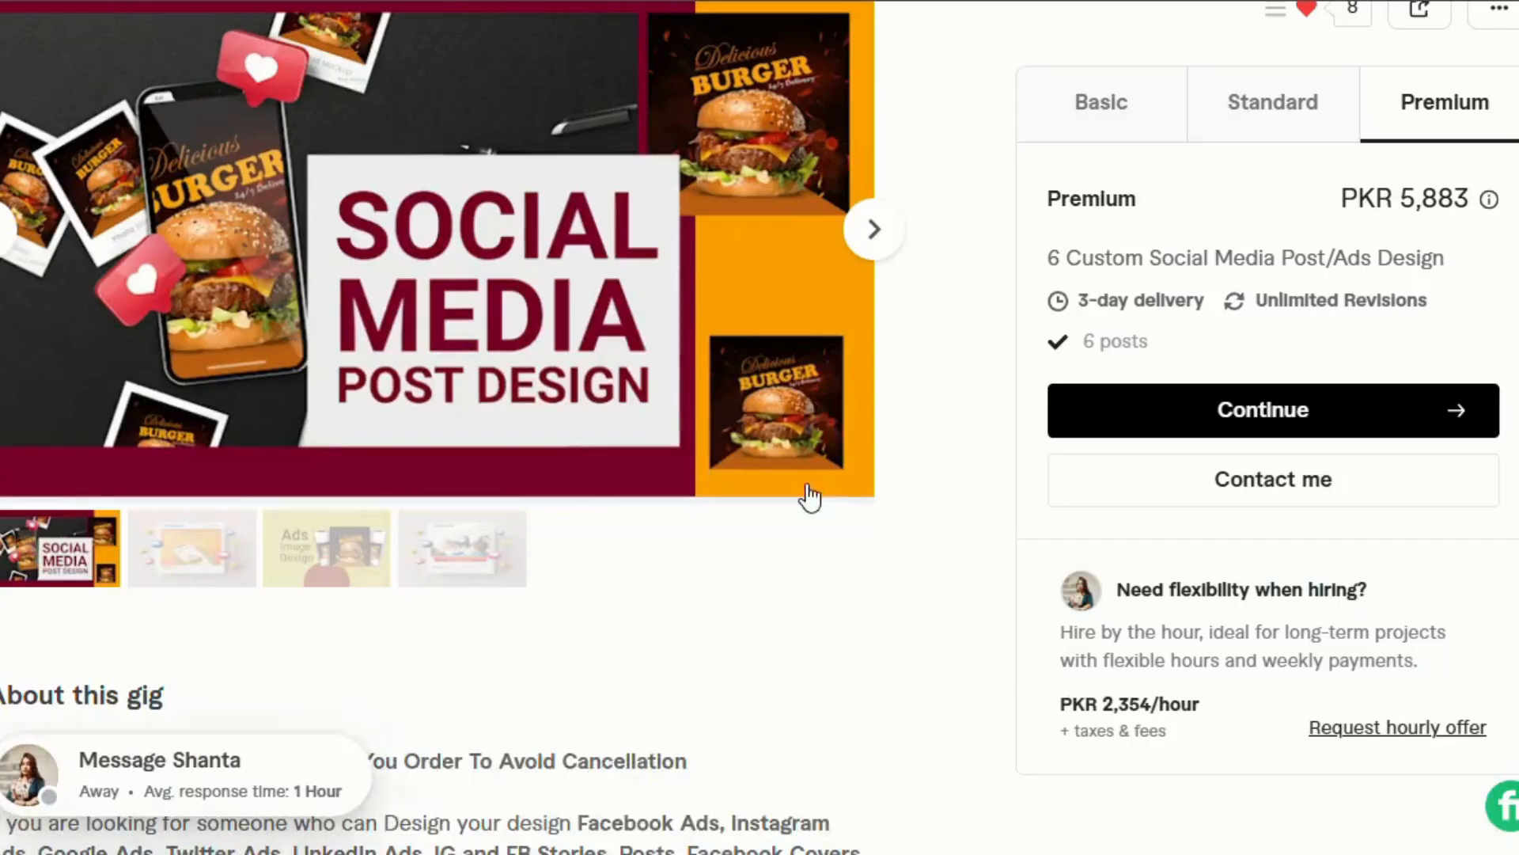
scroll(807, 499, down, 5)
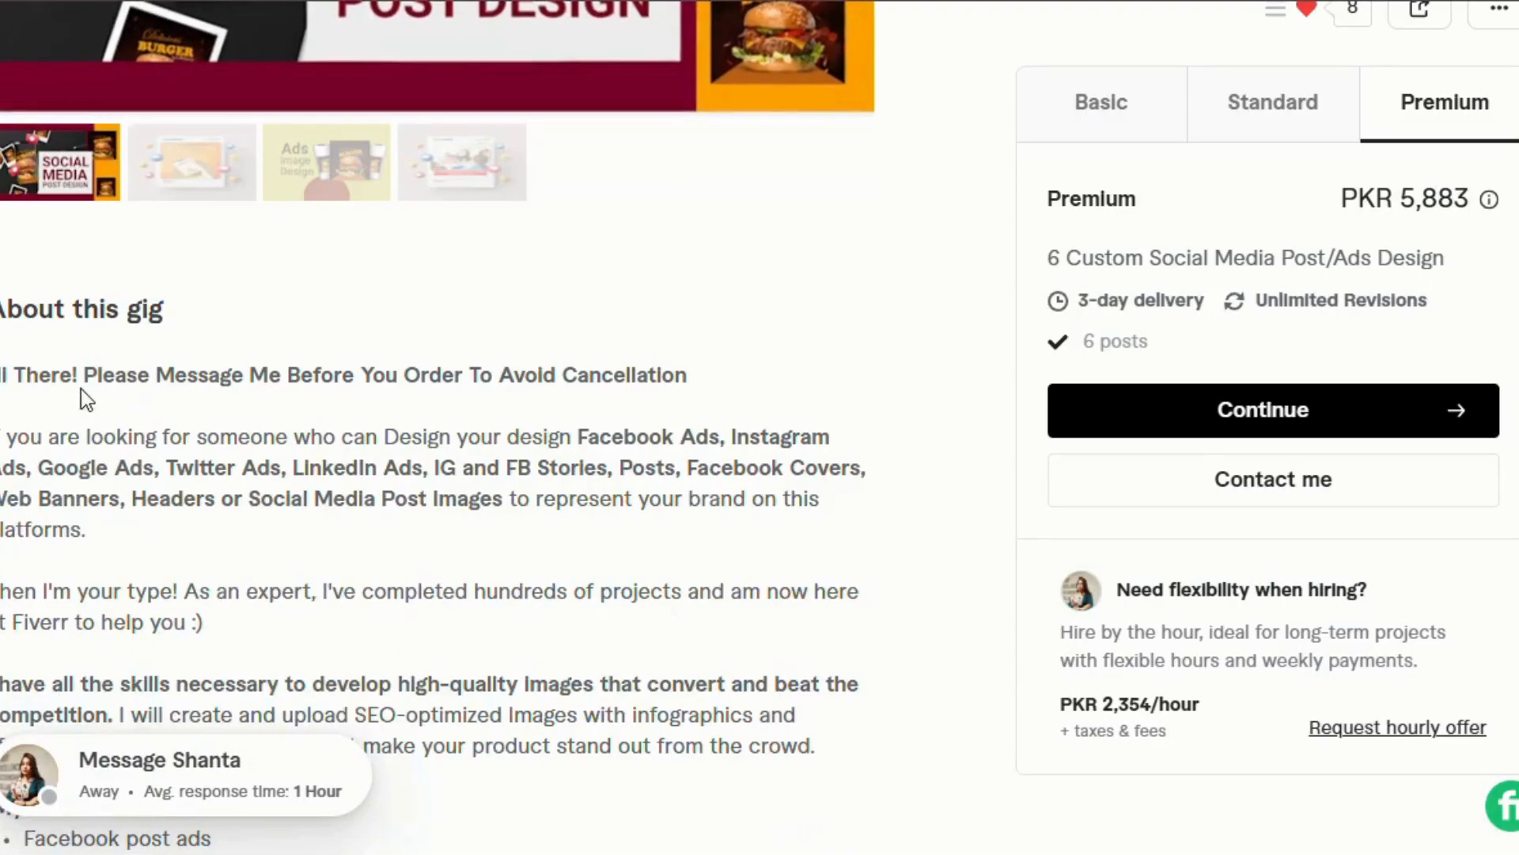
scroll(359, 405, down, 10)
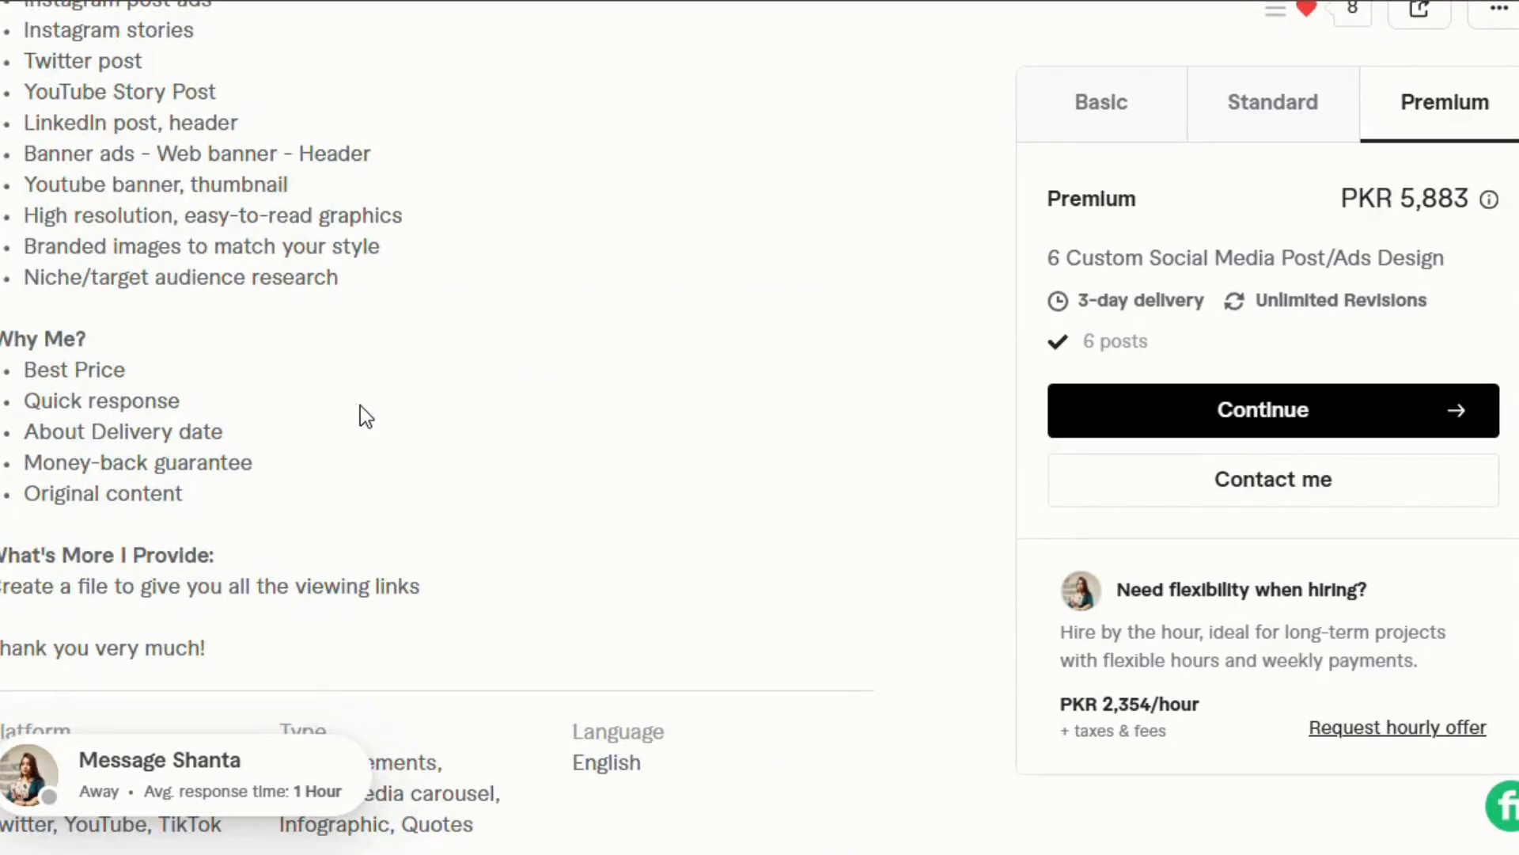
scroll(360, 405, up, 10)
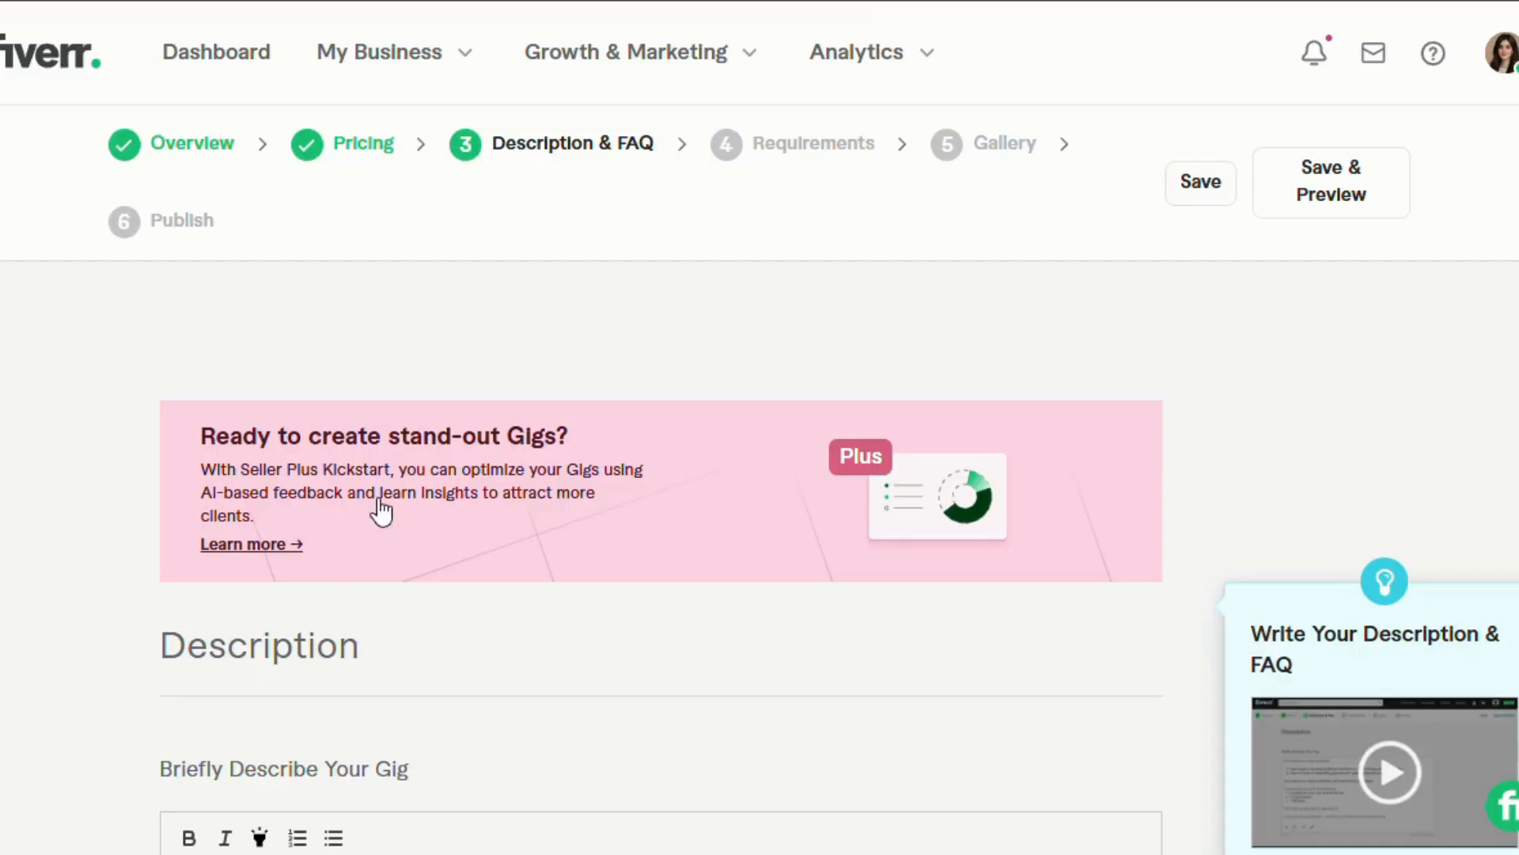
Step: Fill in the gig description beginning "Hi There! Please Contact the Requirements before placing an order to avoid cancellation" and read it through
scroll(381, 514, down, 1)
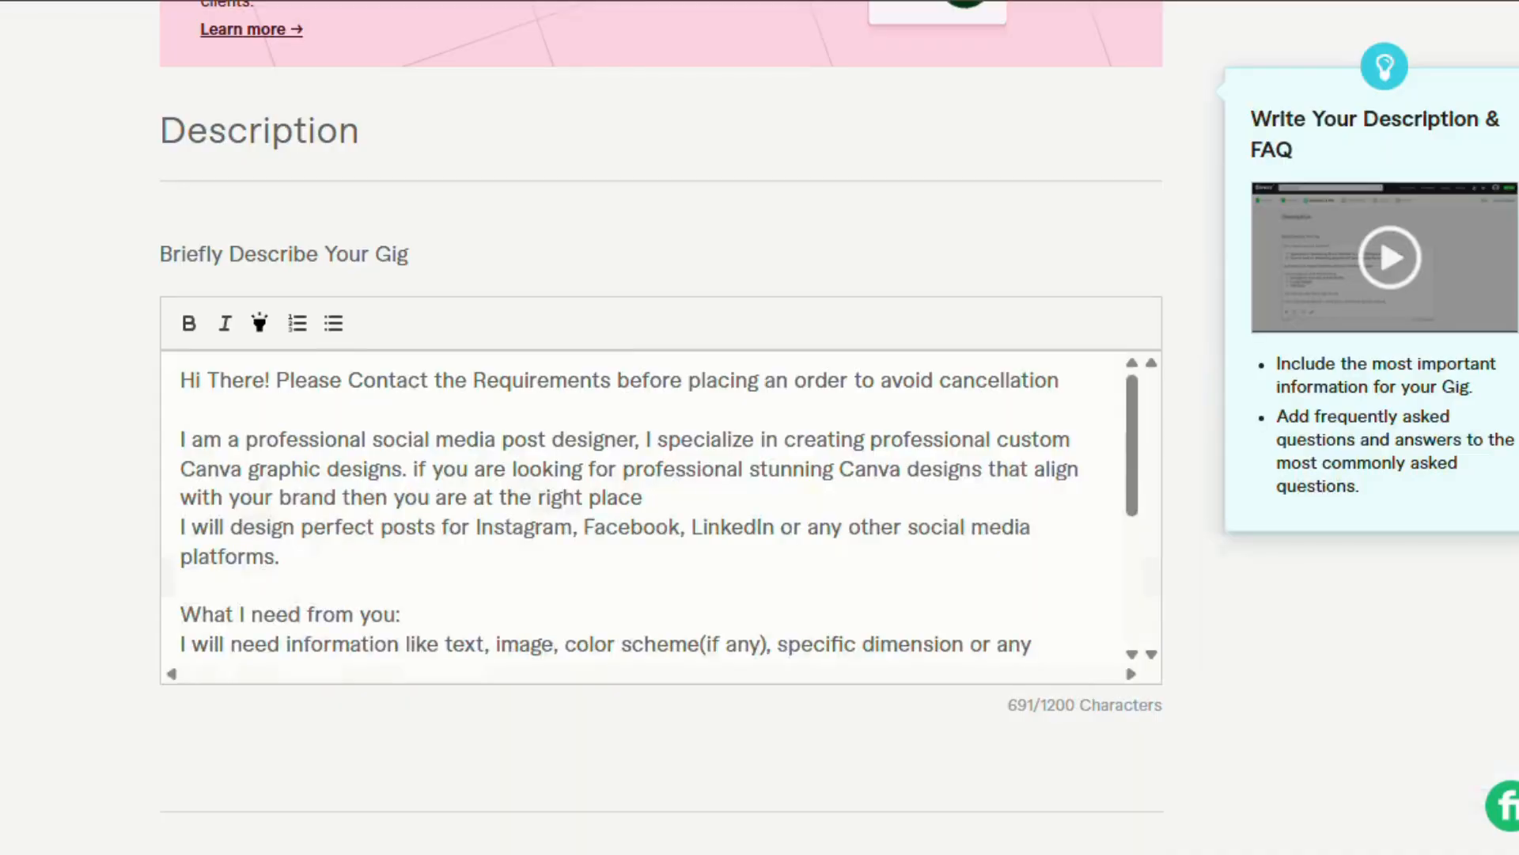
scroll(496, 443, down, 5)
scroll(496, 445, up, 5)
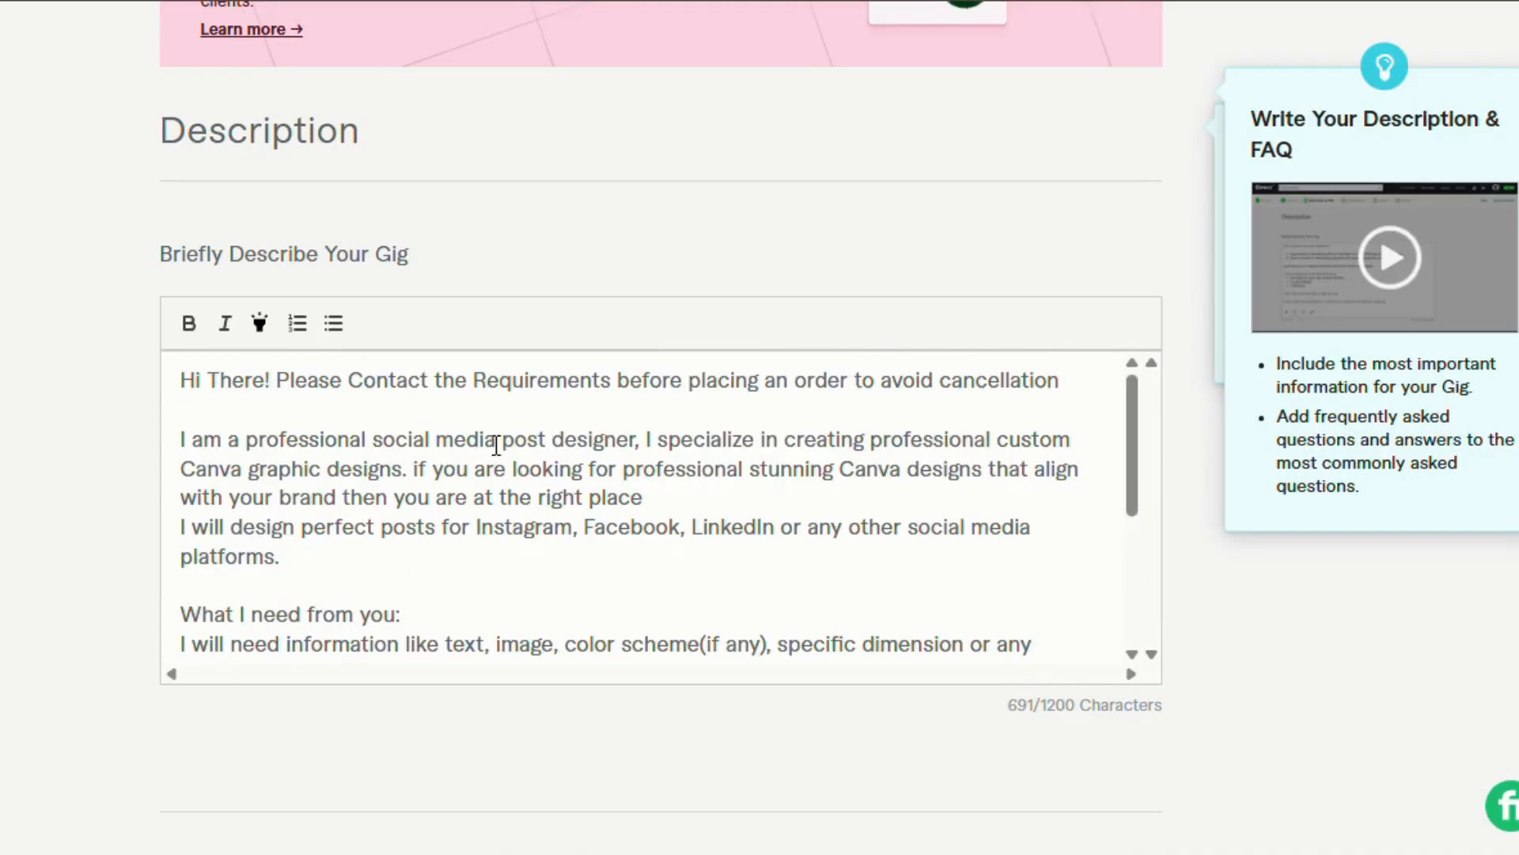
scroll(563, 588, up, 6)
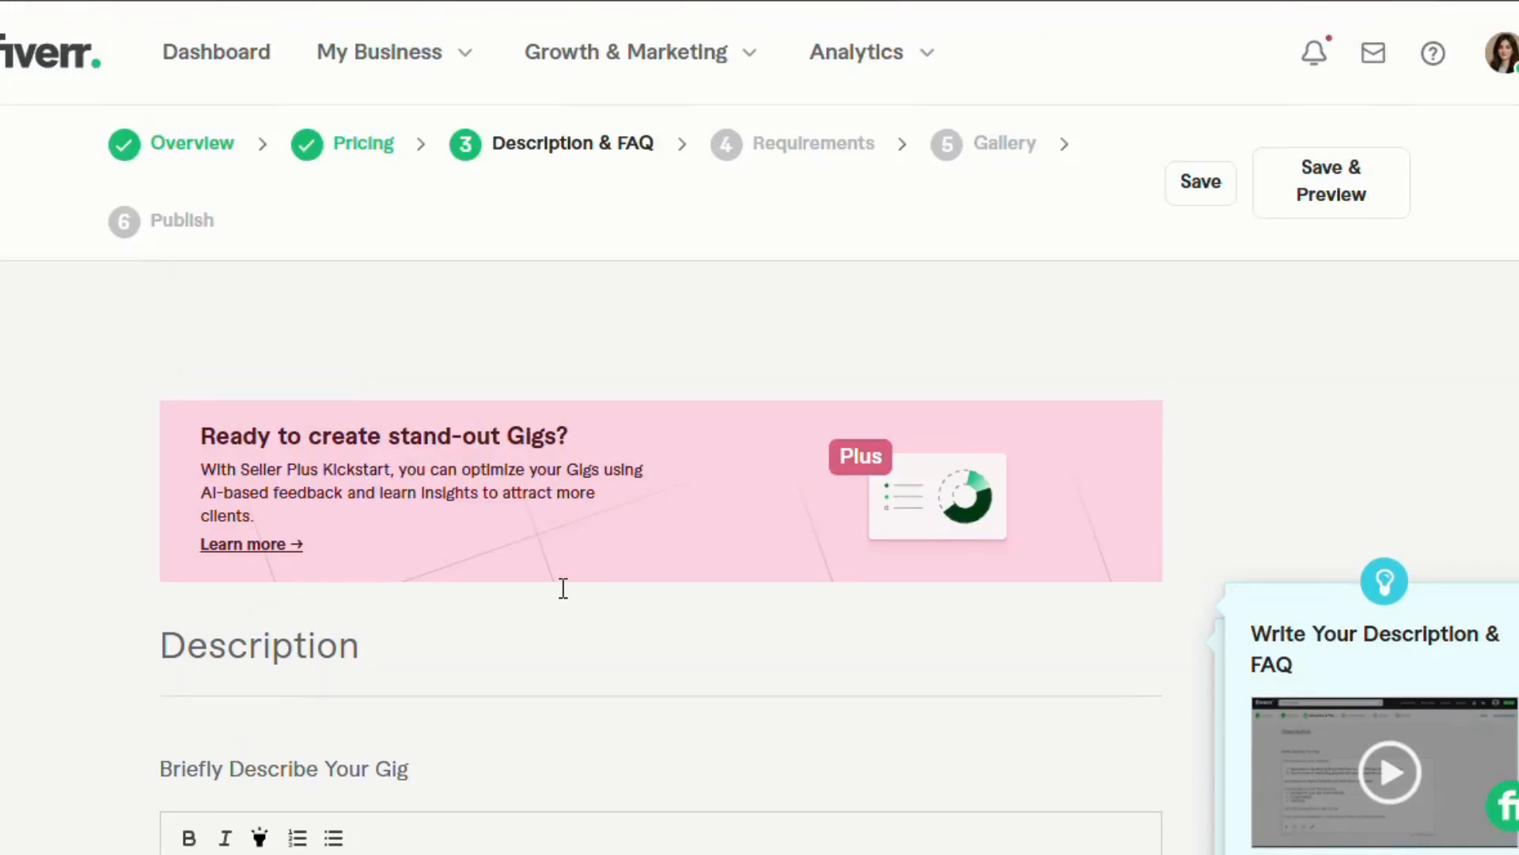
scroll(563, 588, down, 6)
scroll(560, 582, down, 5)
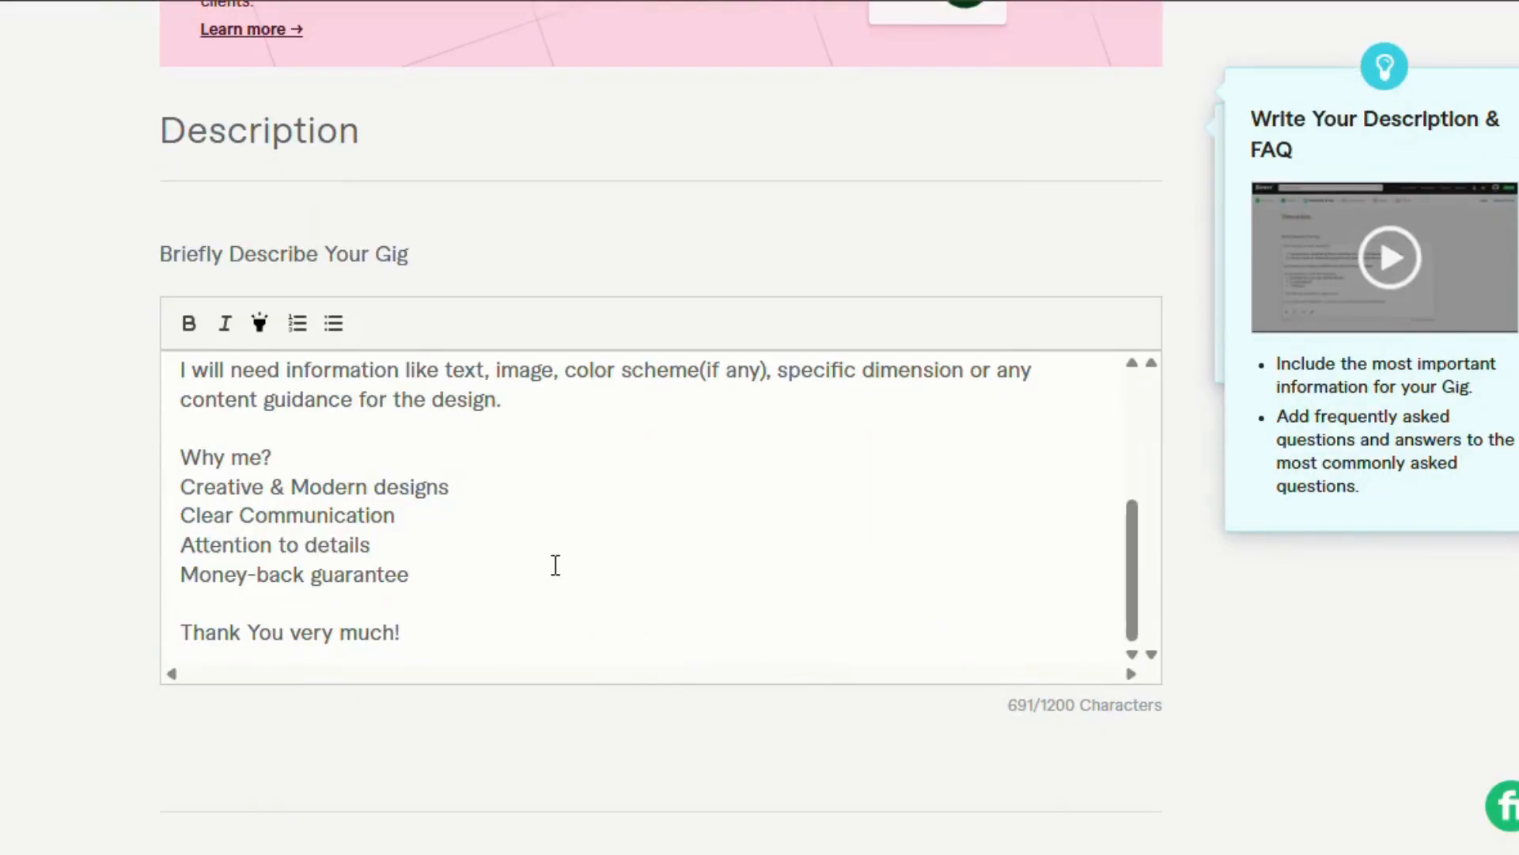
scroll(556, 565, up, 5)
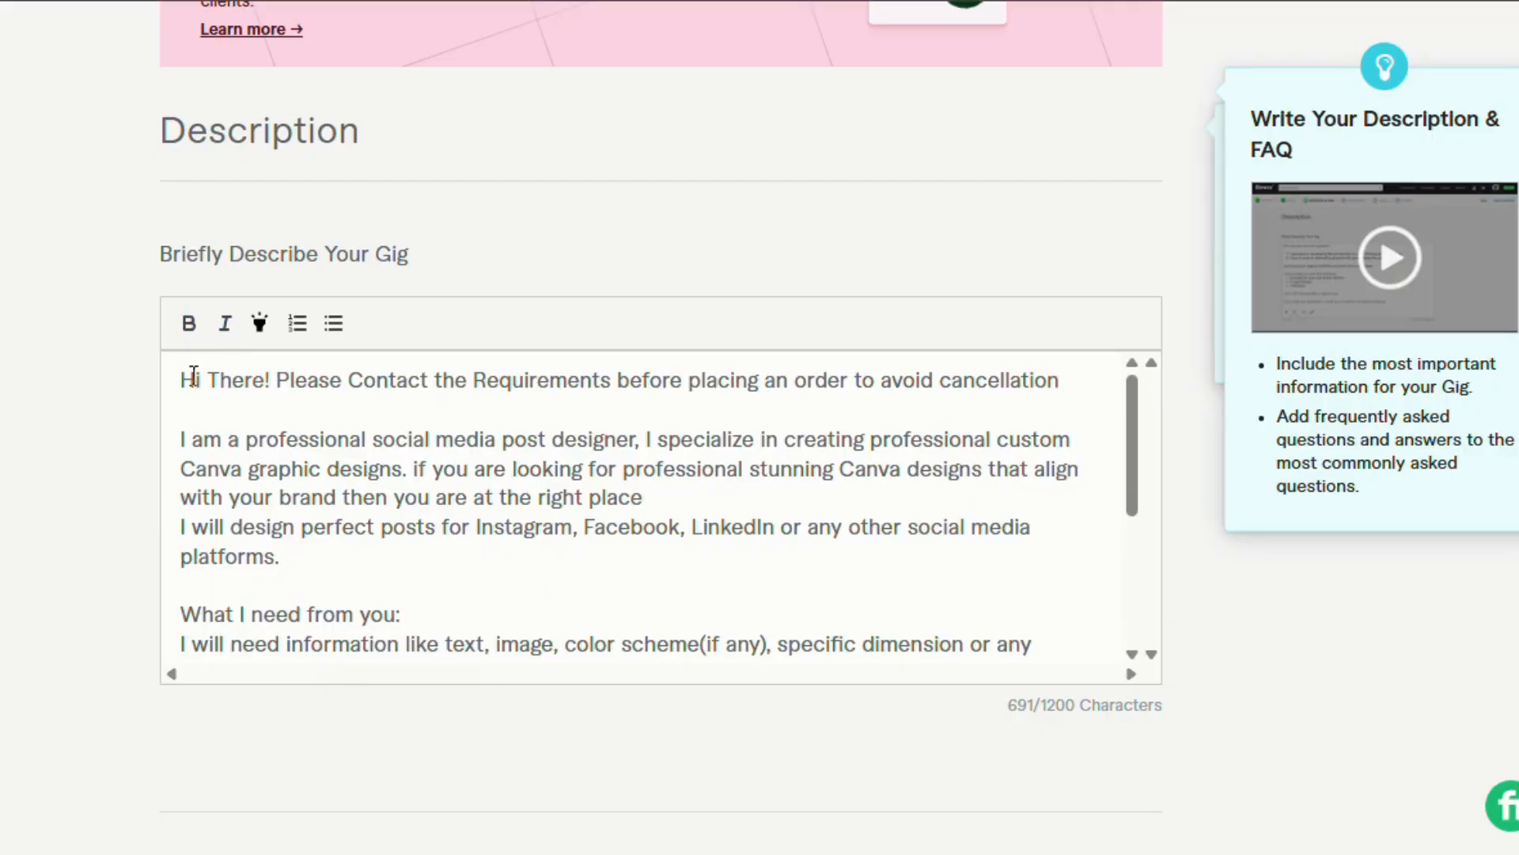
scroll(230, 553, down, 4)
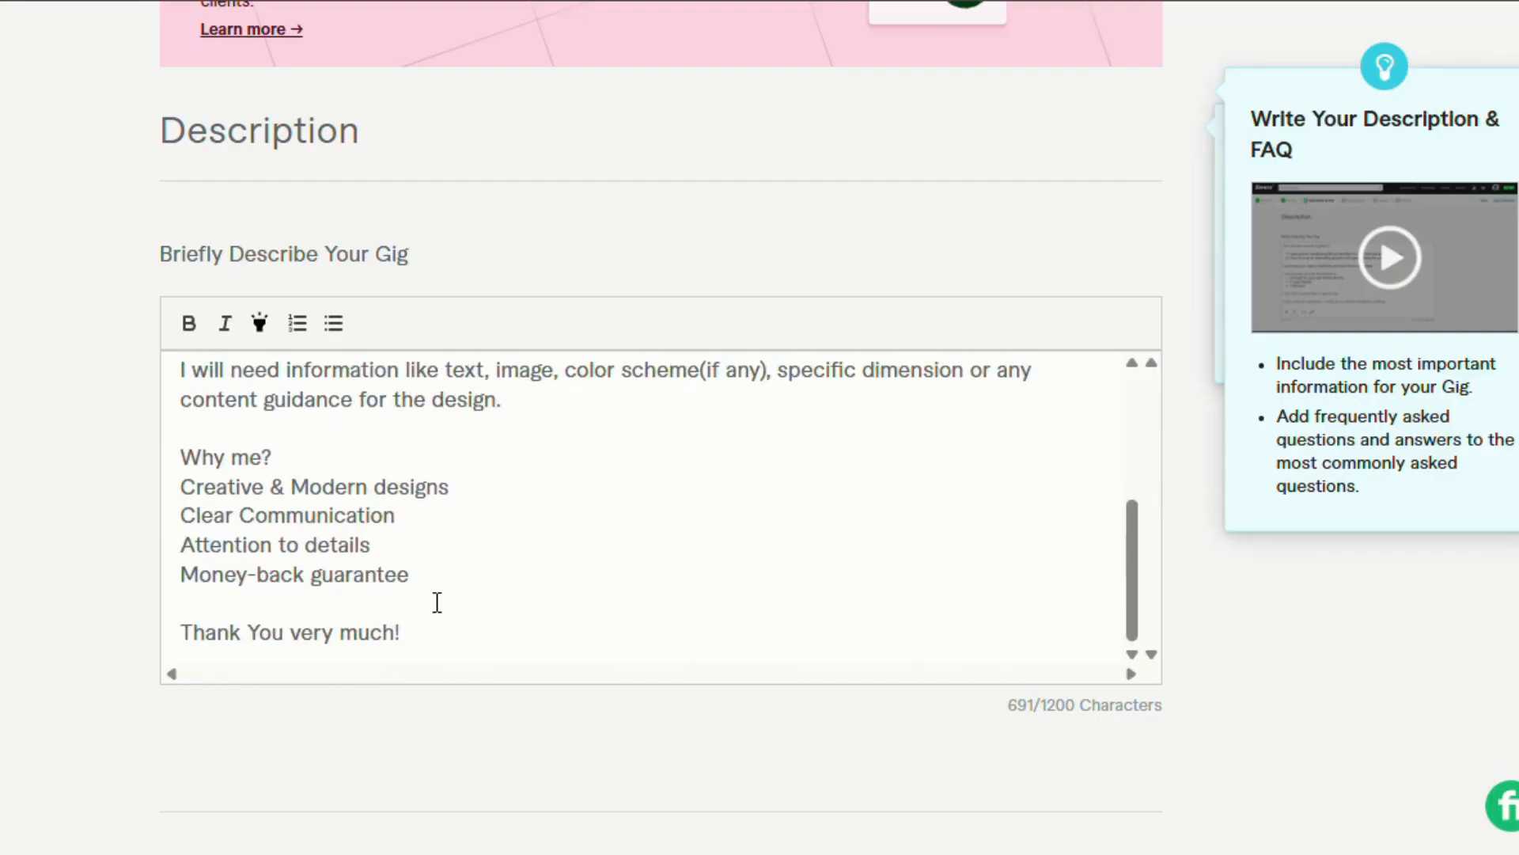
Step: Make the four "Why me?" points a bulleted list and bold "Contact the Requirements before placing an order to avoid cancellation" in the description
drag(427, 592, 167, 476)
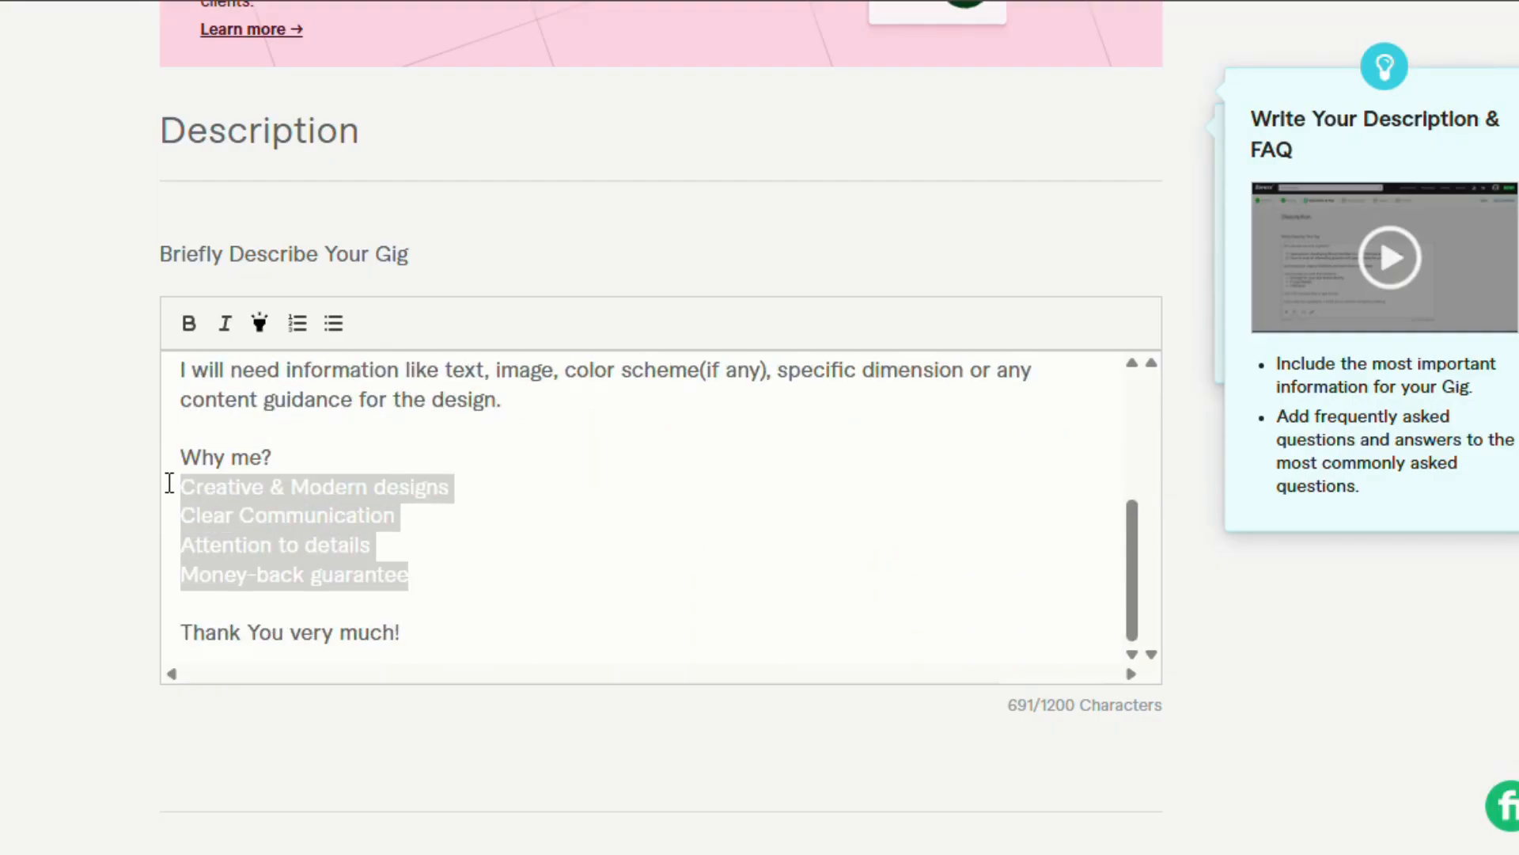
click(336, 328)
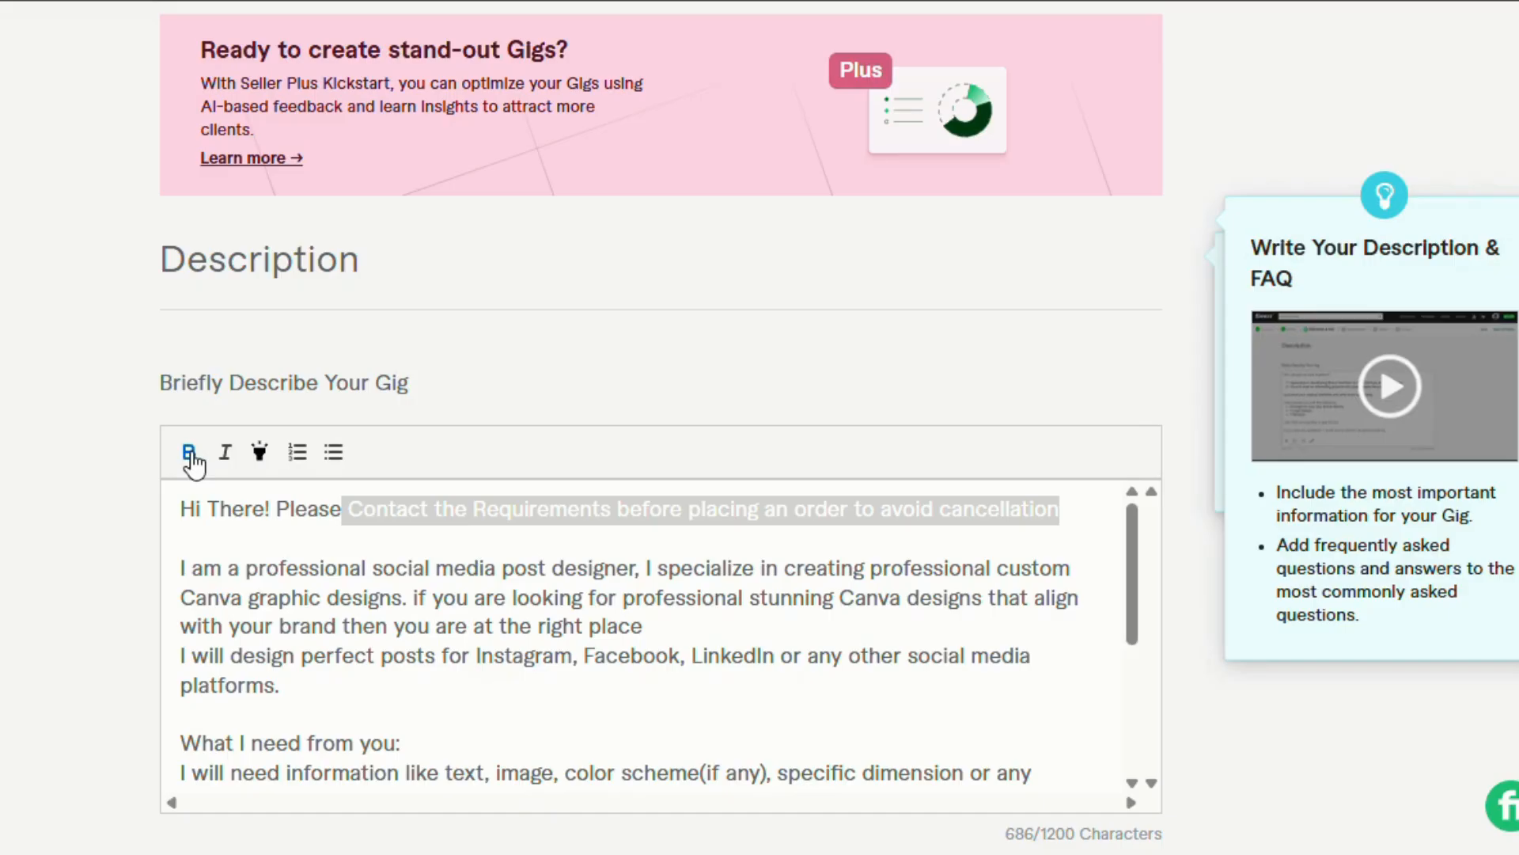
click(191, 459)
click(349, 544)
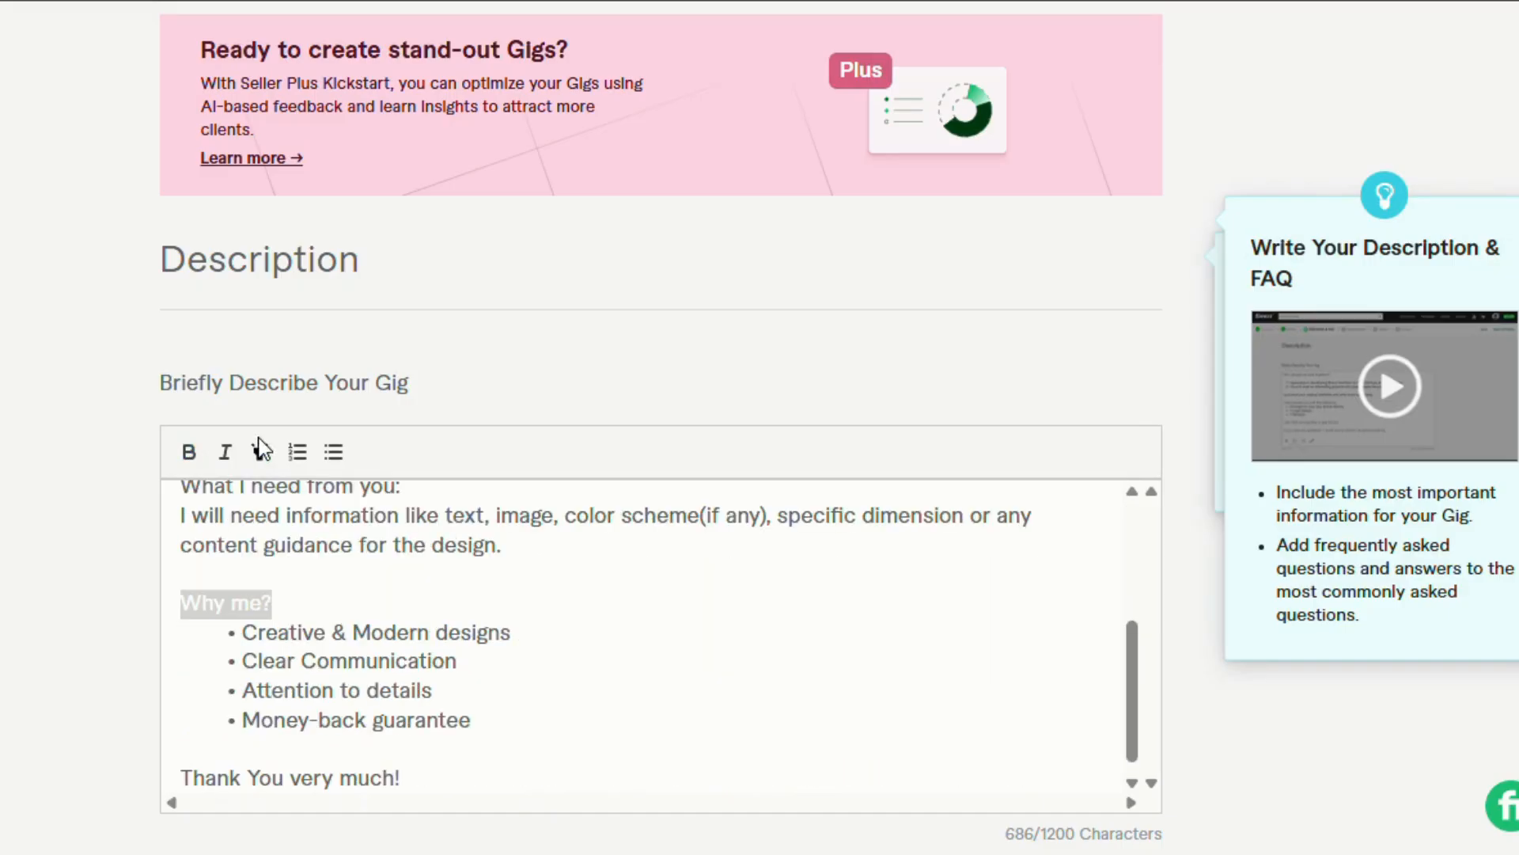
Step: Highlight the "Why me?" and "What I need from you:" headings in the gig description
click(259, 452)
click(412, 600)
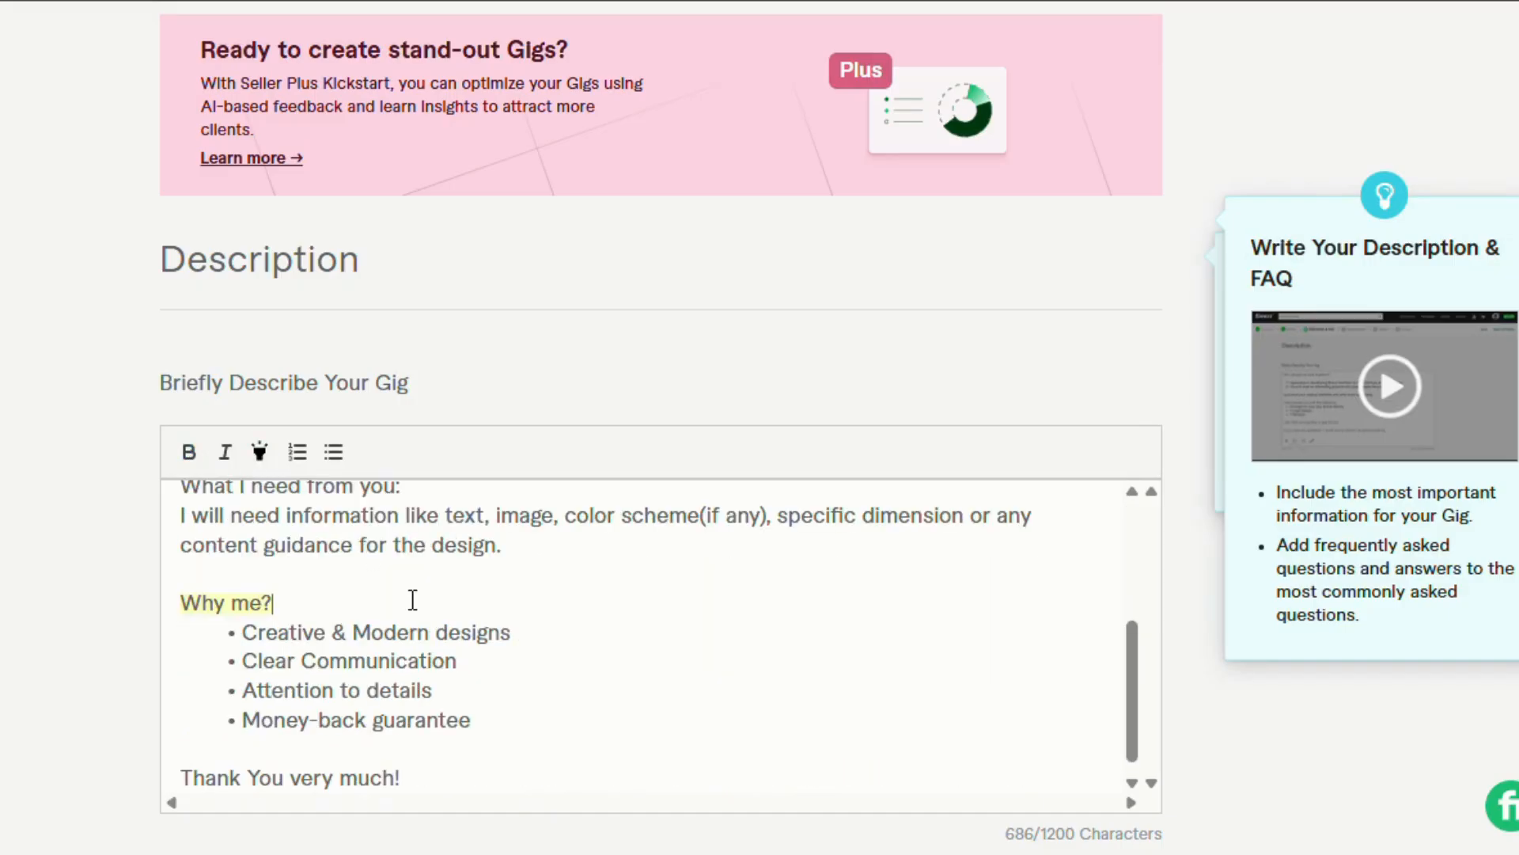
scroll(343, 596, up, 2)
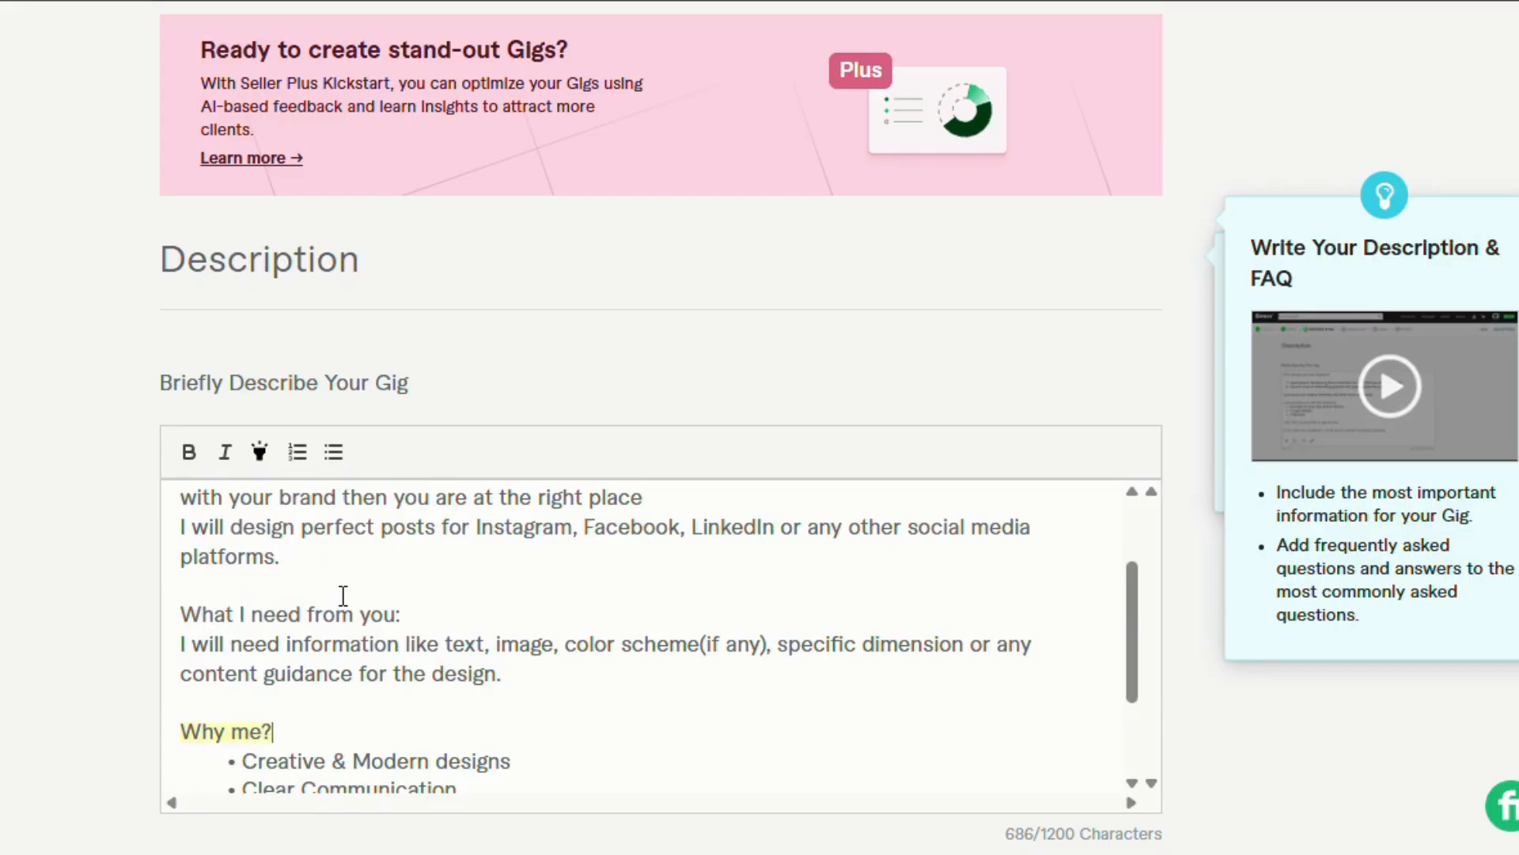
scroll(344, 596, down, 2)
scroll(344, 596, up, 4)
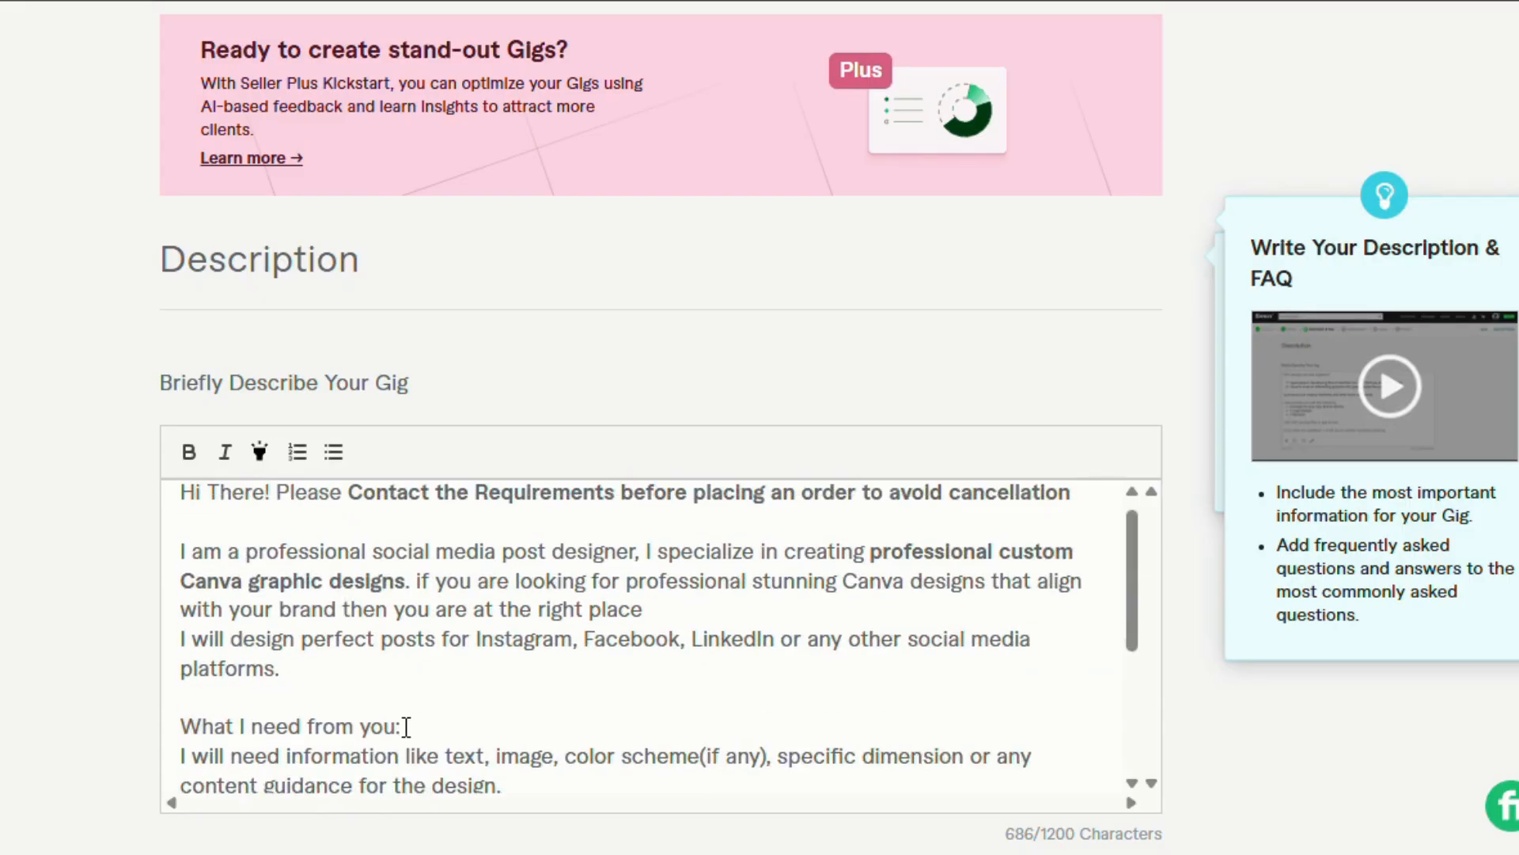
drag(404, 726, 181, 724)
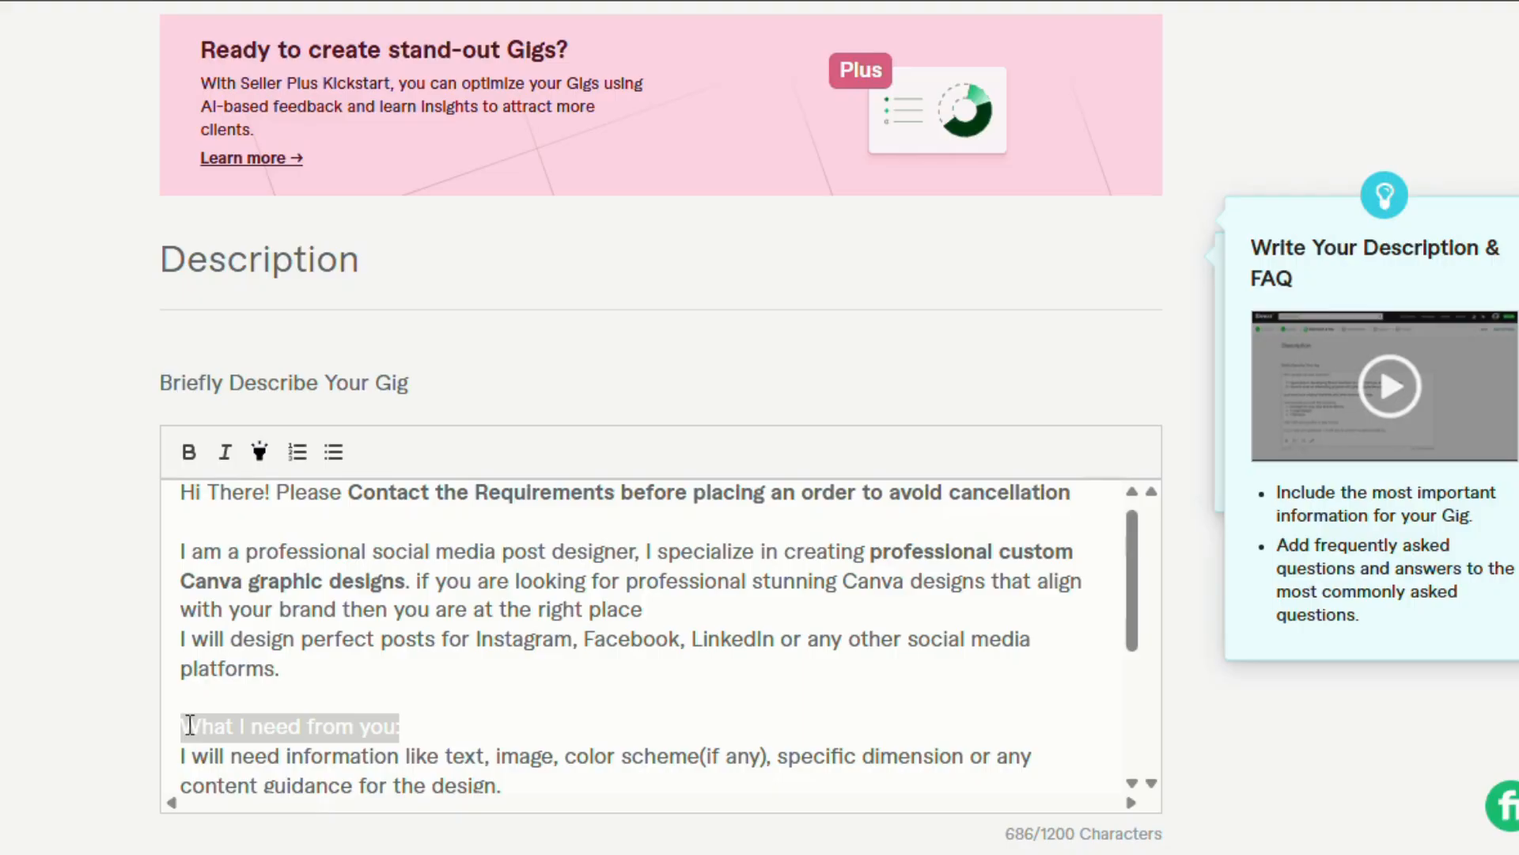
click(388, 700)
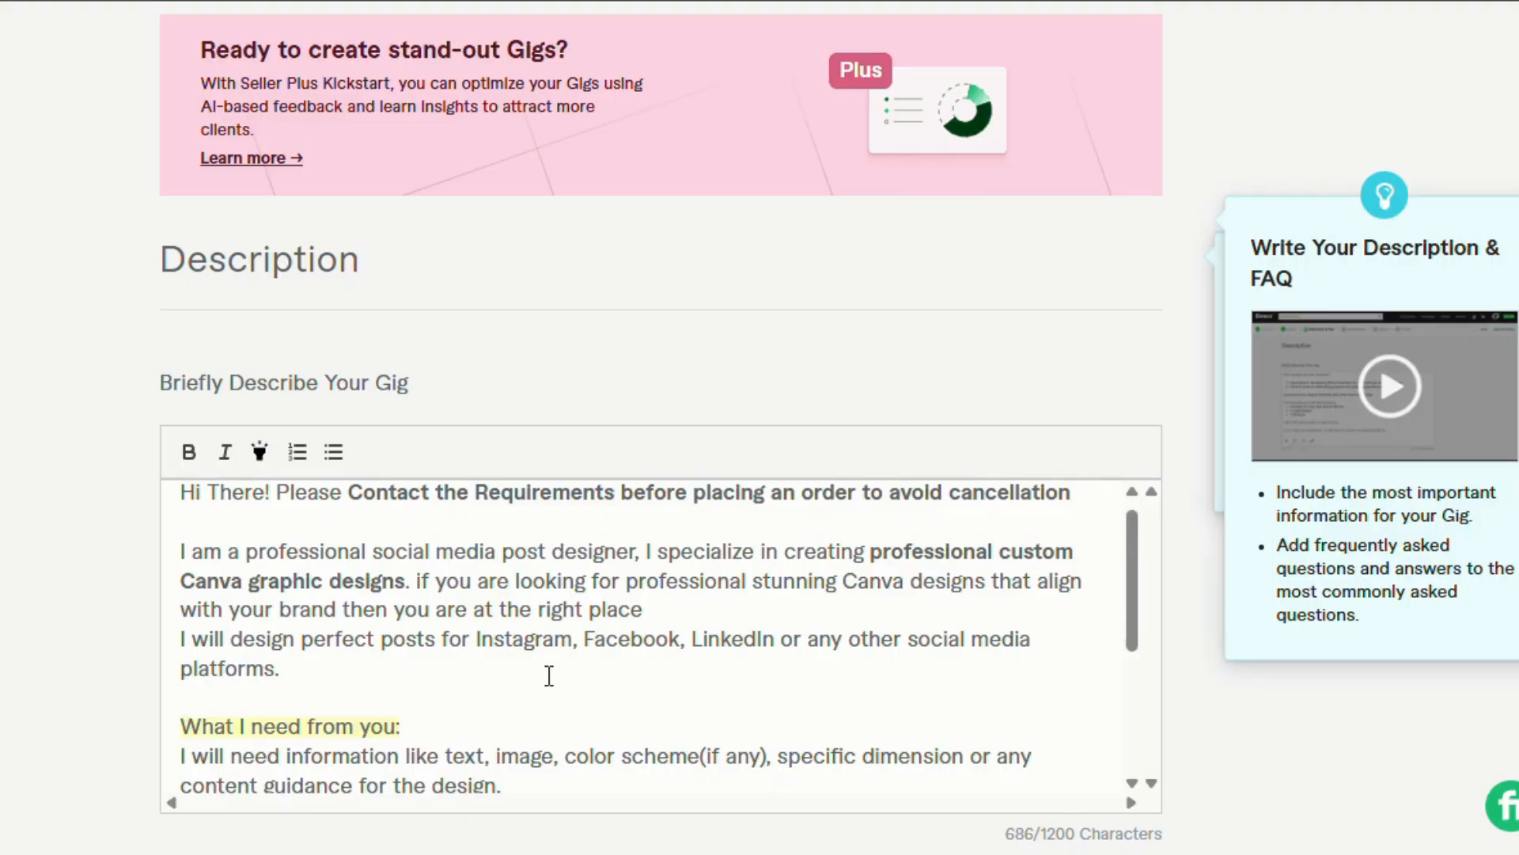
Step: Read through the formatted gig description from the greeting to the closing thank-you line
scroll(549, 675, down, 5)
scroll(550, 674, up, 3)
scroll(550, 675, down, 4)
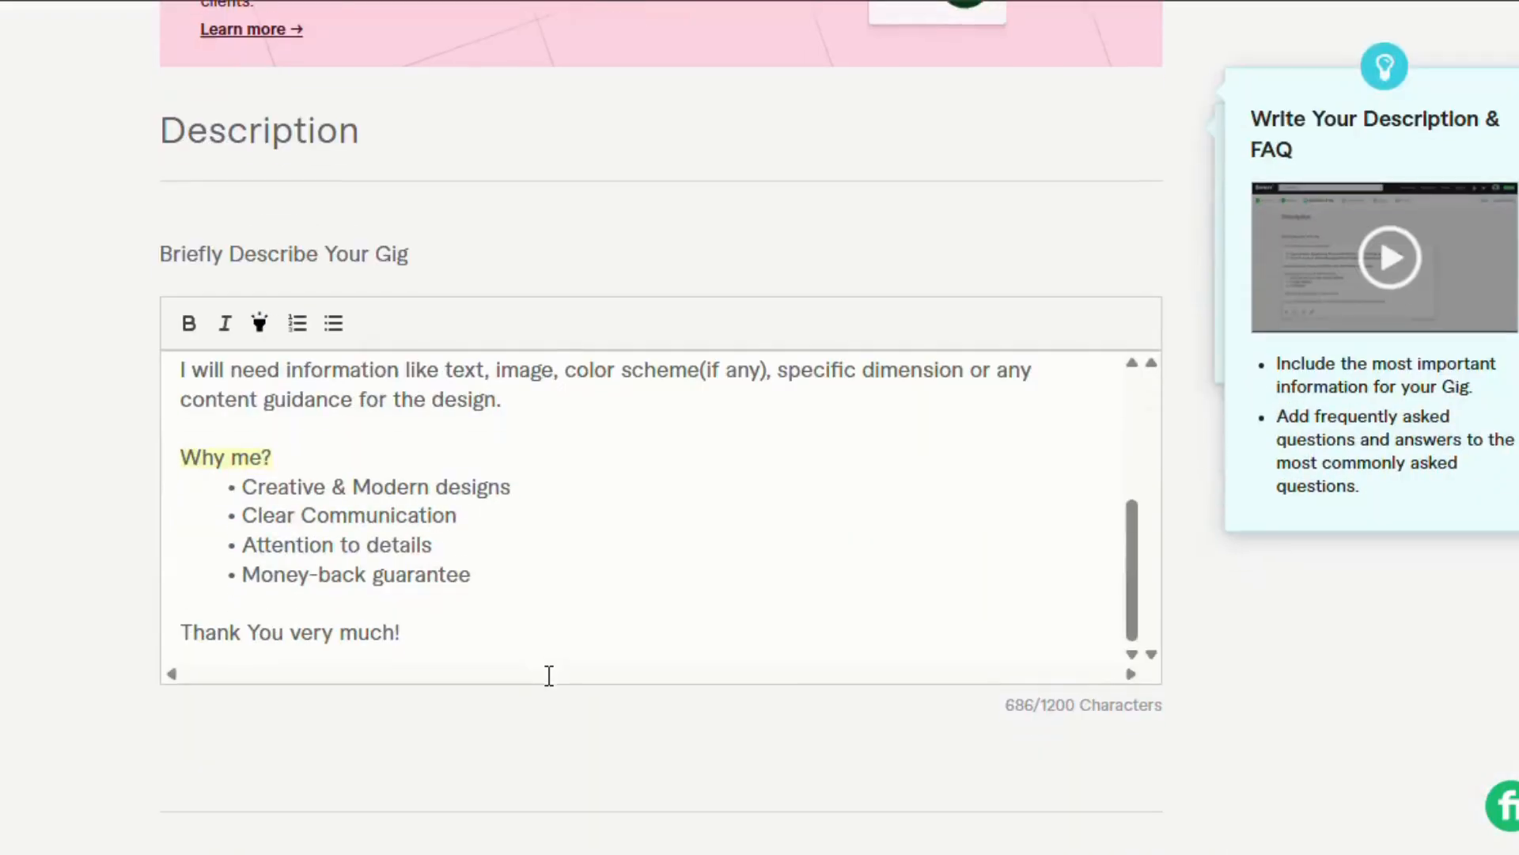
scroll(537, 578, up, 5)
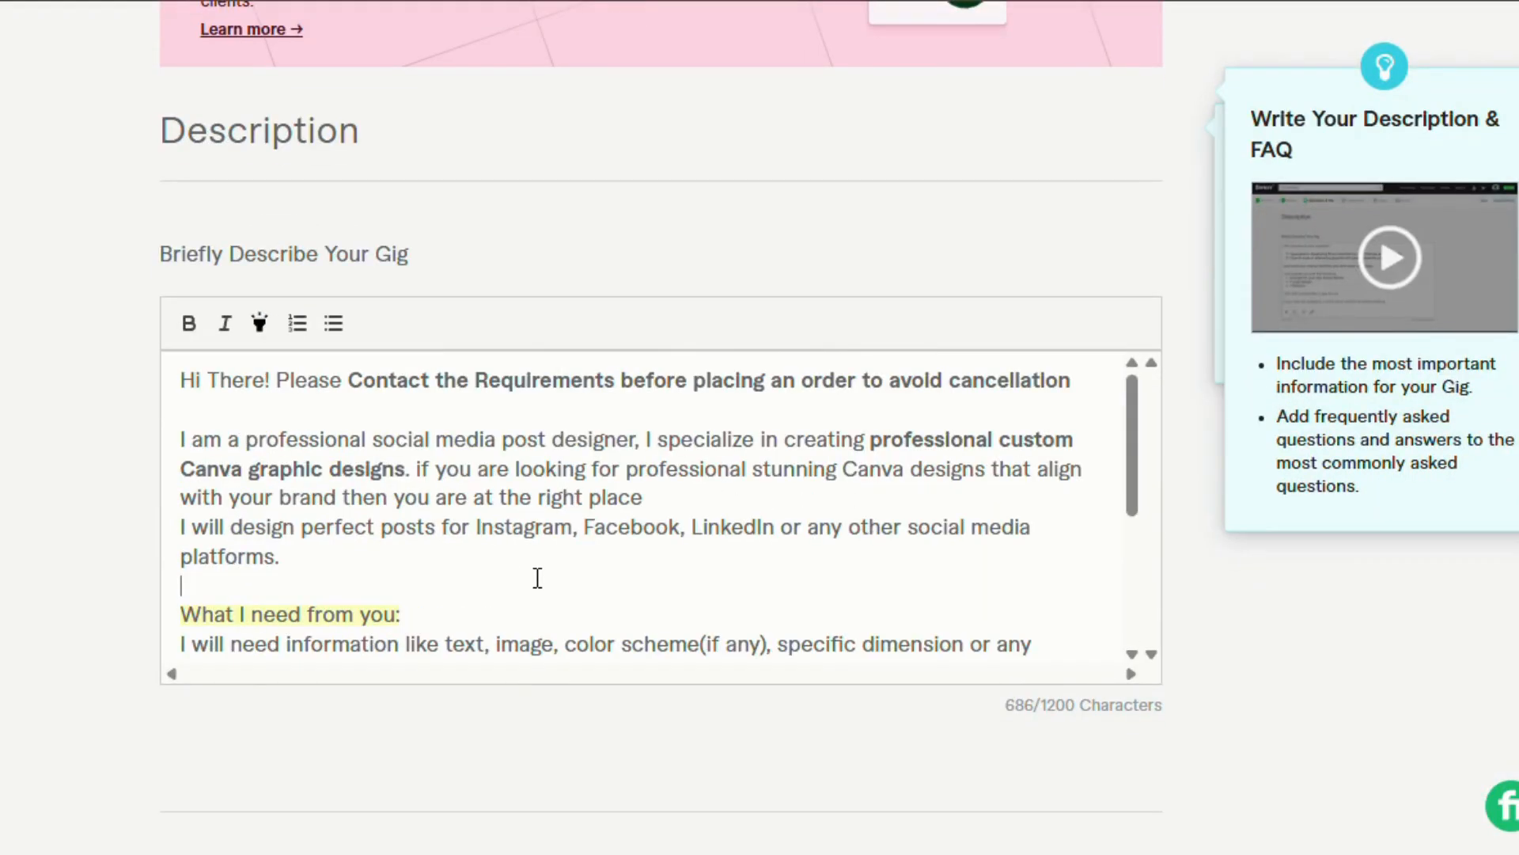
scroll(537, 577, up, 5)
scroll(537, 577, down, 4)
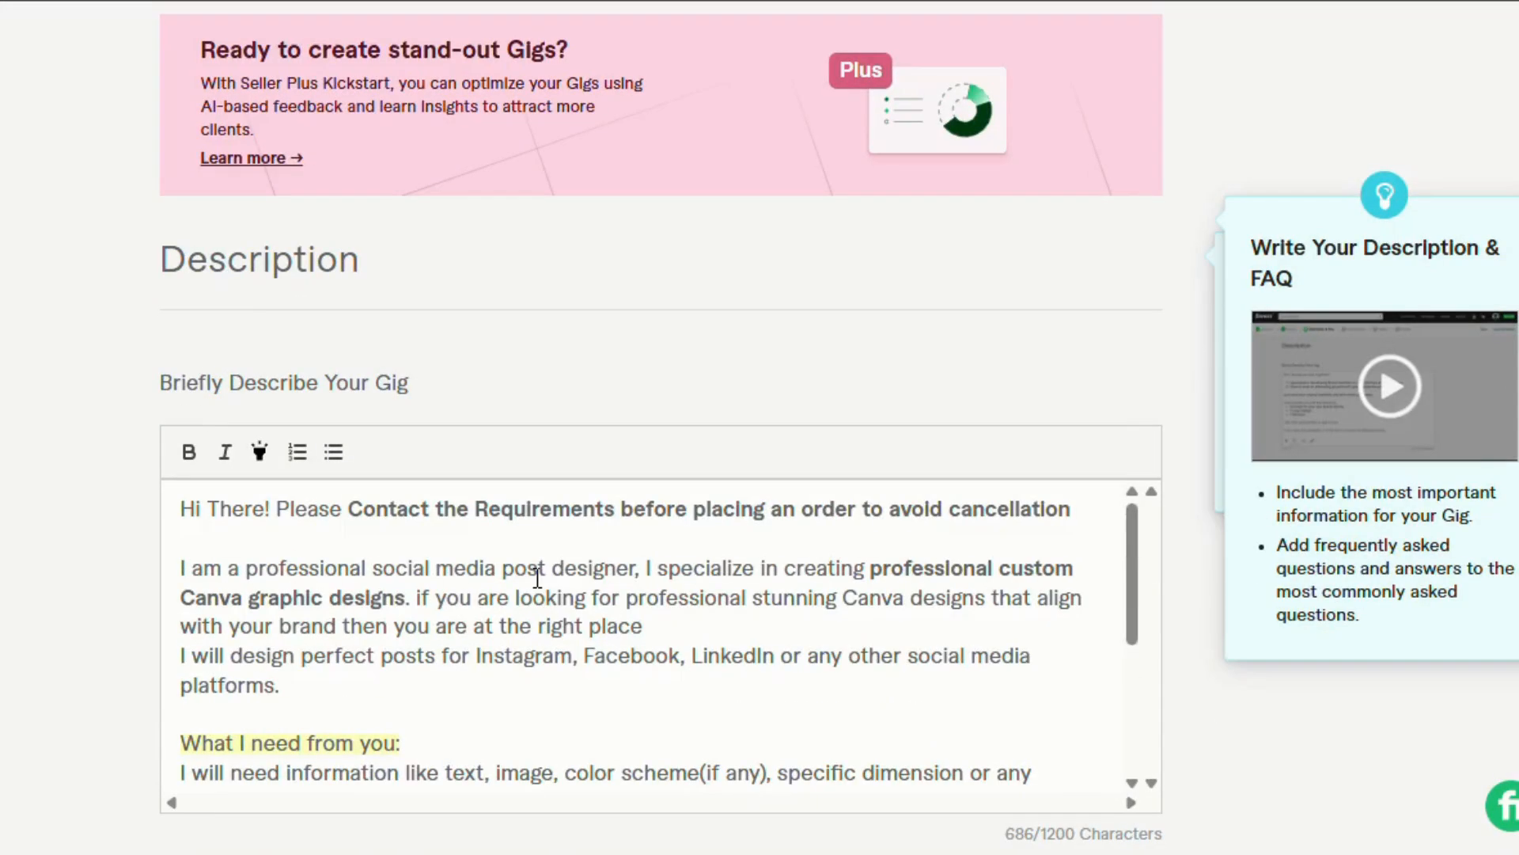
scroll(537, 577, down, 2)
scroll(537, 578, up, 2)
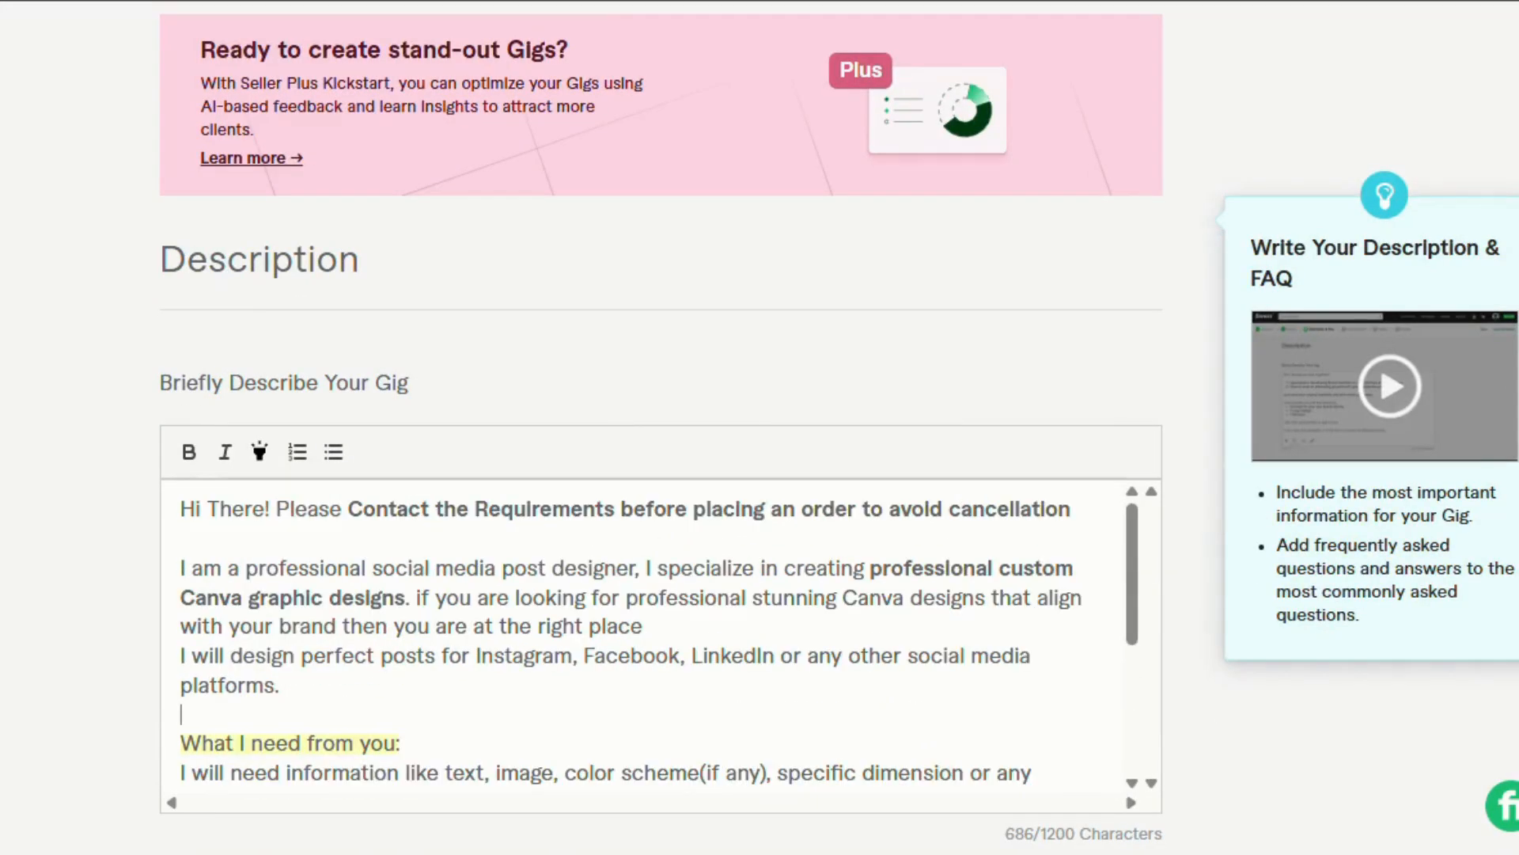
Step: Open a new question-and-answer entry in the gig's Frequently Asked Questions section
scroll(560, 348, down, 12)
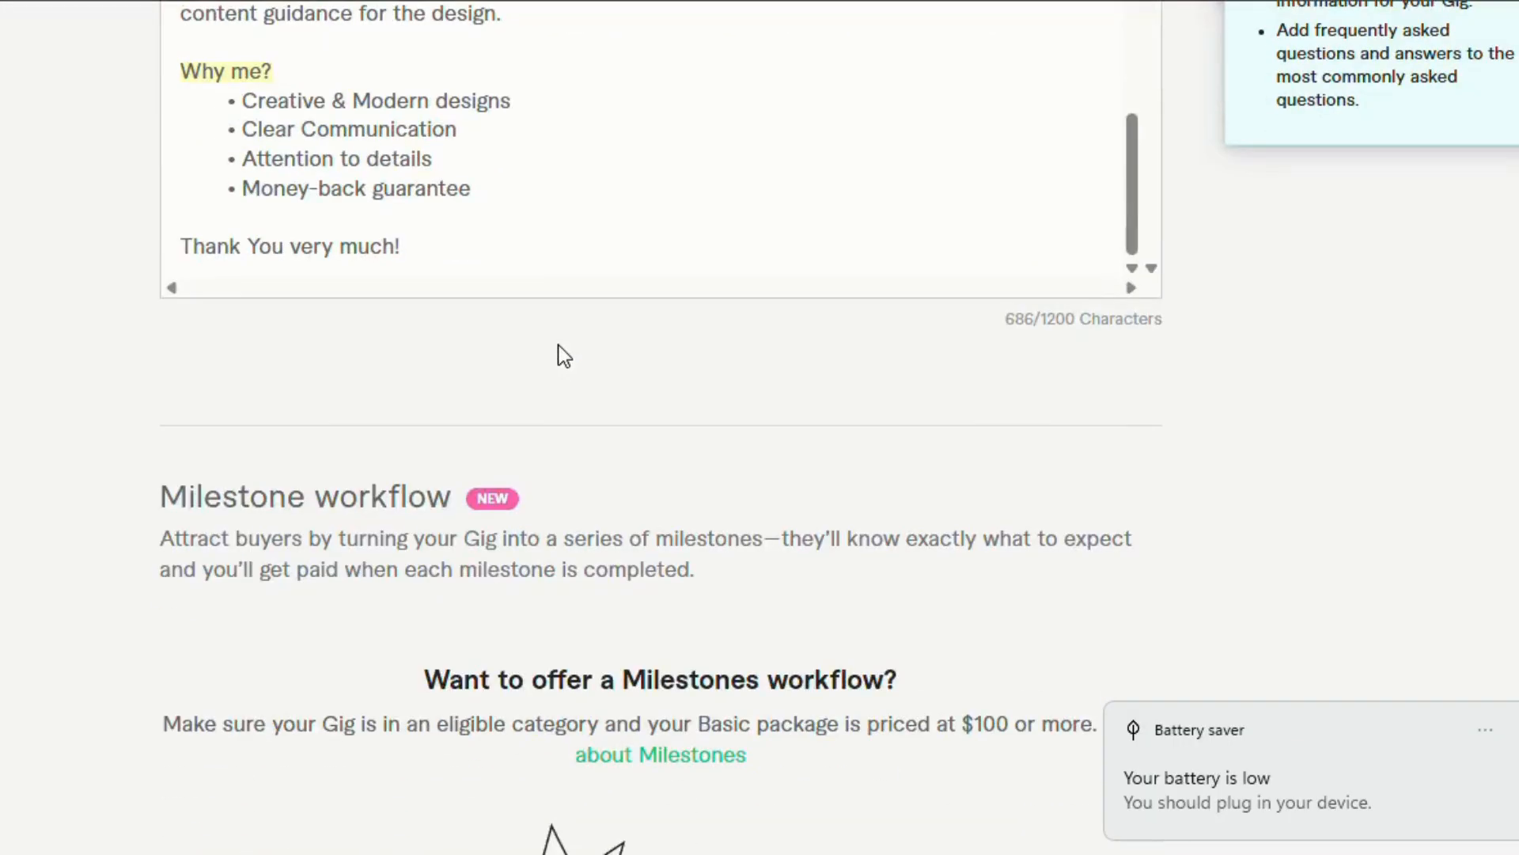
scroll(560, 354, down, 9)
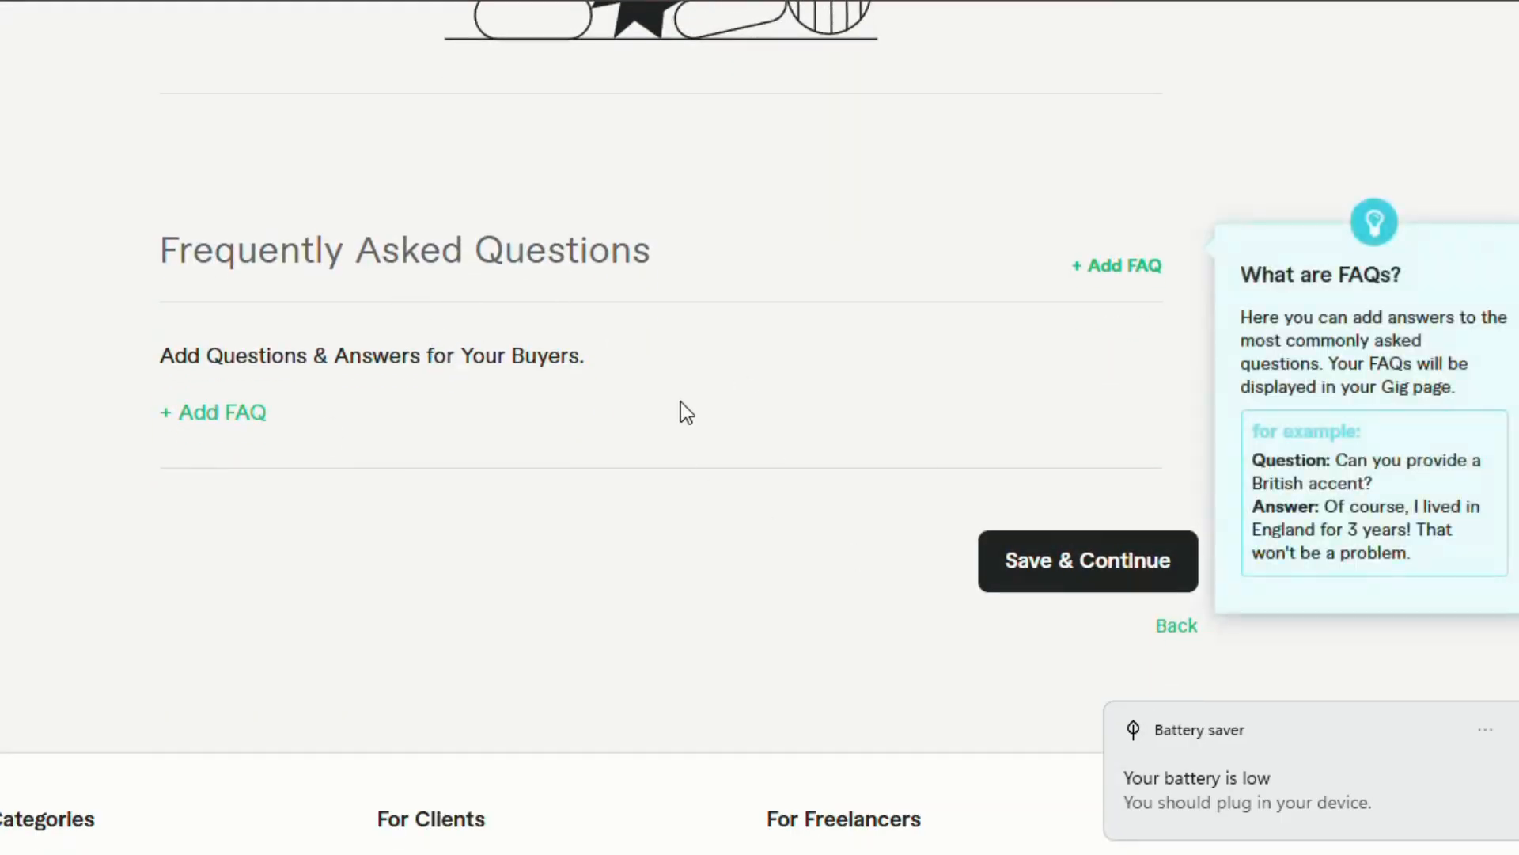
scroll(681, 411, up, 2)
scroll(221, 424, down, 2)
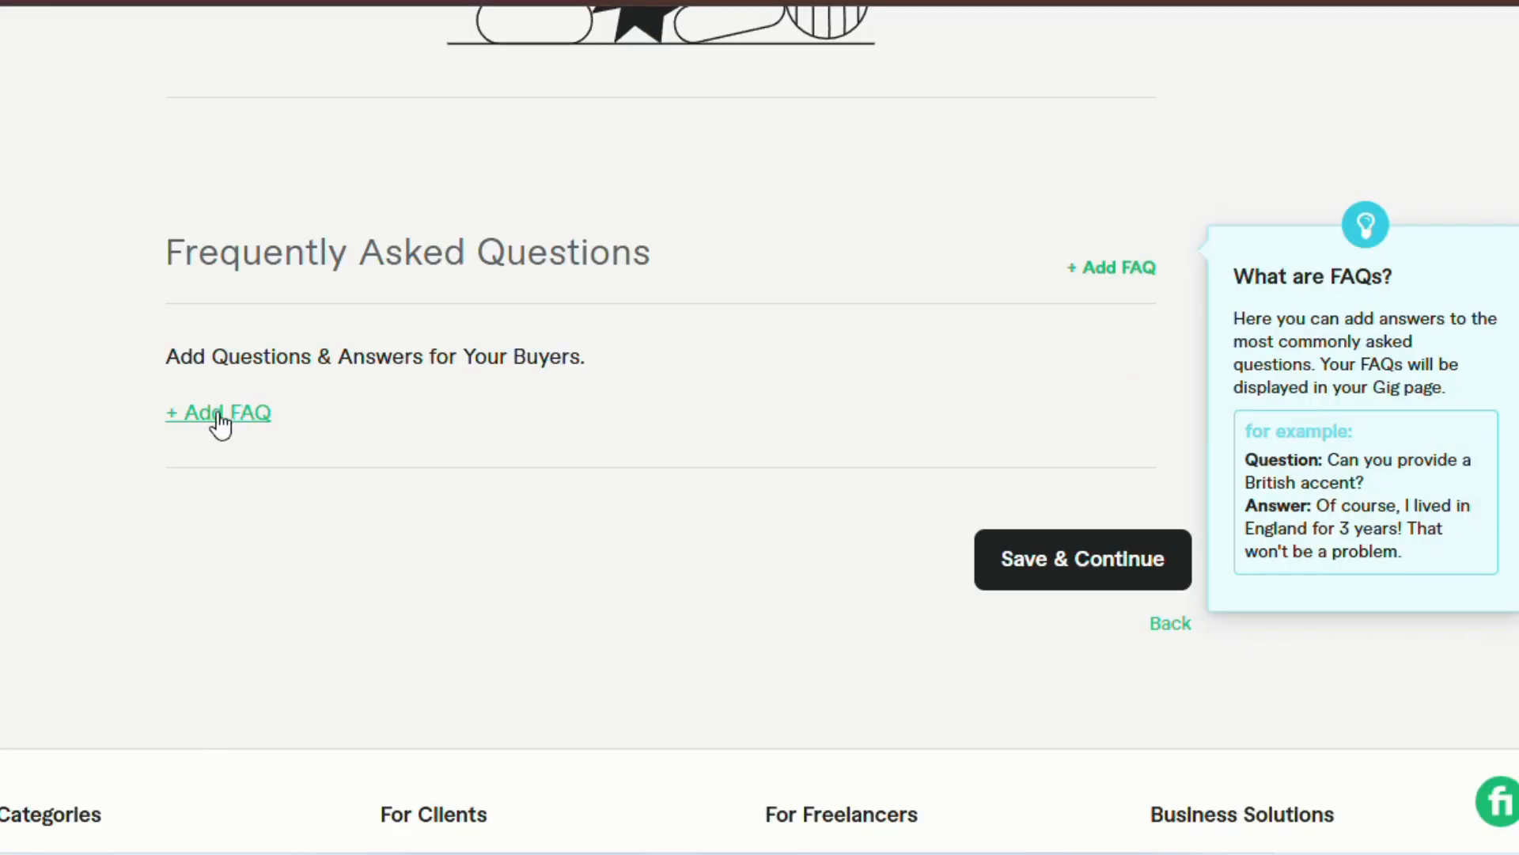
click(241, 414)
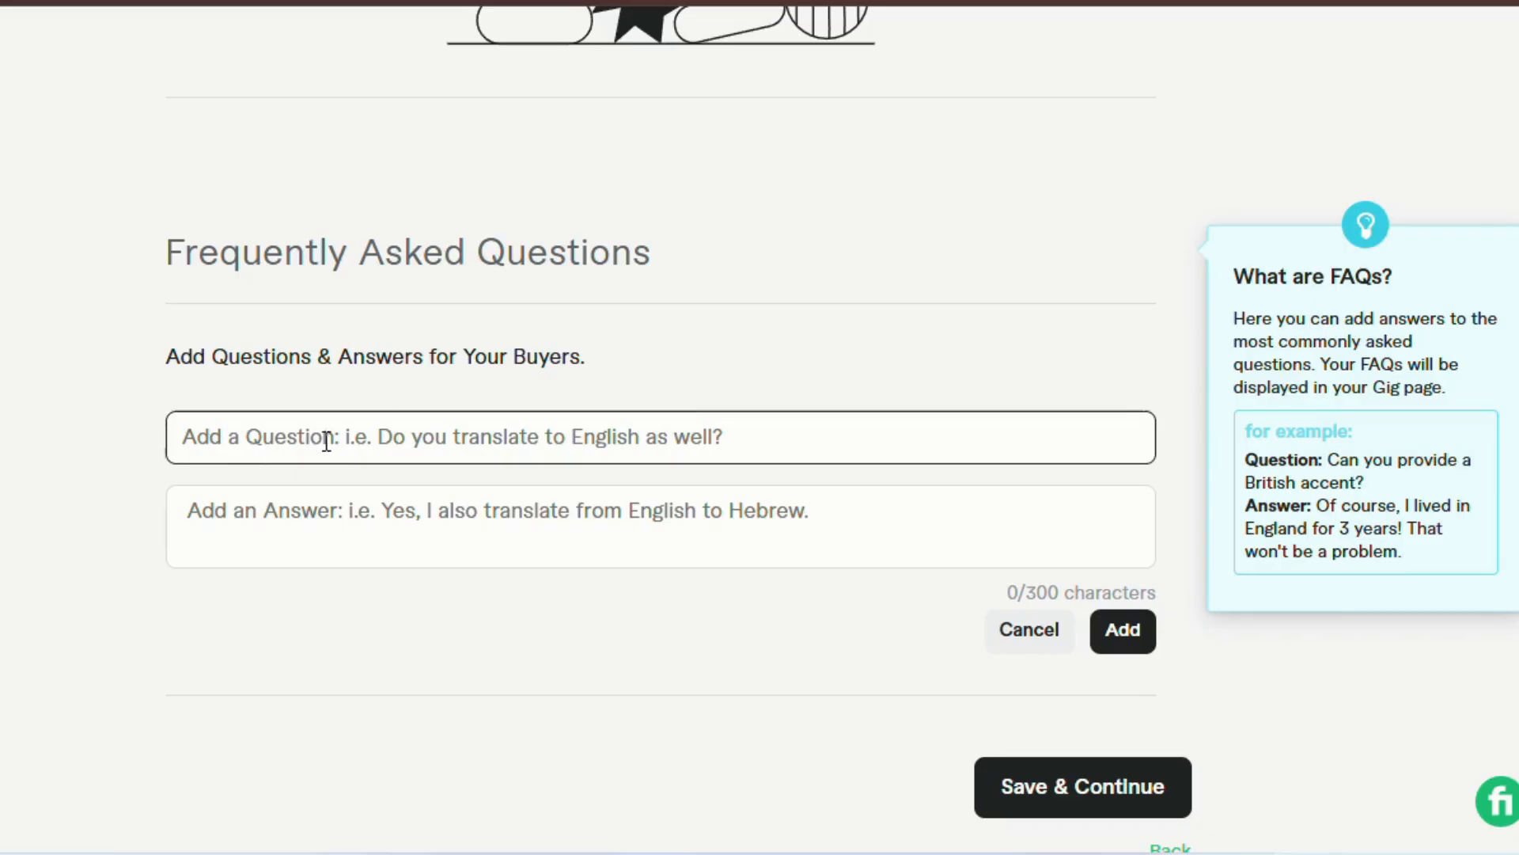
click(255, 536)
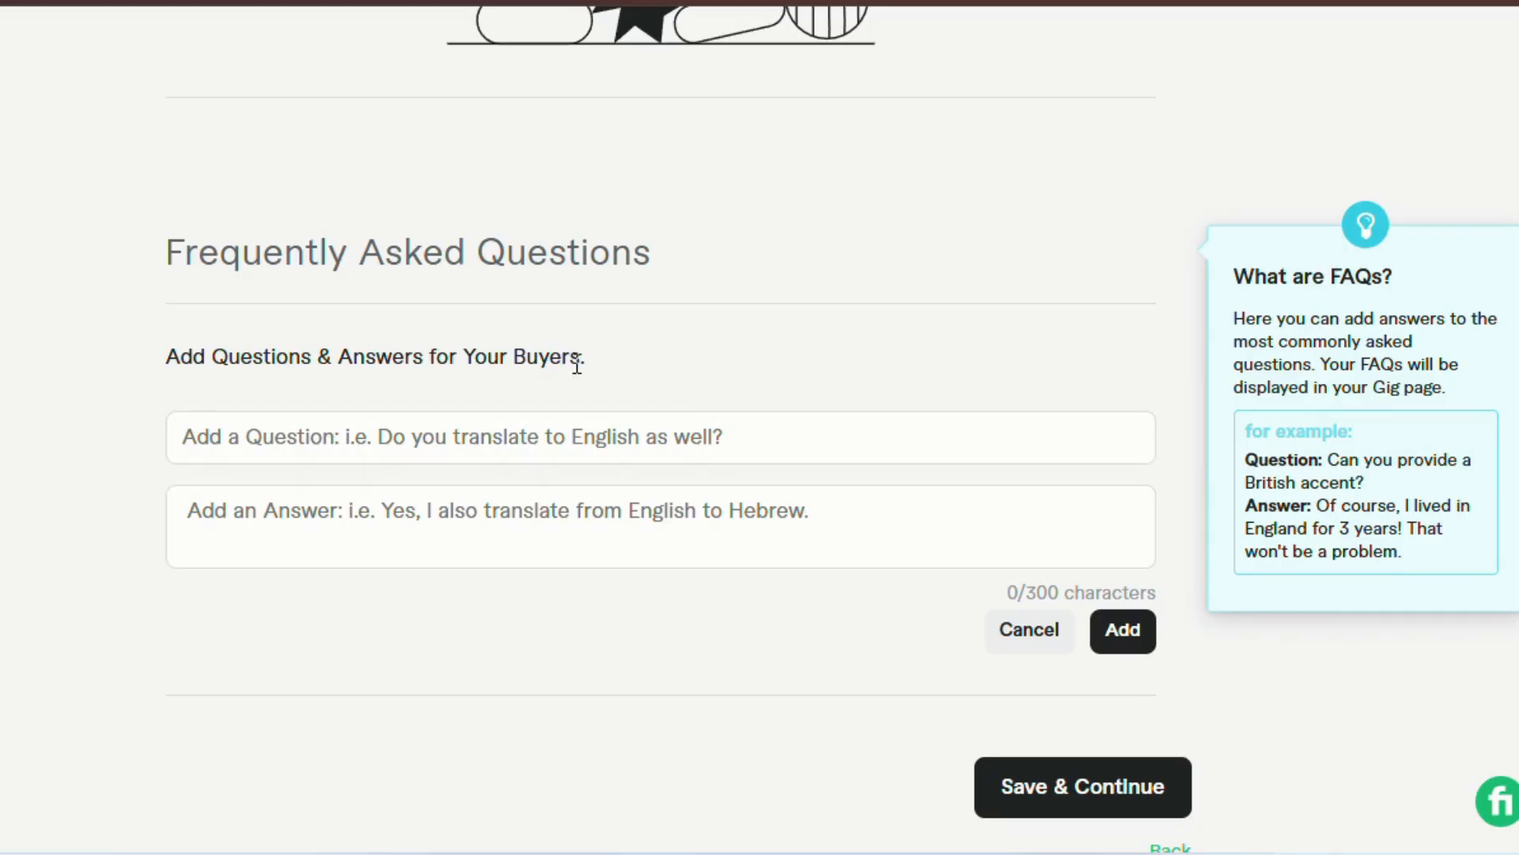
click(506, 427)
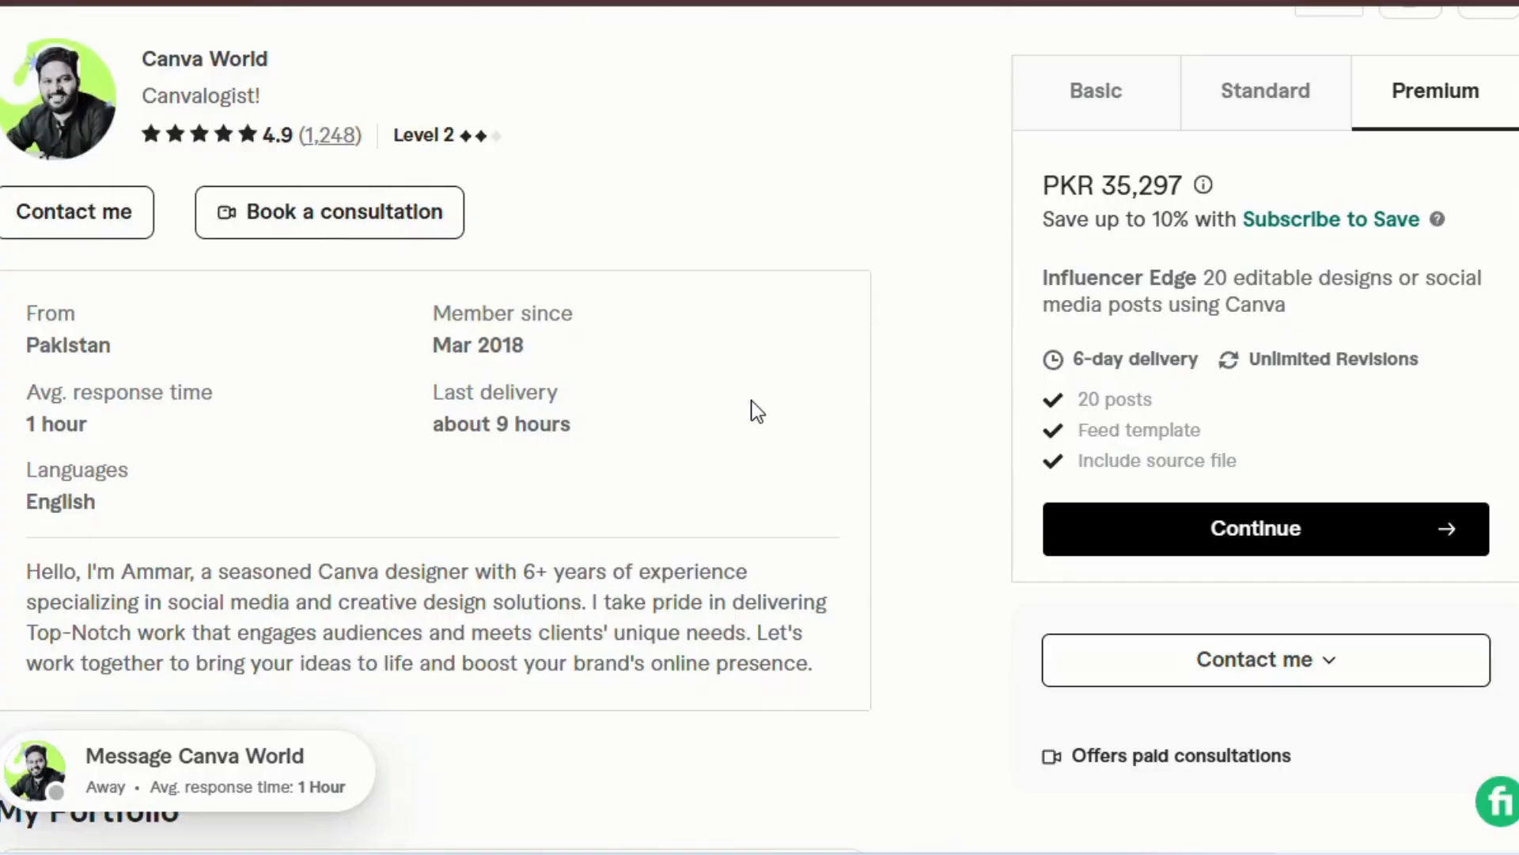
Step: Examine the FAQ questions of the reference Canva design gig, including the answers about editable files and design size
scroll(752, 410, down, 15)
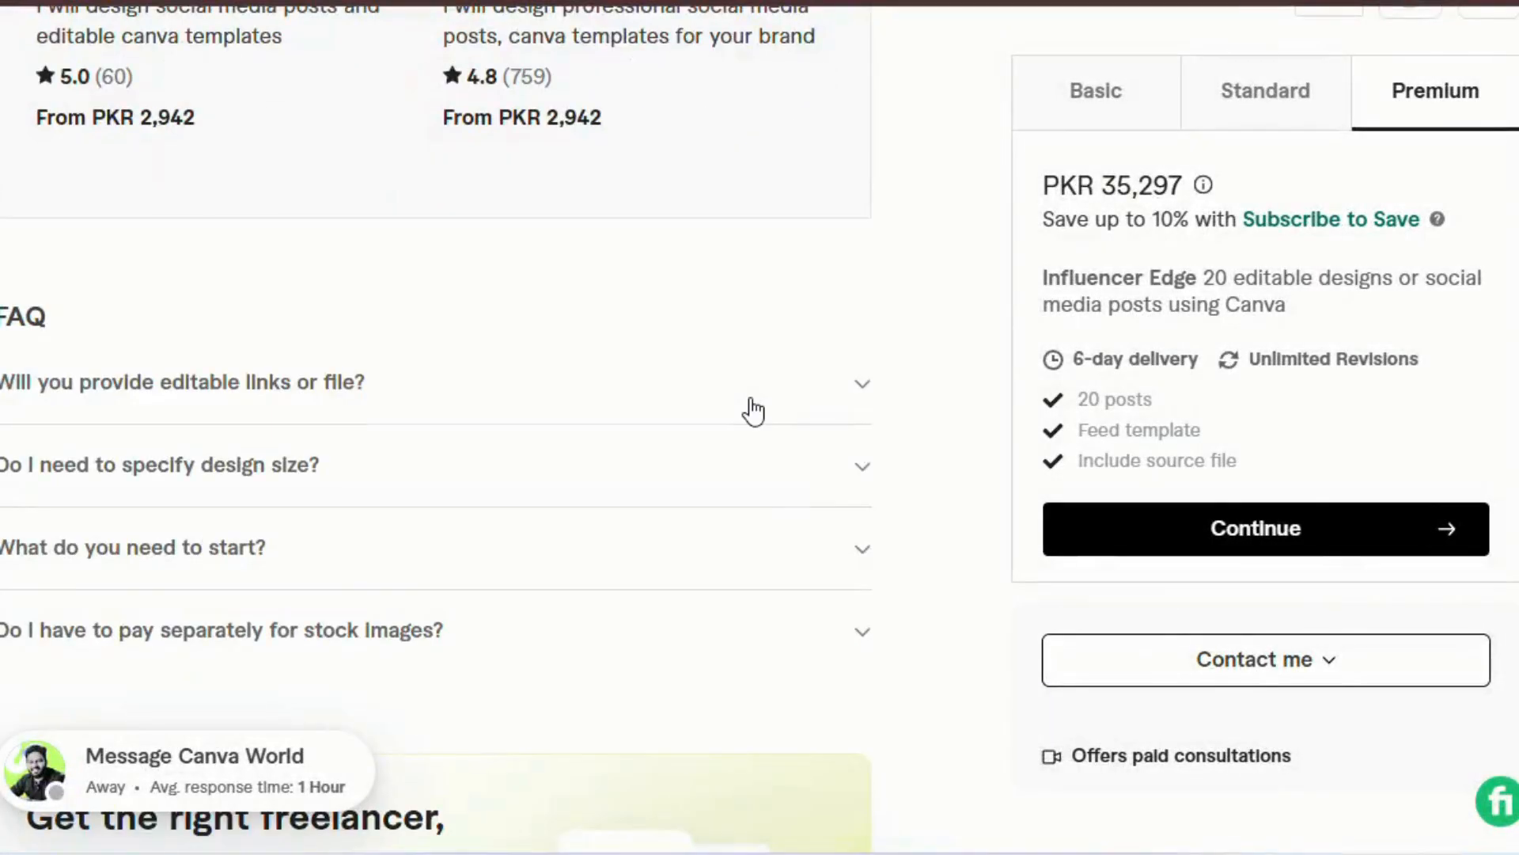
scroll(752, 410, down, 3)
scroll(485, 188, up, 5)
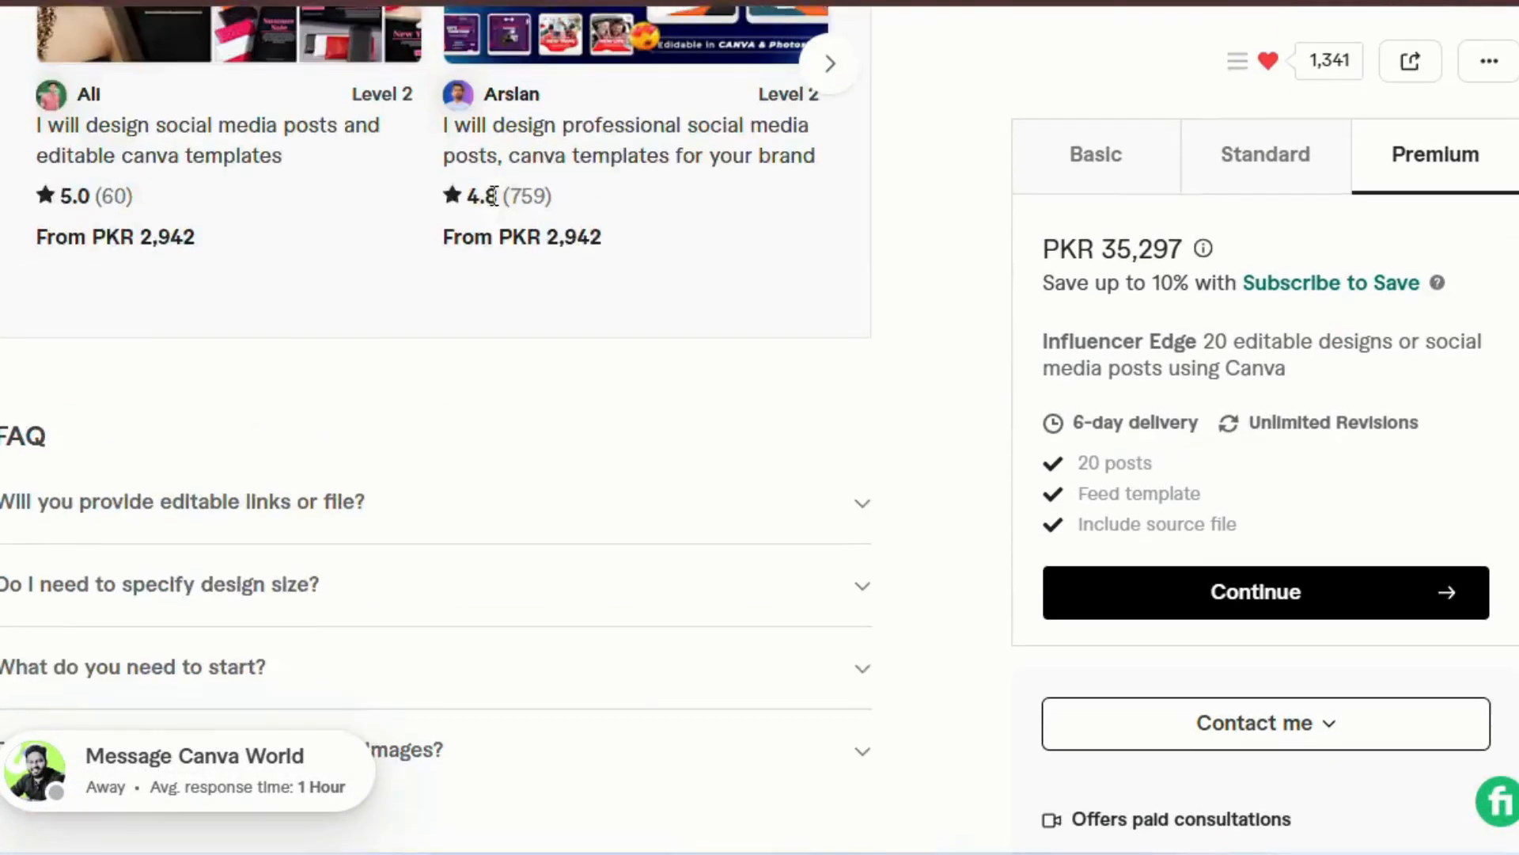
scroll(435, 332, down, 2)
click(406, 407)
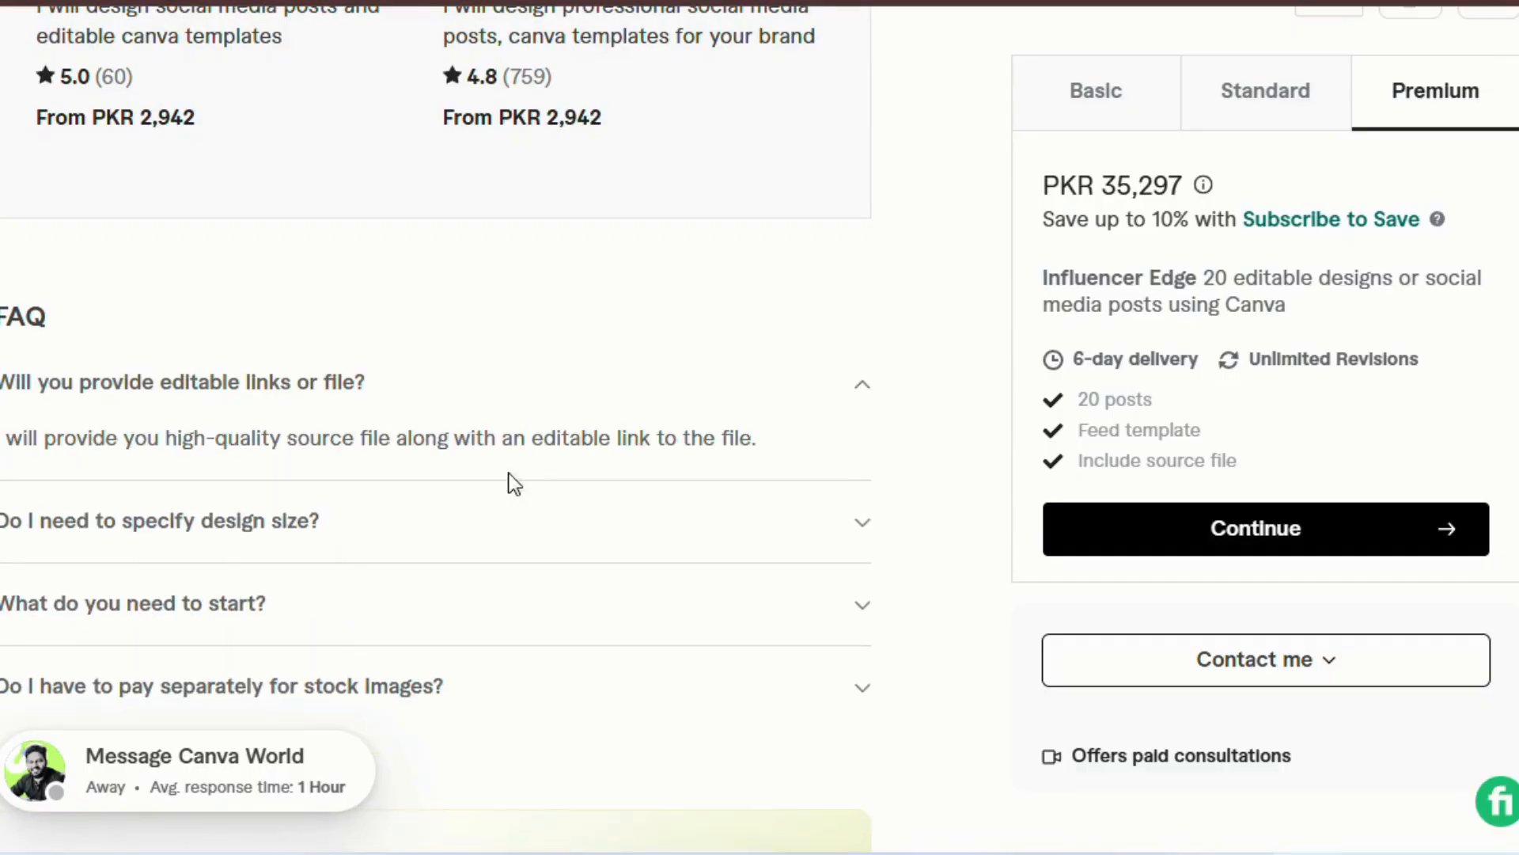
click(409, 516)
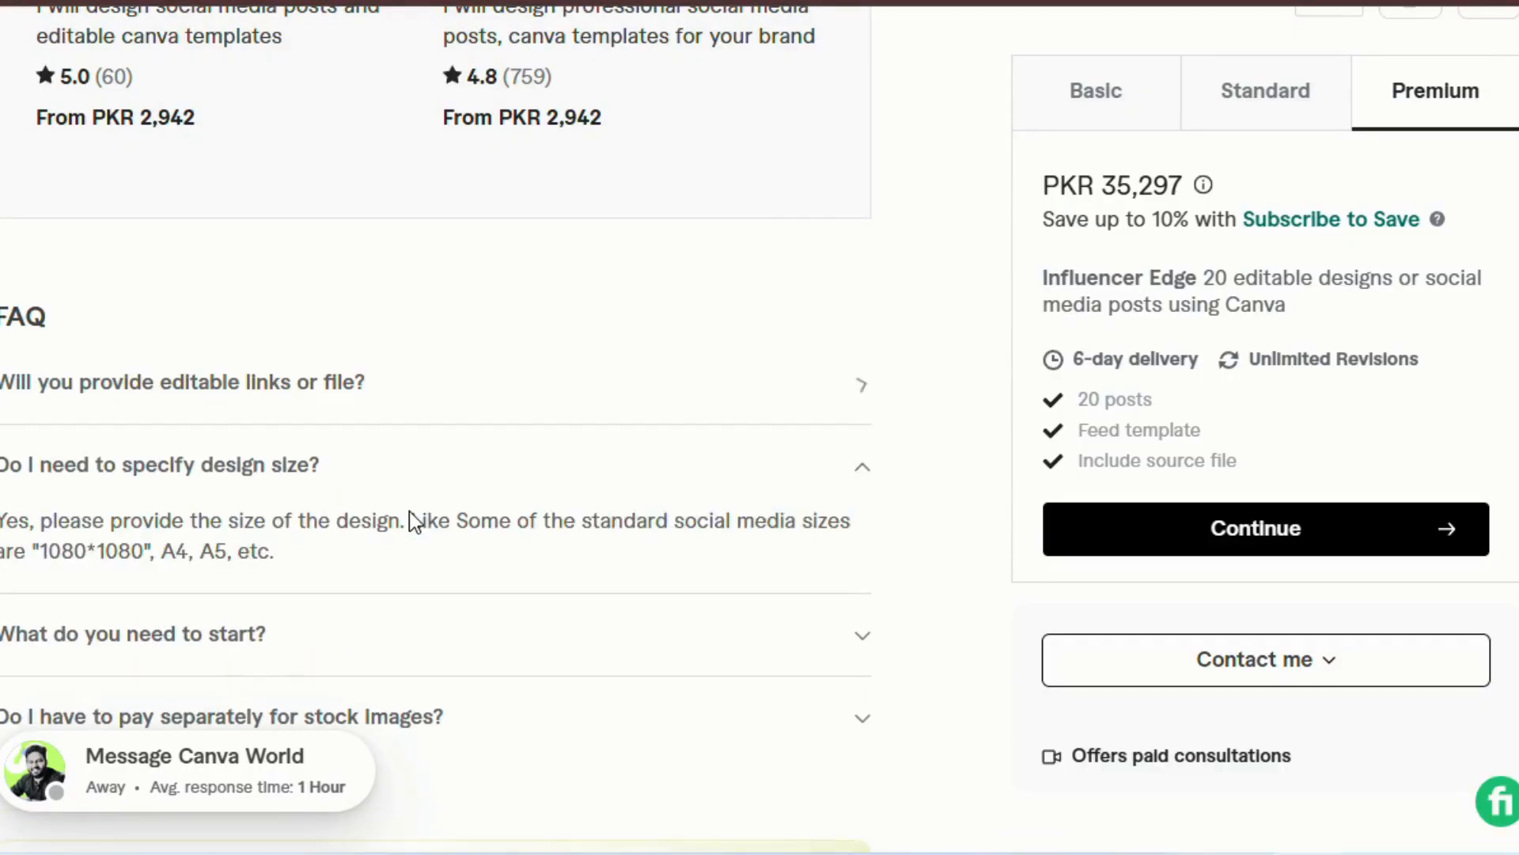
scroll(410, 513, down, 5)
scroll(410, 516, up, 5)
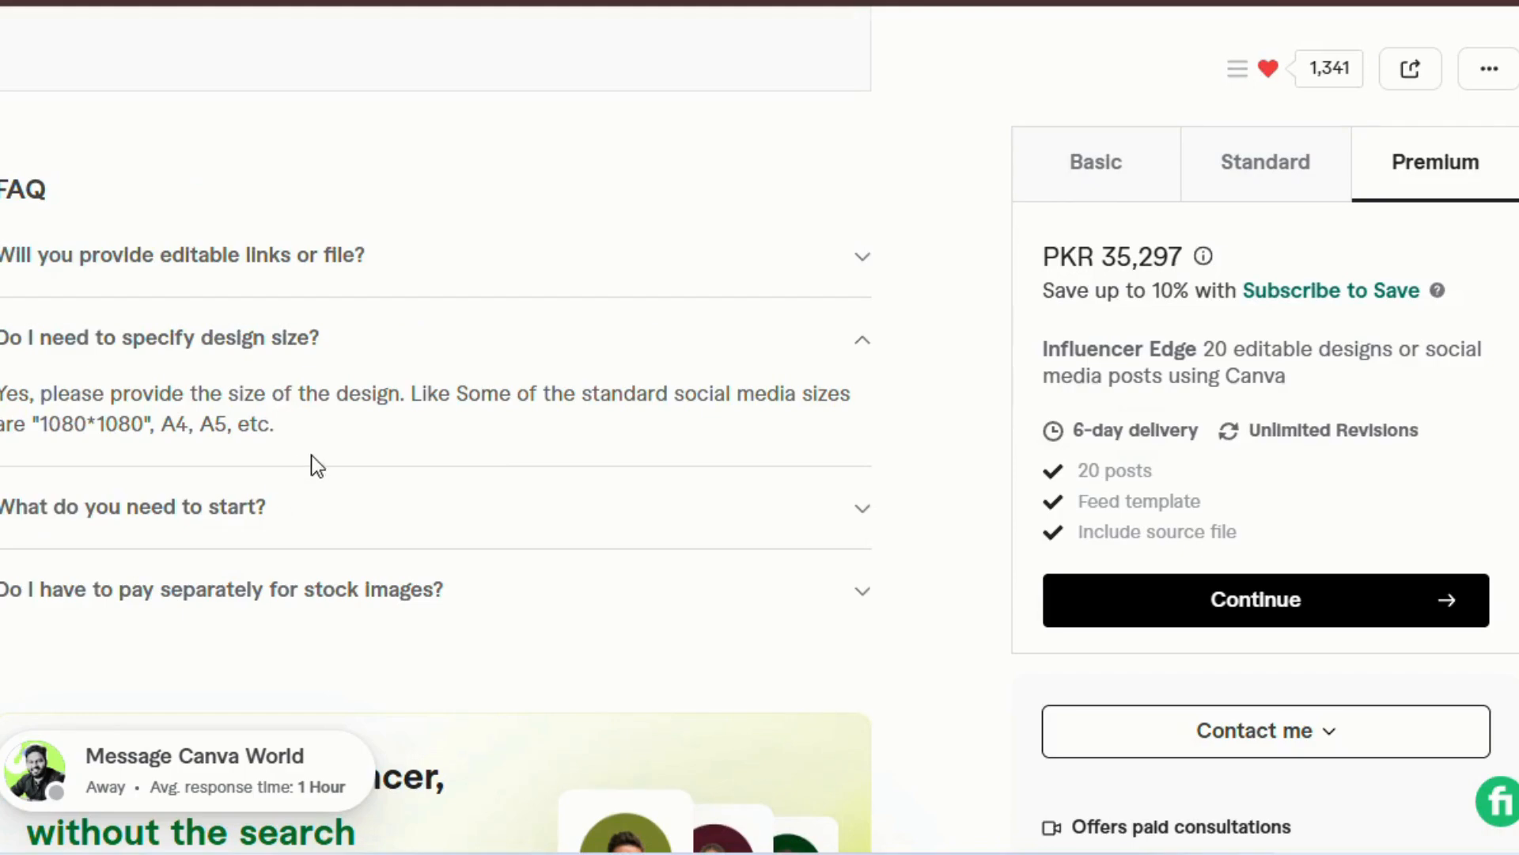
click(443, 497)
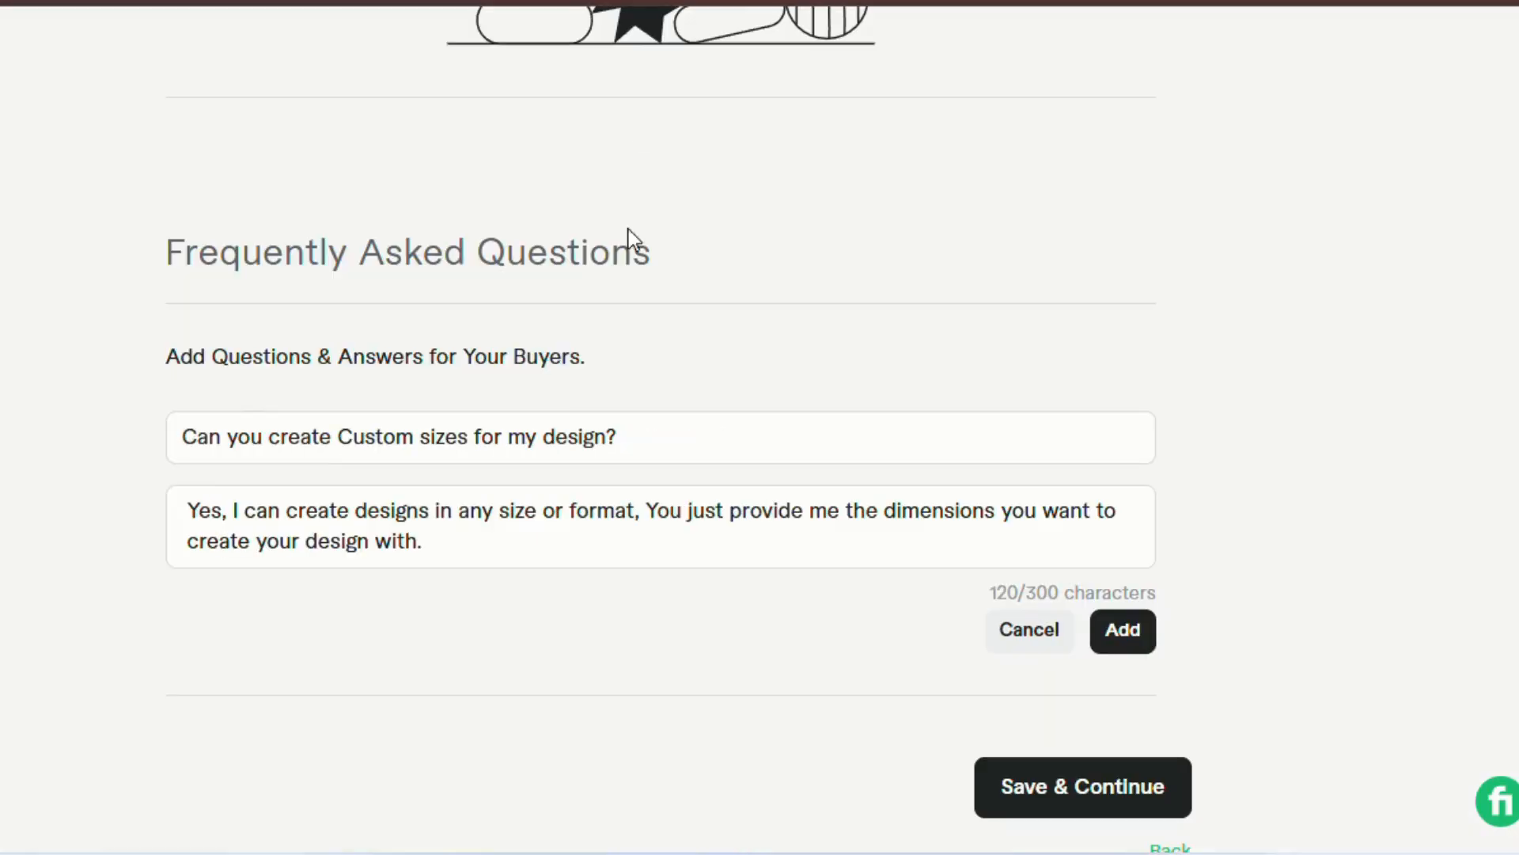
Step: Add the FAQ "Can you create Custom sizes for my design?" with an answer offering any size or format from the buyer's dimensions
click(431, 437)
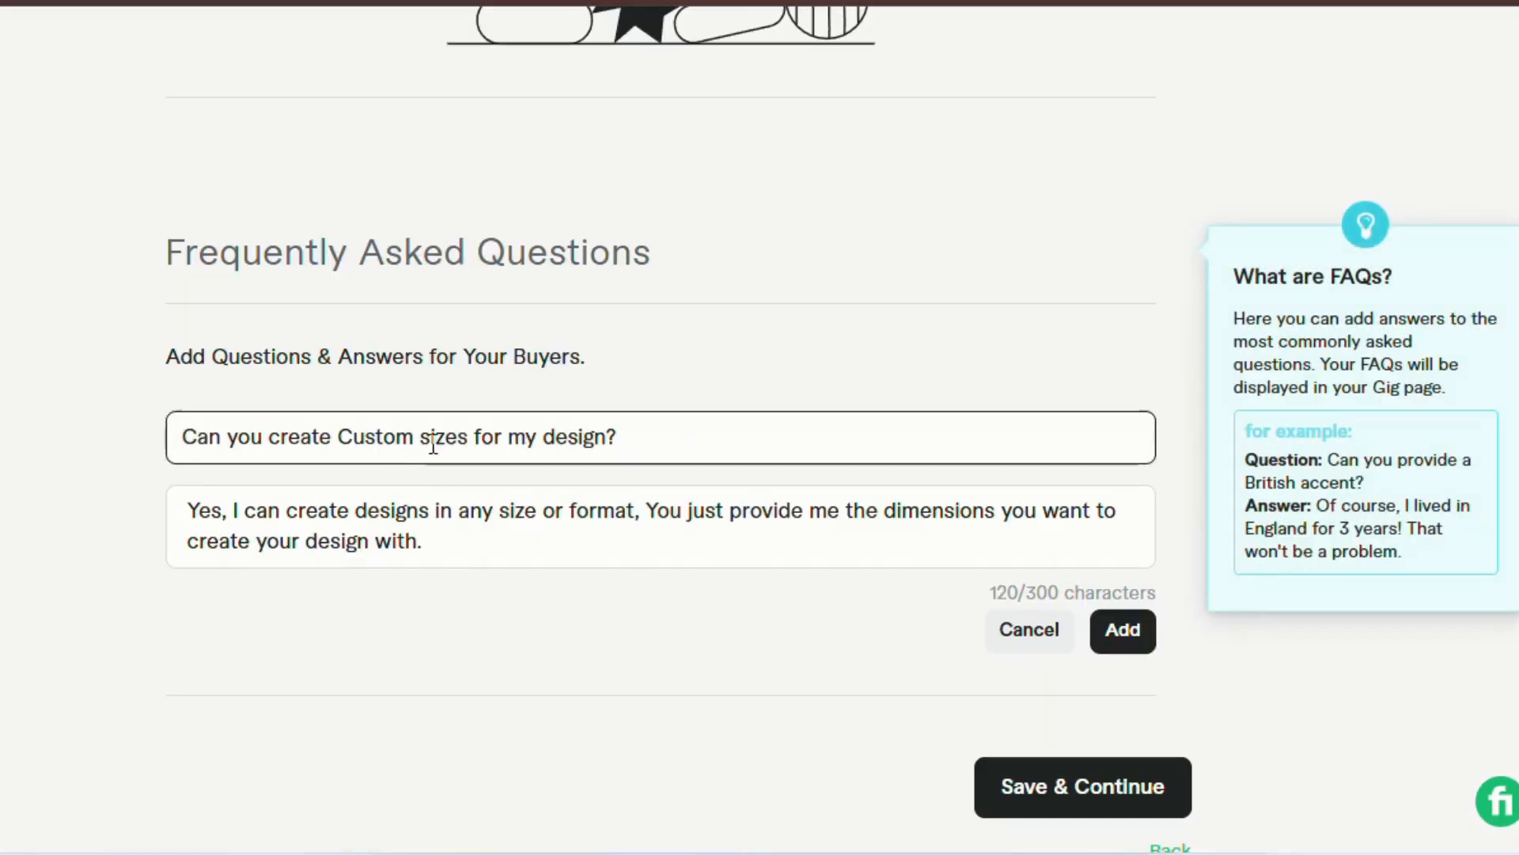
drag(633, 439, 168, 435)
click(714, 444)
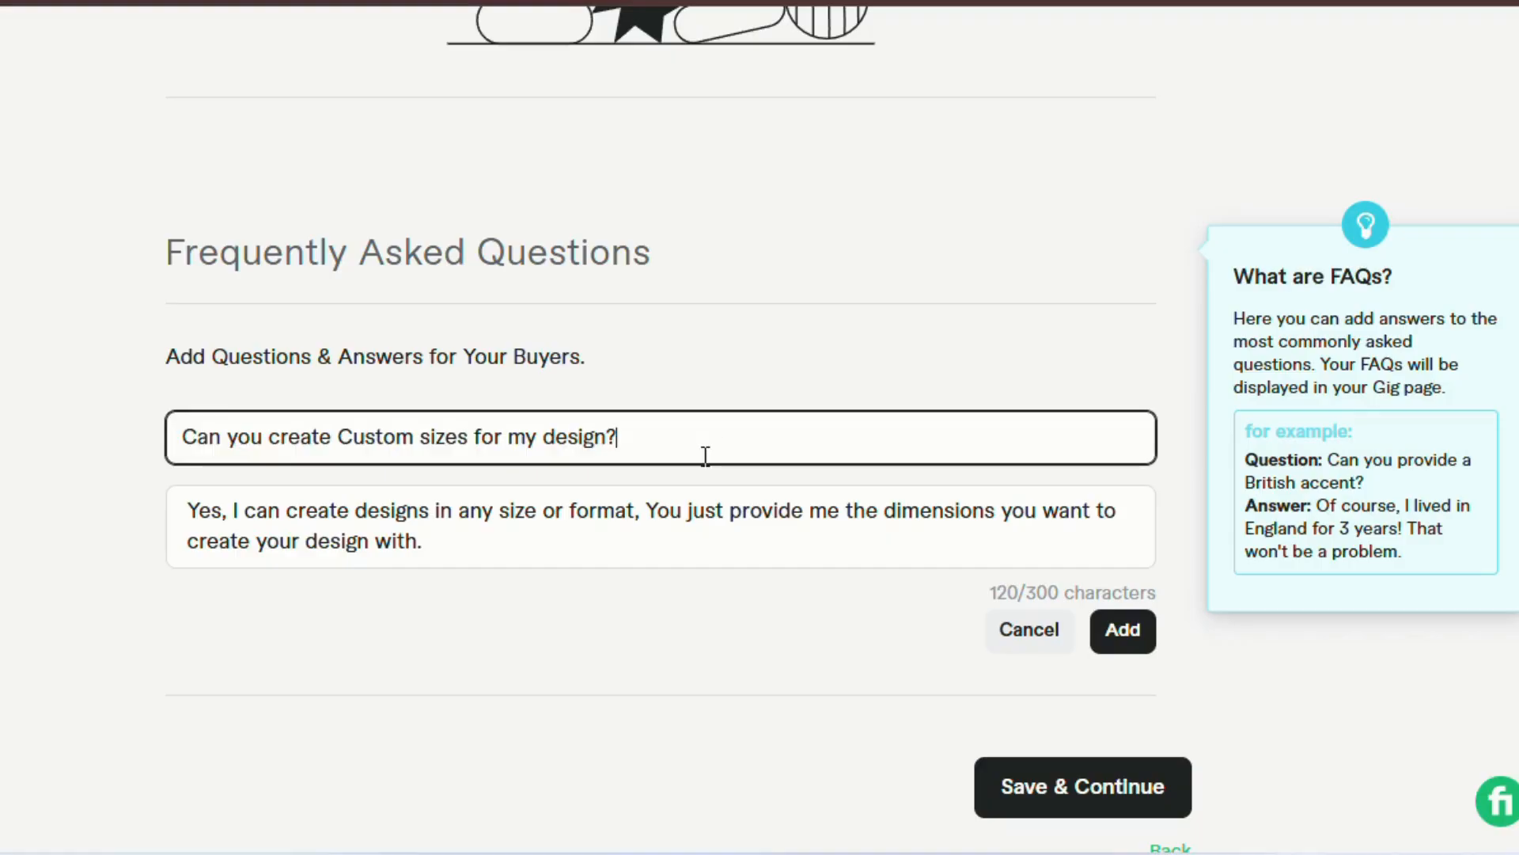
click(1120, 635)
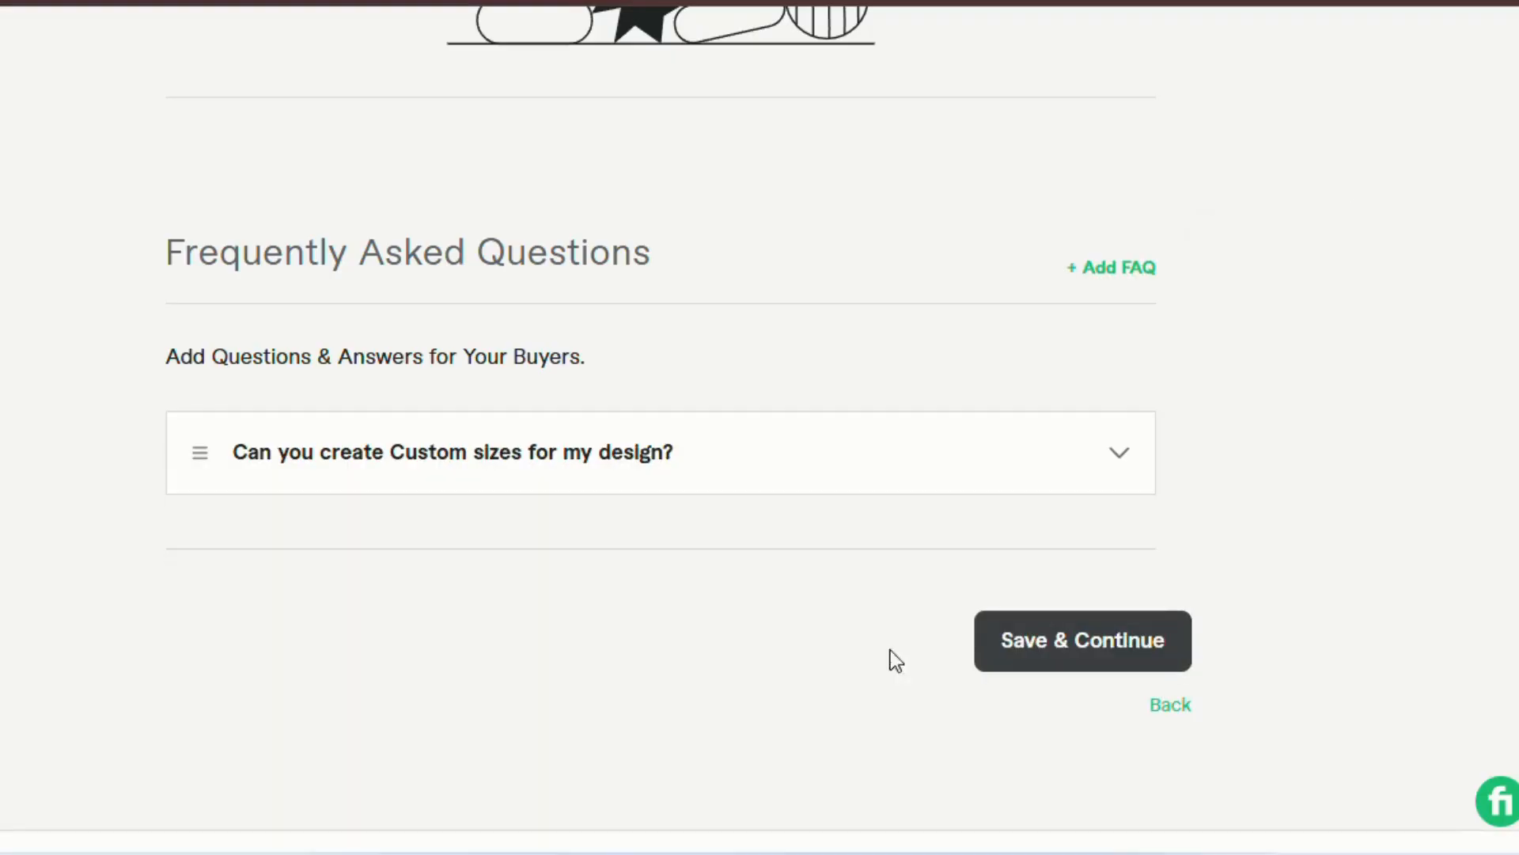
Step: Add the FAQs "what if I am not satisfied with the design?", "In which format I receive my design?" and "Do I have to provide Stock images?"
click(1104, 273)
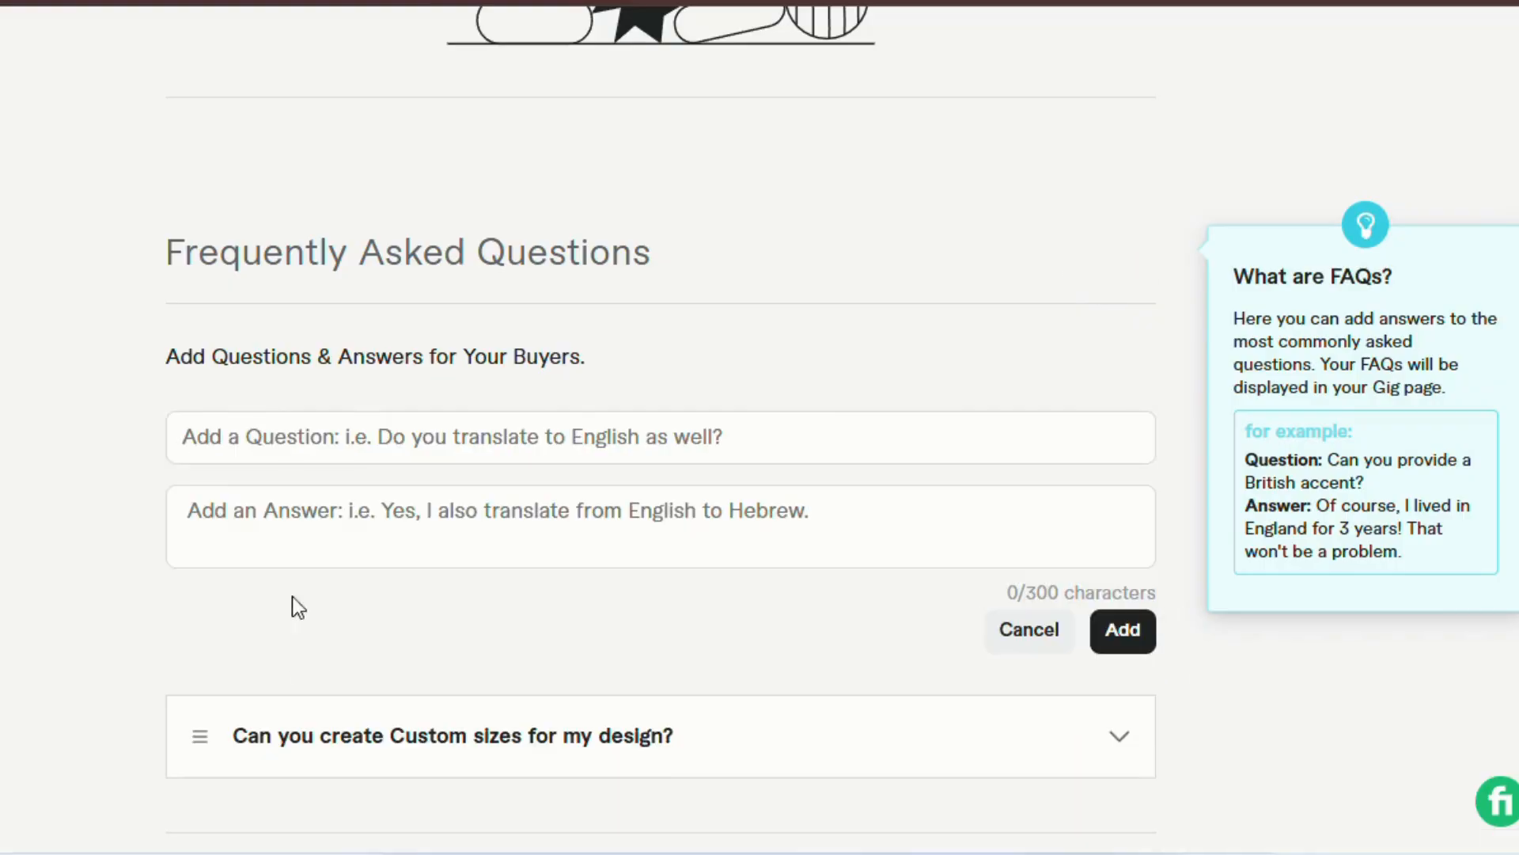
click(504, 531)
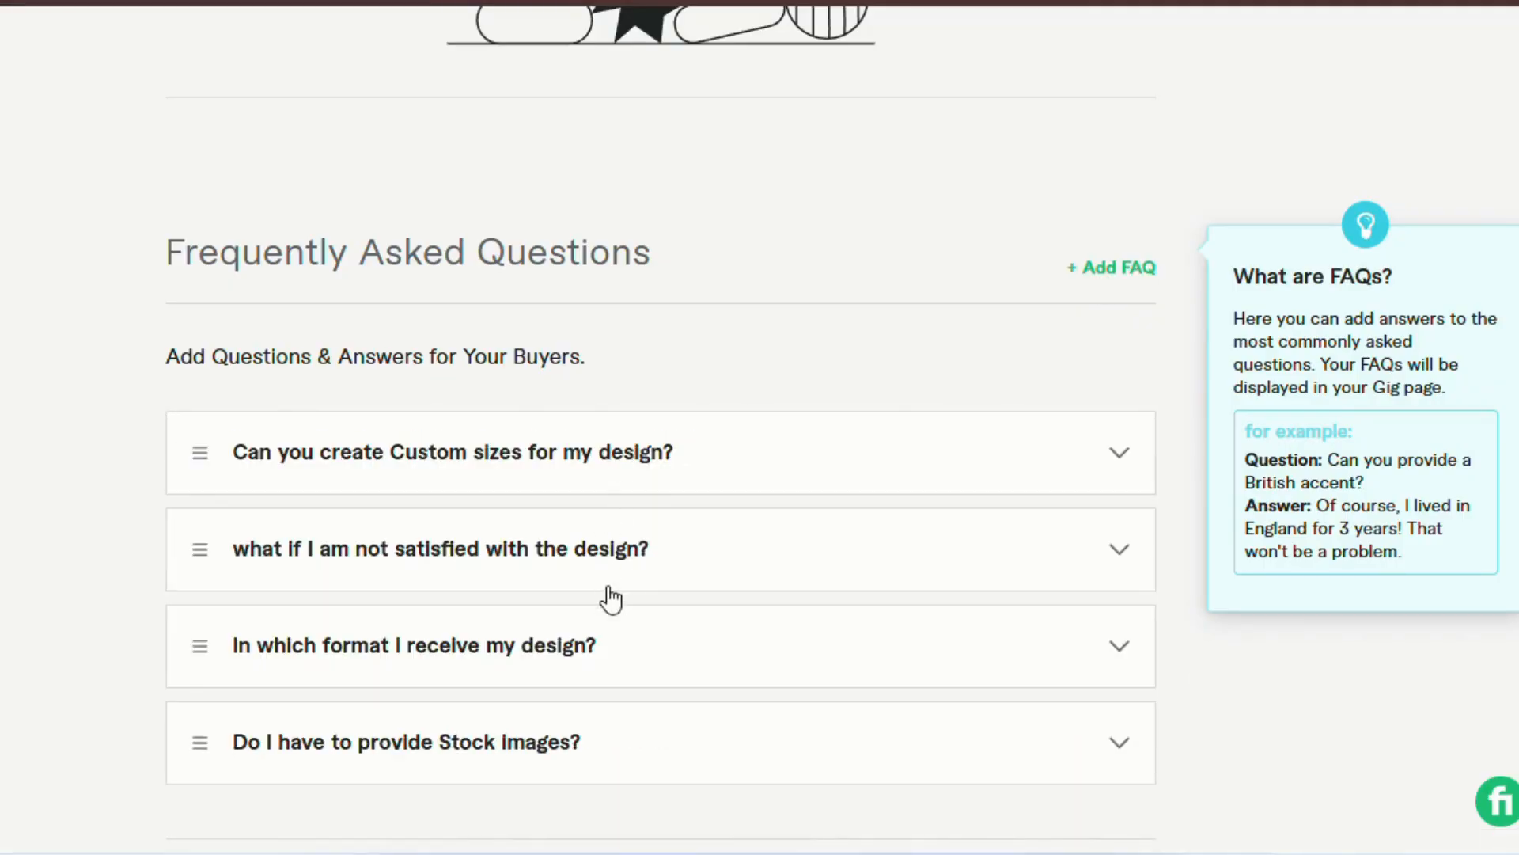
click(1047, 453)
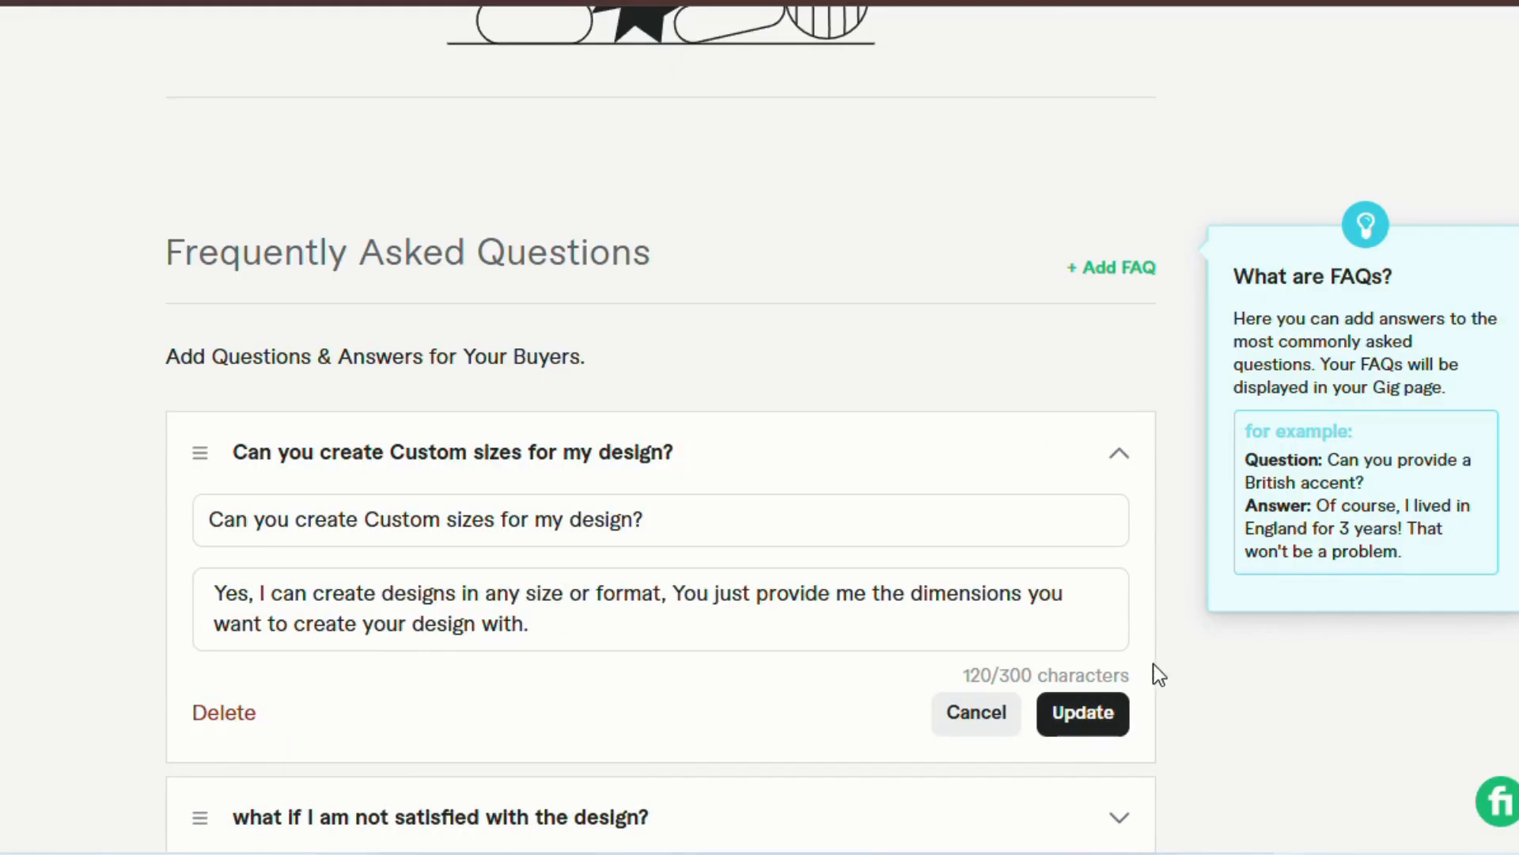
click(589, 540)
click(789, 467)
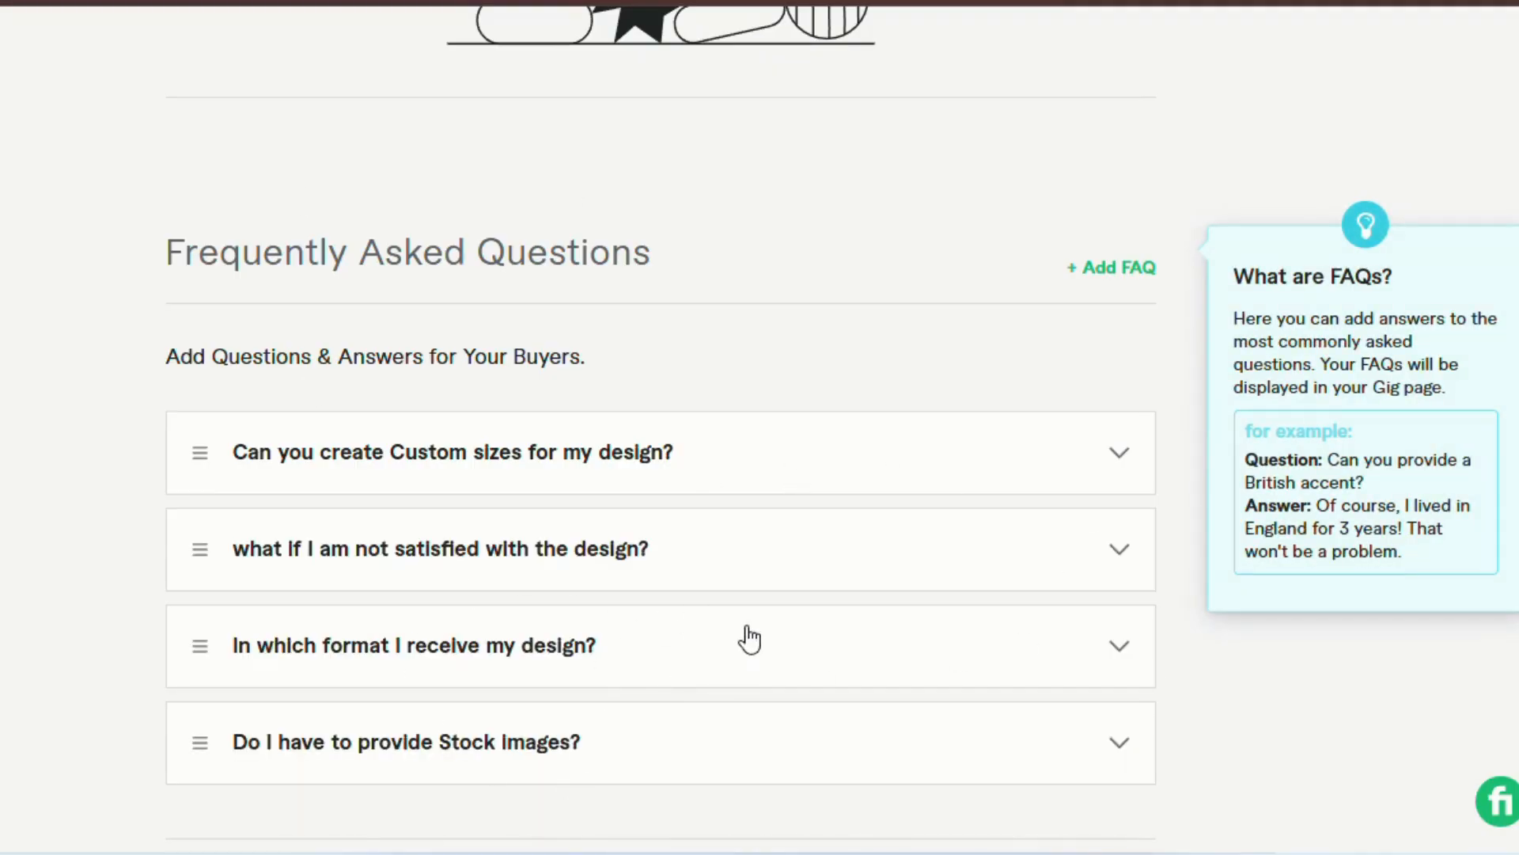
Step: Save the description and FAQs, continue to the Requirements stage and look over Fiverr's optional buyer questions
scroll(749, 653, down, 3)
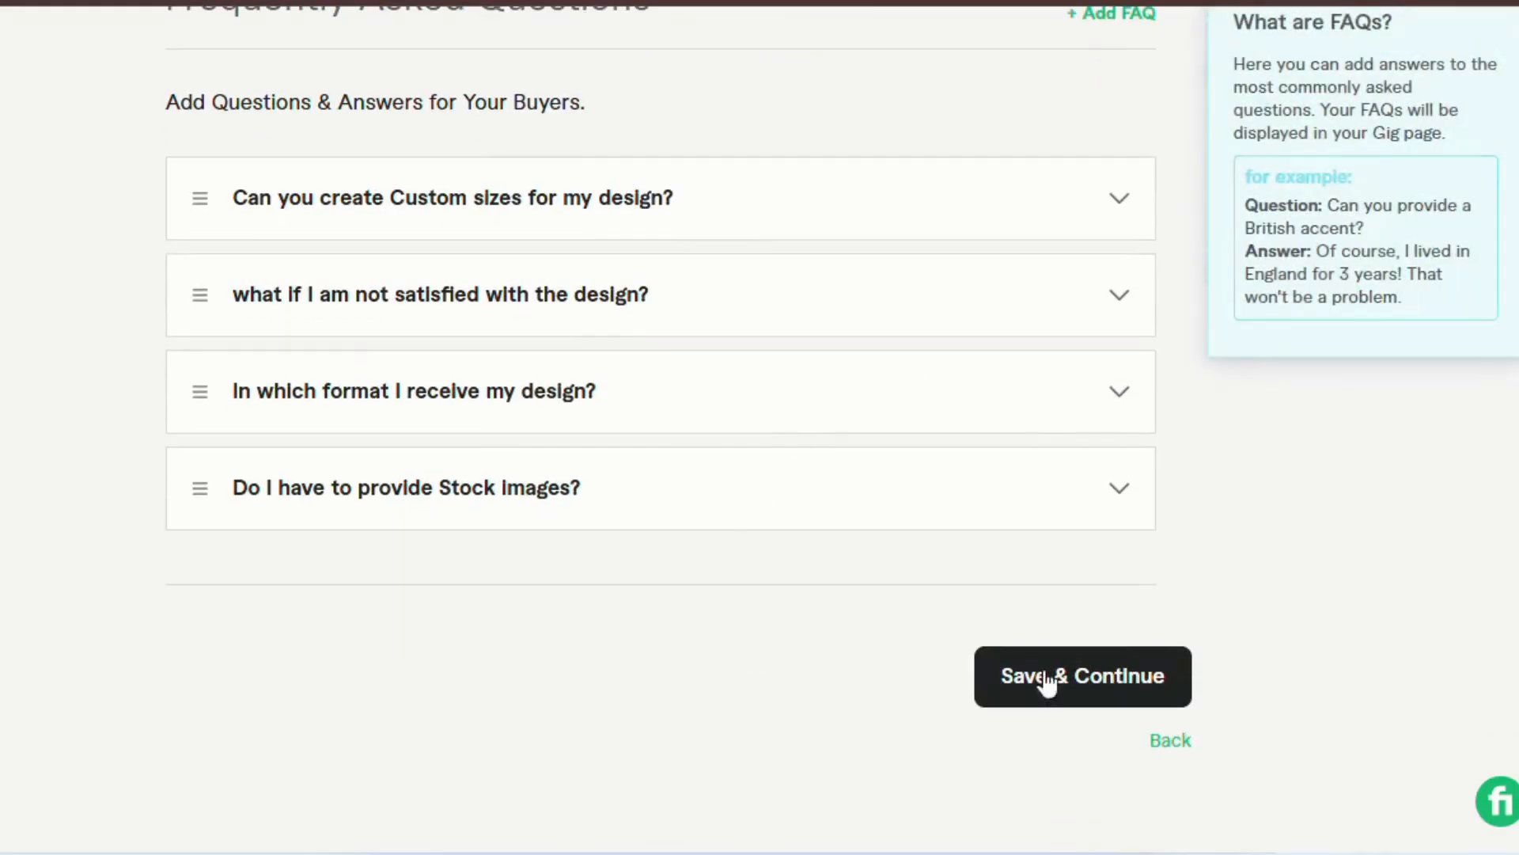
click(1079, 701)
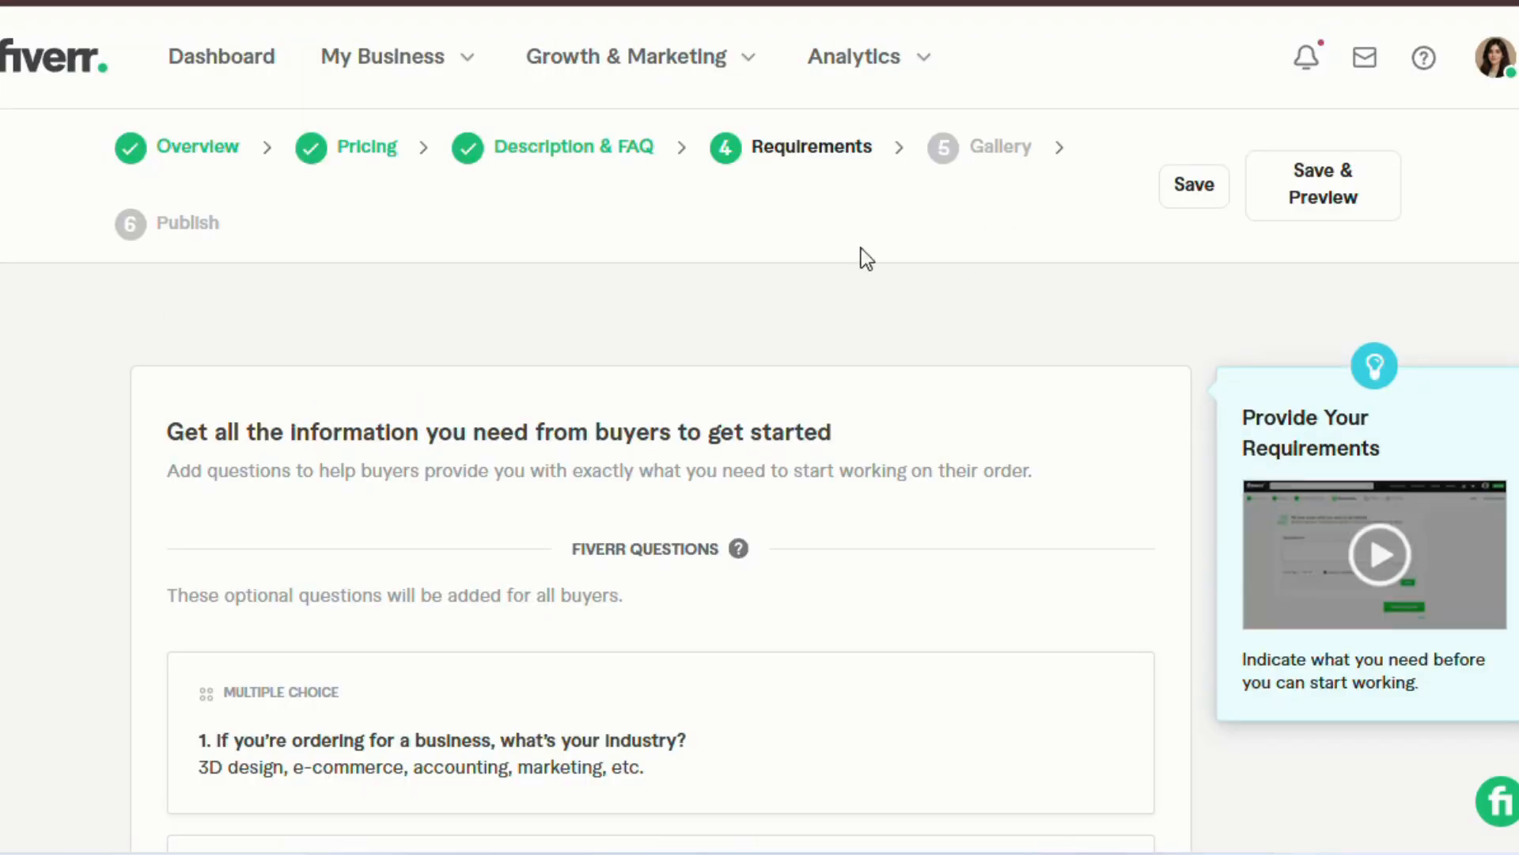
scroll(839, 363, down, 5)
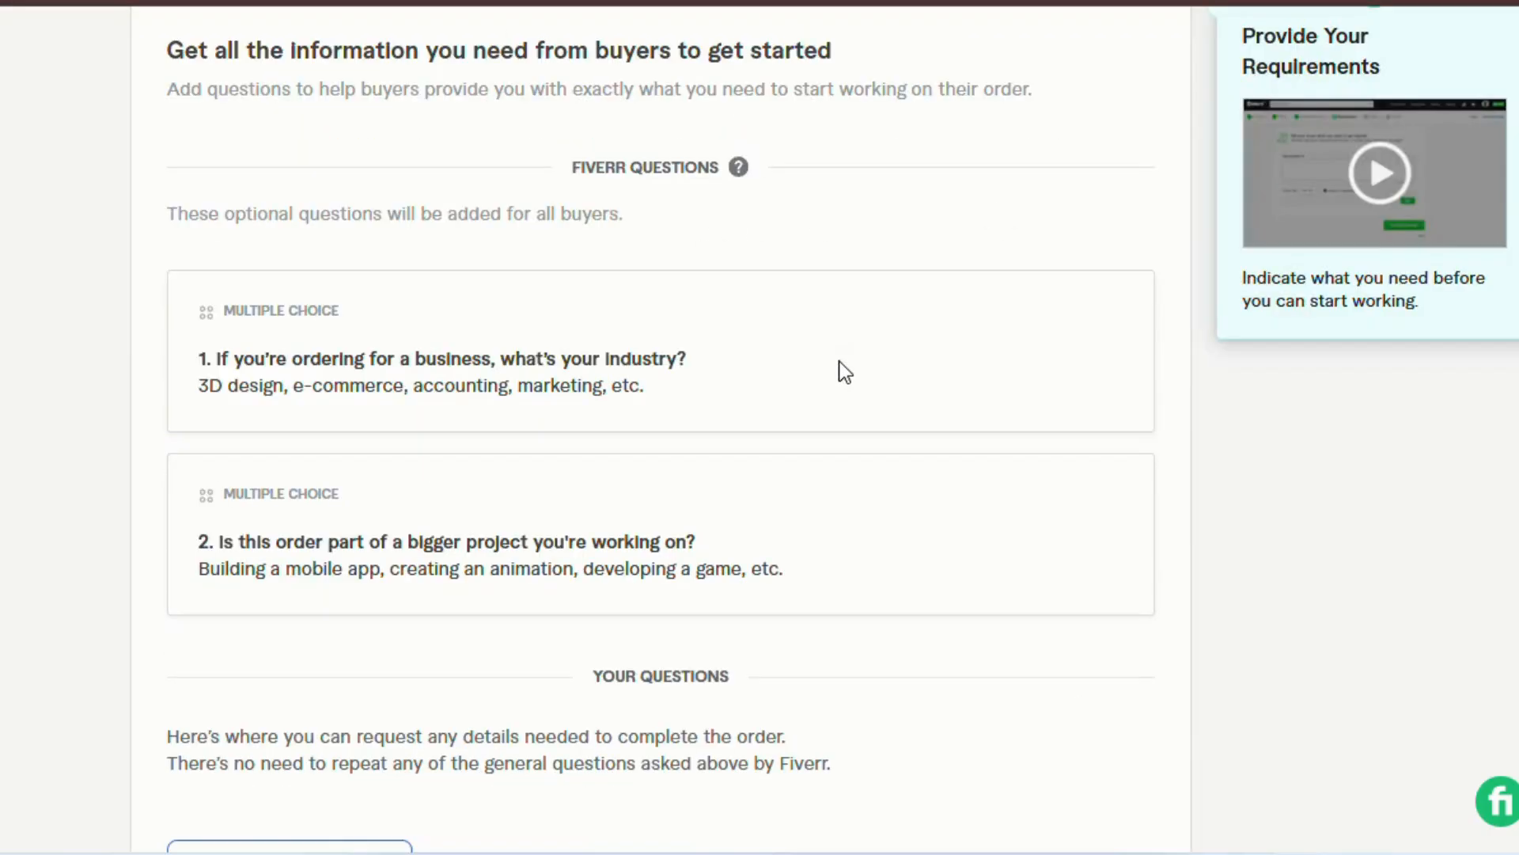
scroll(568, 292, down, 3)
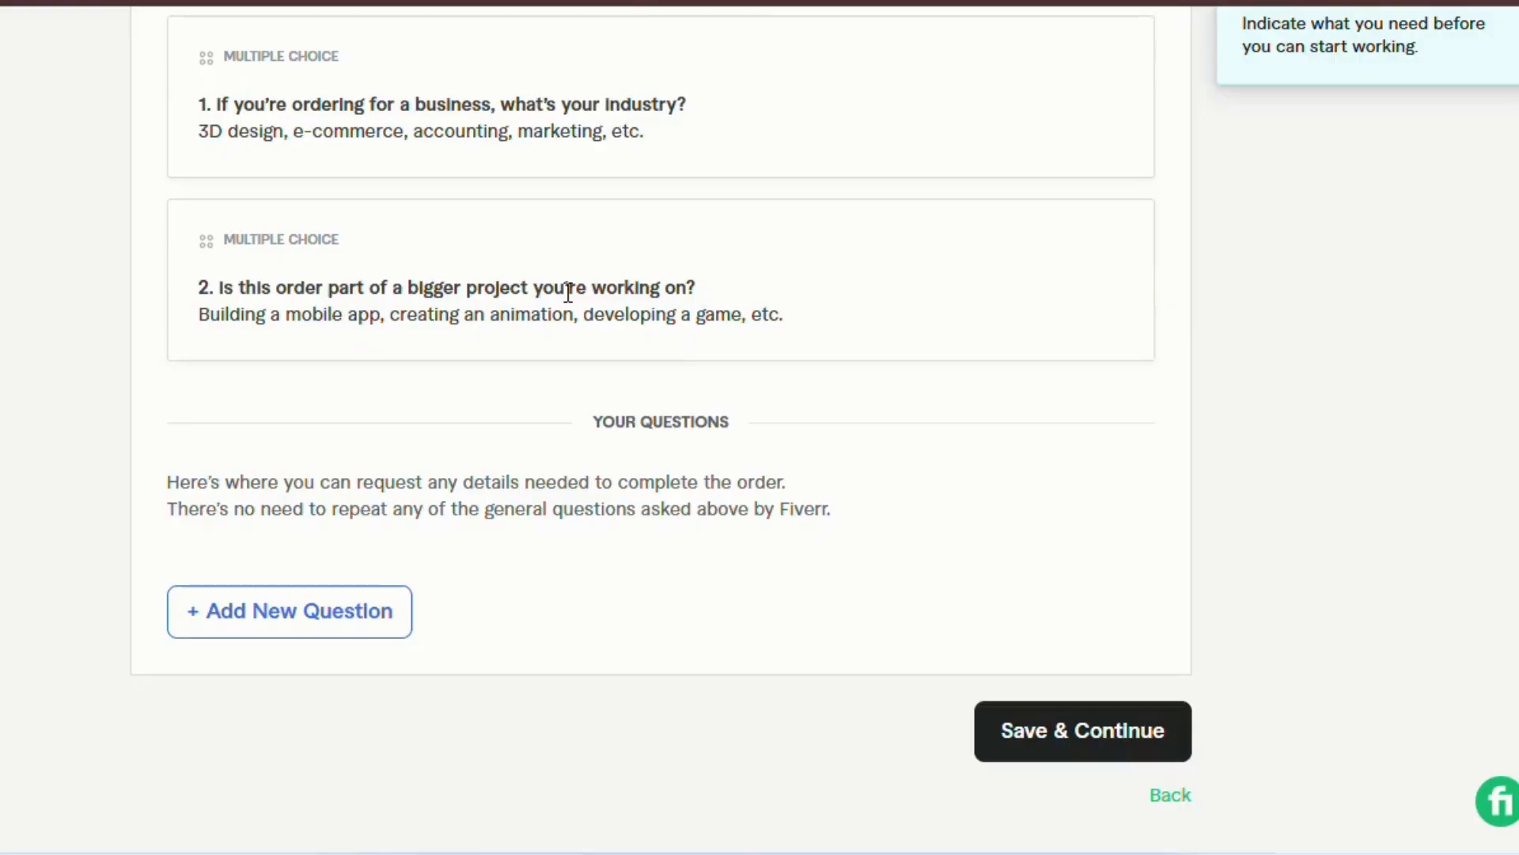
Step: Add a required free-text buyer question requesting the design type, platform, purpose, brand or text to include, and preferred style or reference
scroll(568, 292, up, 8)
scroll(569, 292, down, 3)
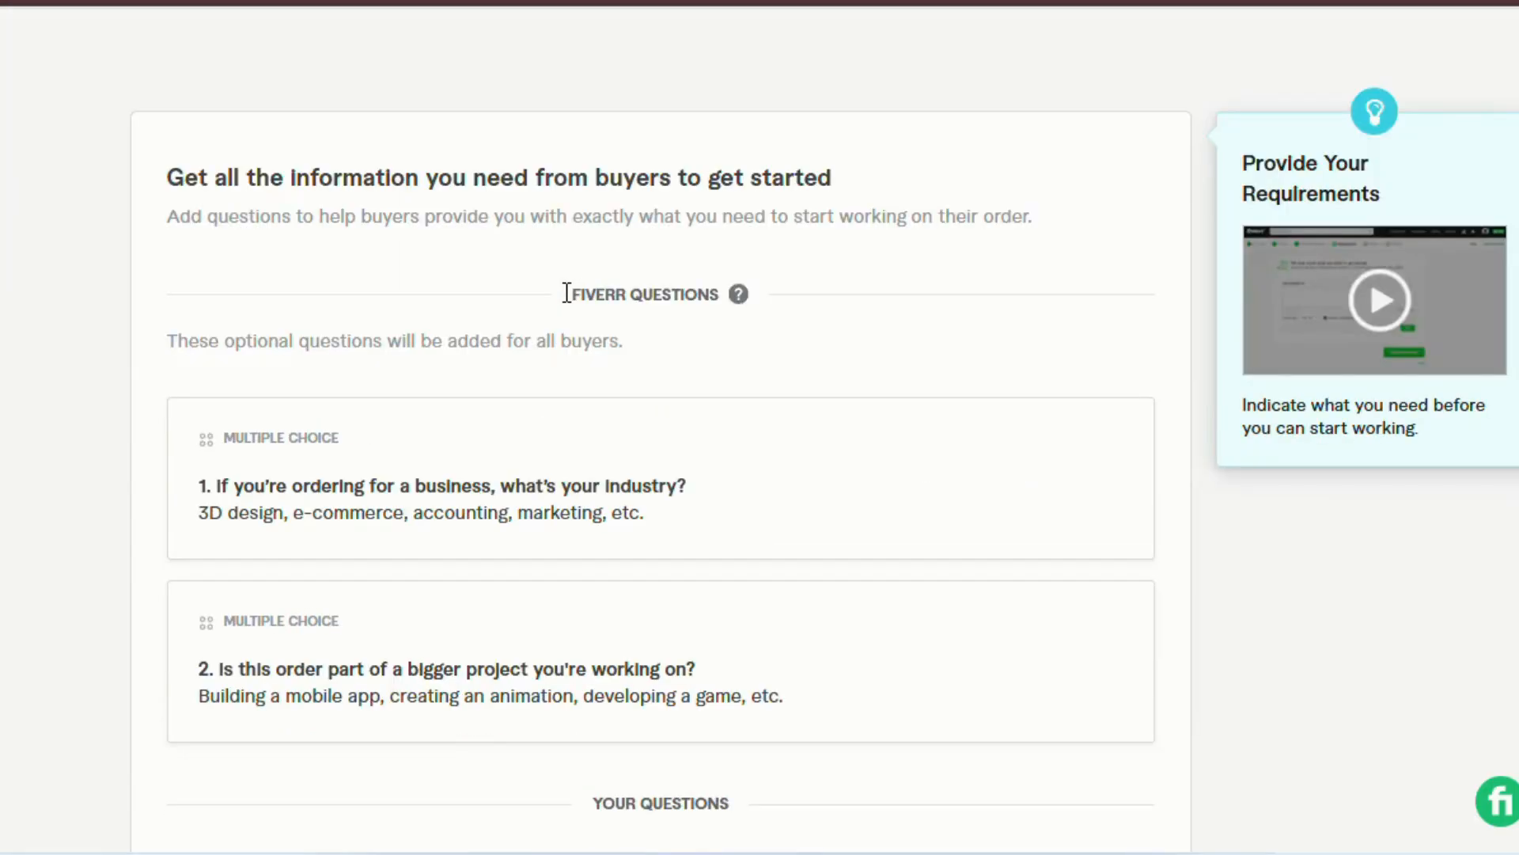
scroll(668, 315, down, 5)
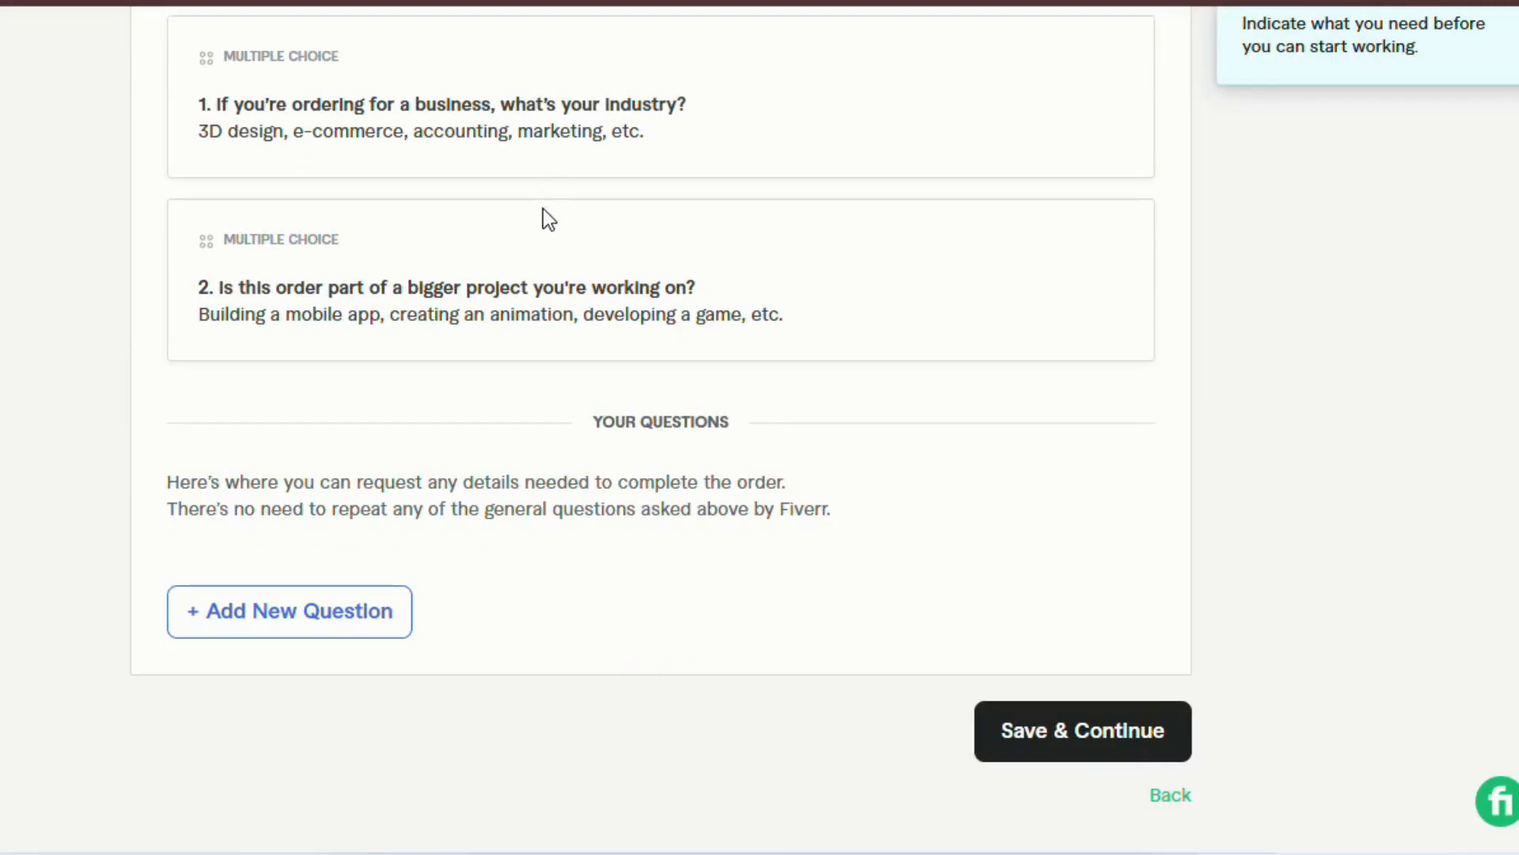
scroll(542, 214, up, 5)
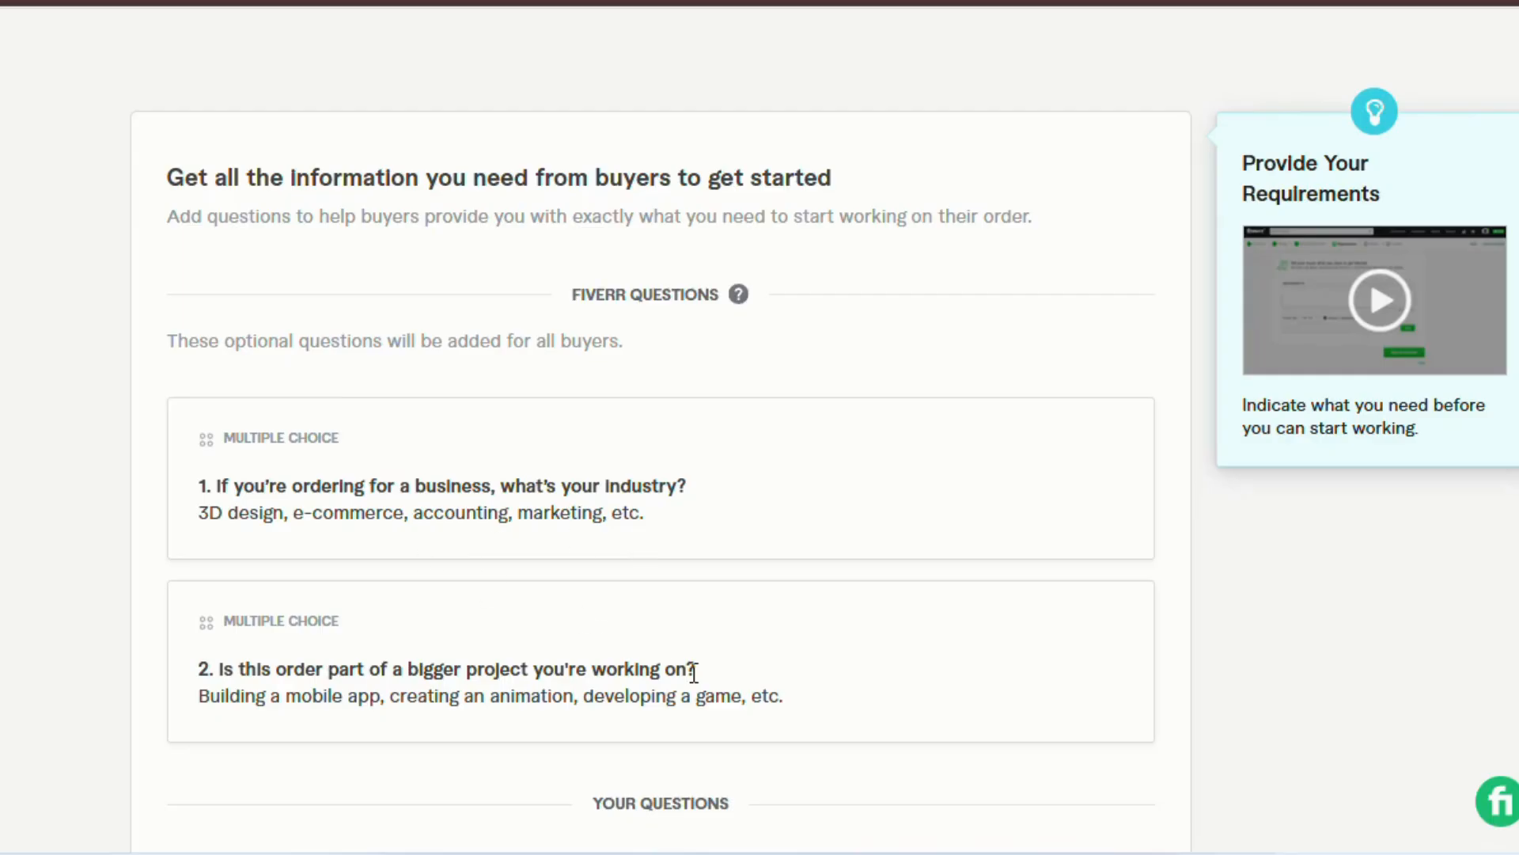
scroll(694, 672, down, 6)
click(363, 485)
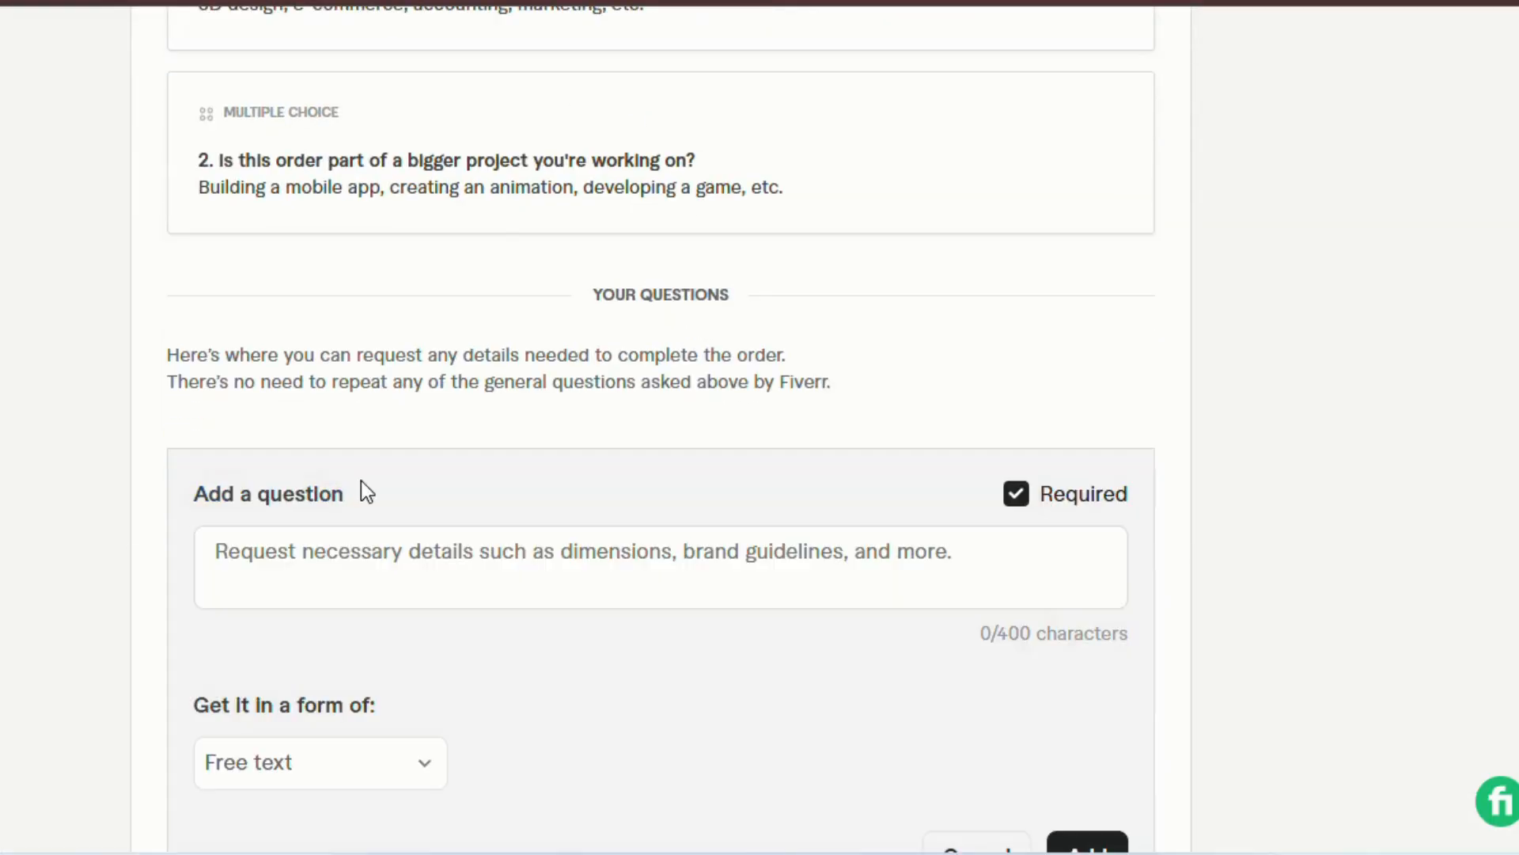
scroll(344, 554, down, 3)
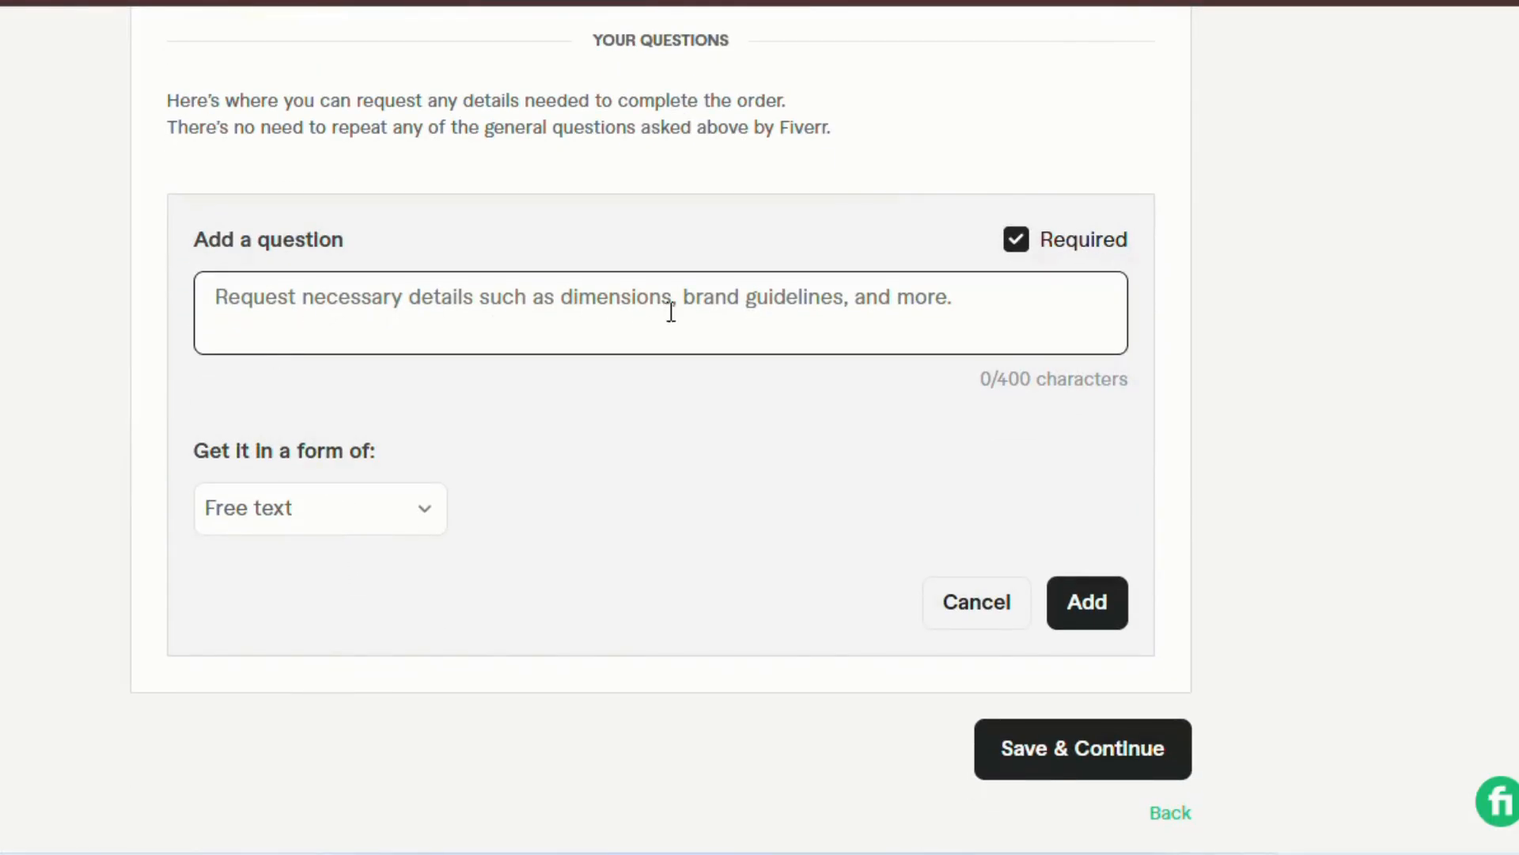
click(423, 526)
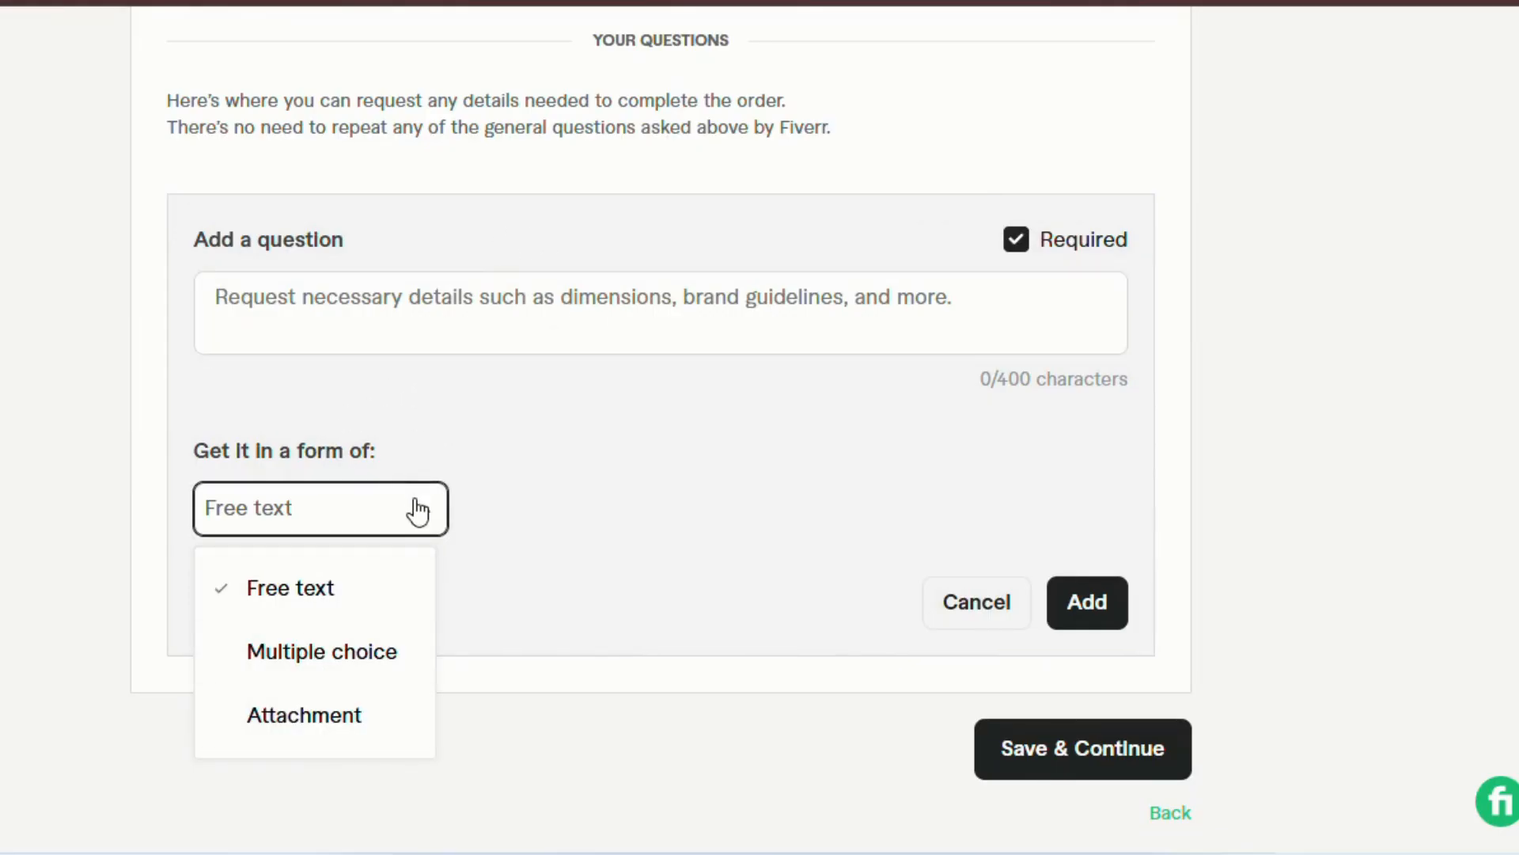
click(359, 322)
click(352, 305)
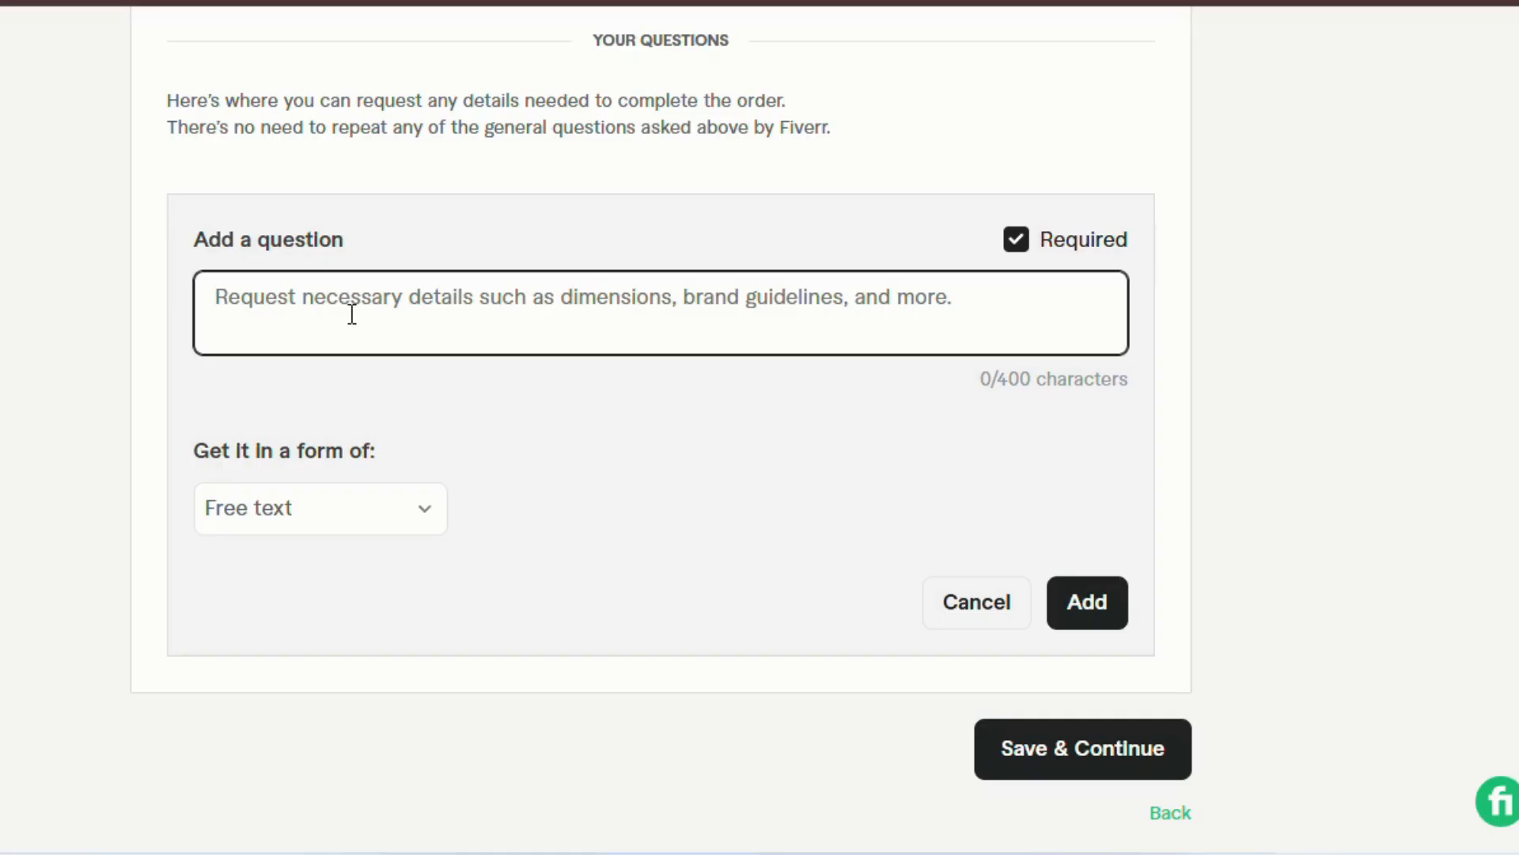
text(Sh)
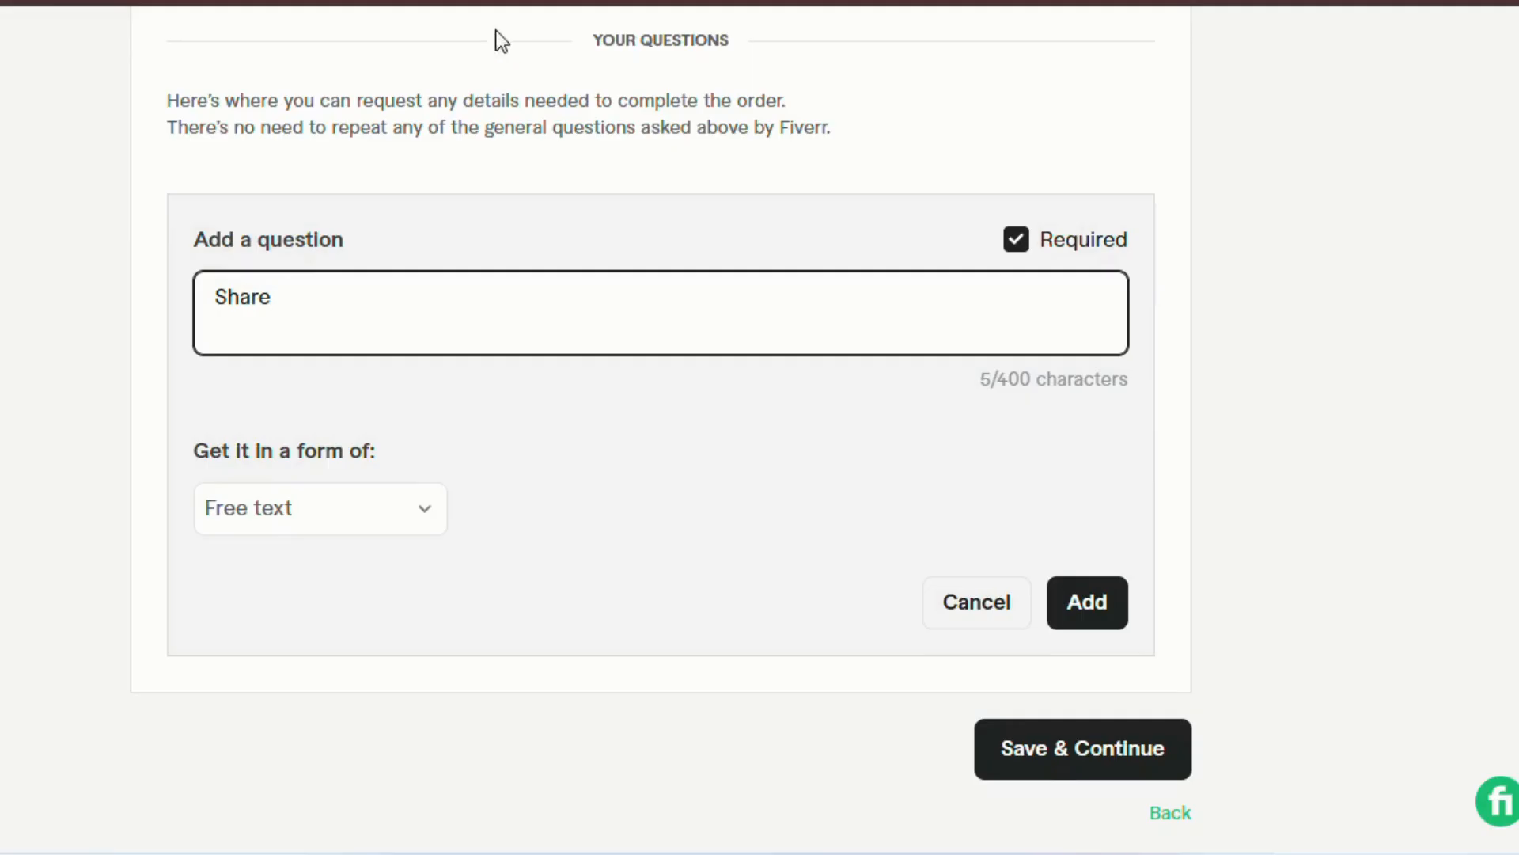
text(are)
text(the type of design you need (social media post or ads) and the platform (Instagram, Facebook etc.) Let me know the purpose of the design, your brand or any text you want to include. Also mention your preferred design style or reference(if any).)
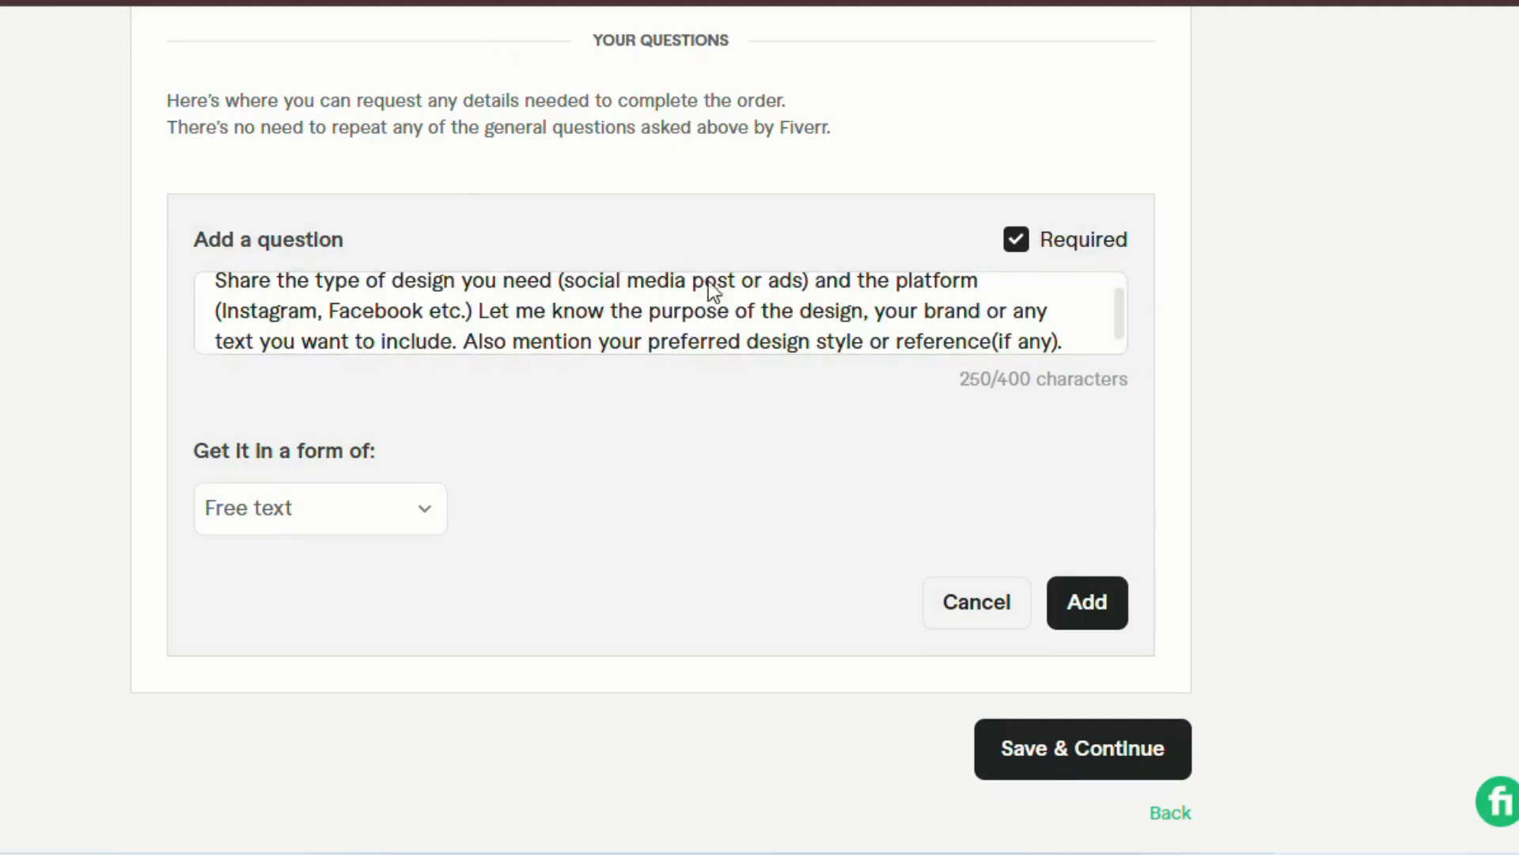
click(1083, 601)
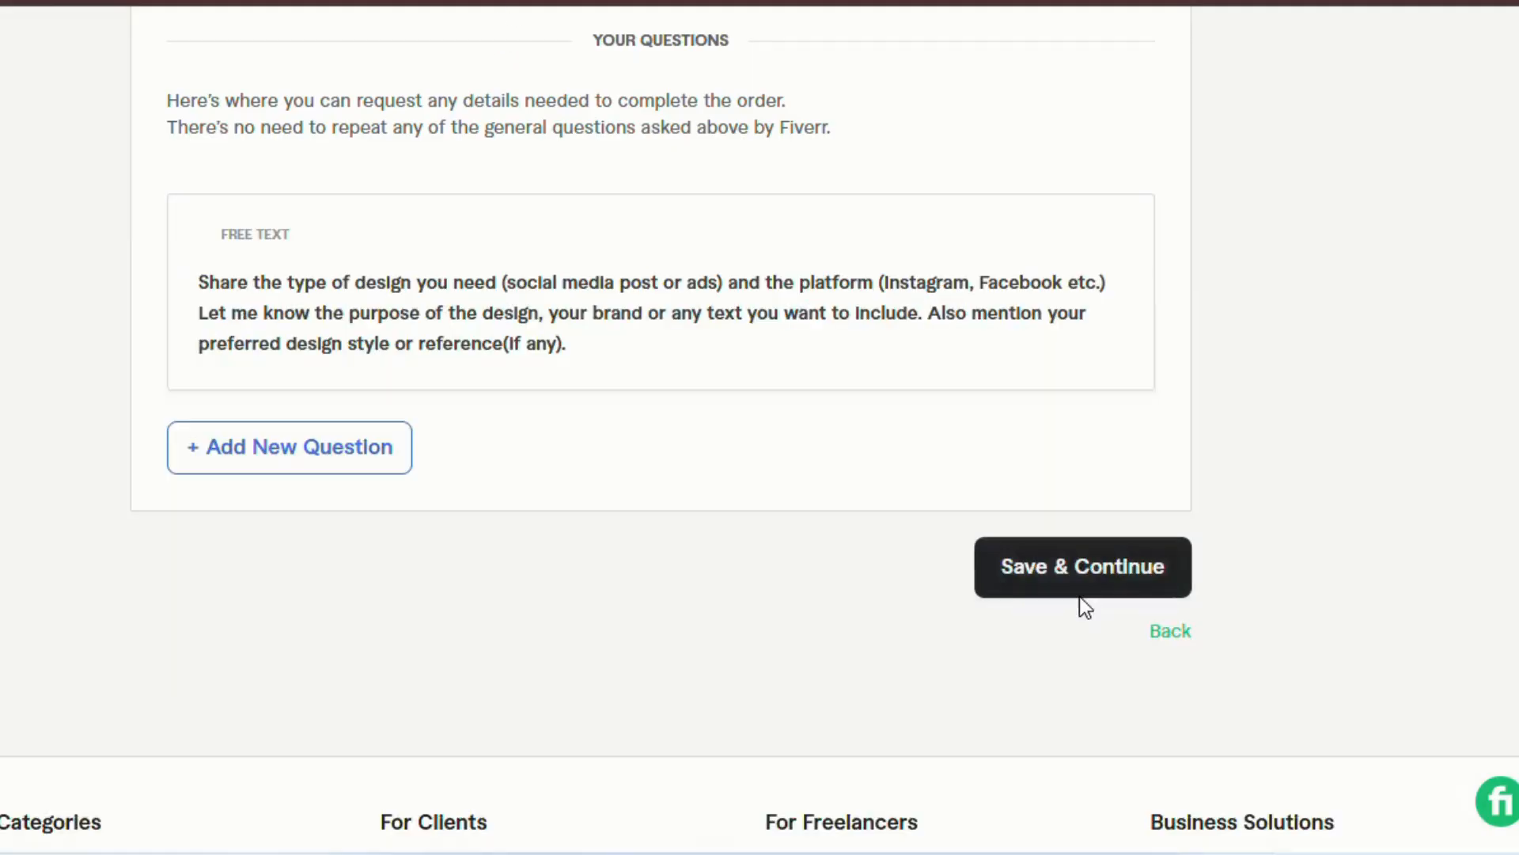
Step: Save the buyer requirements and look over the image, video and document sections of the Gallery stage
scroll(1064, 656, up, 2)
click(1043, 688)
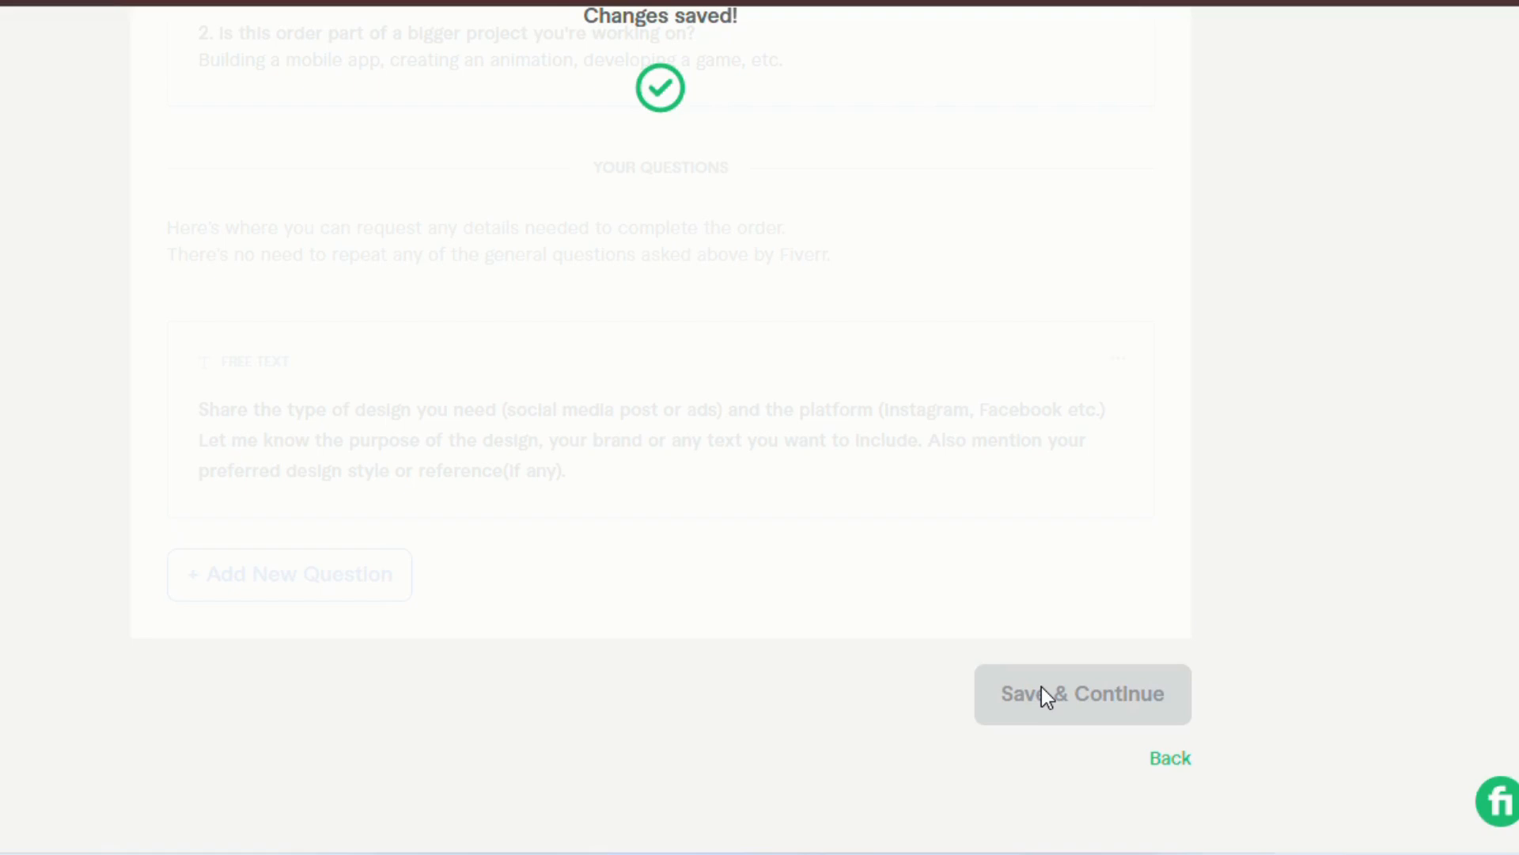
scroll(892, 414, down, 3)
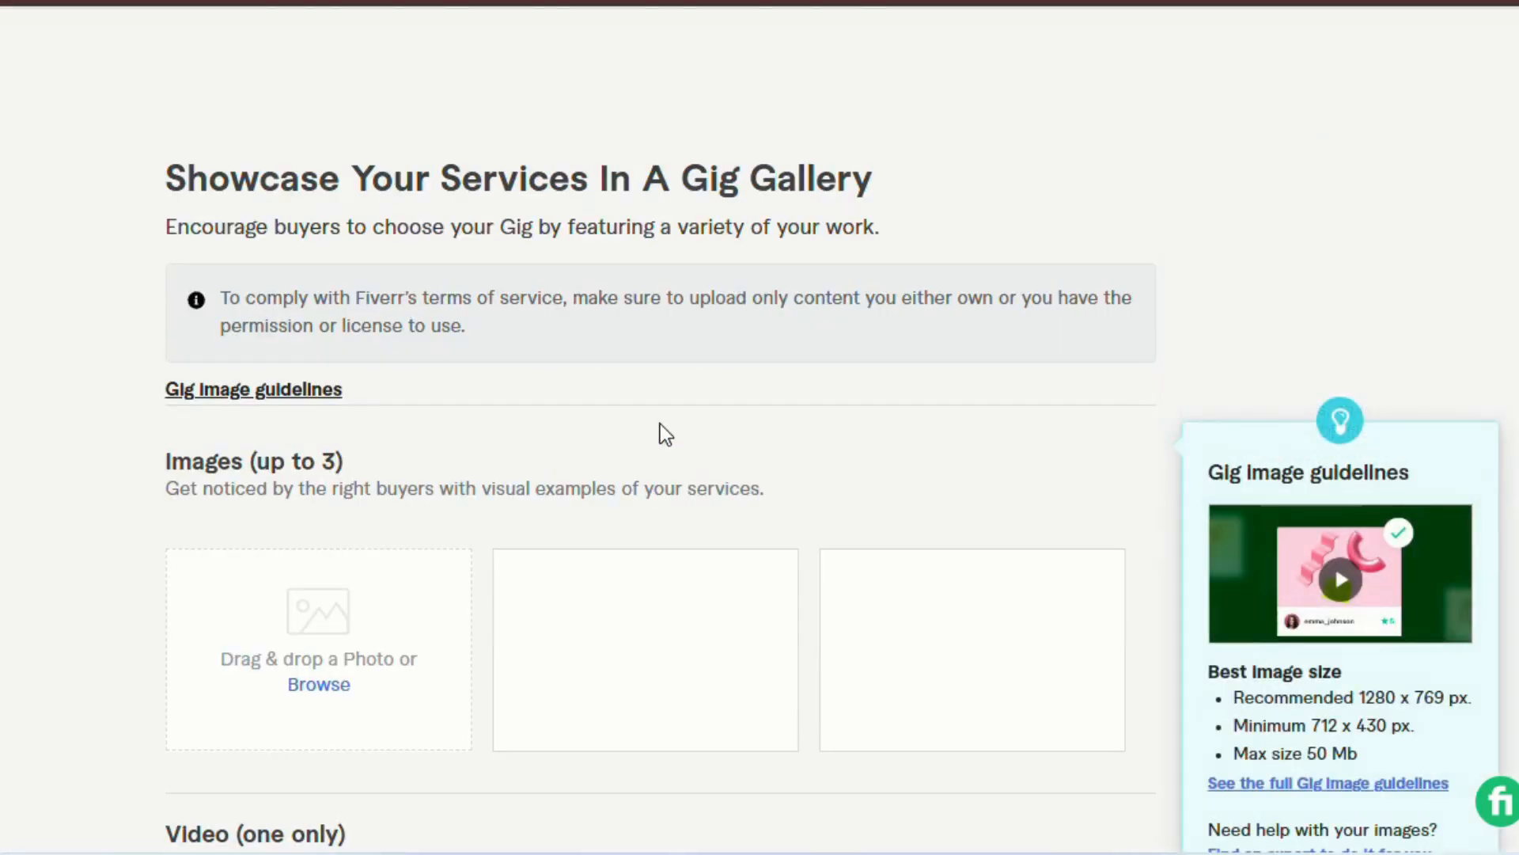
scroll(660, 424, down, 3)
scroll(650, 407, down, 6)
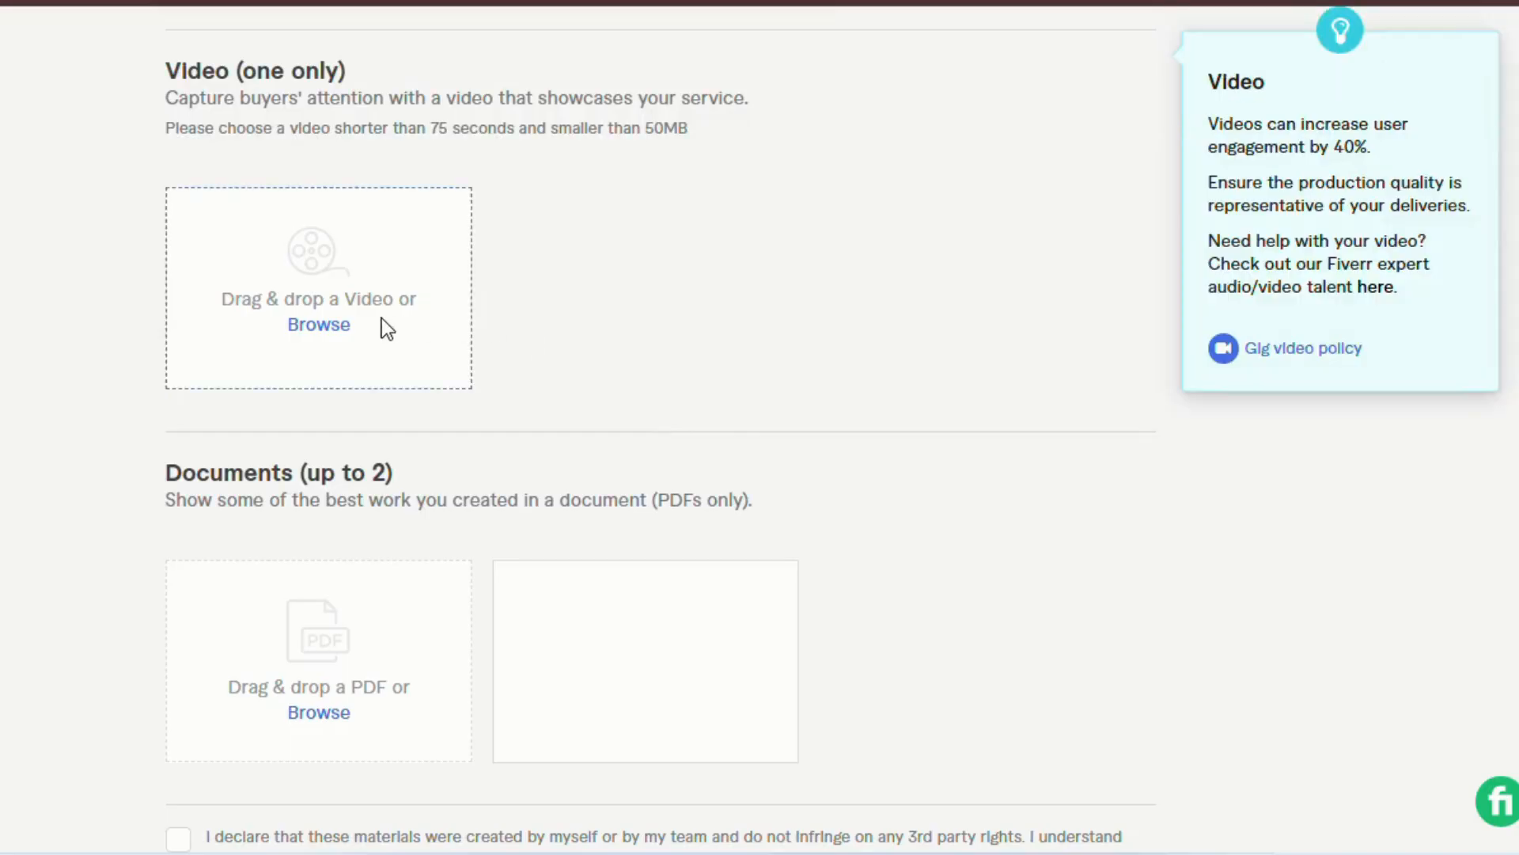
scroll(592, 430, down, 8)
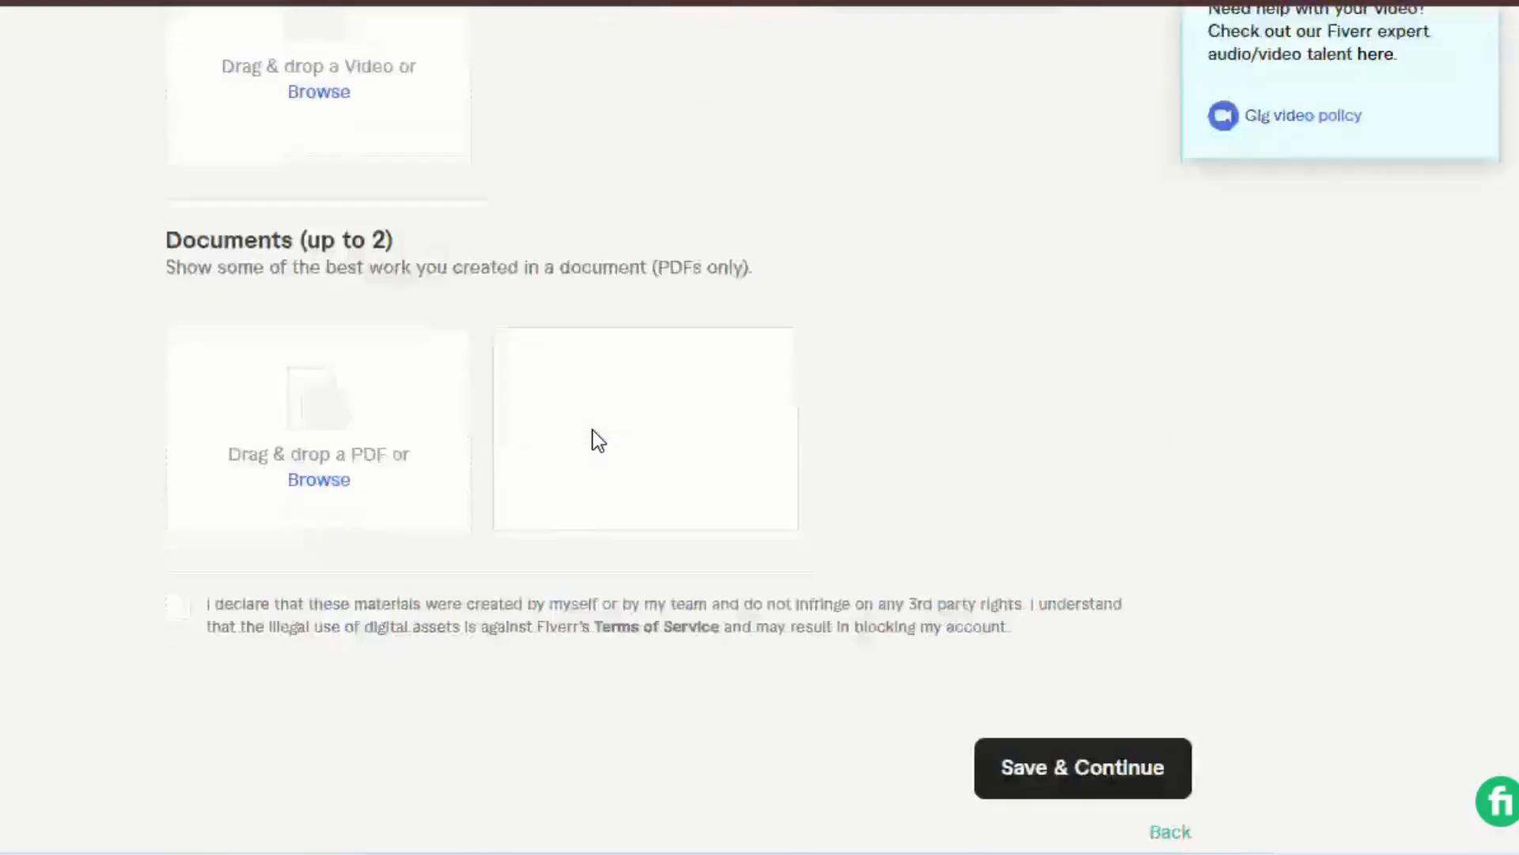
scroll(592, 430, up, 18)
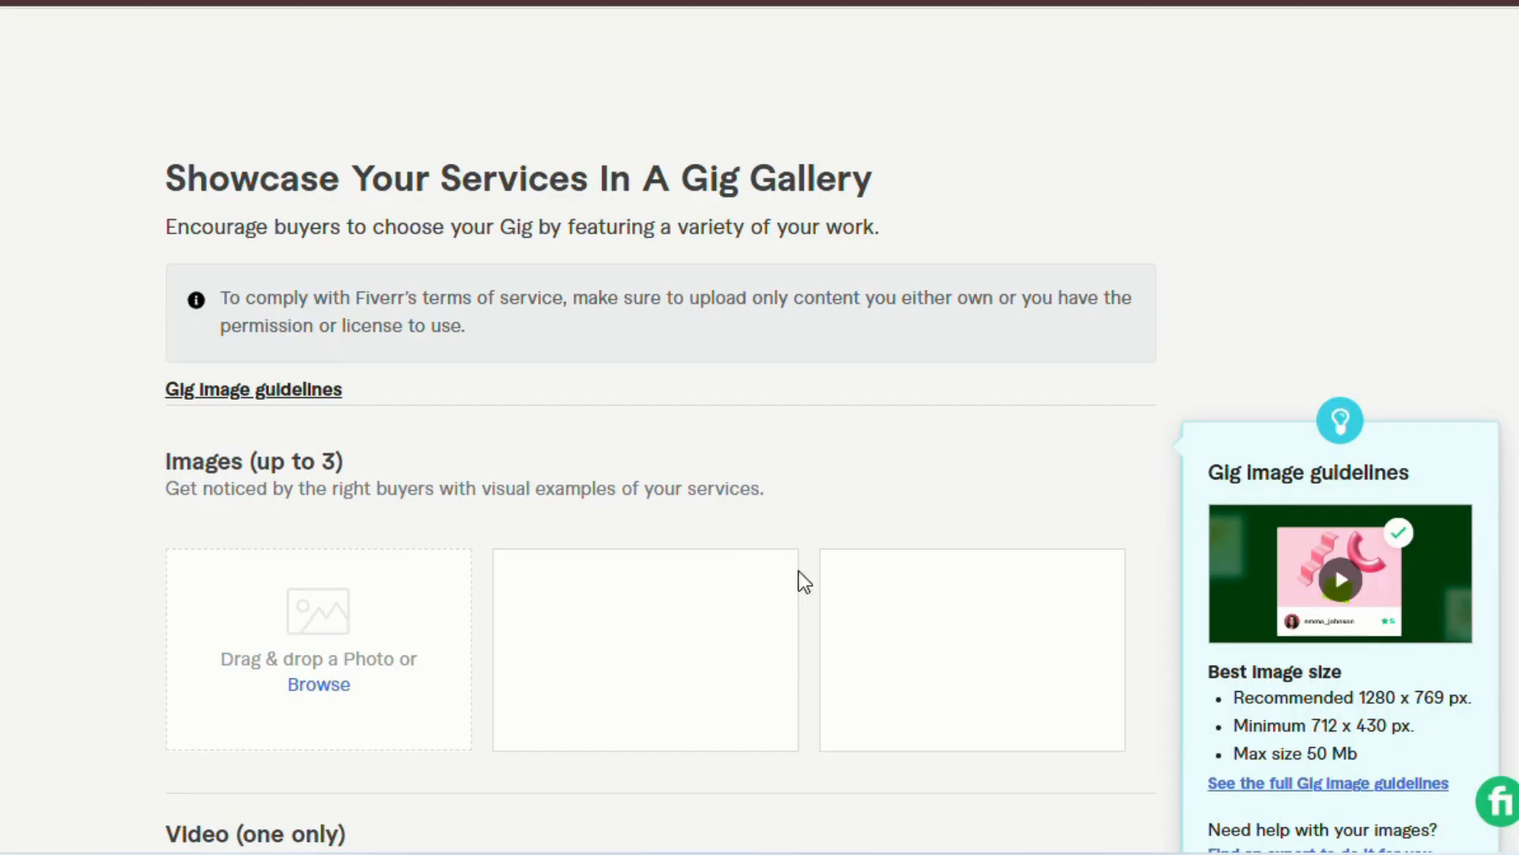
scroll(675, 669, down, 2)
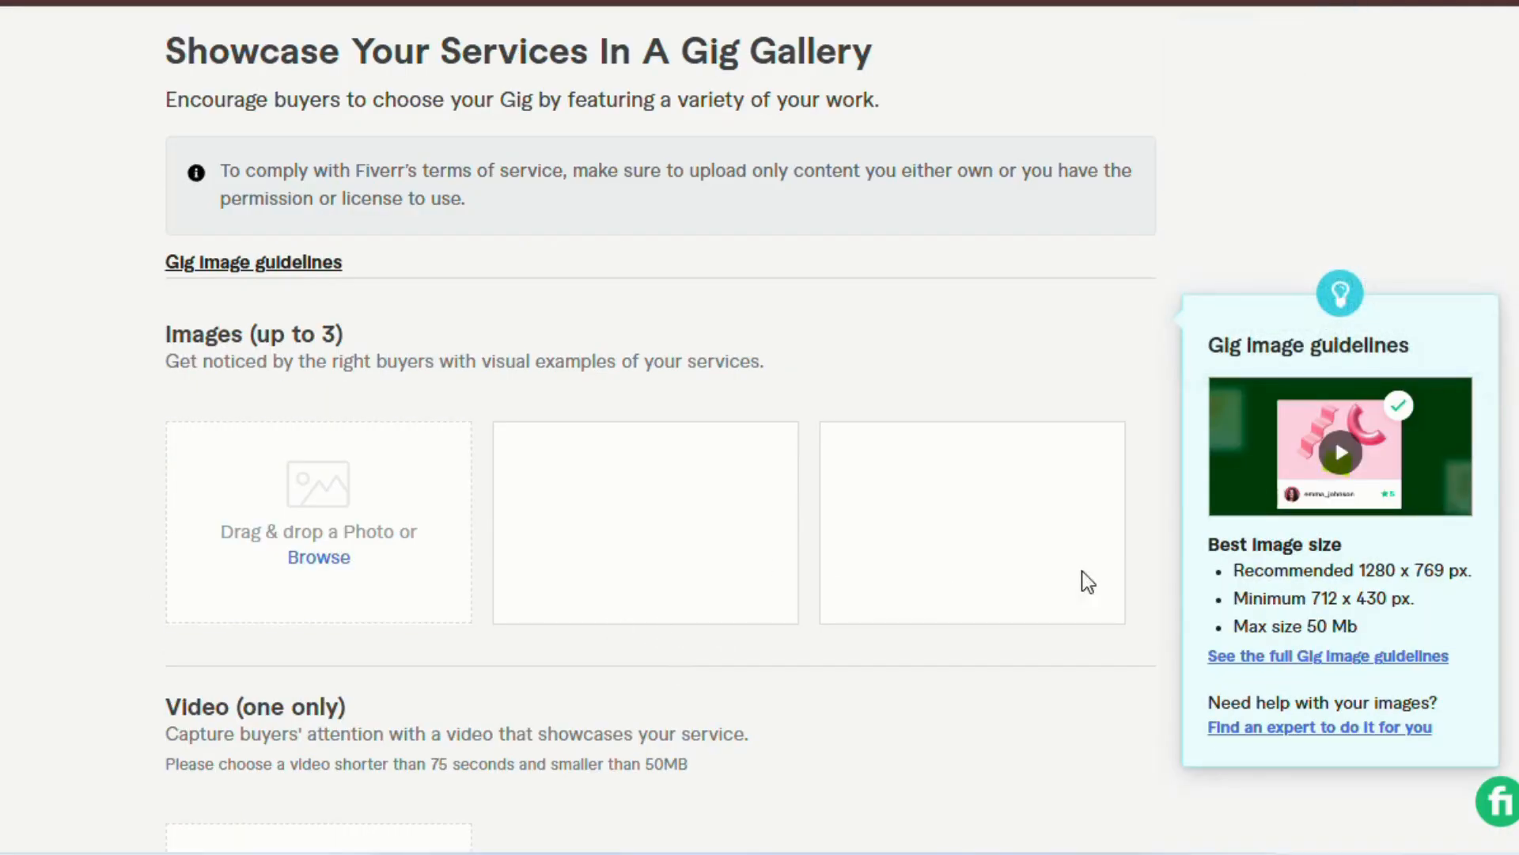
scroll(506, 614, down, 4)
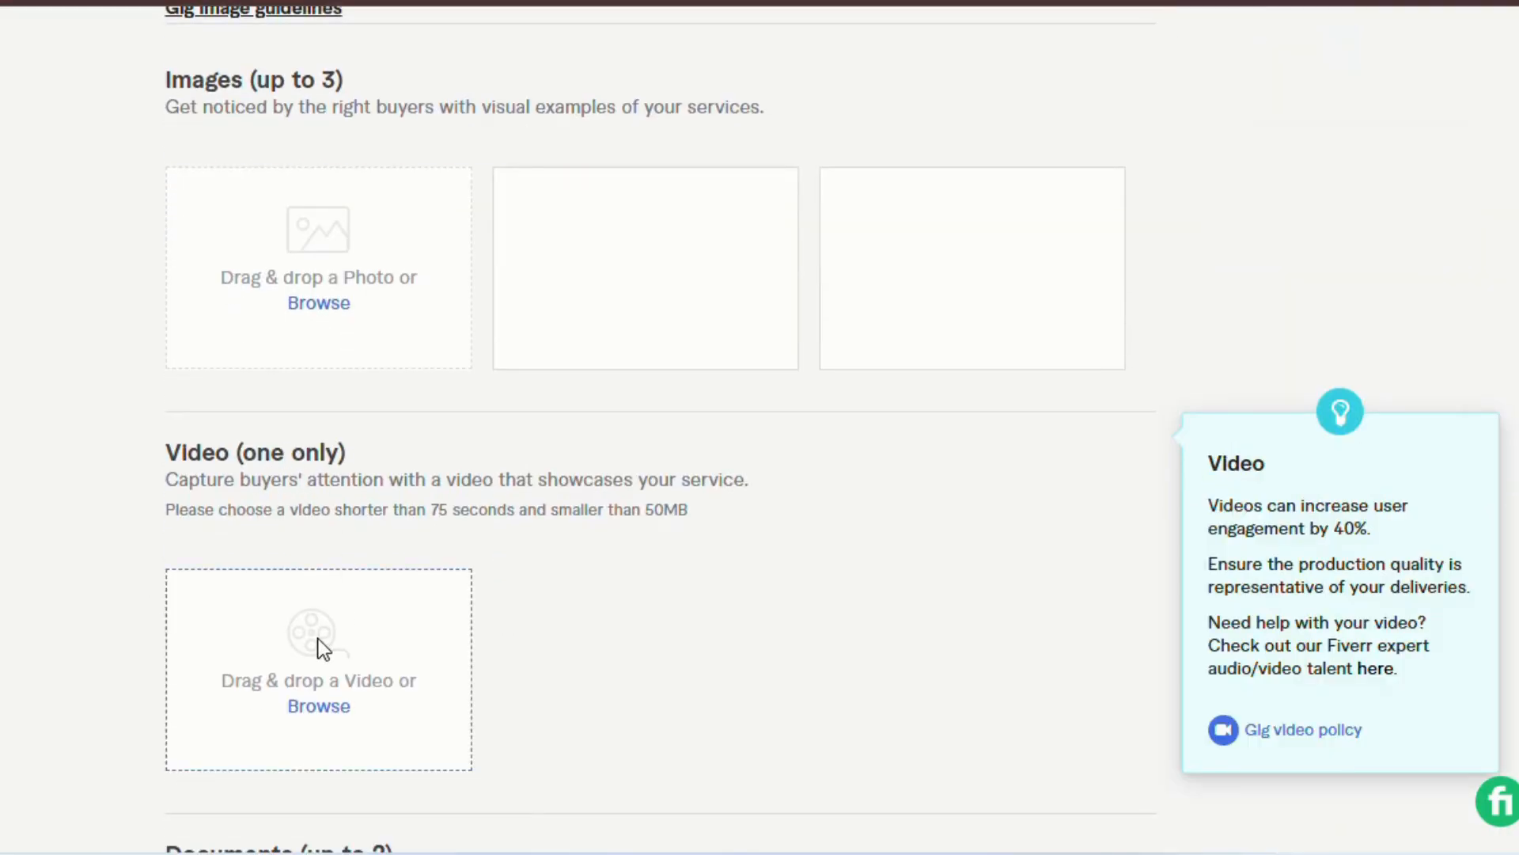
scroll(250, 673, up, 6)
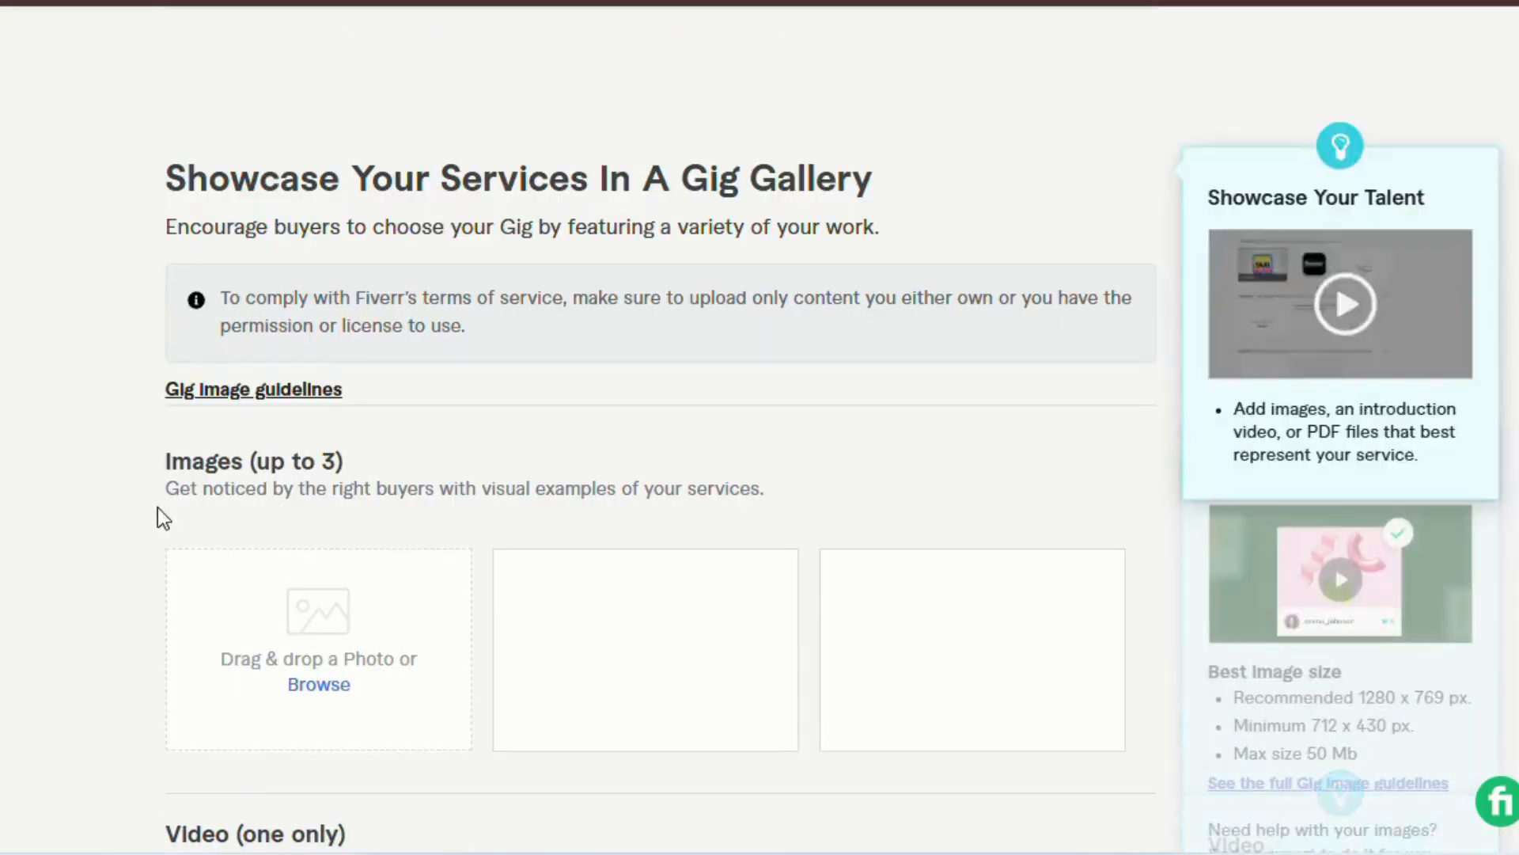
Step: Open the Gig image guidelines and examine the recommended, minimum and maximum sizes in the image size guide
click(216, 399)
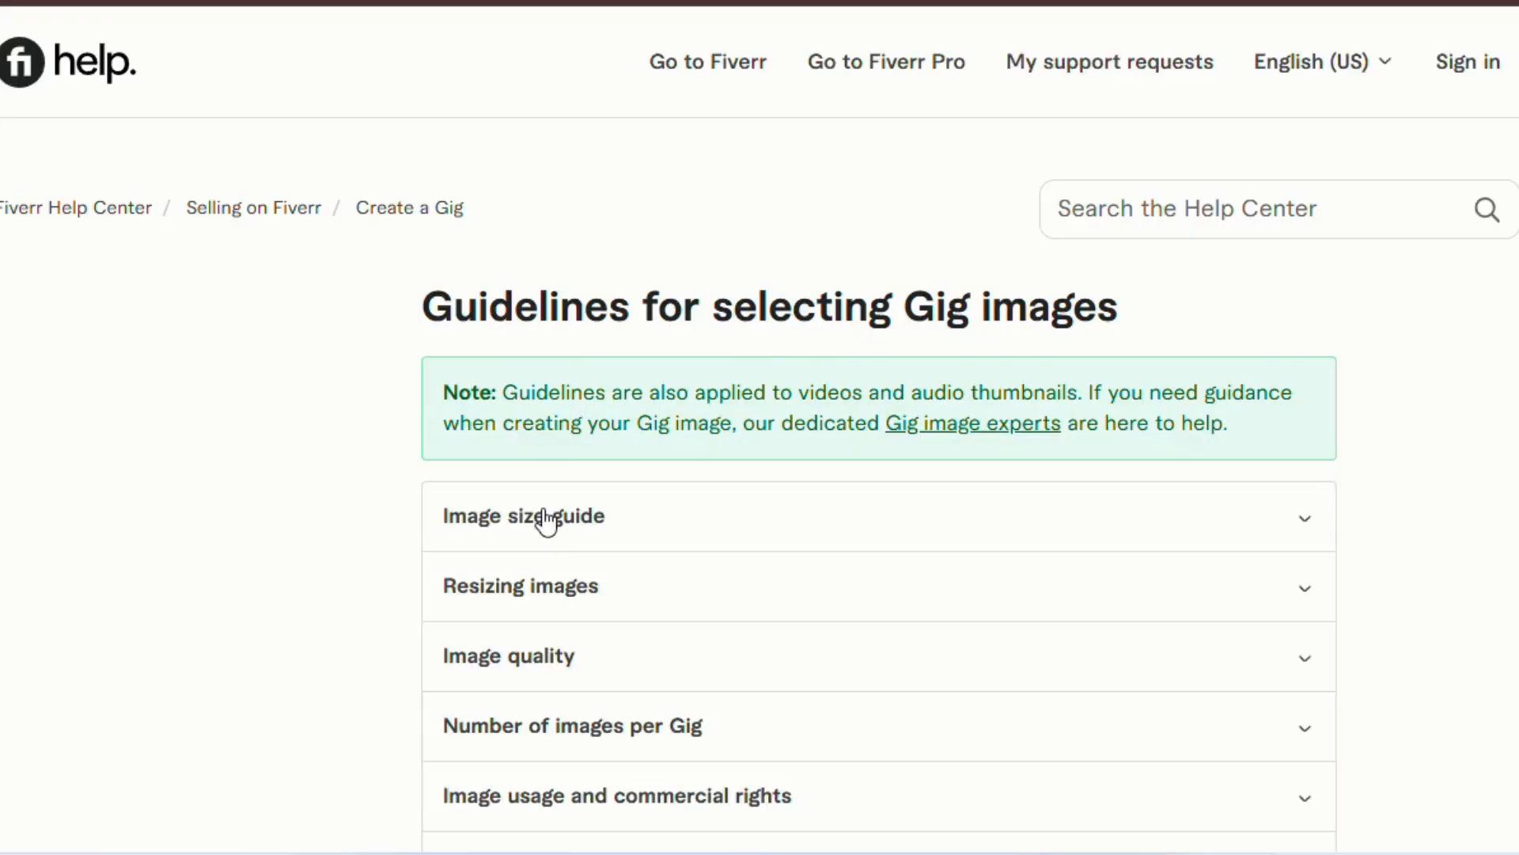
click(573, 524)
scroll(766, 474, down, 2)
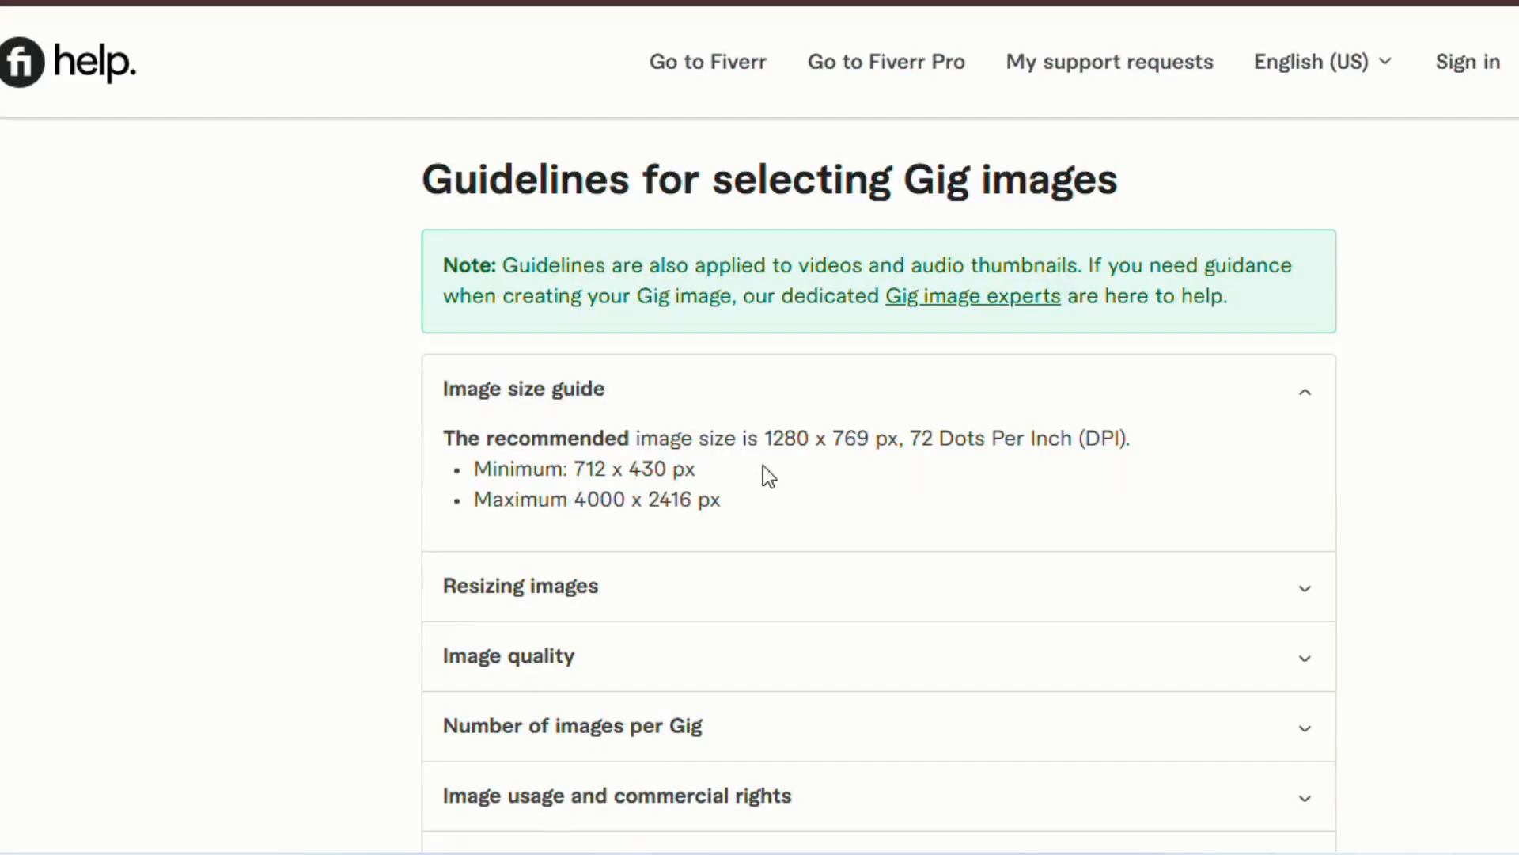
drag(766, 437, 889, 435)
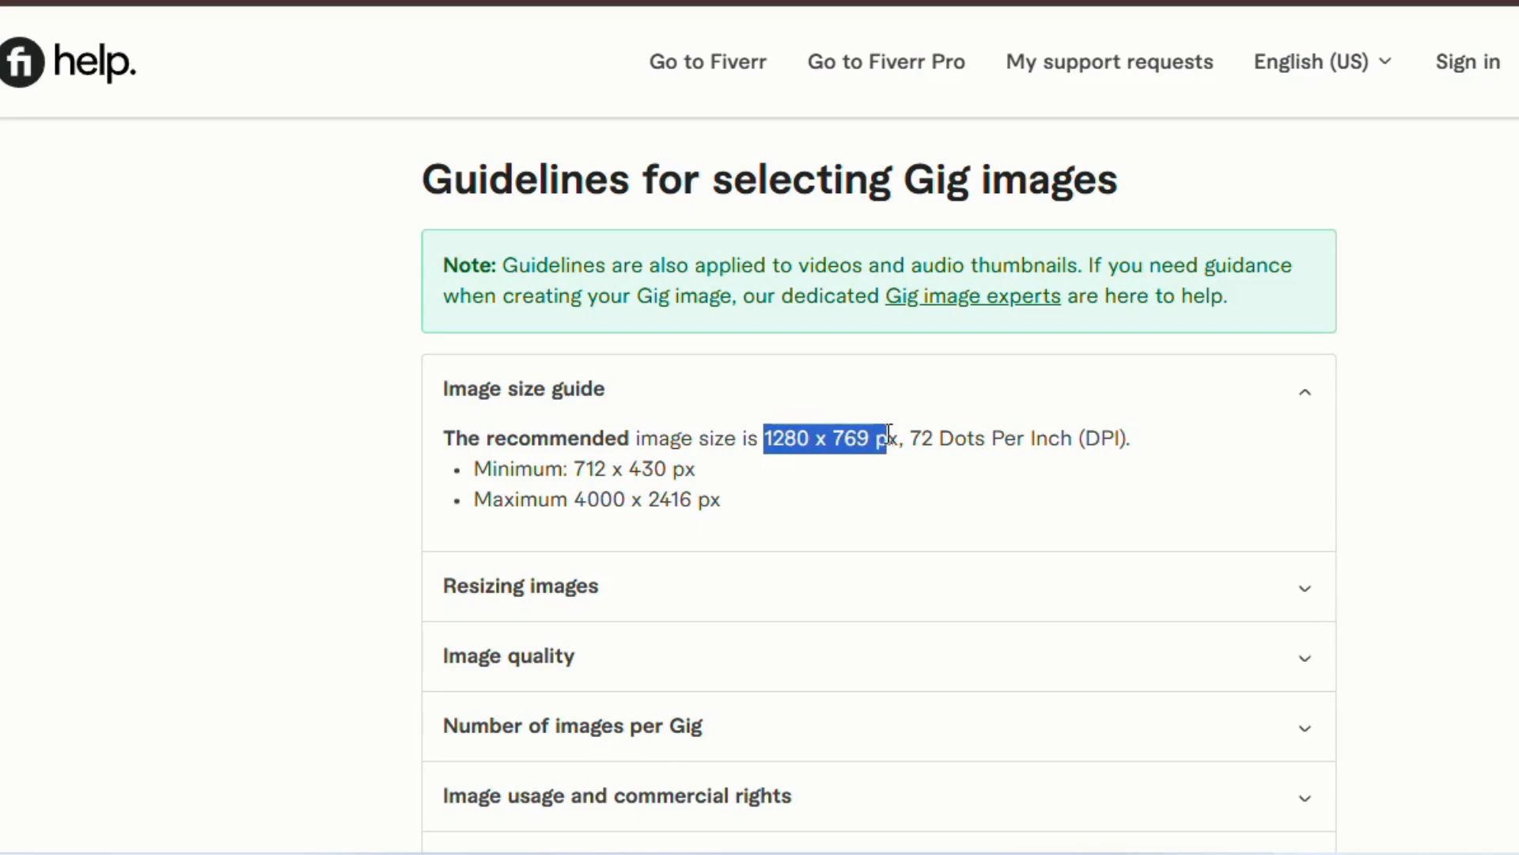
click(902, 475)
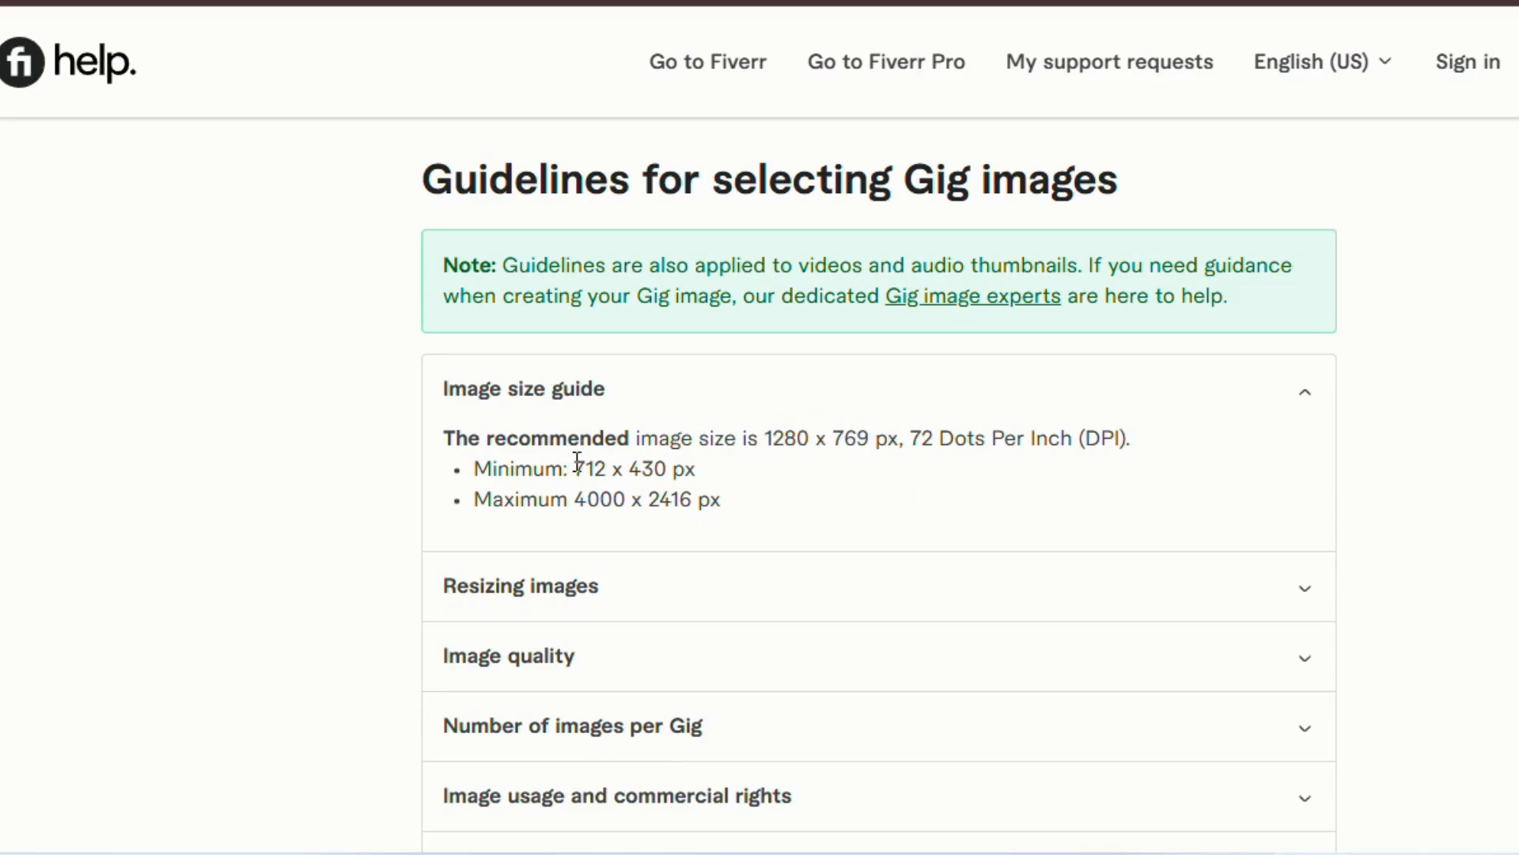
drag(575, 467, 693, 467)
click(573, 501)
drag(574, 501, 713, 501)
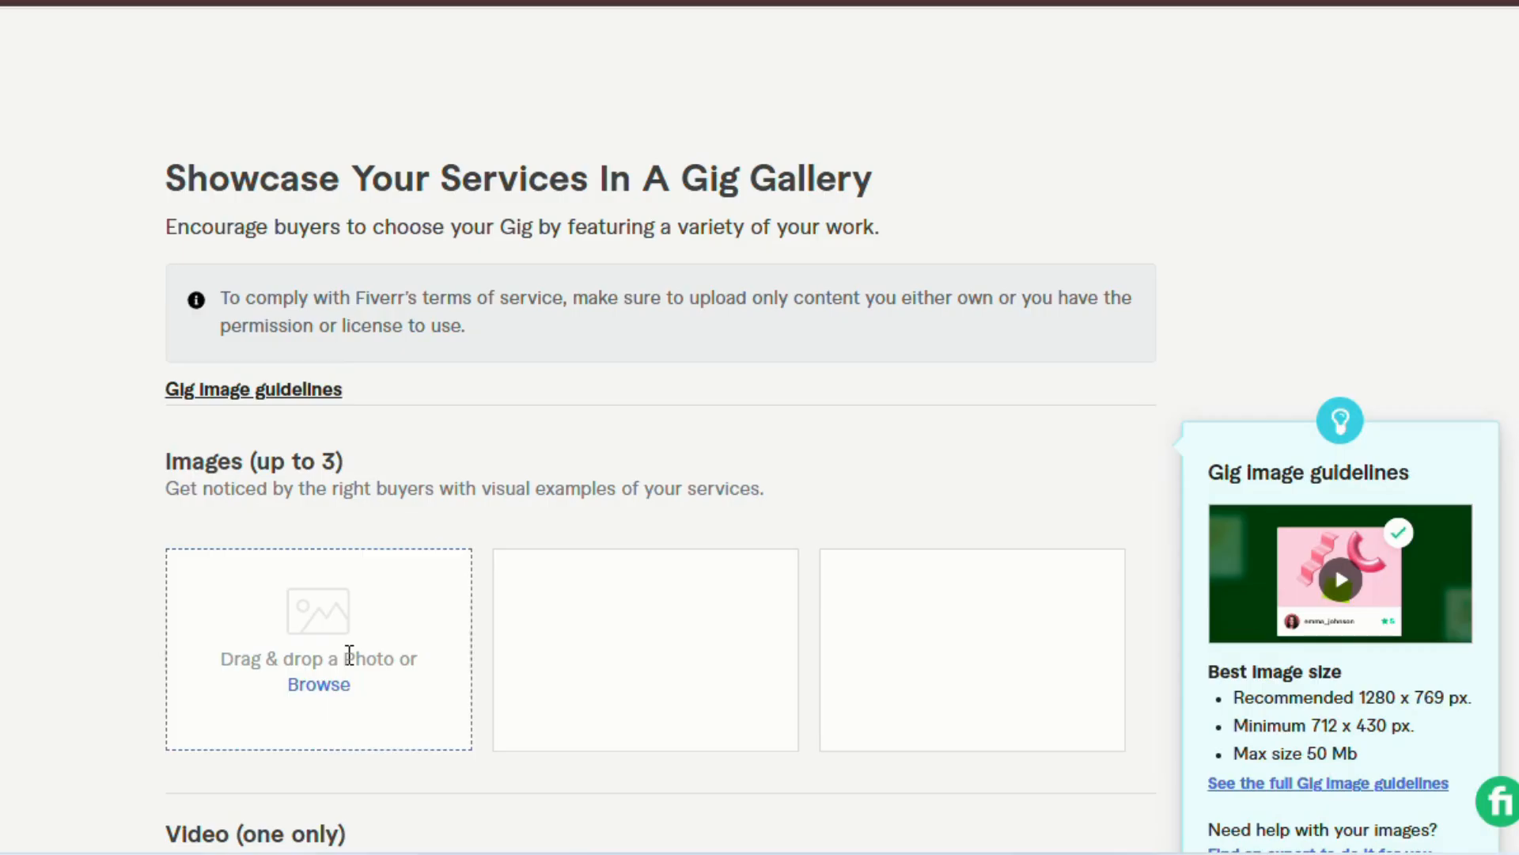
Step: Upload three social media design images to the gig gallery and save it with the ownership declaration accepted
click(316, 690)
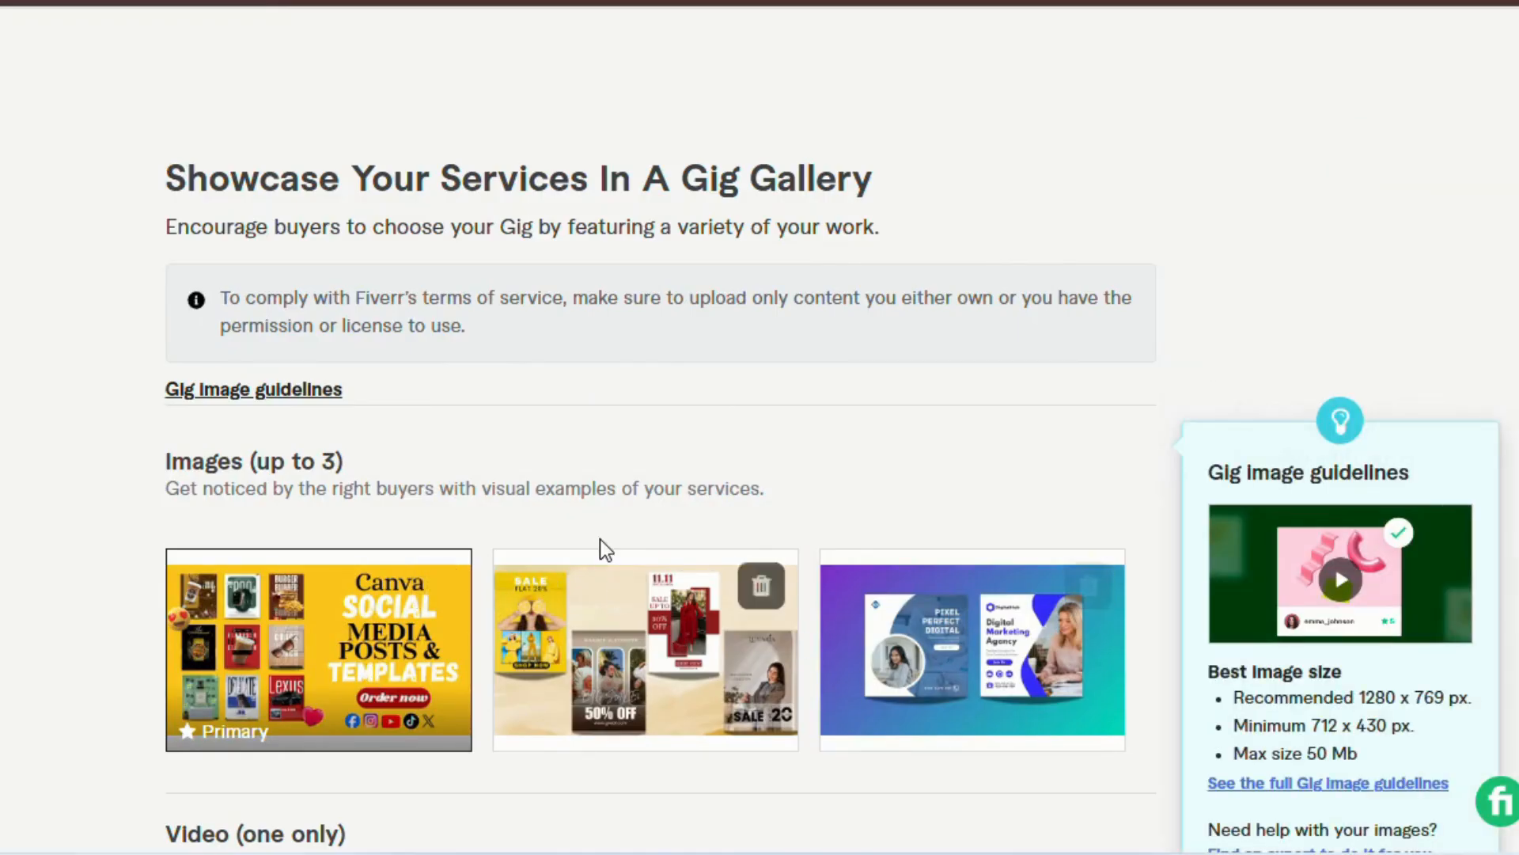
scroll(599, 539, down, 3)
scroll(599, 538, down, 2)
scroll(378, 637, down, 7)
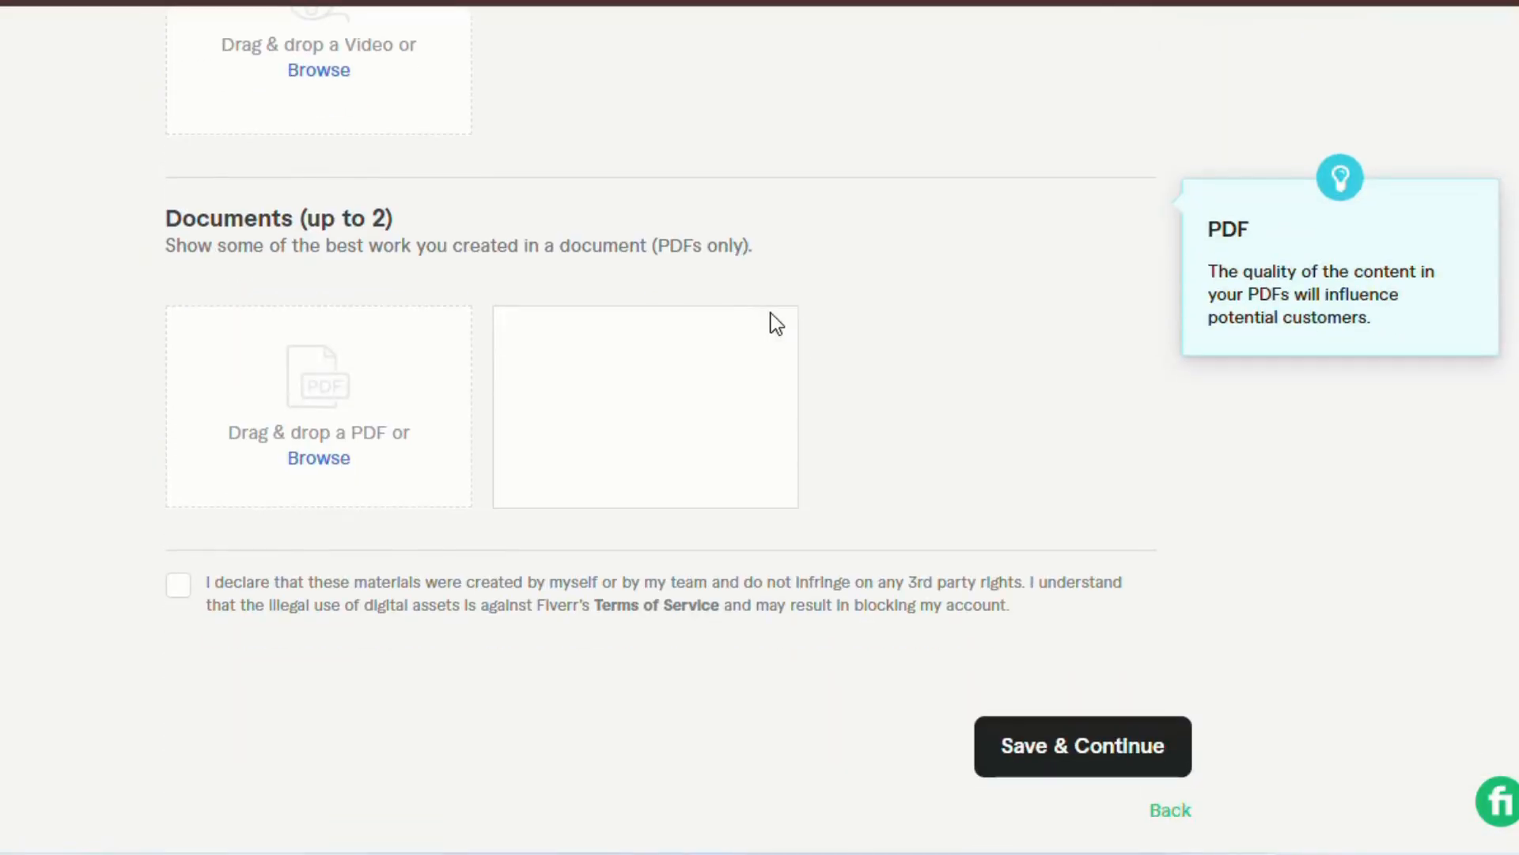
click(186, 595)
scroll(497, 333, down, 2)
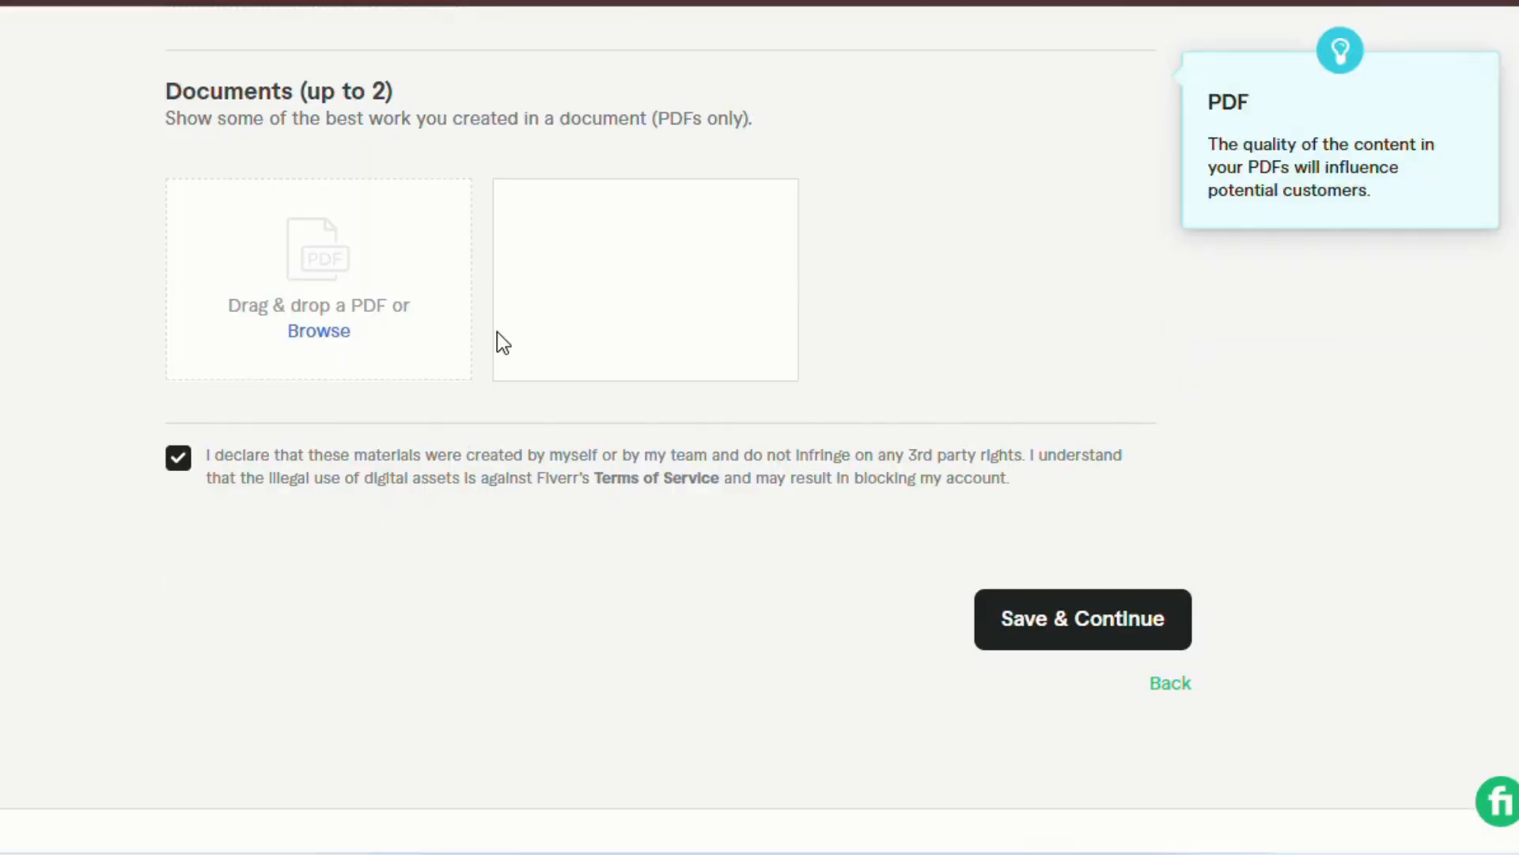
click(1081, 619)
Step: Declare the Form W-9 status by answering "No" to being a U.S. person, and save the declaration
scroll(427, 467, down, 2)
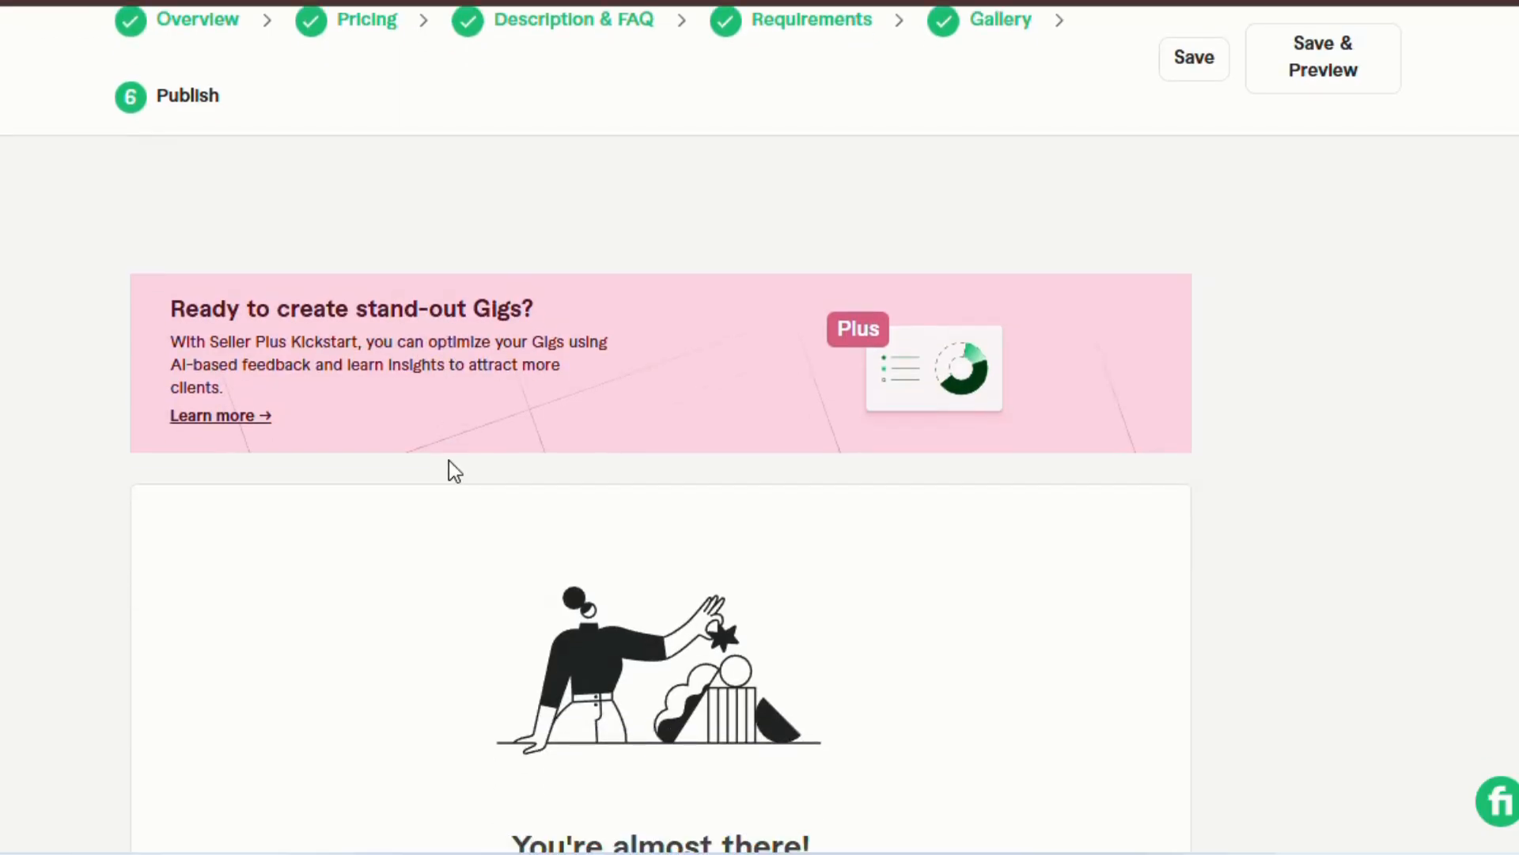
scroll(448, 461, down, 1)
scroll(449, 460, down, 3)
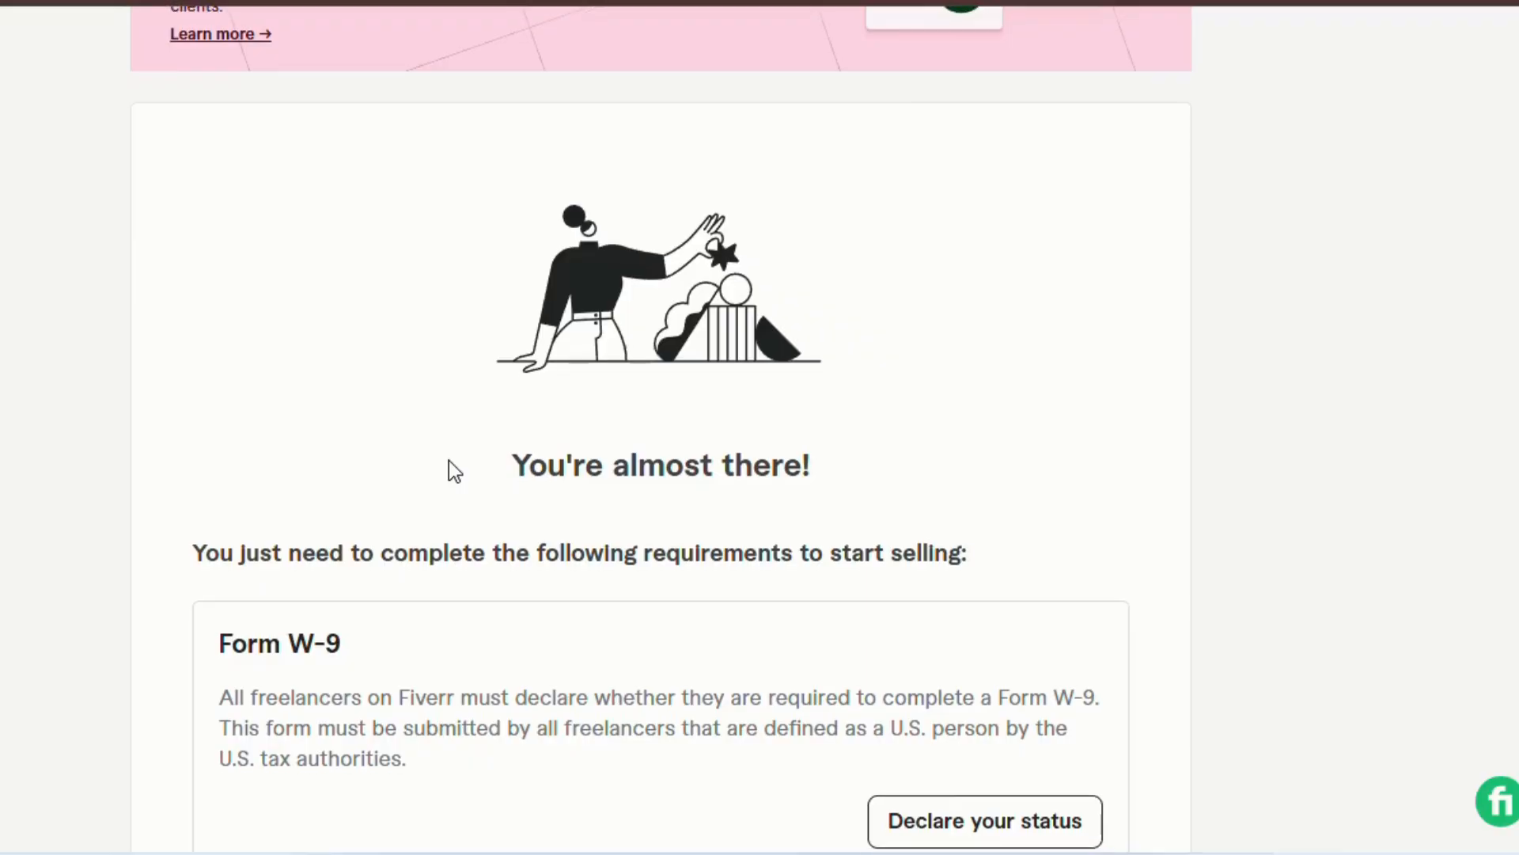
scroll(448, 461, down, 3)
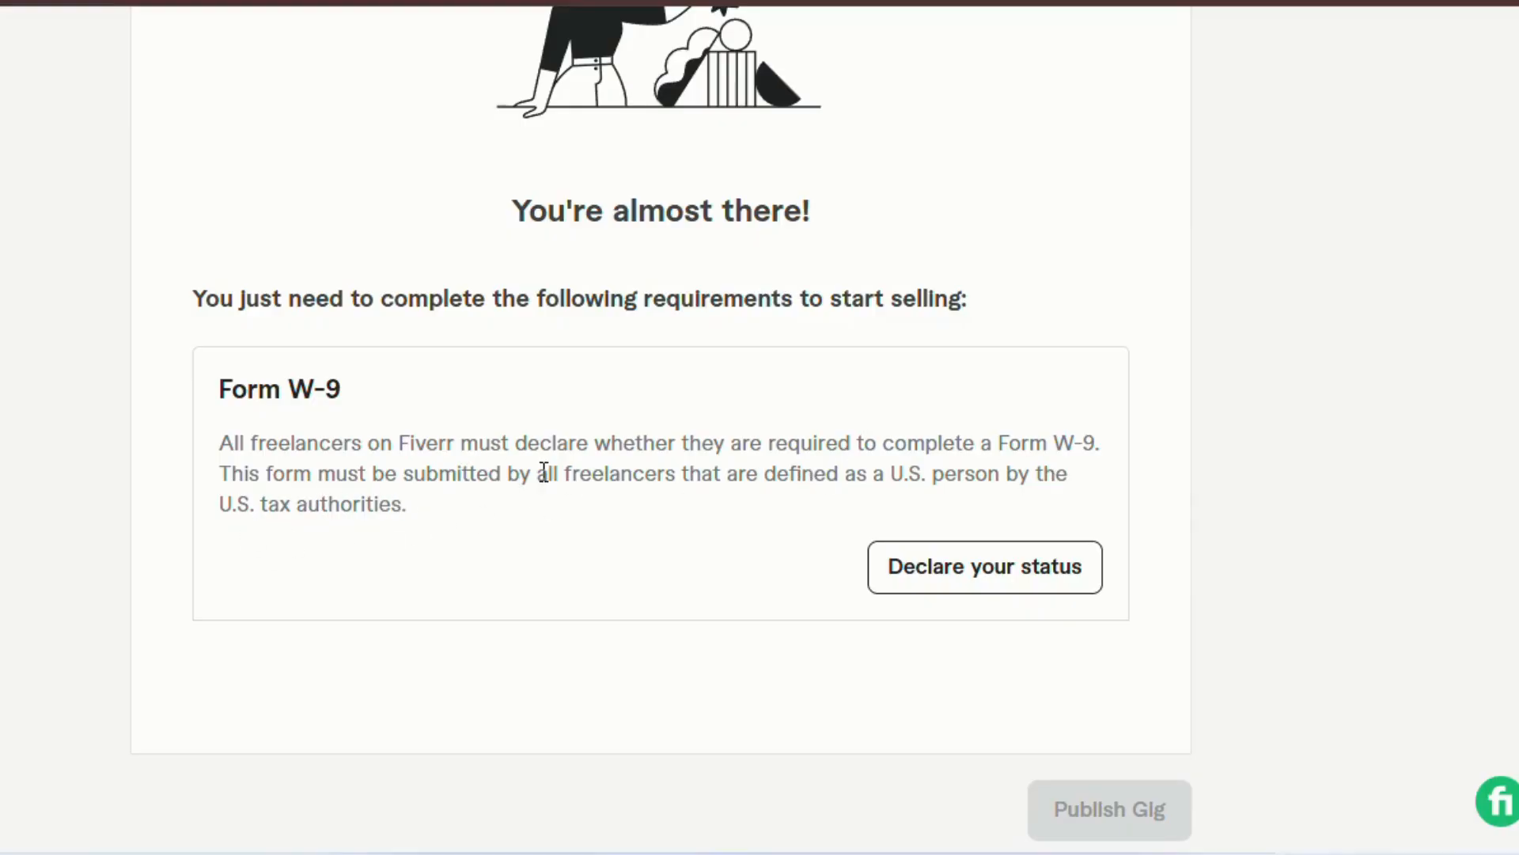
click(986, 576)
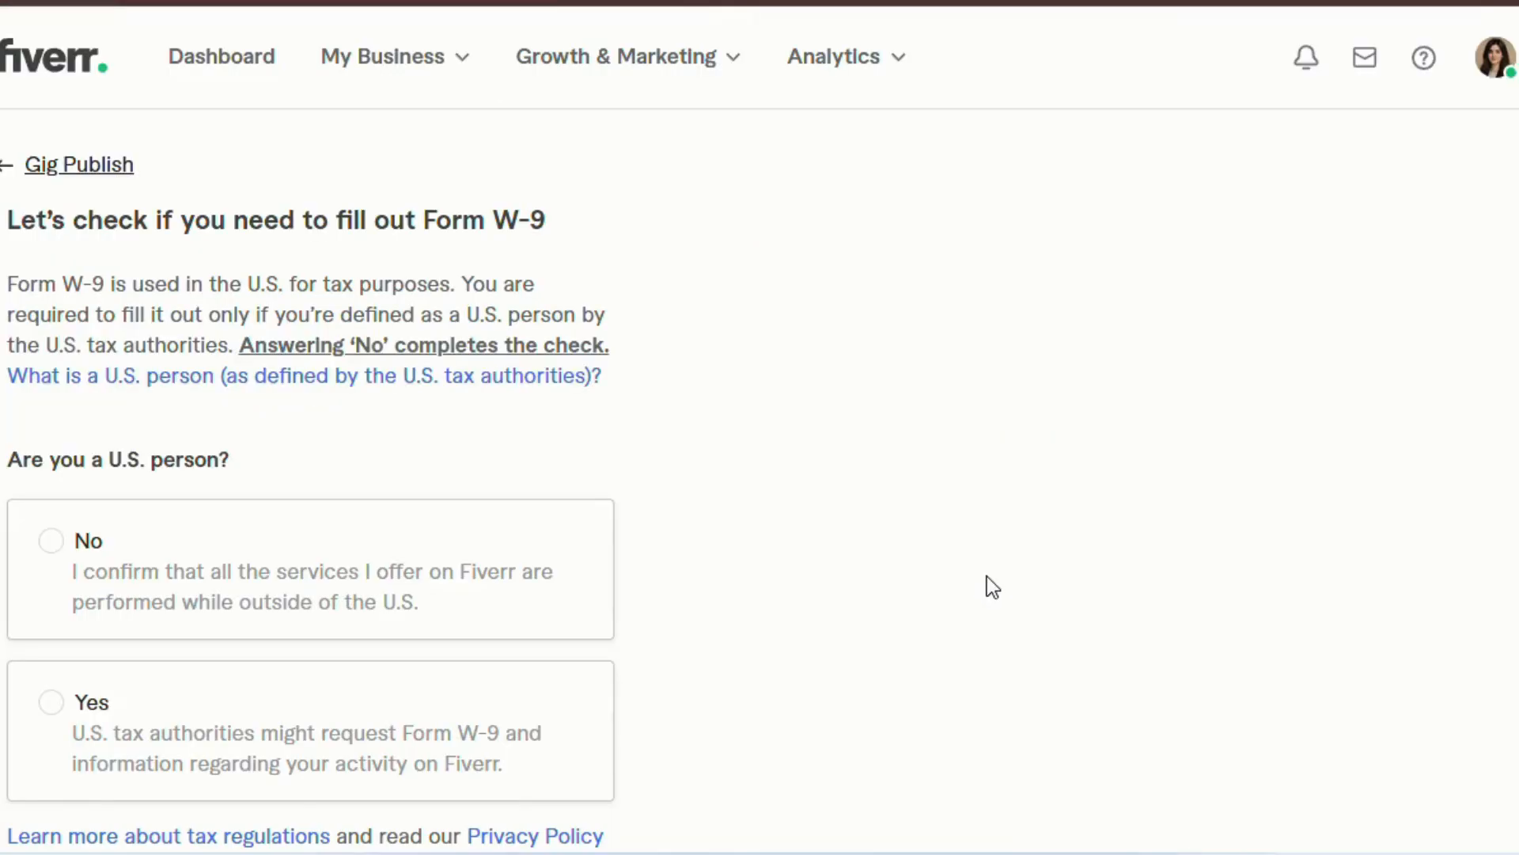
scroll(668, 438, down, 3)
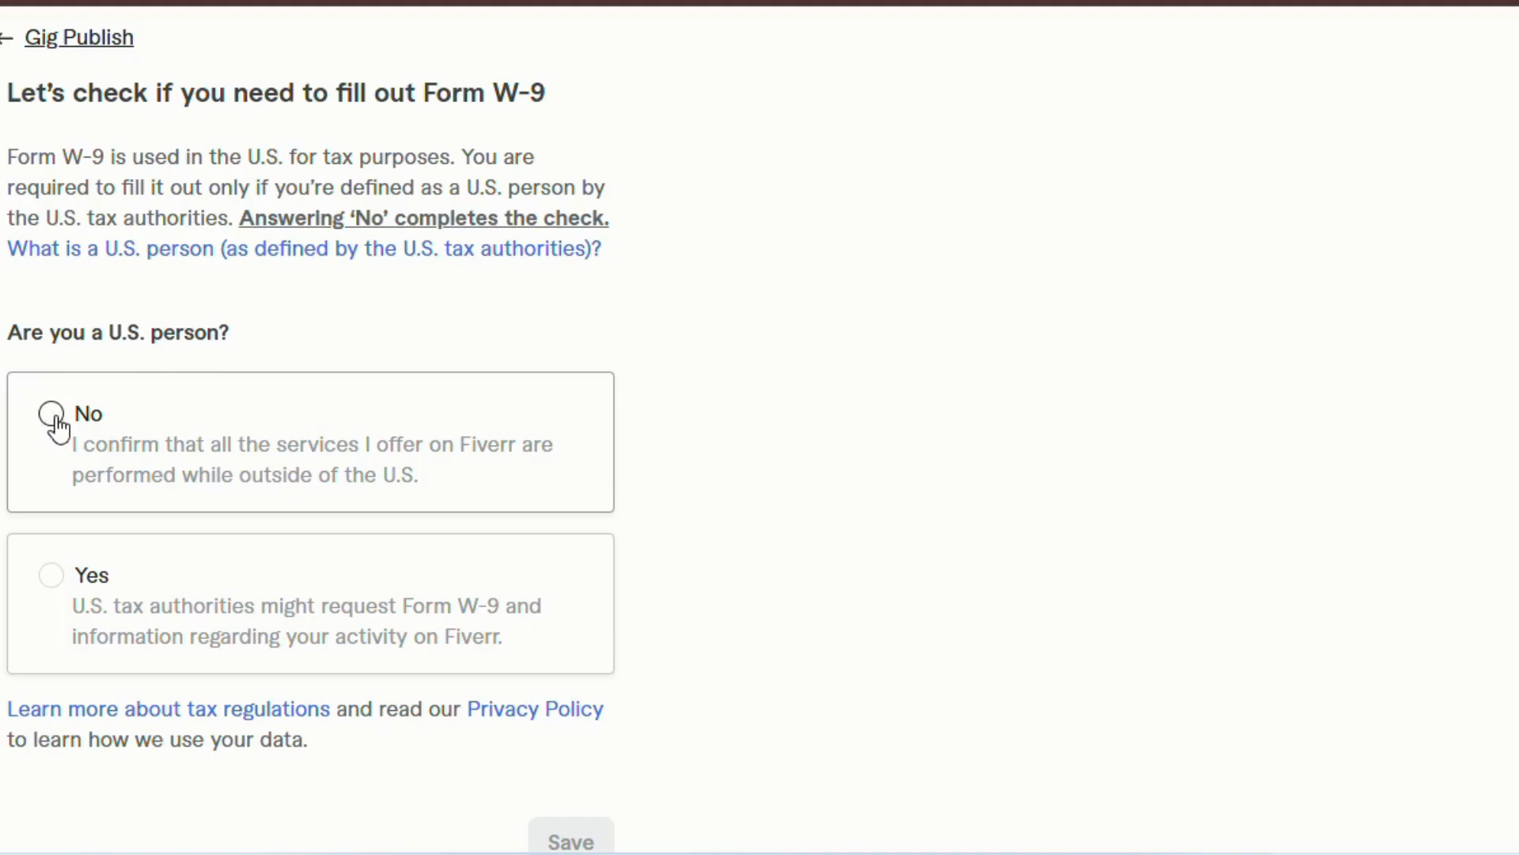
click(51, 413)
scroll(581, 609, down, 3)
click(582, 605)
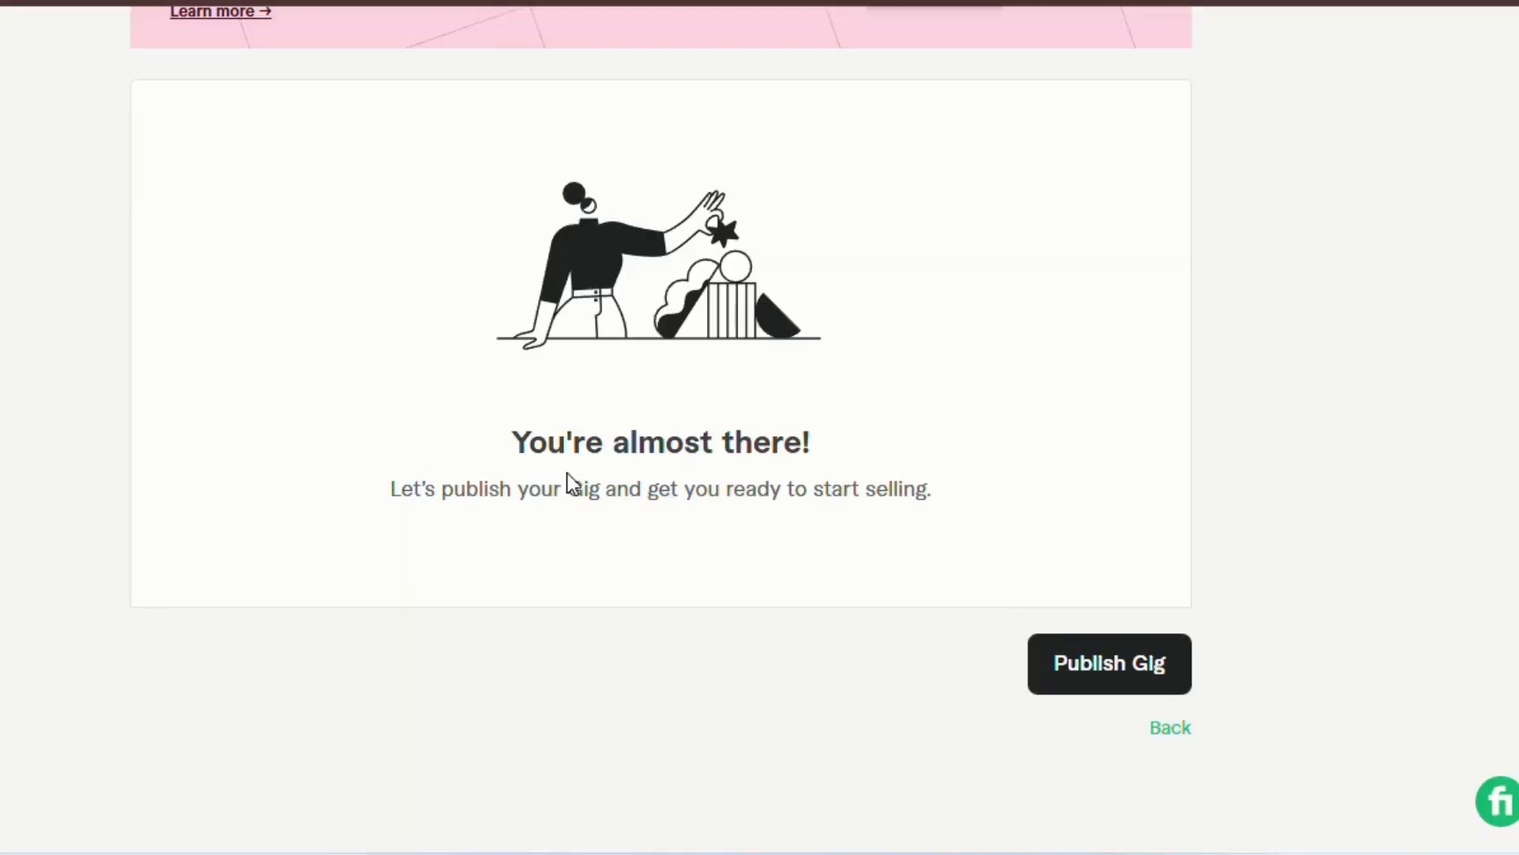
Step: Publish the gig and finish the setup to return to the list of gigs
click(1150, 701)
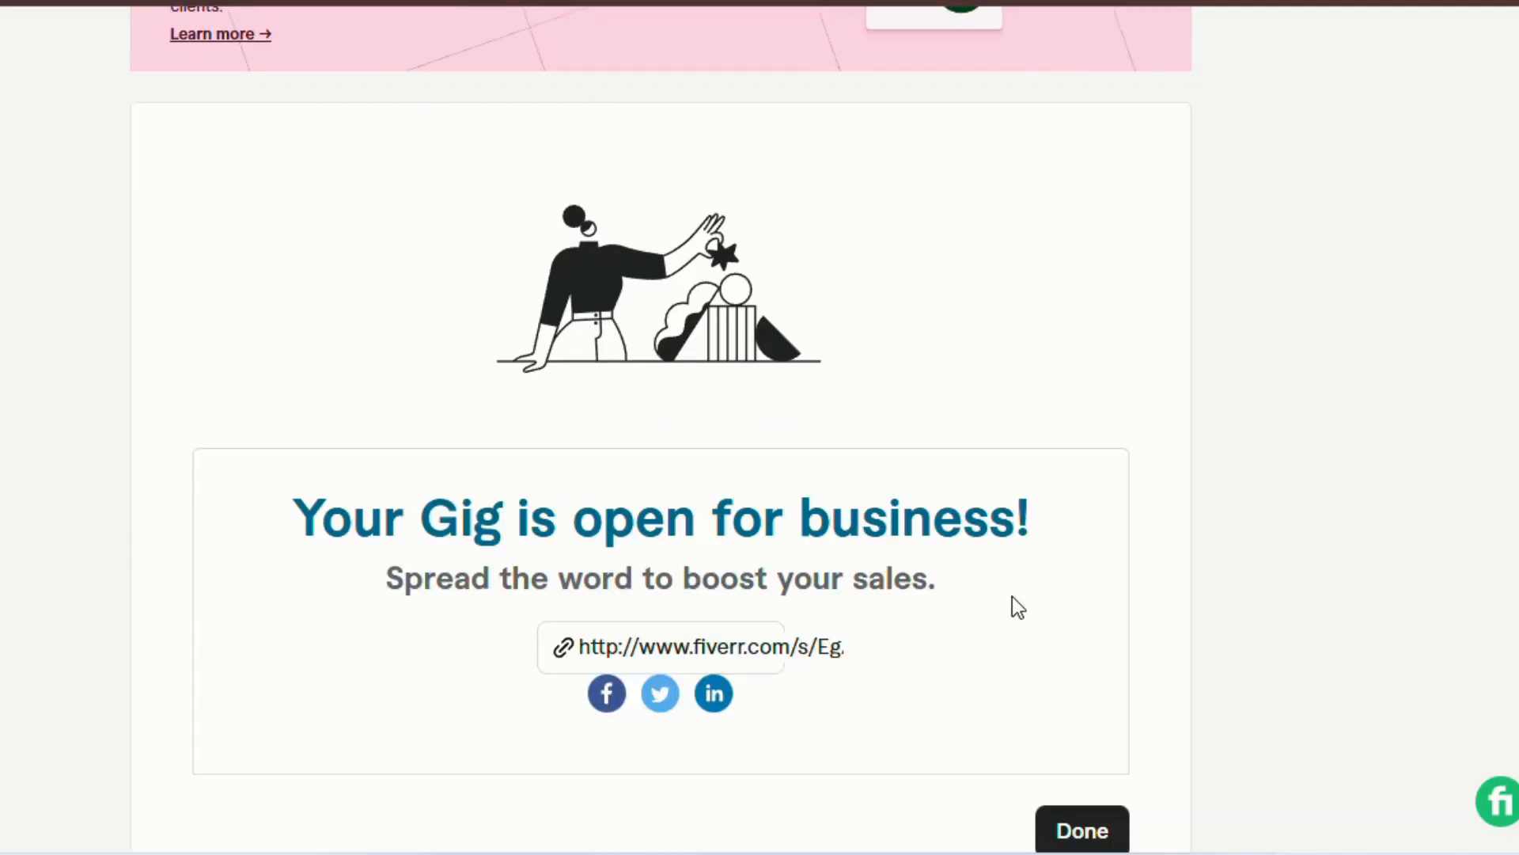
scroll(1018, 607, down, 2)
scroll(1018, 608, down, 2)
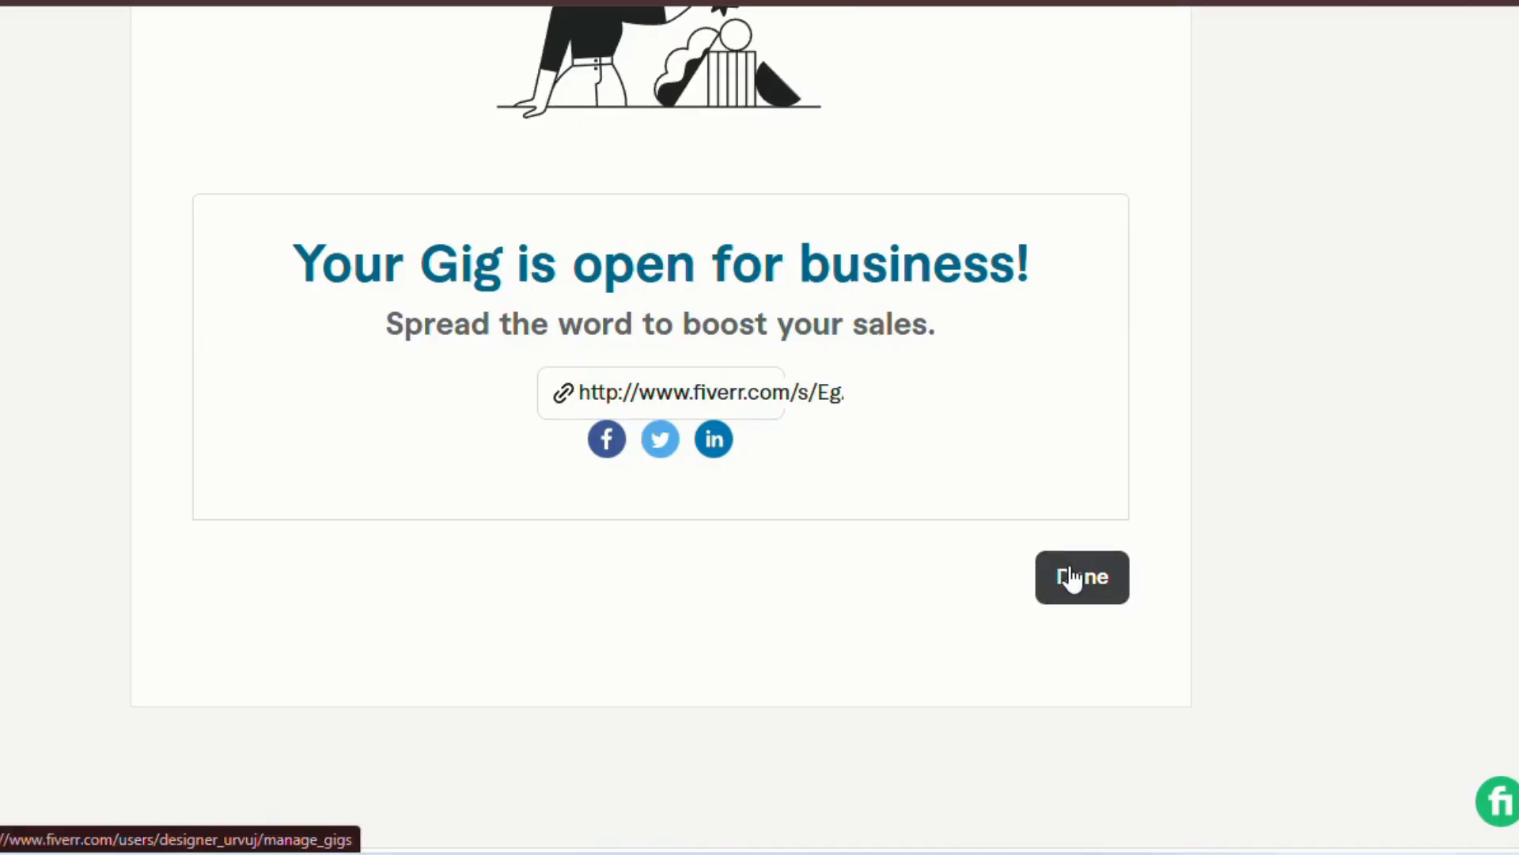
click(1072, 578)
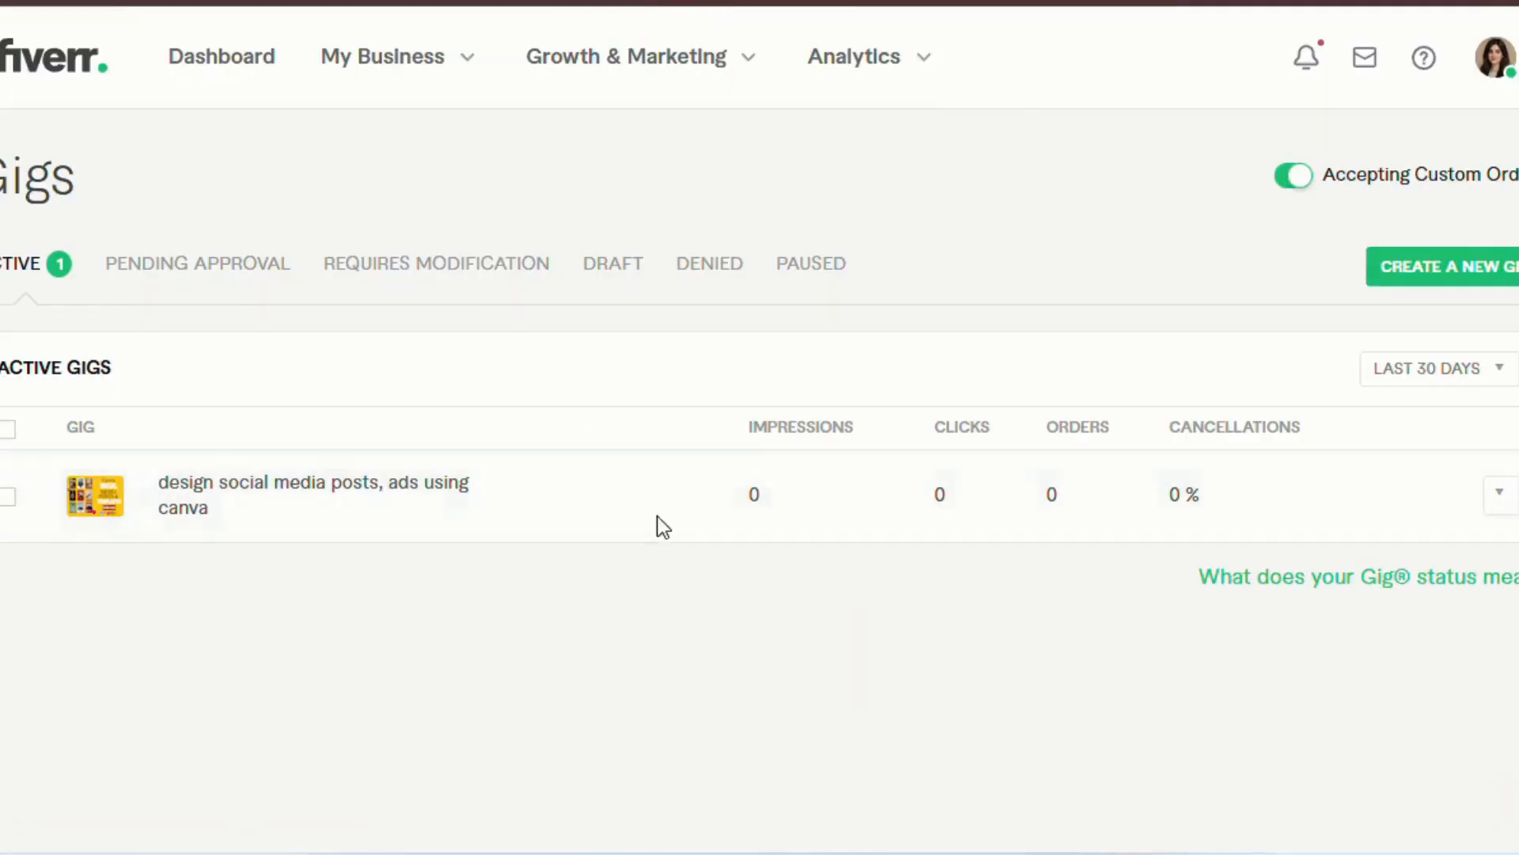
Step: Open the preview of the active Canva social media gig and review its Basic, Standard and Premium packages
click(1510, 506)
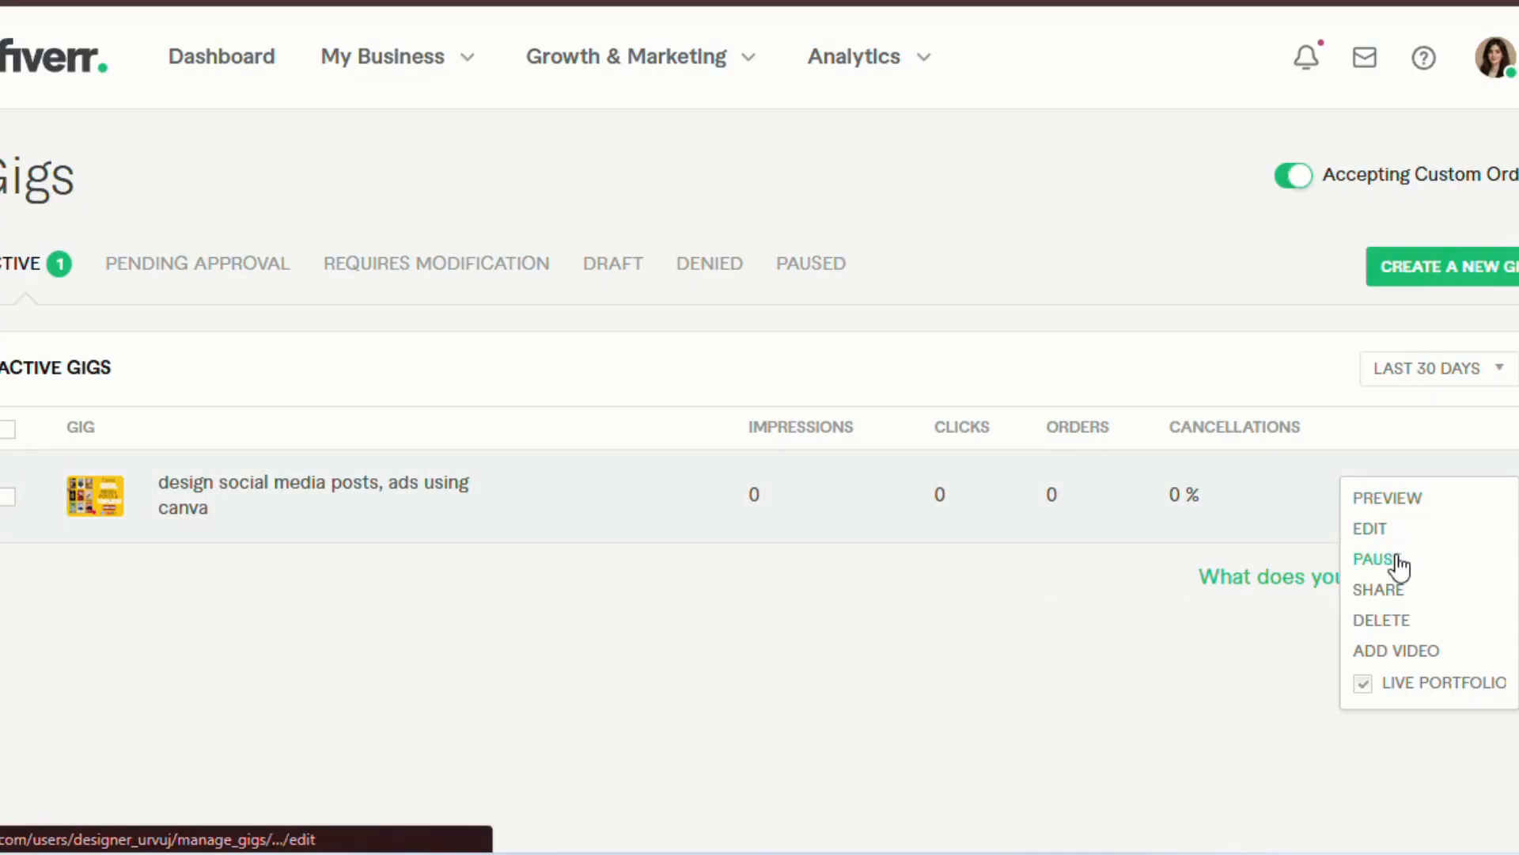
click(1417, 510)
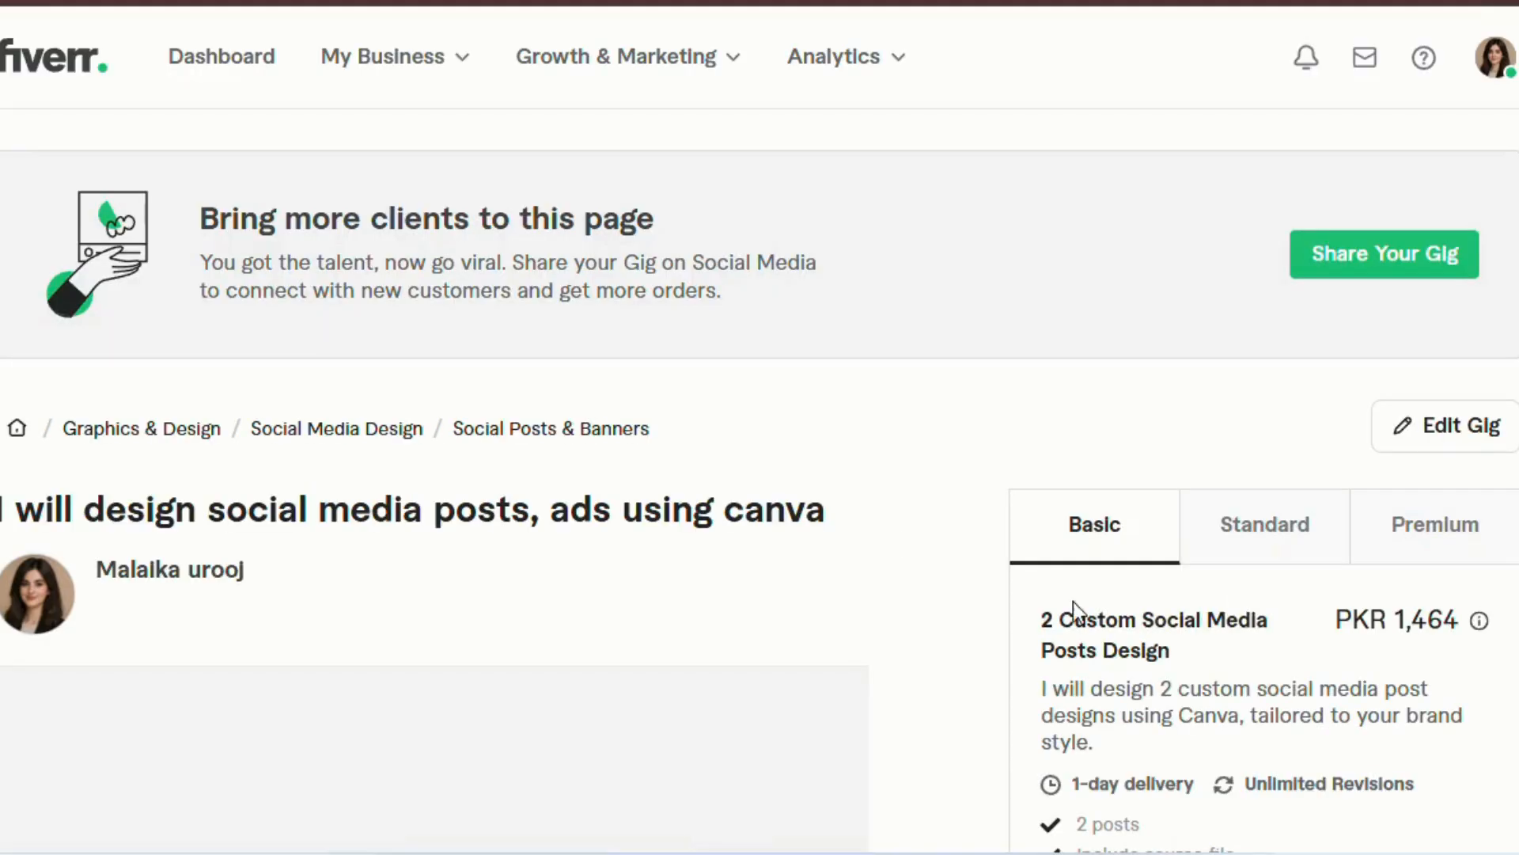
scroll(969, 404, down, 3)
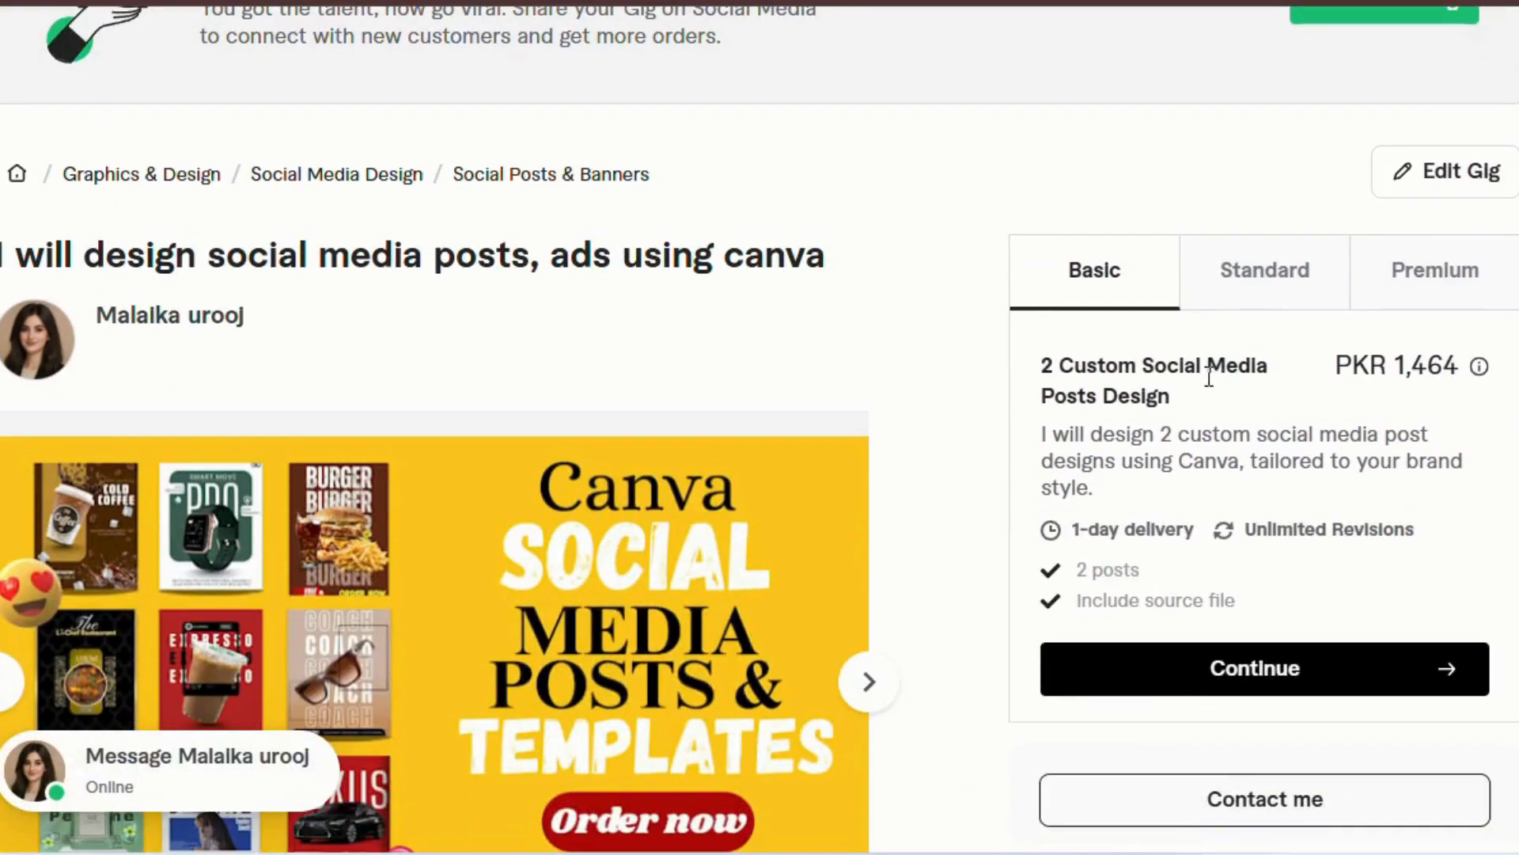
click(1279, 291)
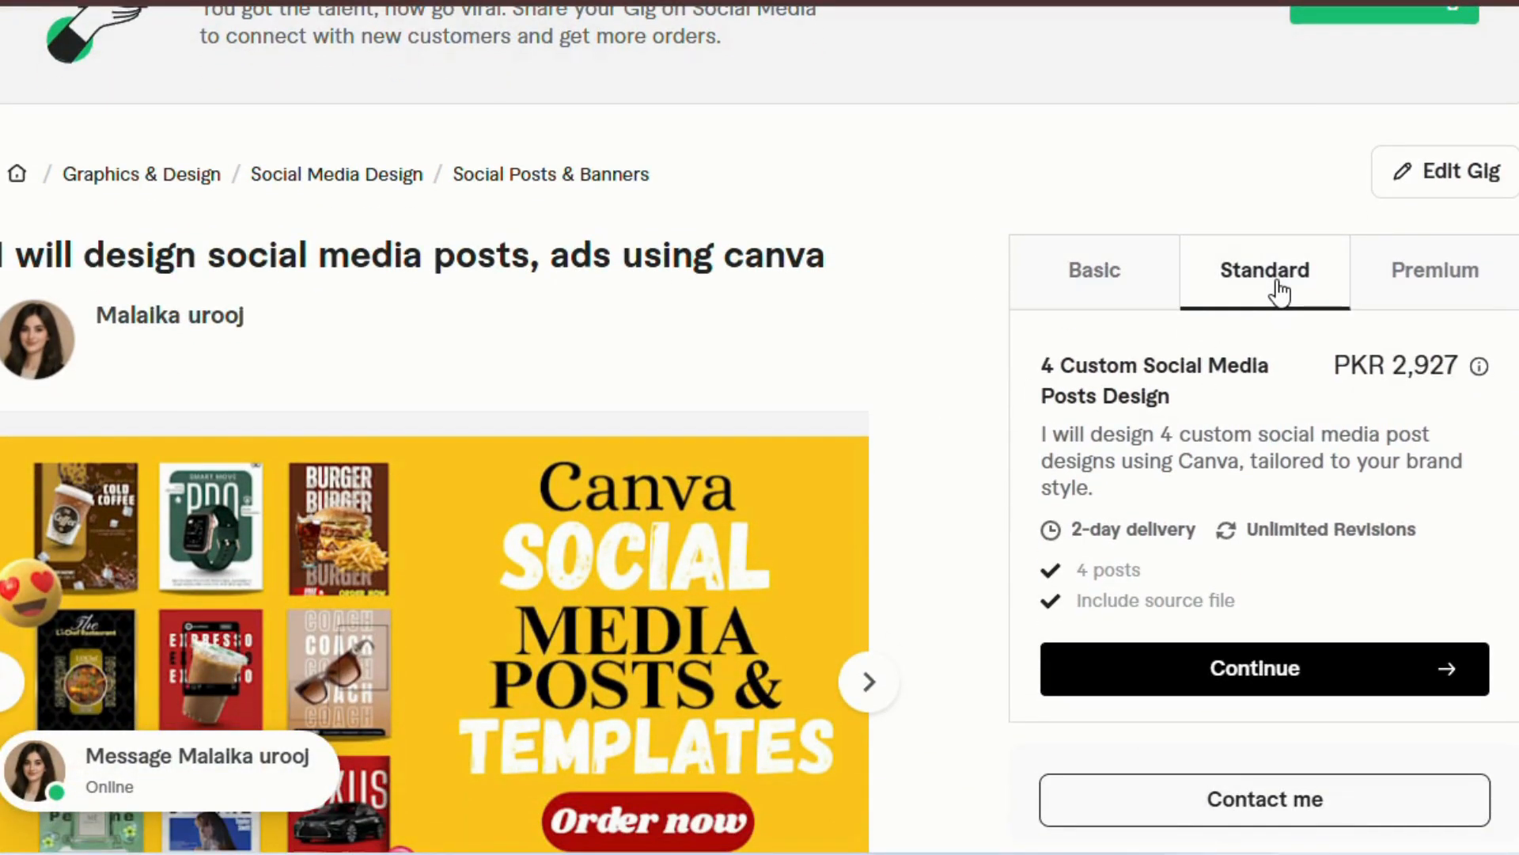
click(1468, 305)
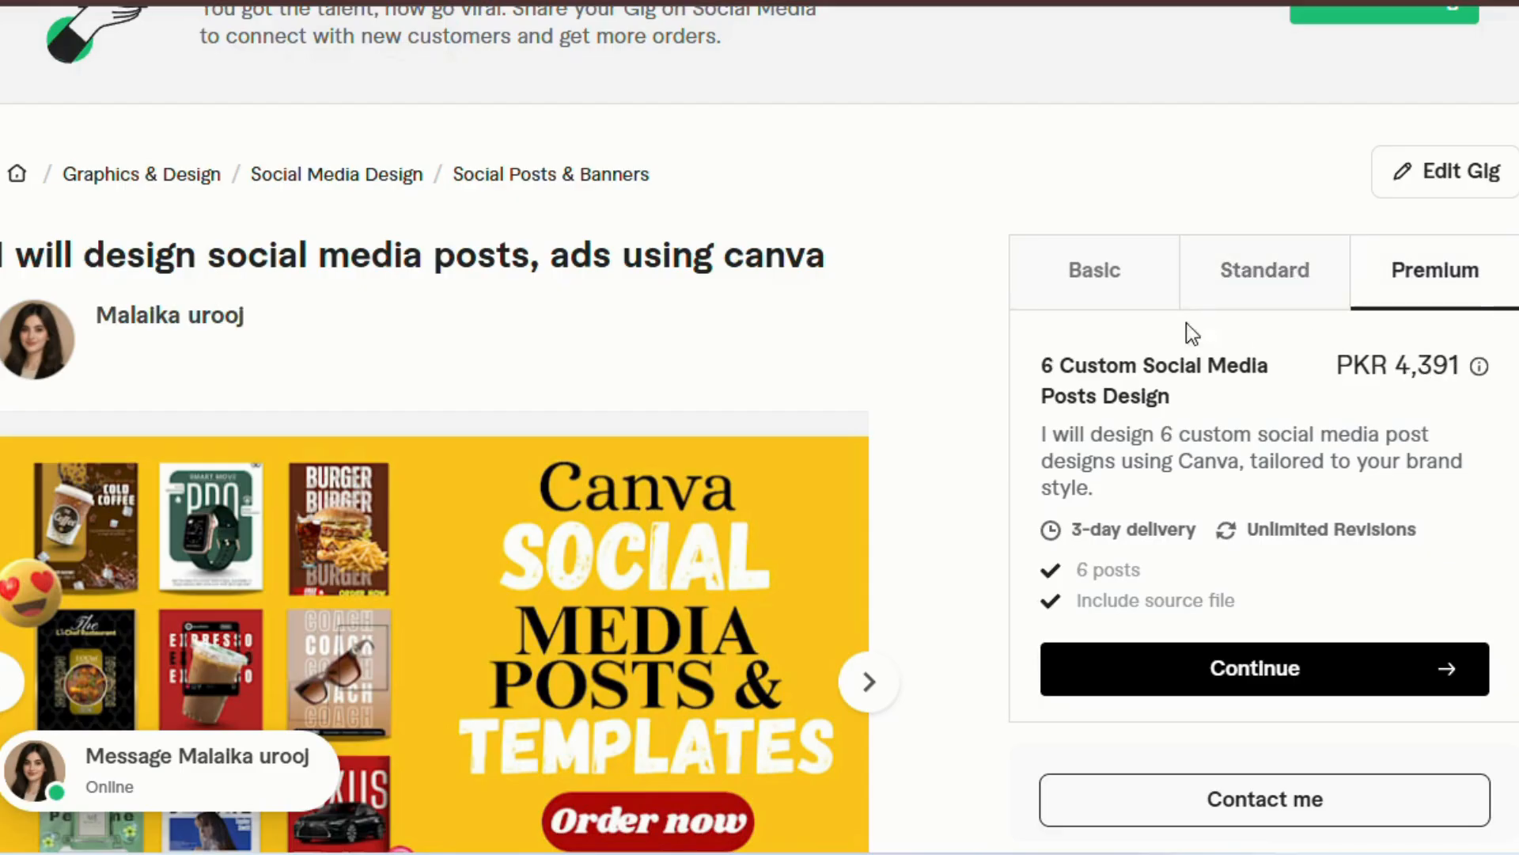
click(1166, 318)
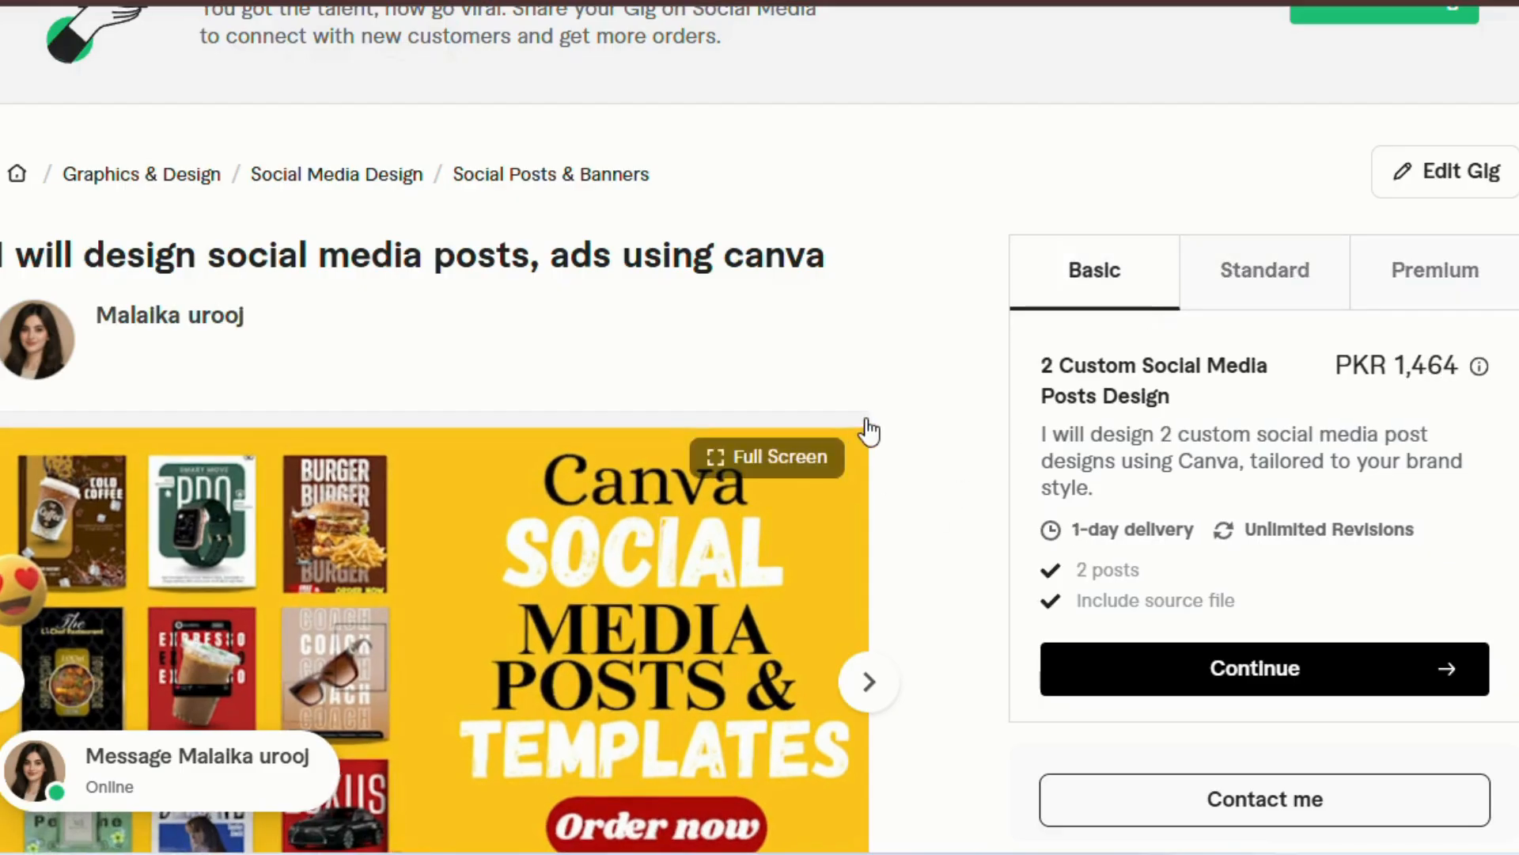
Step: Examine the gig page's gallery images, the "About this gig" description and the package comparison table
scroll(864, 431, down, 2)
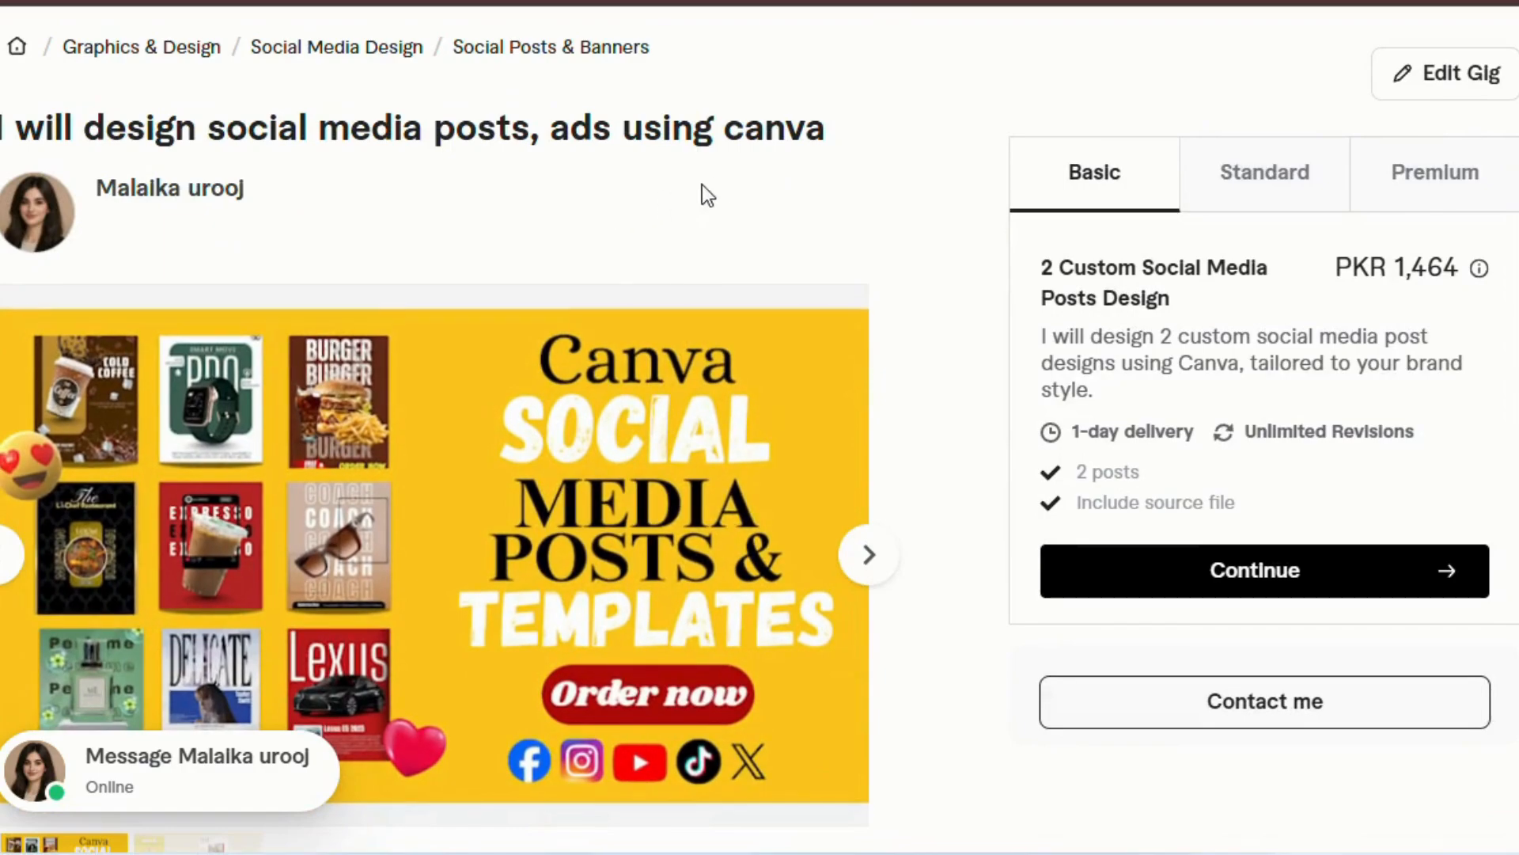
scroll(718, 178, down, 1)
scroll(719, 178, down, 5)
scroll(720, 190, up, 3)
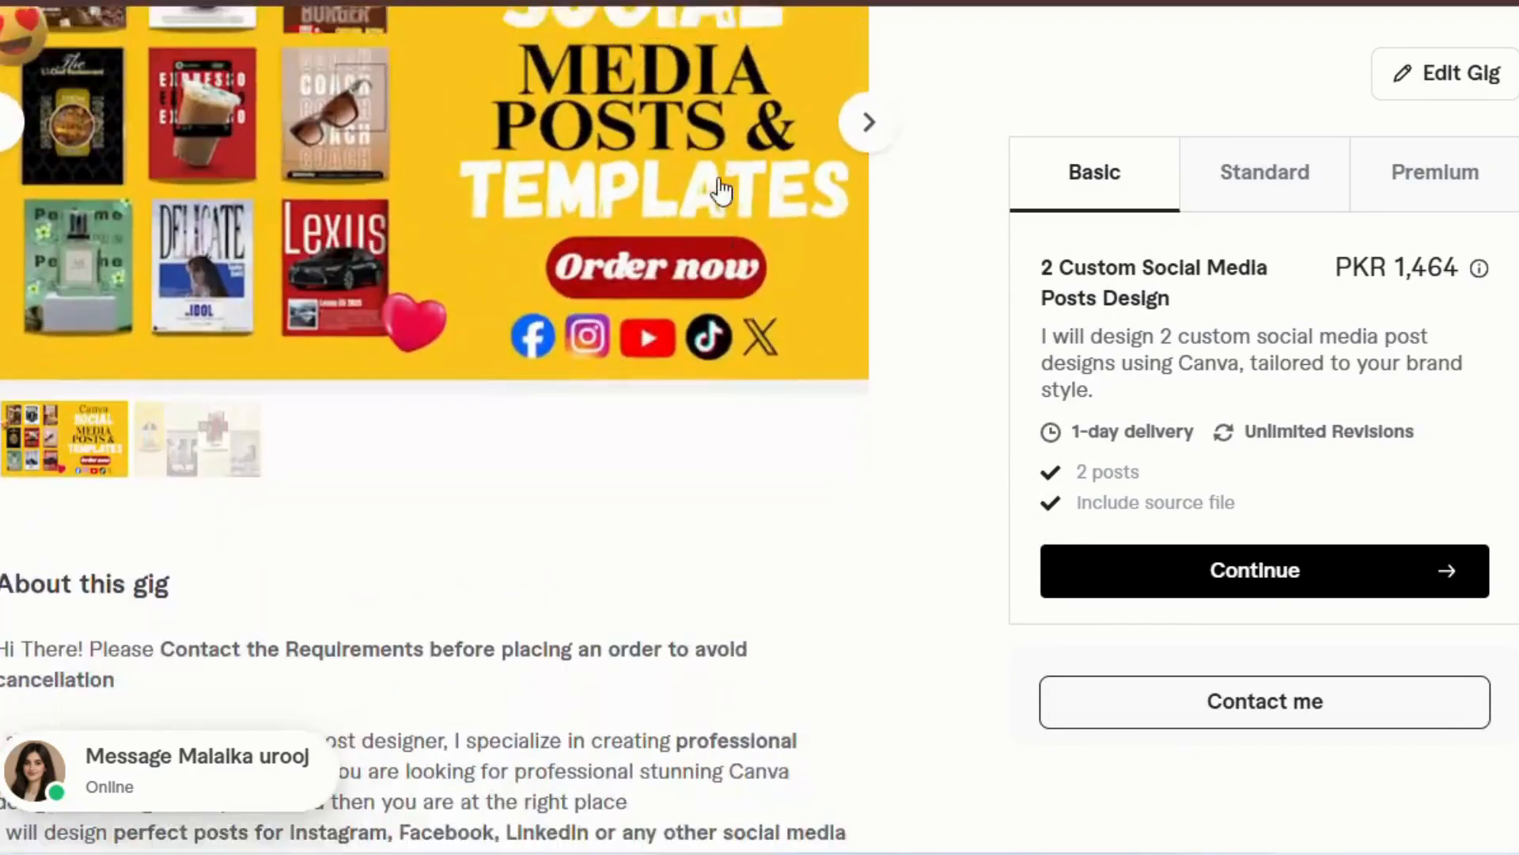
scroll(723, 203, down, 4)
scroll(722, 198, down, 4)
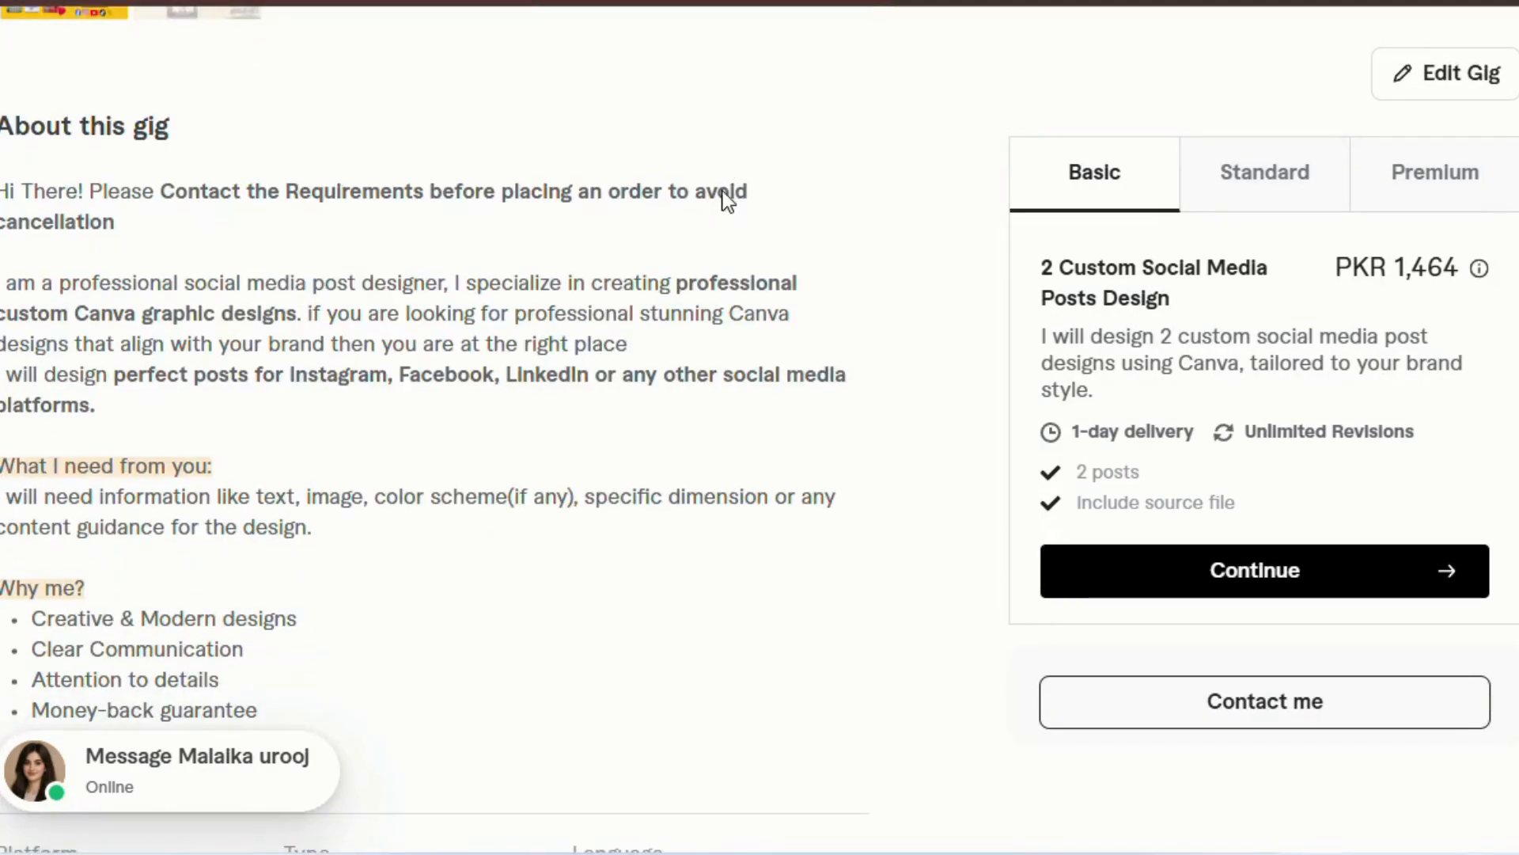
scroll(321, 366, down, 8)
scroll(320, 359, down, 5)
scroll(320, 357, up, 3)
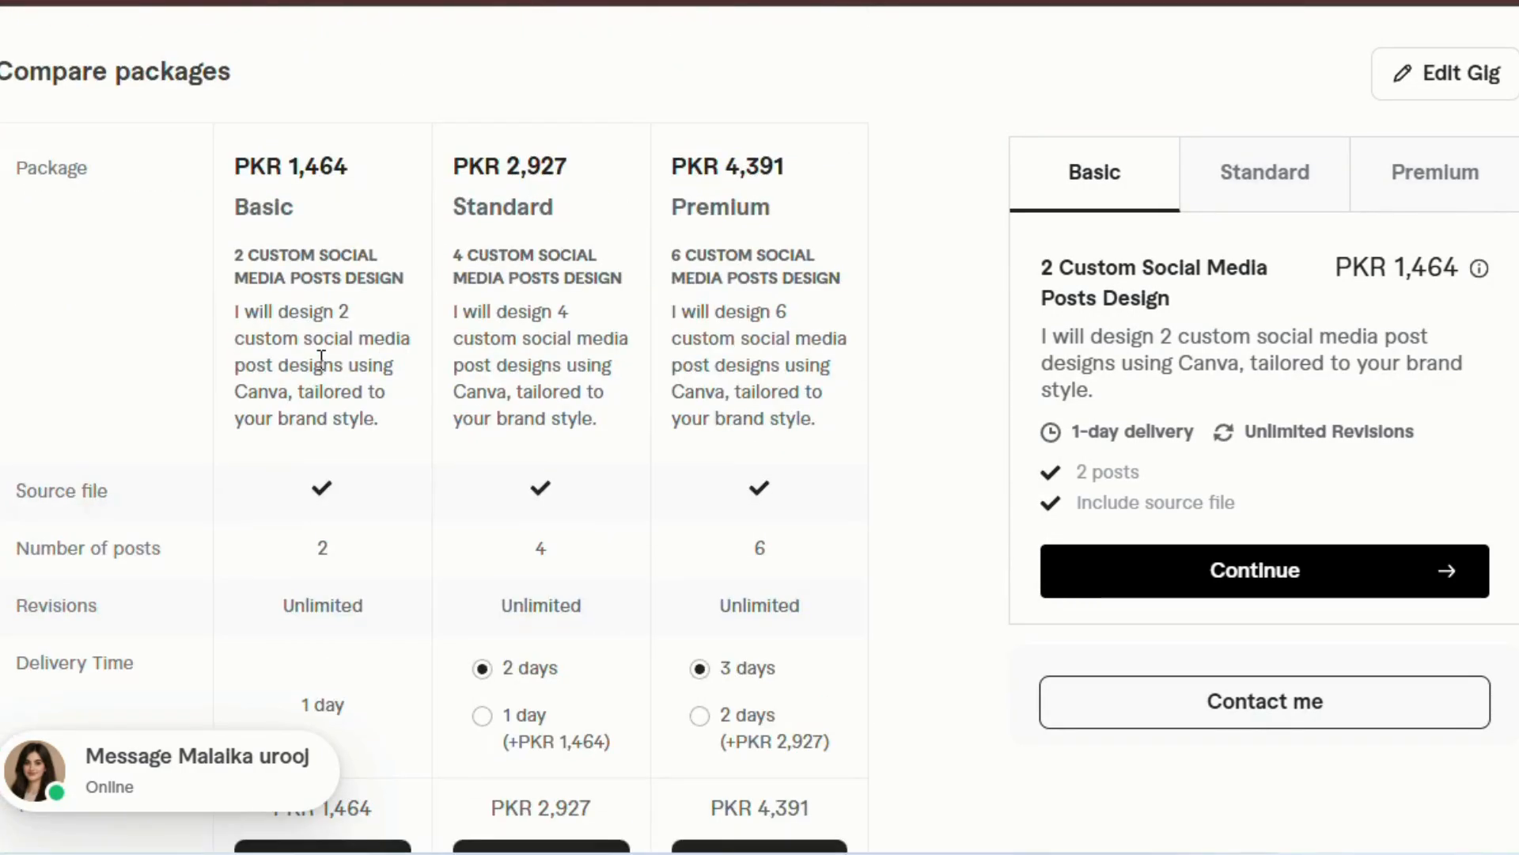